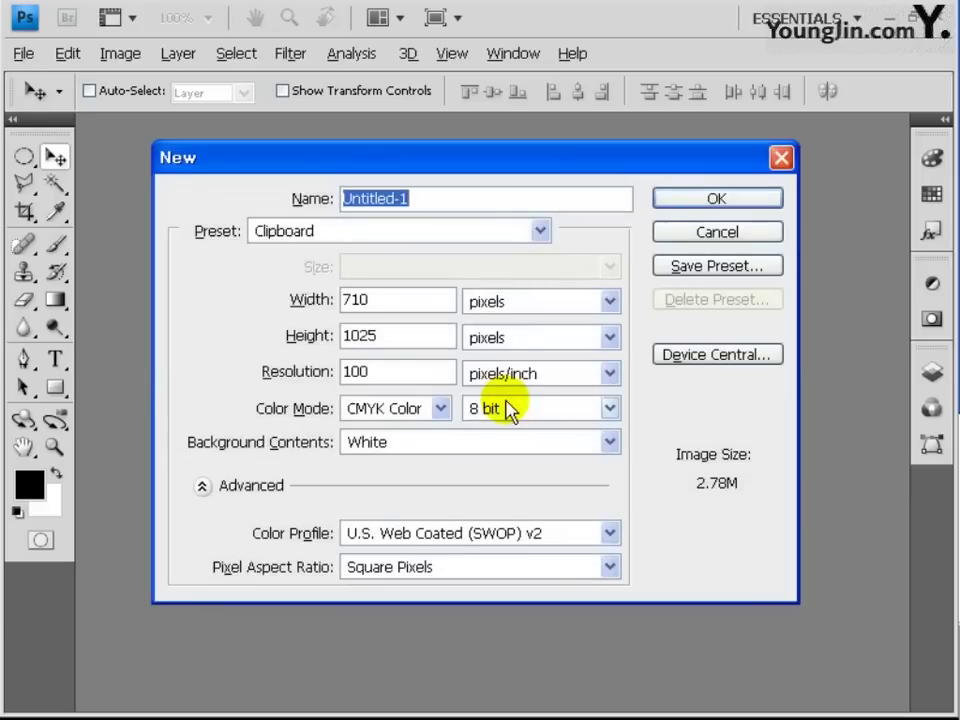
# Create a 186 × 266 mm CMYK Color document at 100 pixels/inch with a white background.
pyautogui.click(510, 304)
pyautogui.click(486, 386)
pyautogui.click(305, 301)
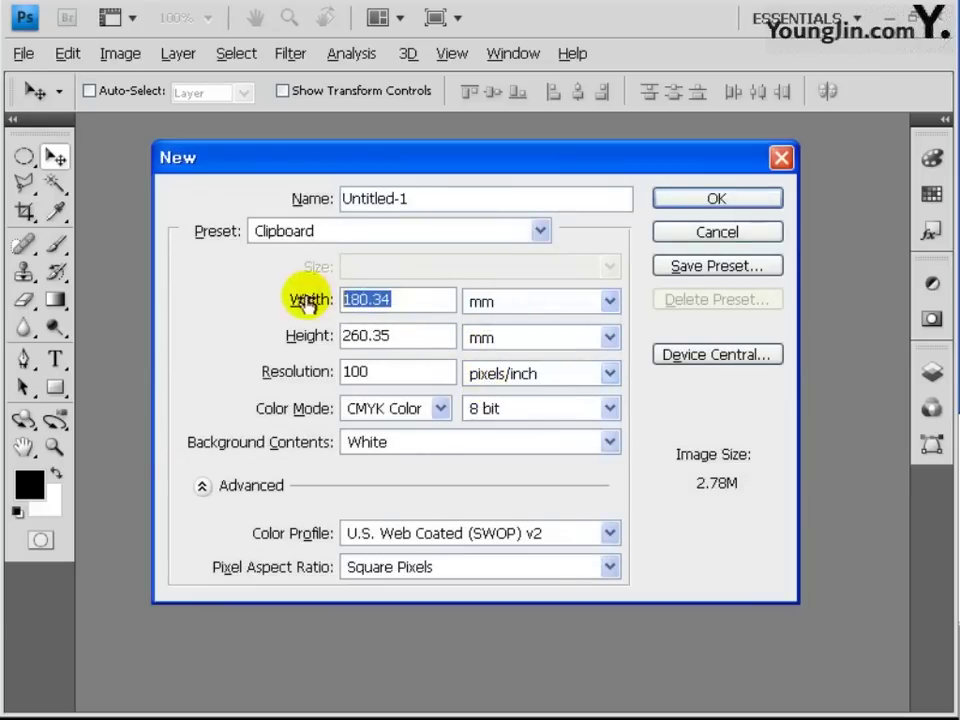
pyautogui.write('186')
pyautogui.press('Tab')
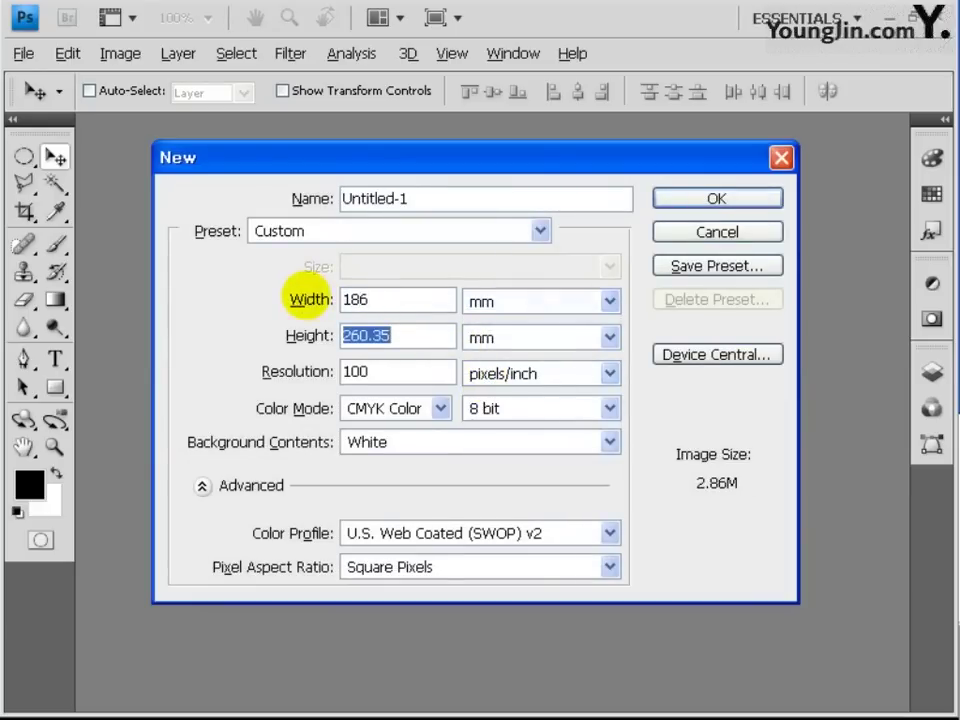
pyautogui.press('Tab')
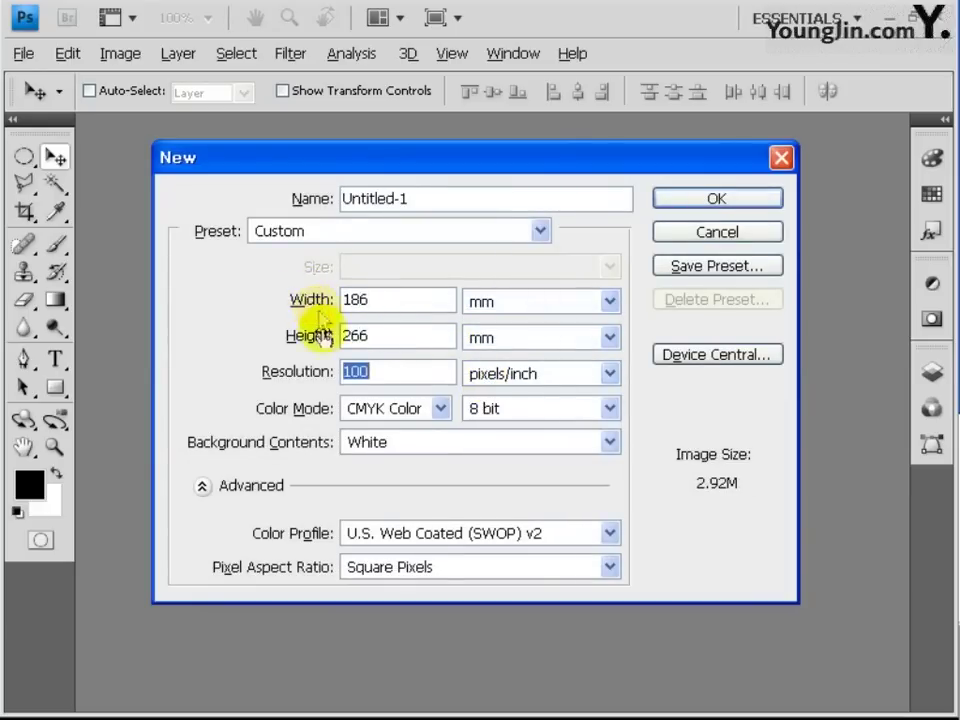
pyautogui.press('Tab')
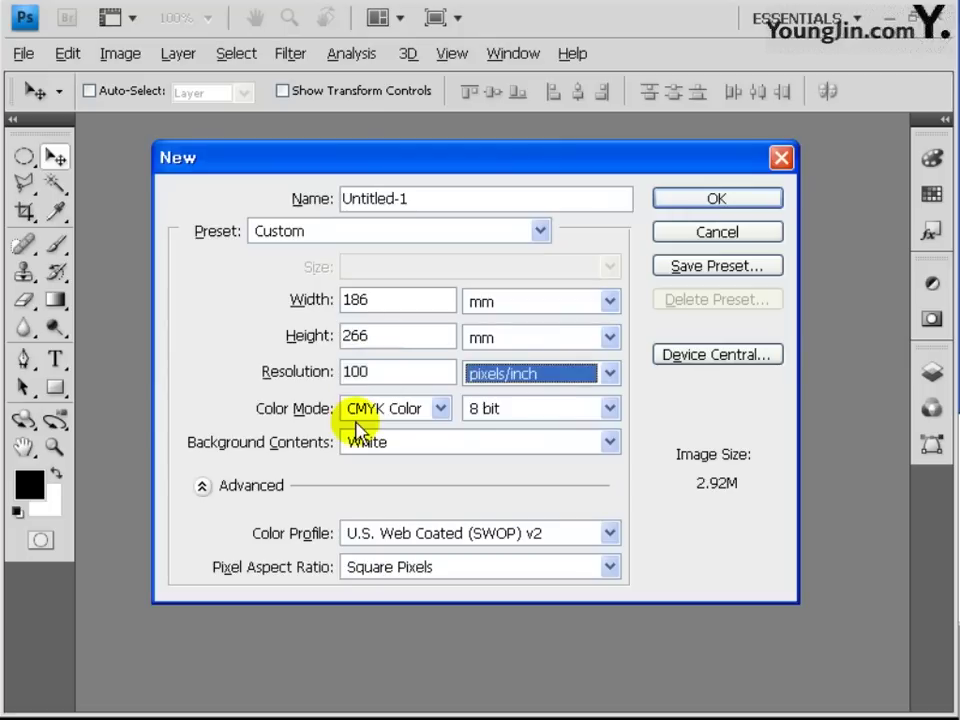
pyautogui.press('Tab')
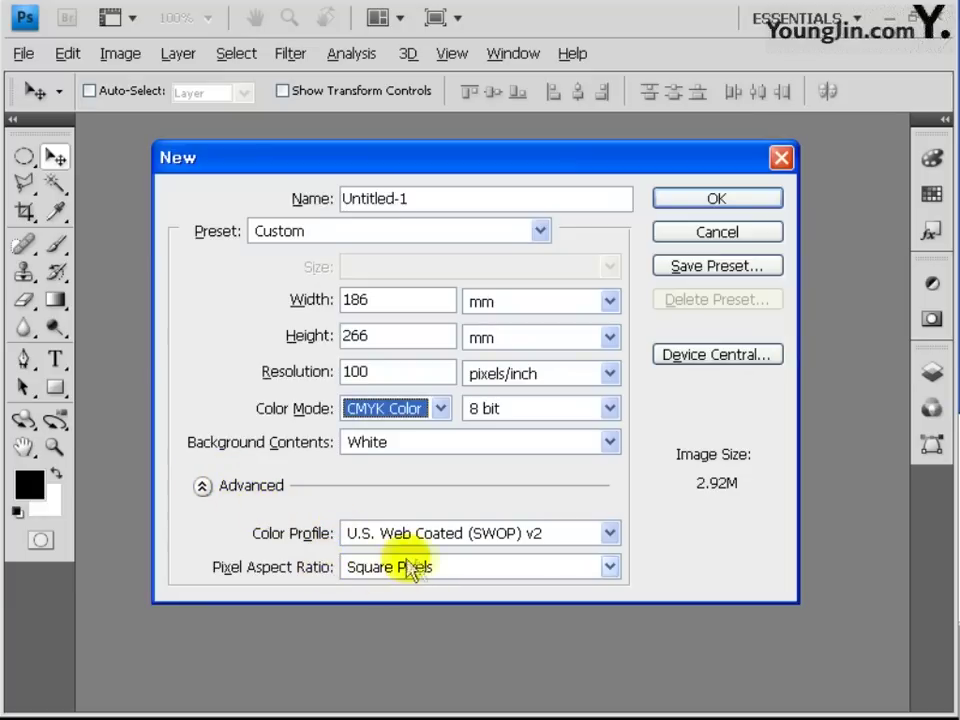
pyautogui.click(686, 205)
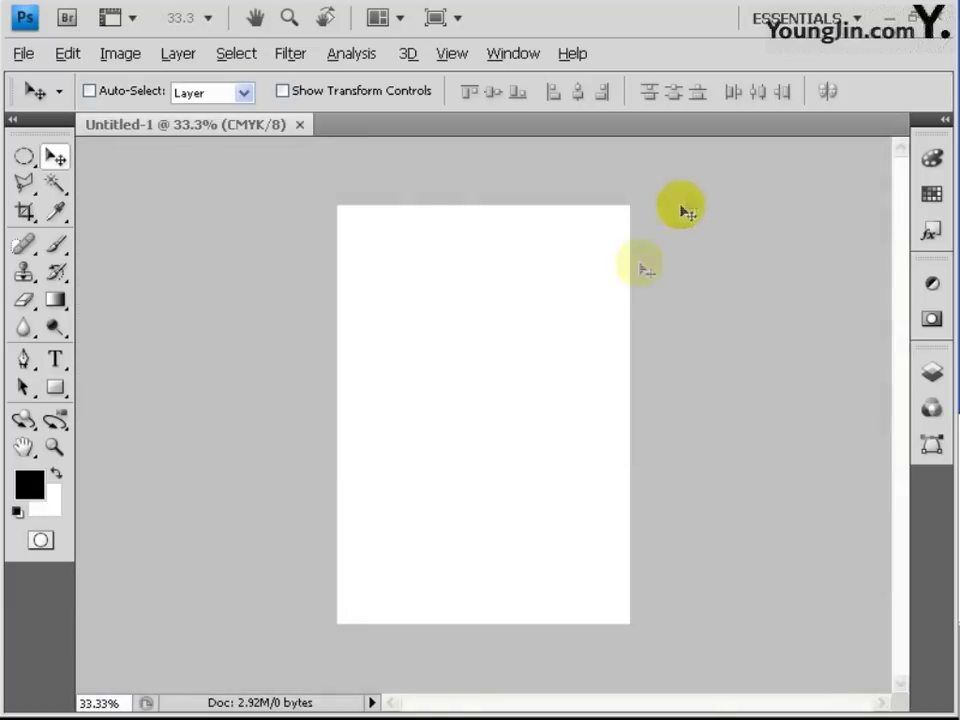
# Switch to Illustrator, hide the 도형 layer in 일러스트작업.ai and select the red layout grid for copying.
pyautogui.hotkey('ctrl', '+')
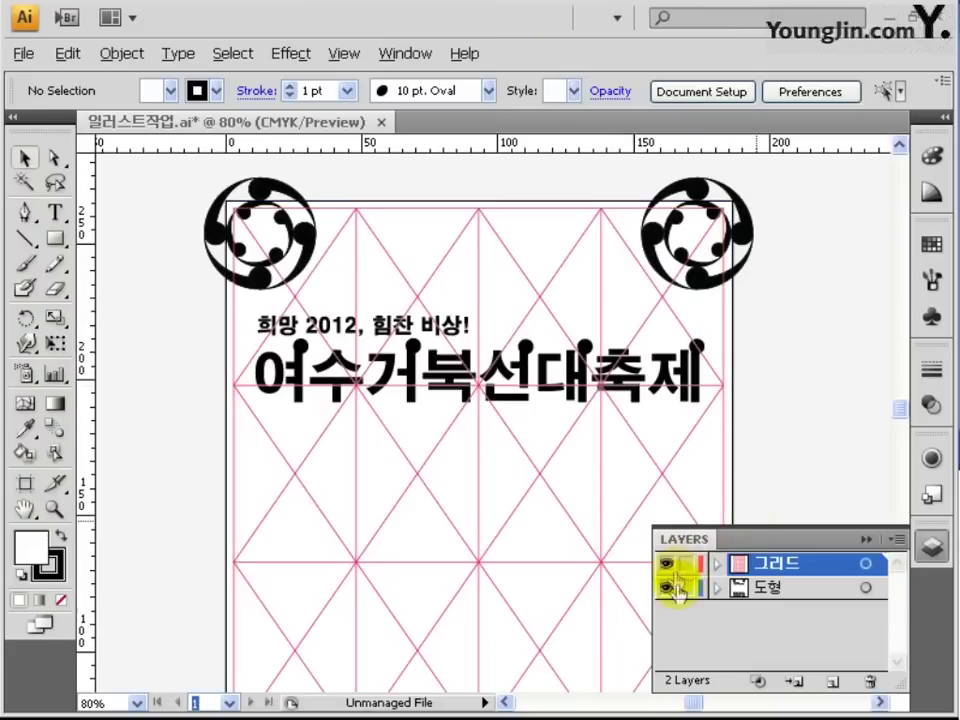
pyautogui.click(667, 589)
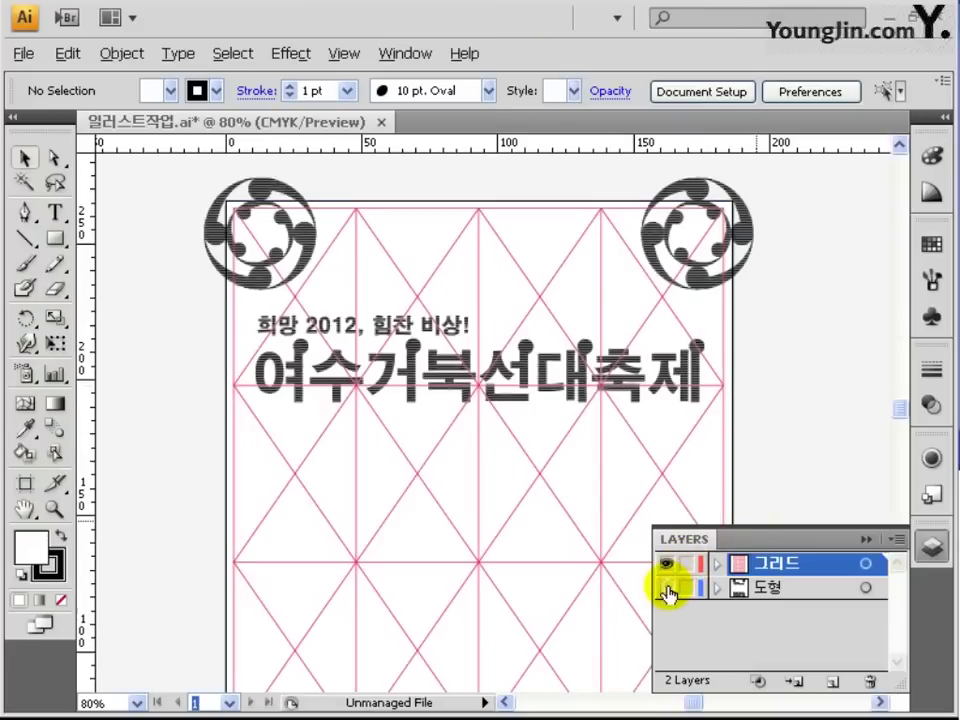
pyautogui.click(522, 272)
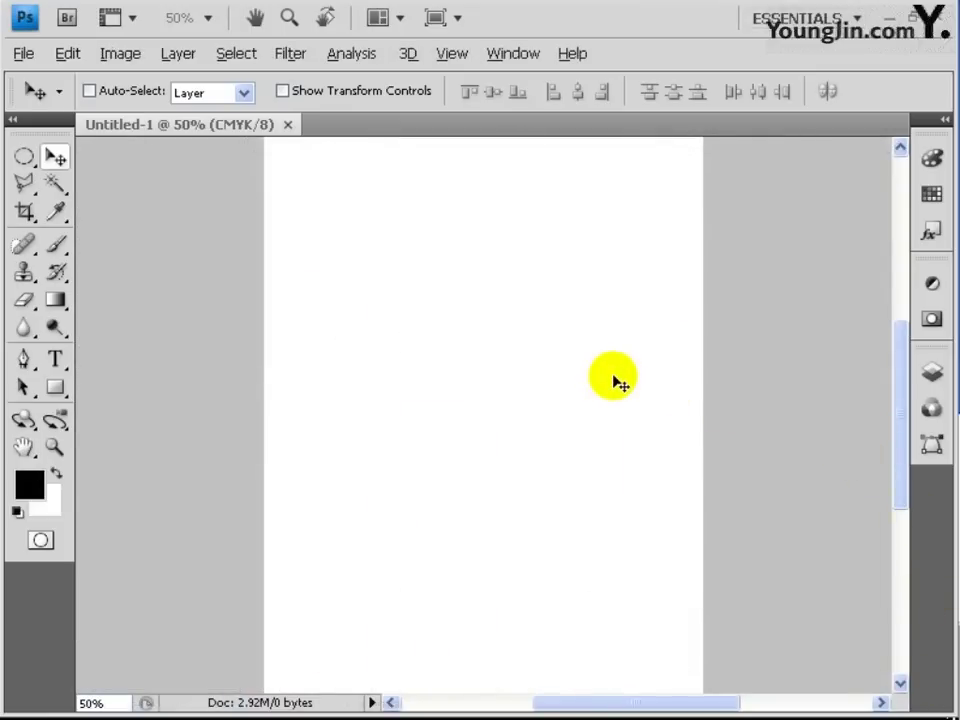
# Switch back to Photoshop and place the copied grid in the blank document as pixels.
pyautogui.hotkey('ctrl', 'v')
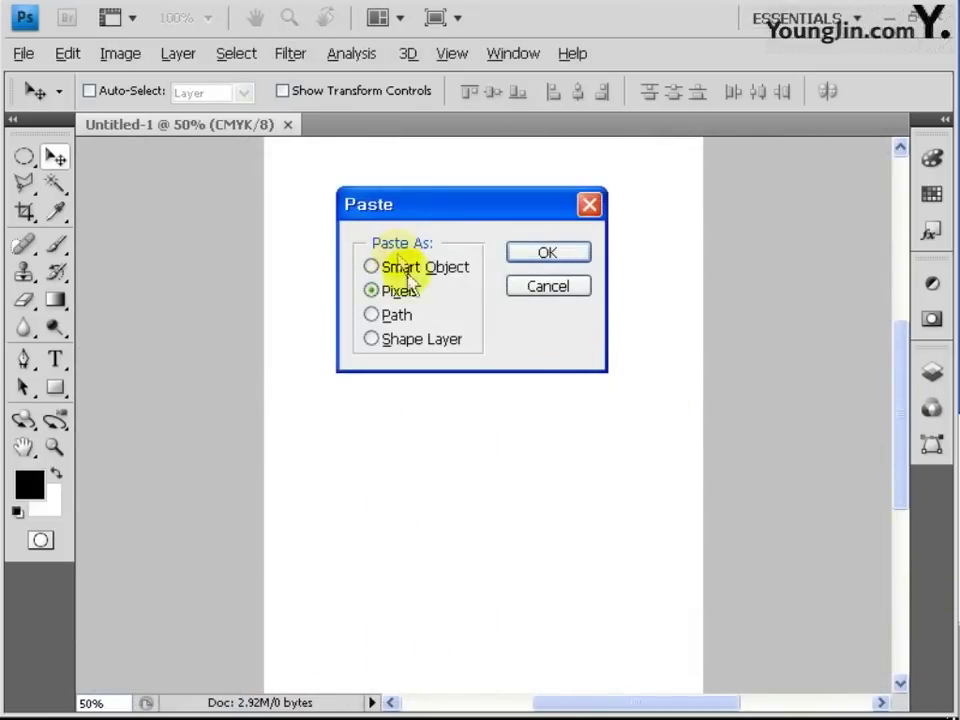
pyautogui.click(548, 254)
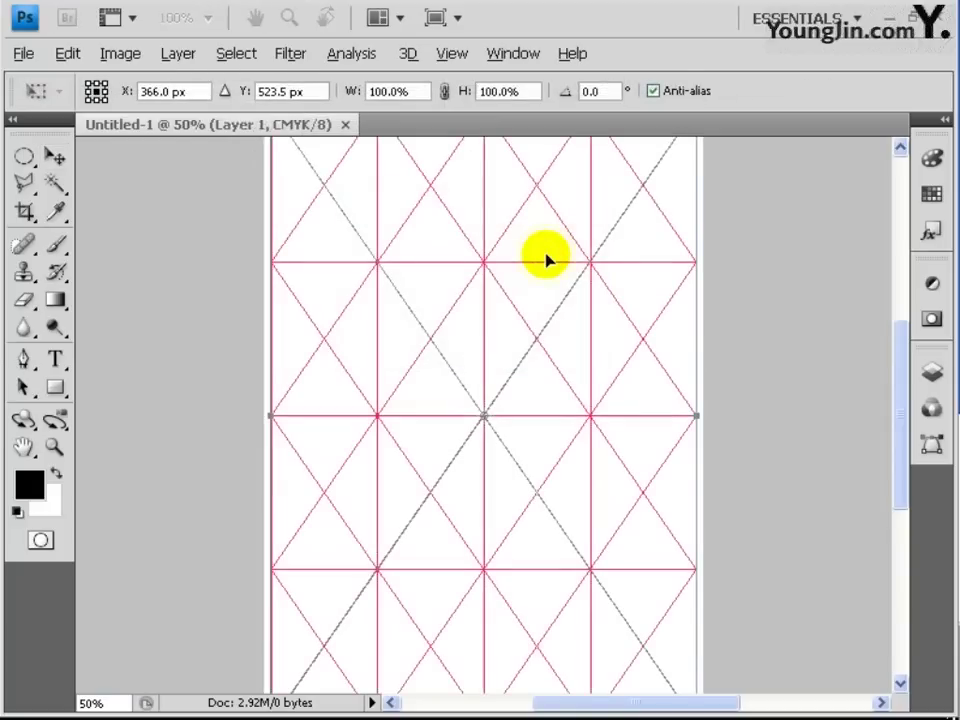
pyautogui.press('Return')
pyautogui.moveTo(553, 263); pyautogui.dragTo(531, 321)
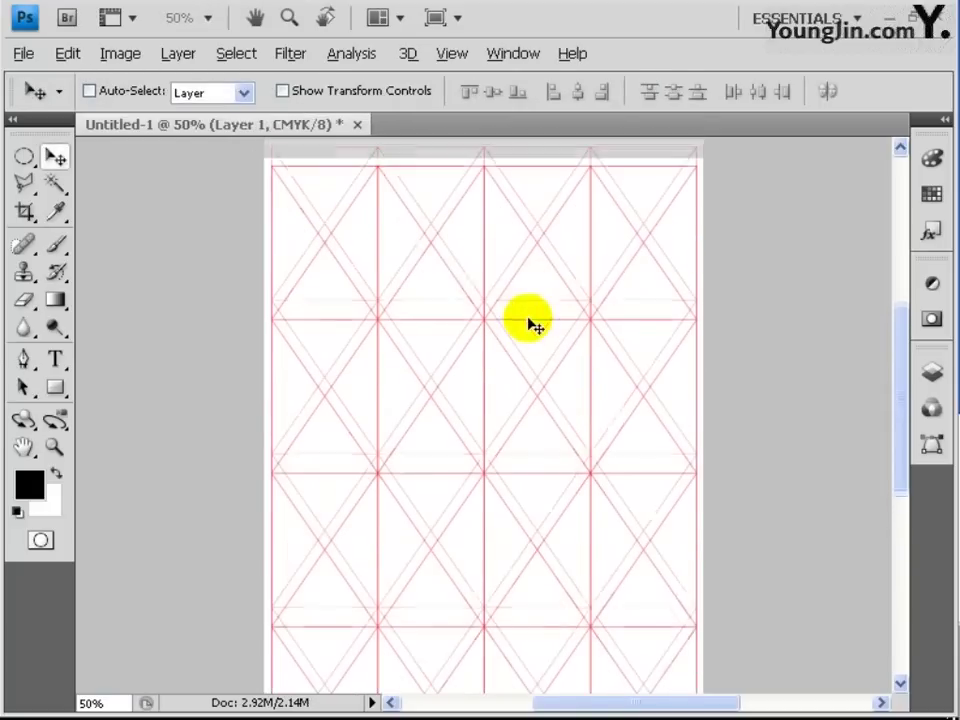
# Rename the pasted grid layer as 그리드 and lock all of its properties.
pyautogui.click(934, 373)
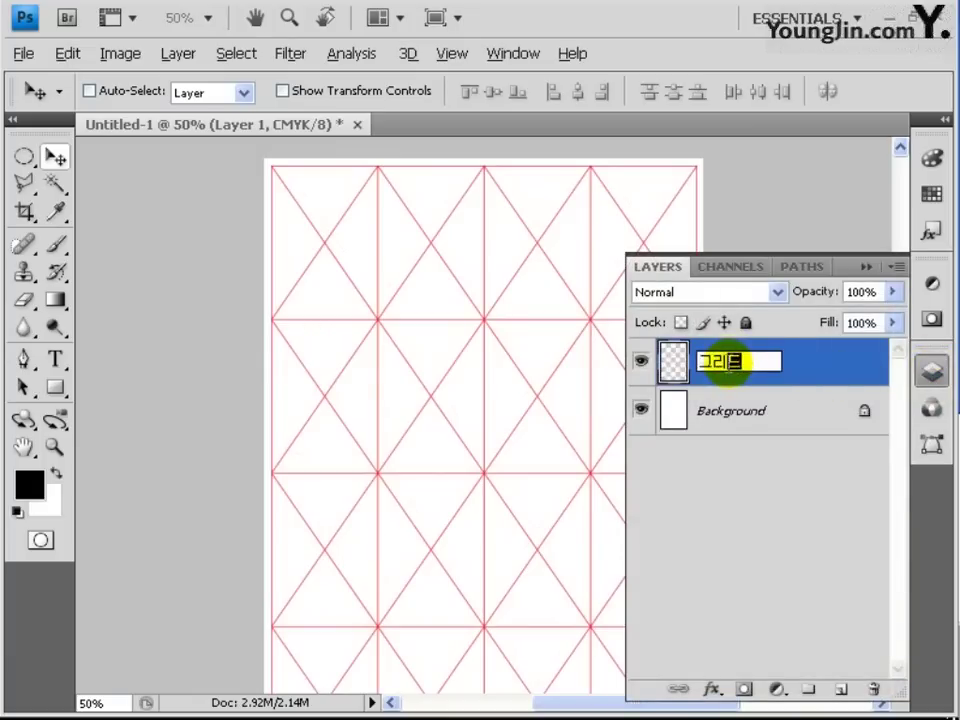
pyautogui.press('Return')
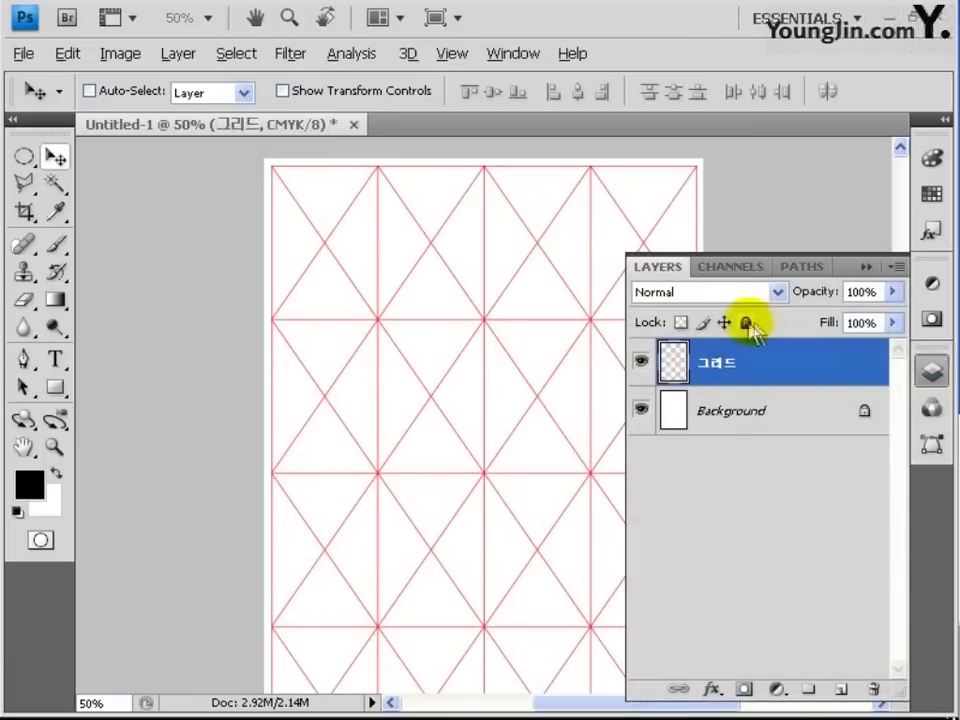
pyautogui.click(748, 324)
pyautogui.click(866, 266)
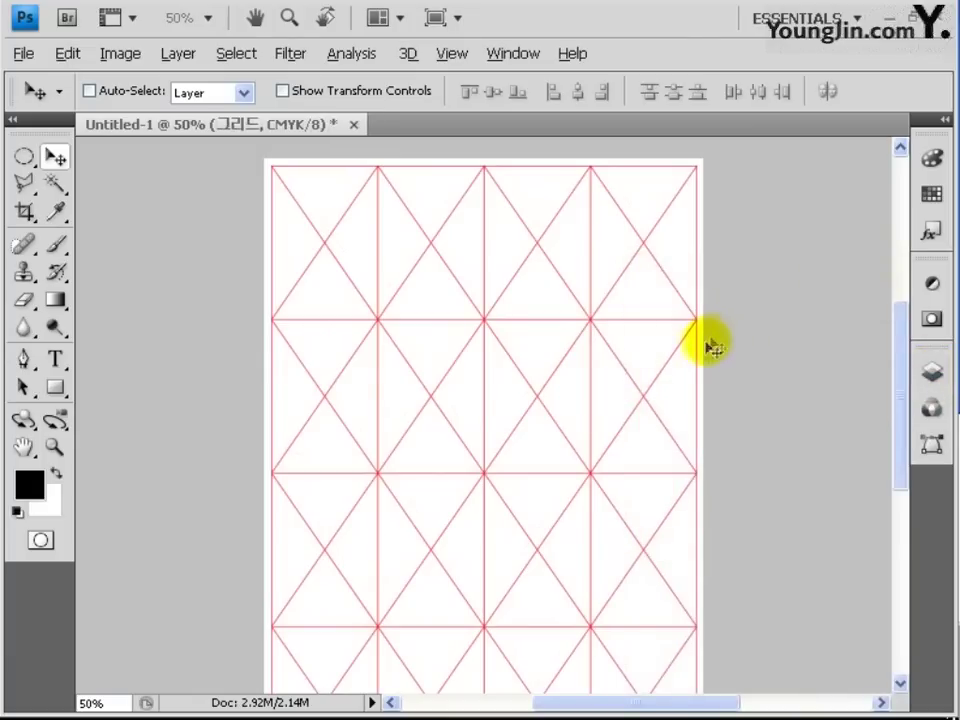
# Save the document in the 작업 folder as the Photoshop file 포토샵 작업 with Maximize compatibility on.
pyautogui.hotkey('ctrl', 's')
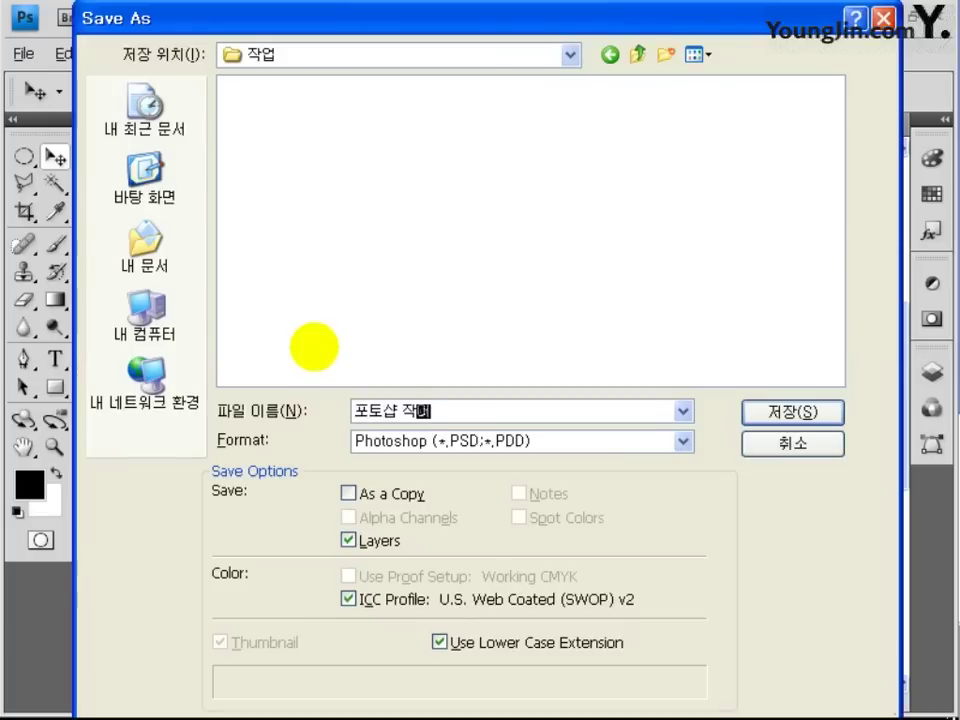
pyautogui.write('포토샵 작업')
pyautogui.click(788, 412)
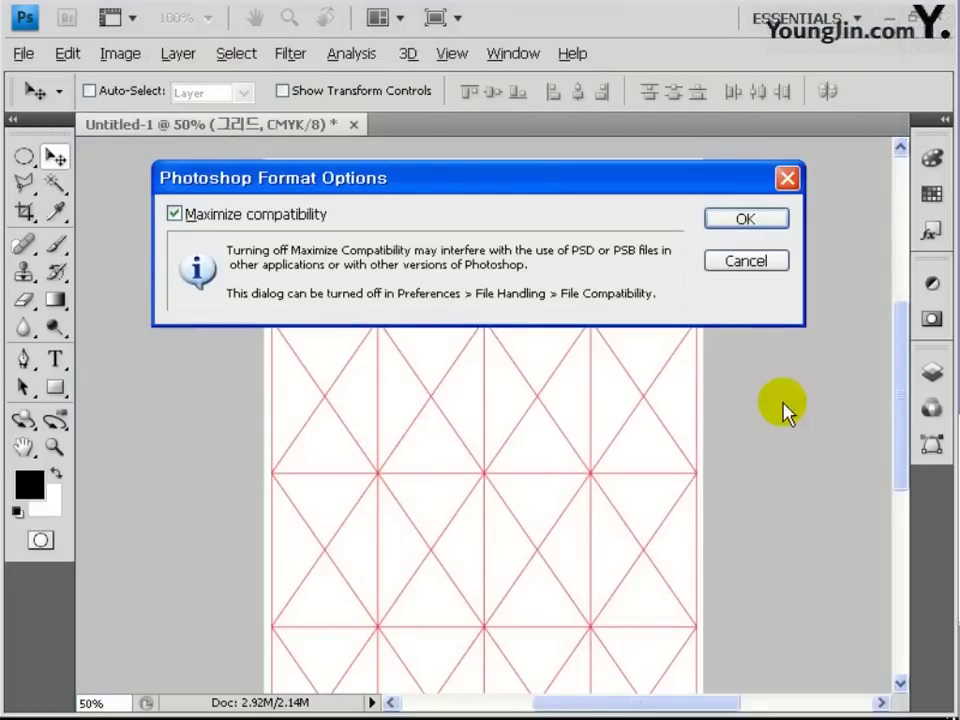
pyautogui.click(736, 220)
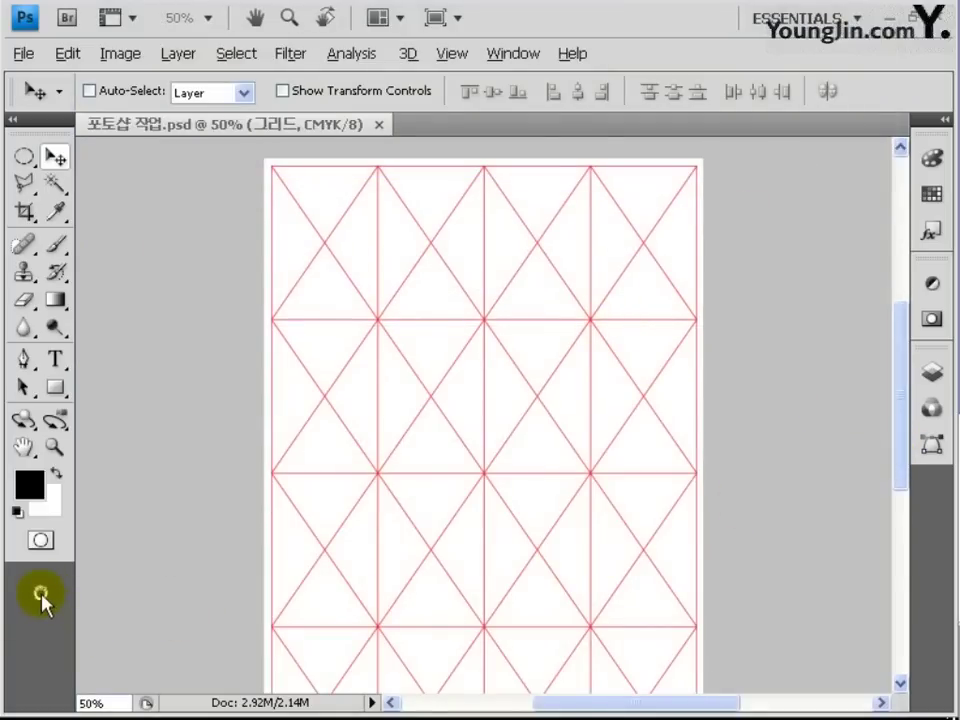
# Open the 거북선 image from the 수험자료 folder.
pyautogui.hotkey('ctrl', 'o')
pyautogui.click(268, 95)
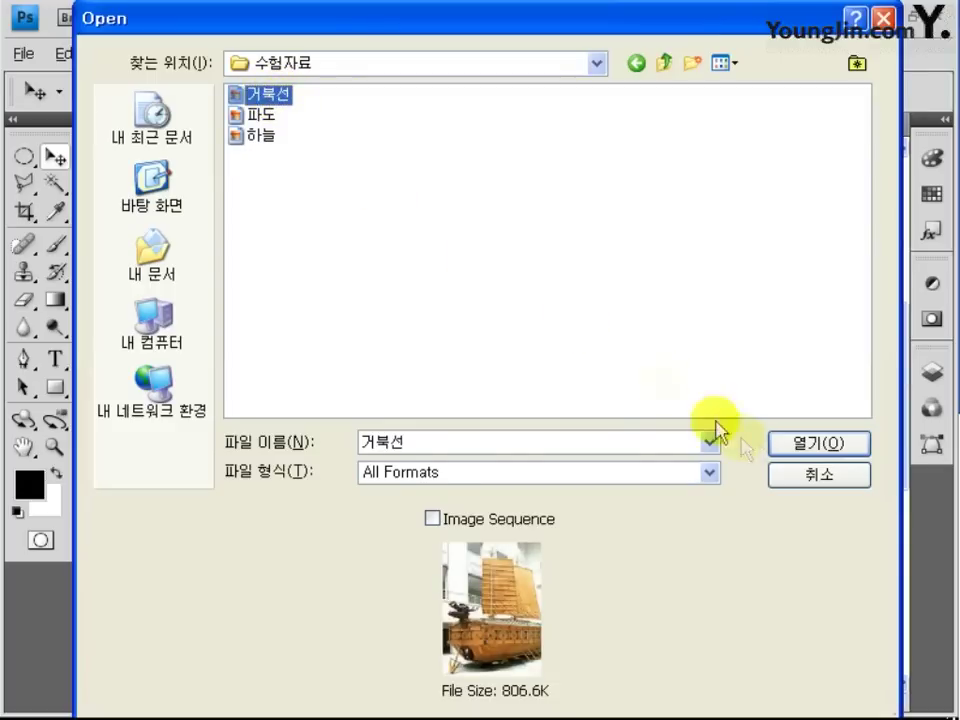
pyautogui.click(788, 444)
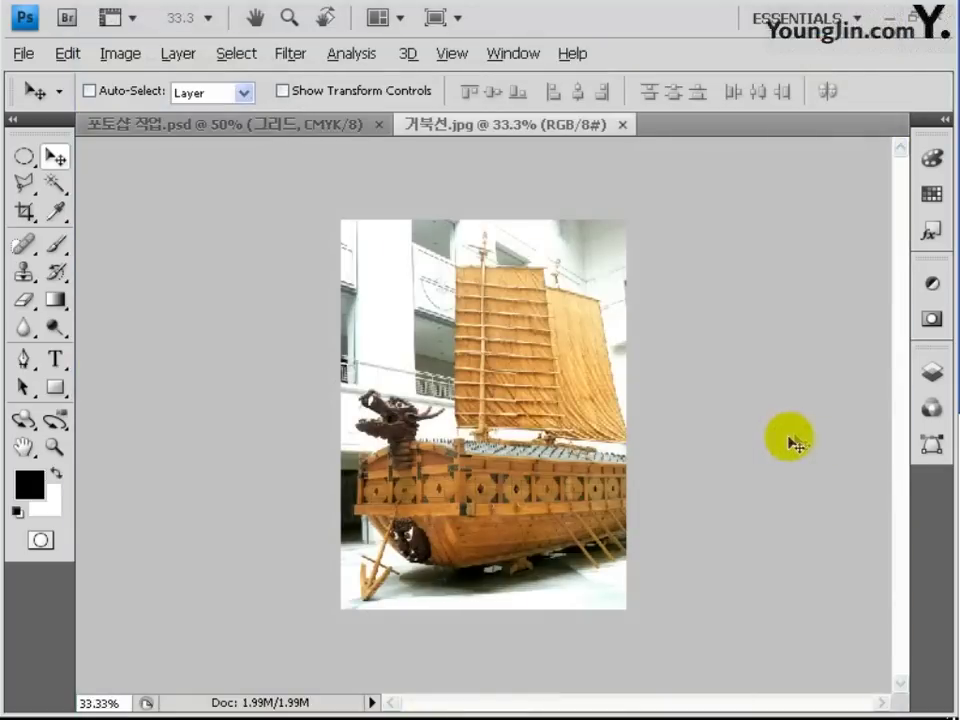
# Outline the turtle ship with the Pen tool and convert the path into a new anti-aliased selection with a 0-pixel feather.
pyautogui.press('p')
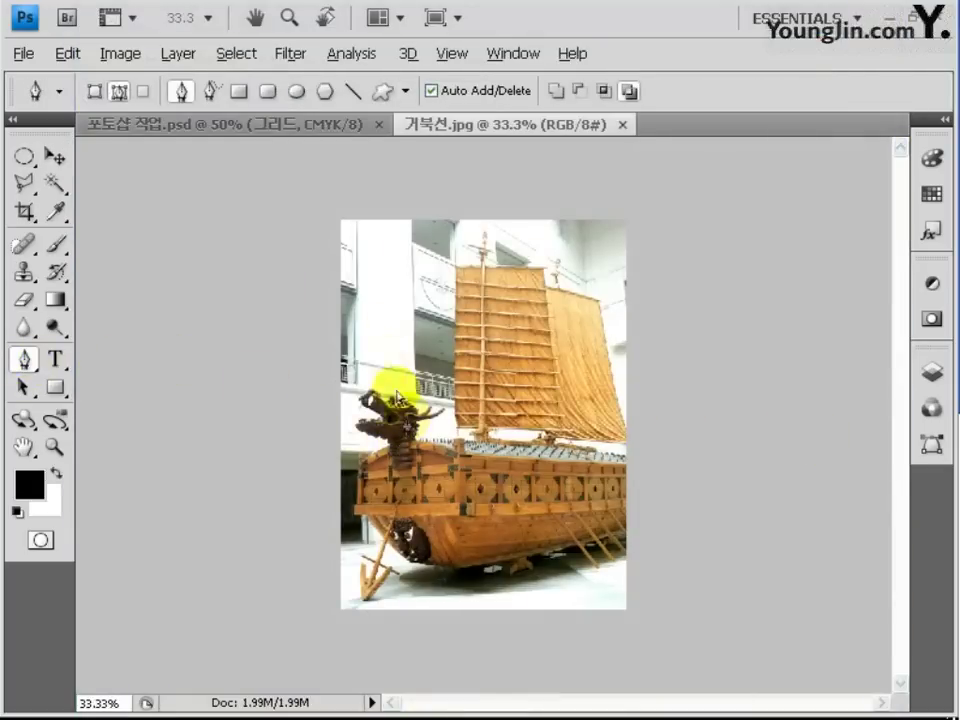
pyautogui.moveTo(332, 203); pyautogui.dragTo(392, 446)
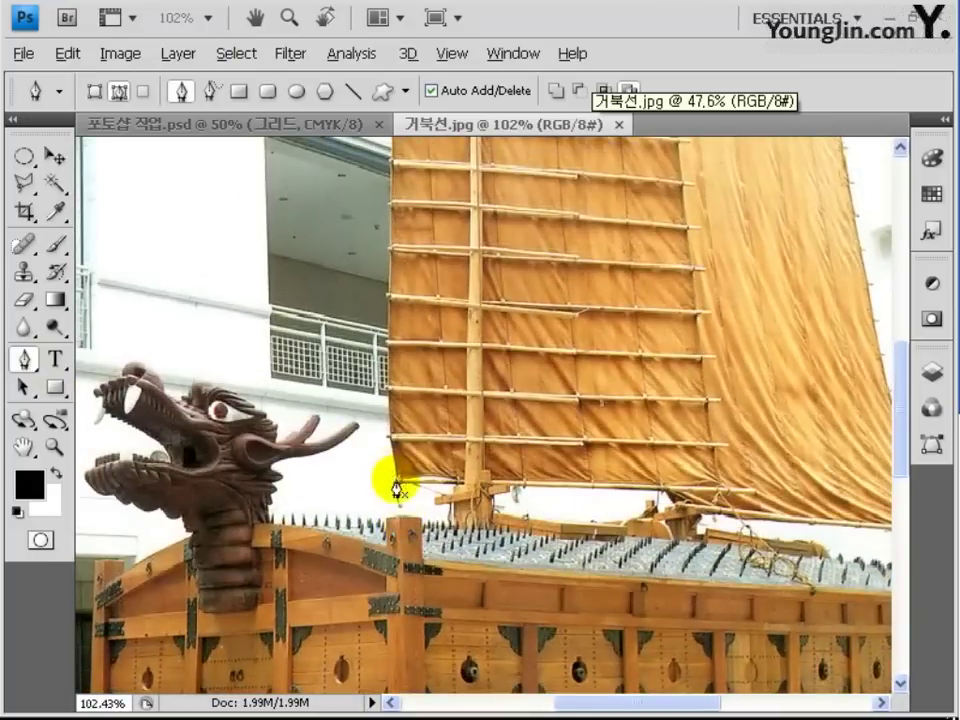
pyautogui.click(395, 490)
pyautogui.keyDown('ctrl'); pyautogui.click(387, 440); pyautogui.keyUp('ctrl')
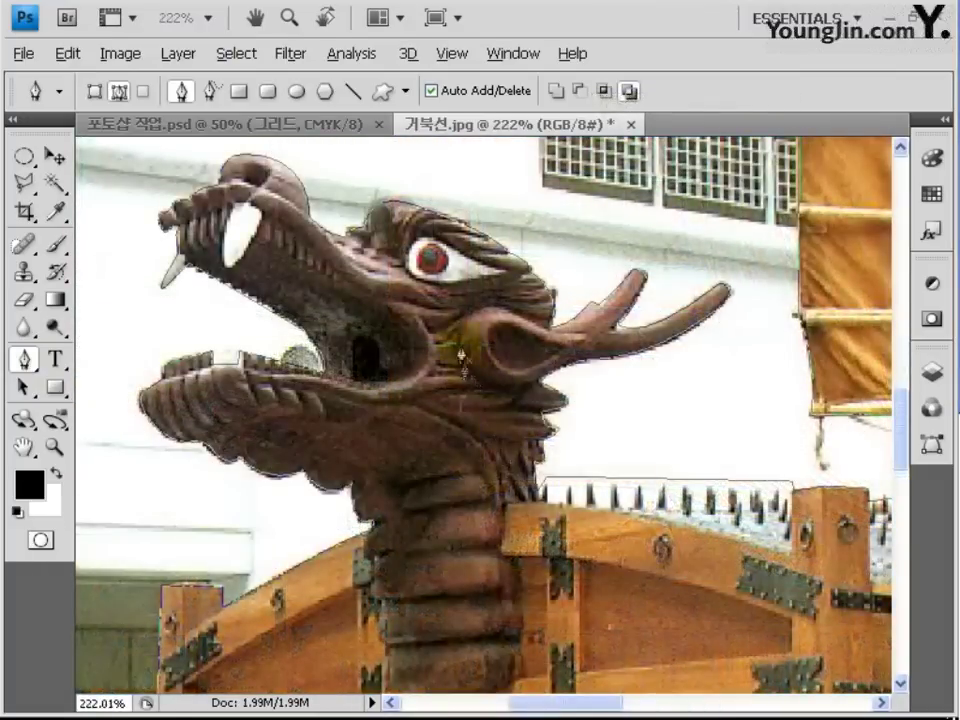
pyautogui.rightClick(465, 349)
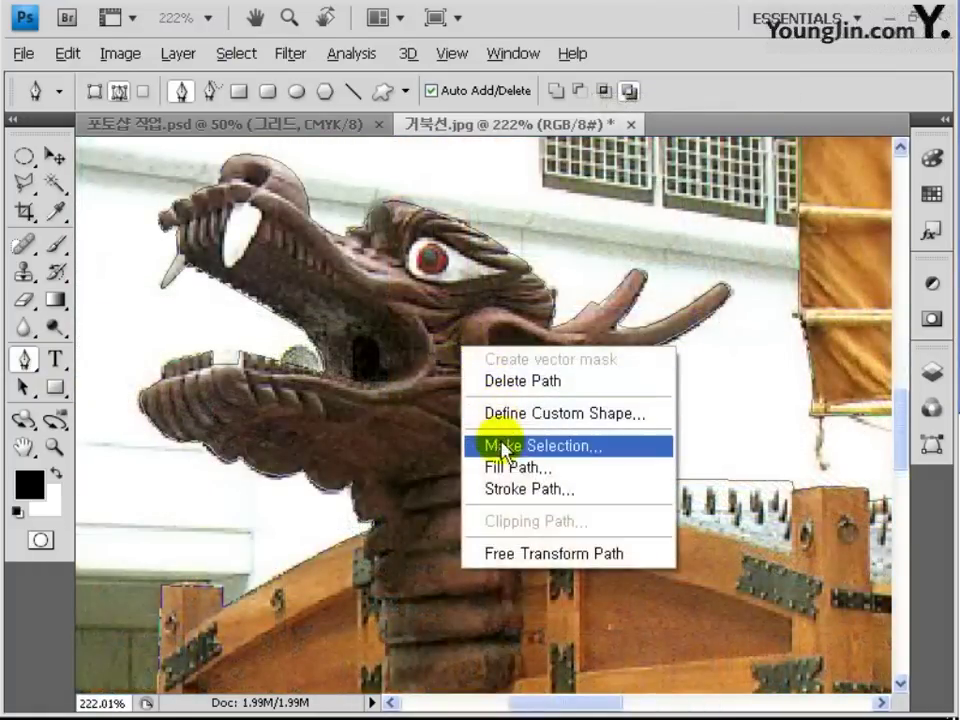
pyautogui.click(561, 453)
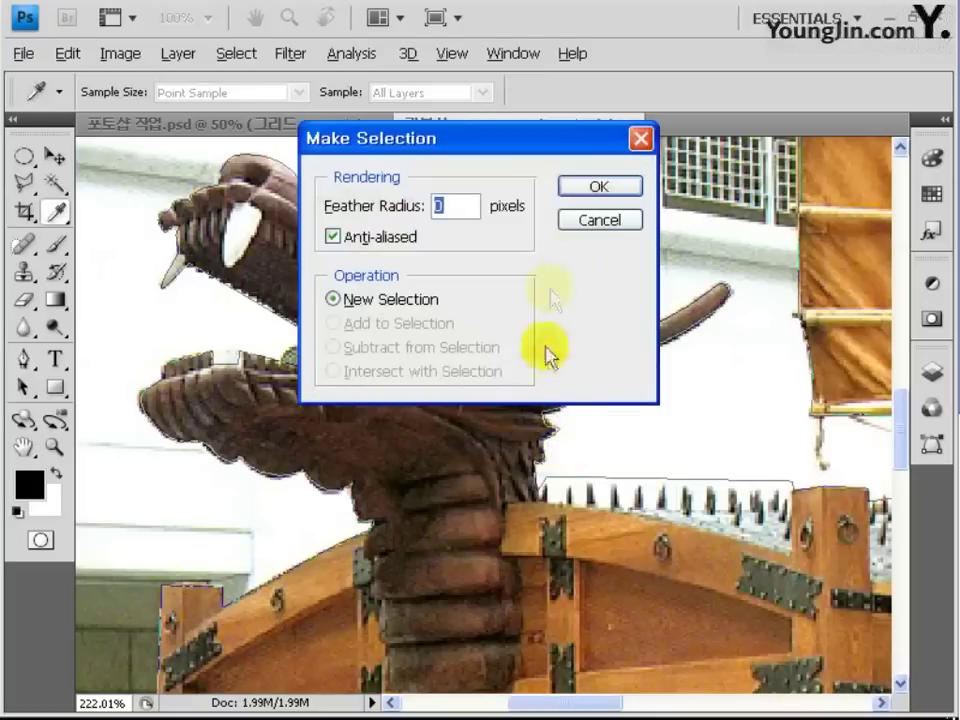
pyautogui.click(594, 190)
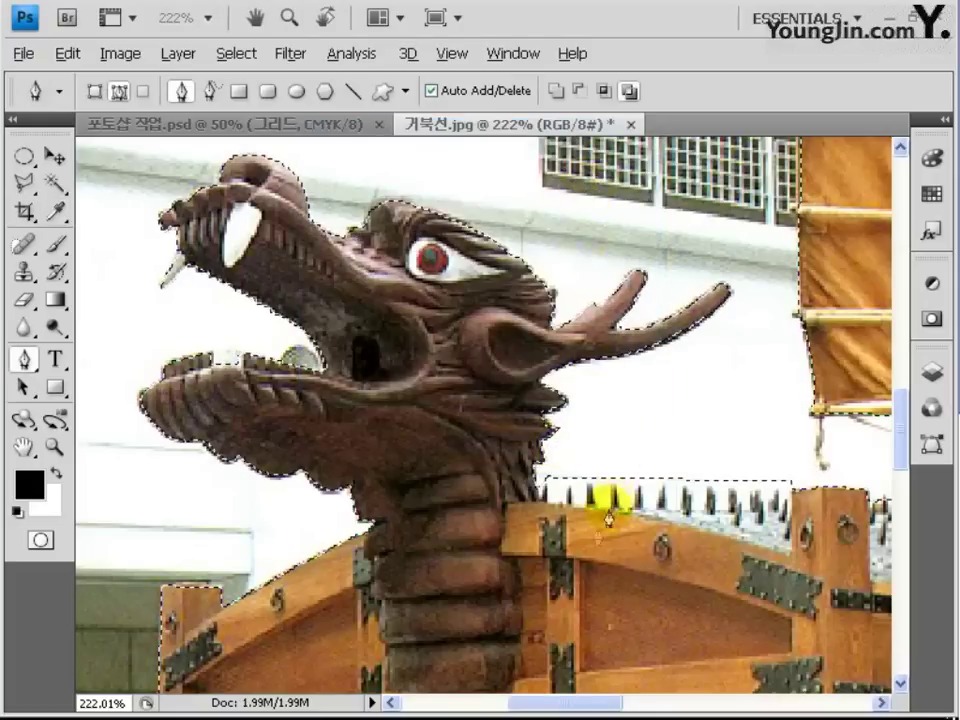
# Subtract the white gap between the front sail and the spiked deck from the selection using the Magic Wand at tolerance 32.
pyautogui.moveTo(577, 547); pyautogui.dragTo(575, 462)
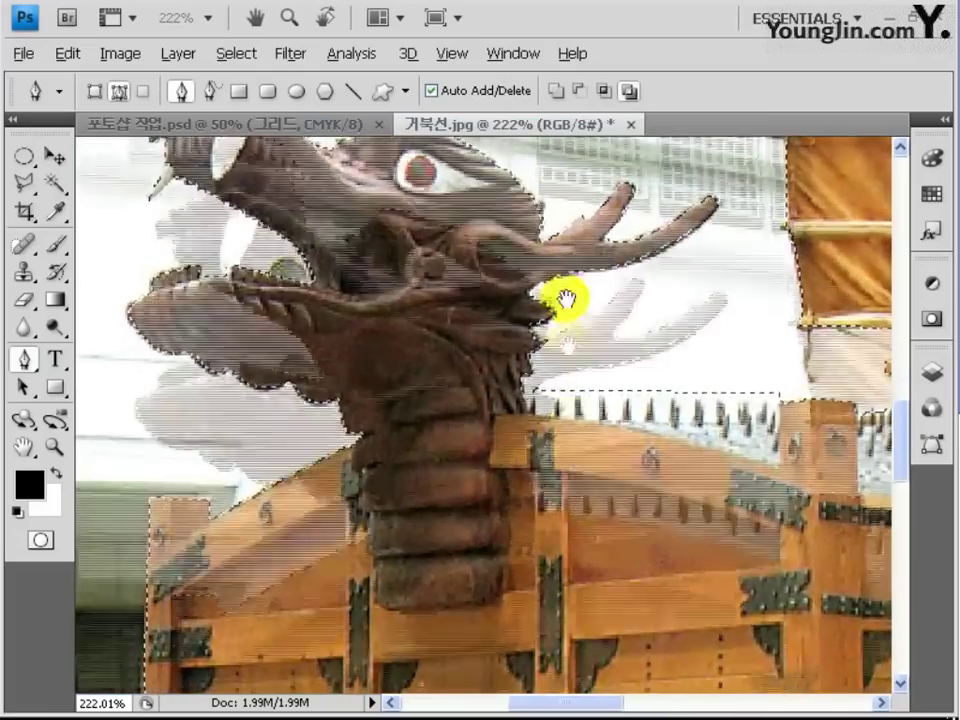
pyautogui.moveTo(568, 302); pyautogui.dragTo(456, 437)
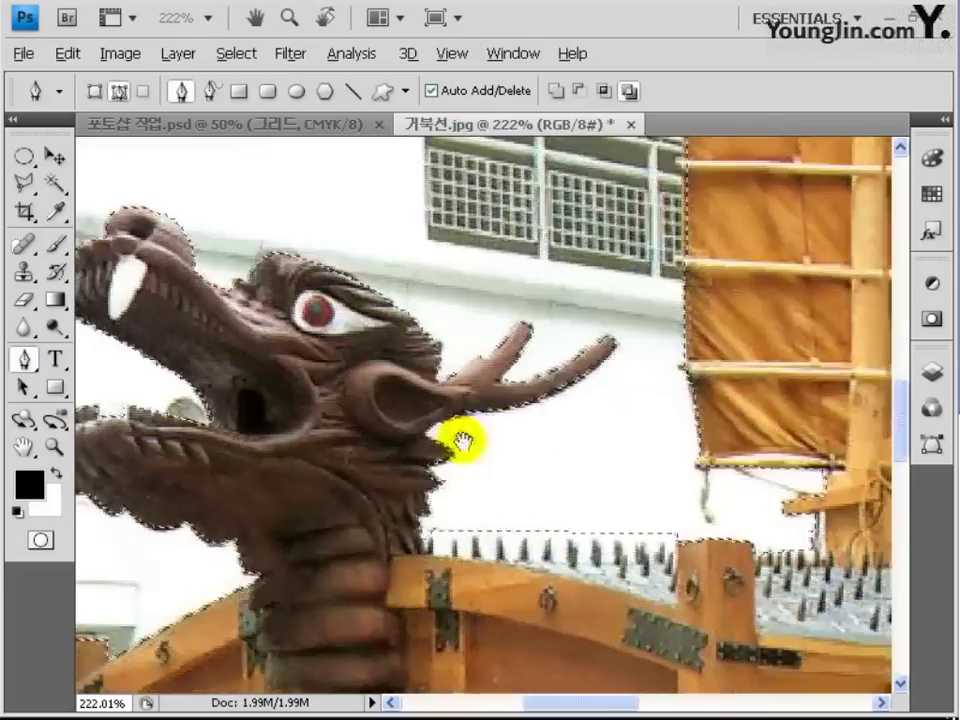
pyautogui.moveTo(757, 603); pyautogui.dragTo(349, 543)
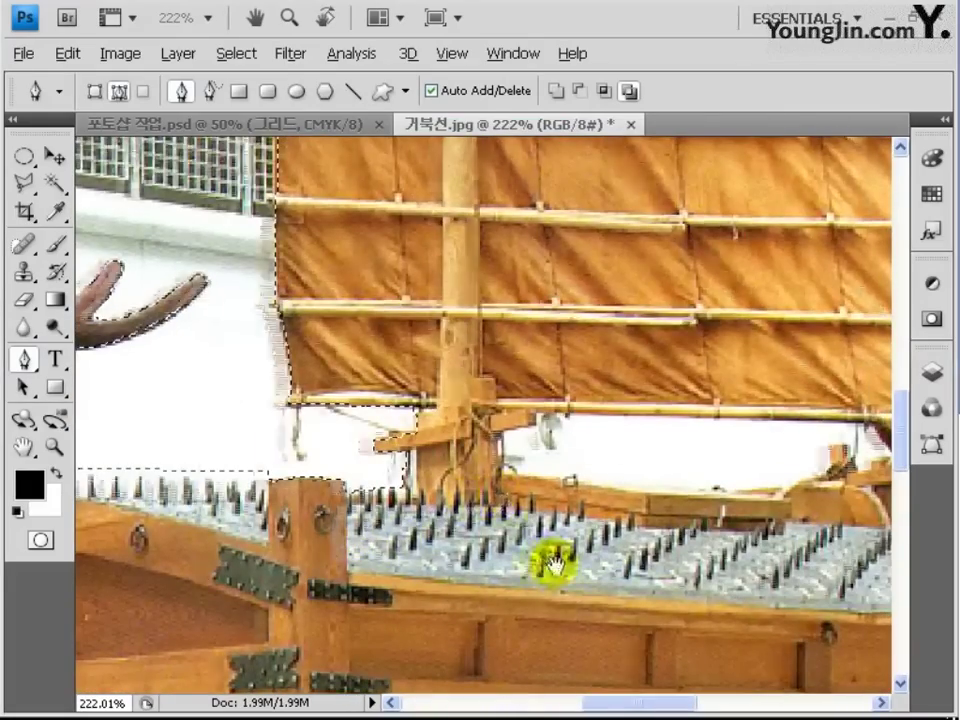
pyautogui.moveTo(553, 561); pyautogui.dragTo(341, 497)
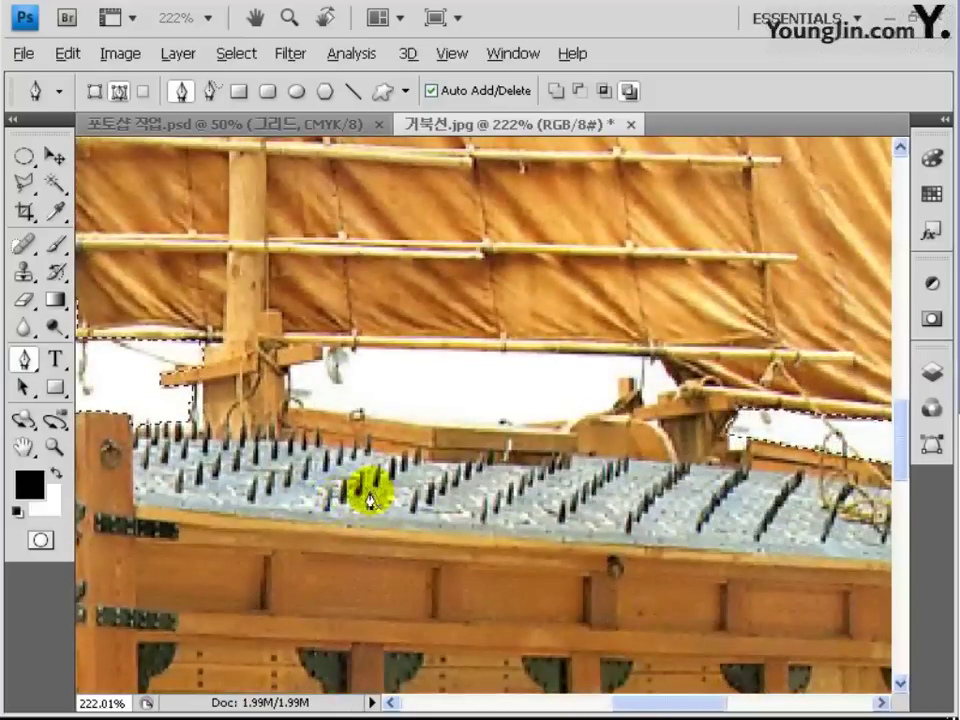
pyautogui.click(56, 188)
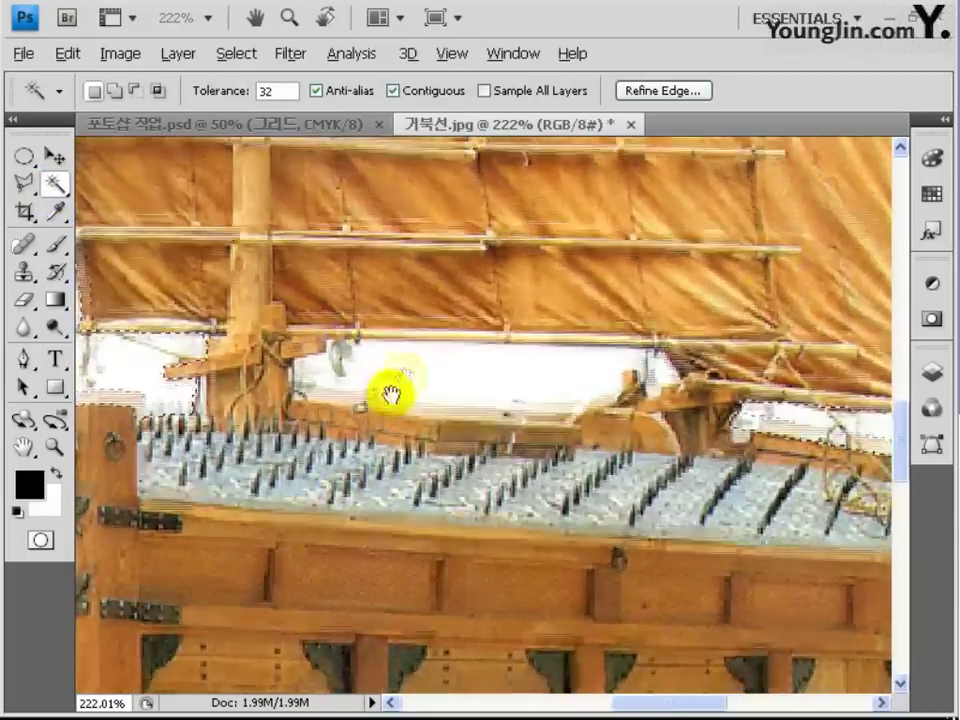
pyautogui.moveTo(392, 392); pyautogui.dragTo(405, 373)
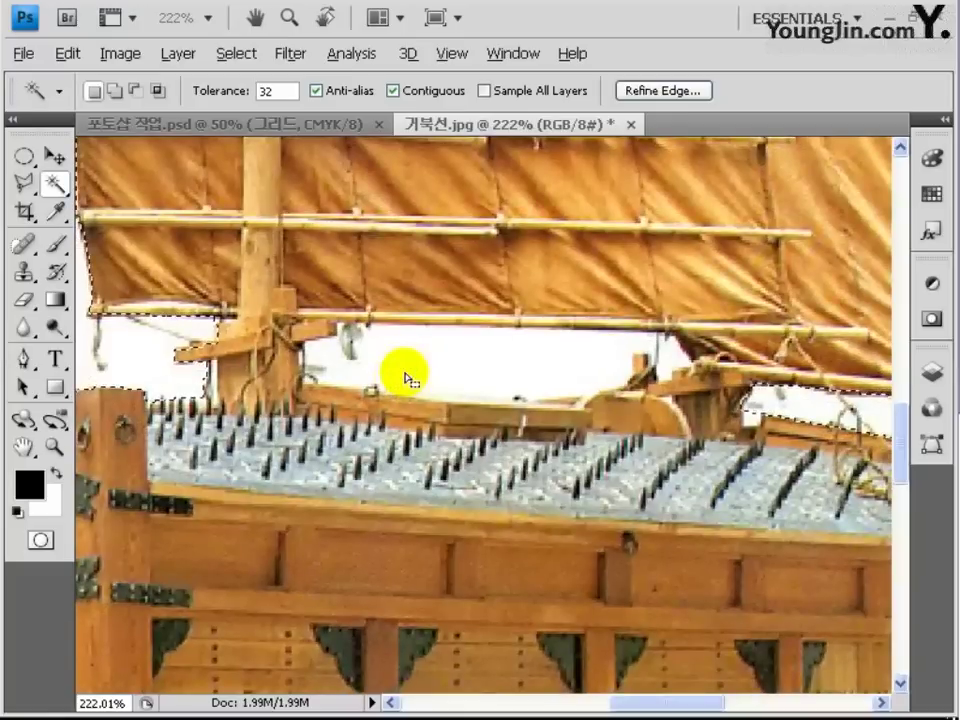
pyautogui.keyDown('shift'); pyautogui.click(405, 376); pyautogui.keyUp('shift')
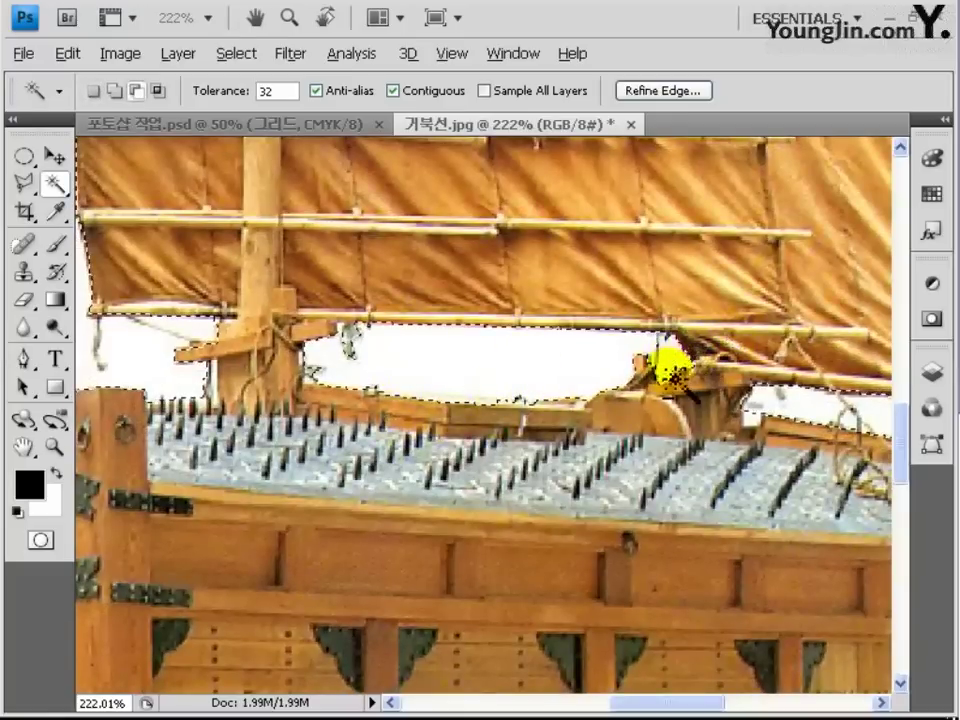
pyautogui.moveTo(621, 439); pyautogui.dragTo(640, 488)
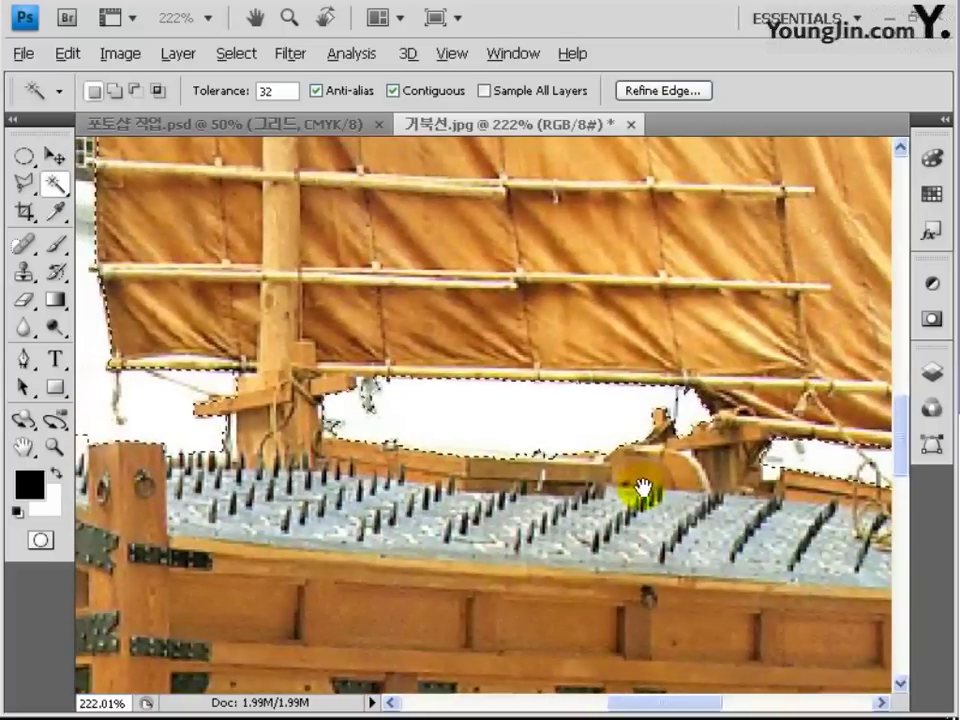
# Bring the cut-out turtle ship into 포토샵 작업.psd and position it over the grid.
pyautogui.click(245, 124)
pyautogui.moveTo(500, 487); pyautogui.dragTo(489, 454)
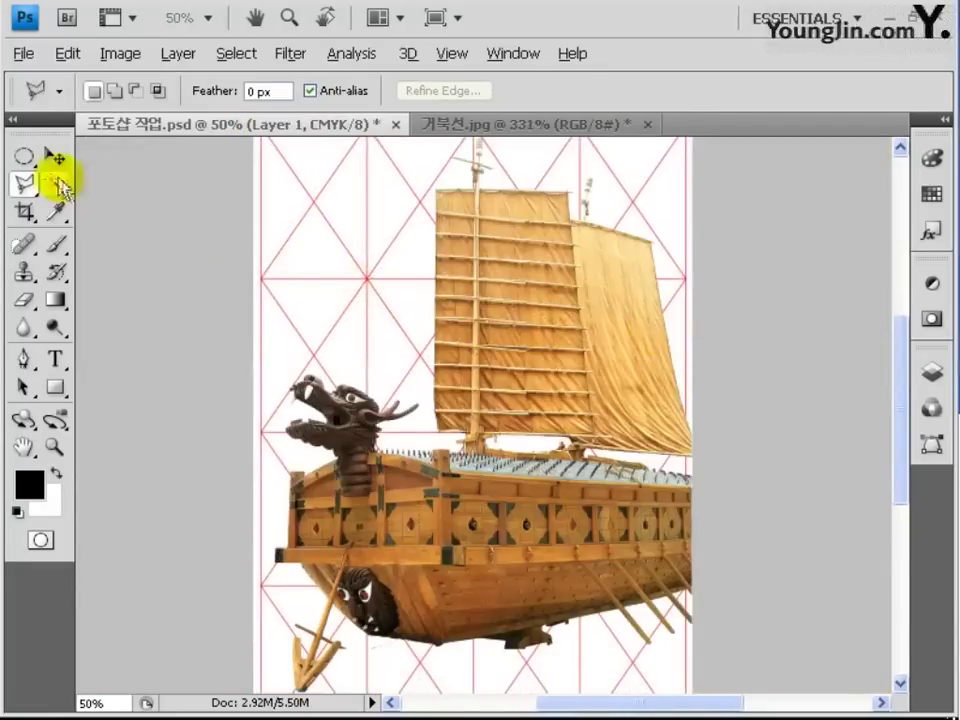
# Shift the turtle ship to the right over the grid and rename its layer 거북선.
pyautogui.click(55, 160)
pyautogui.moveTo(515, 470); pyautogui.dragTo(587, 470)
pyautogui.click(930, 370)
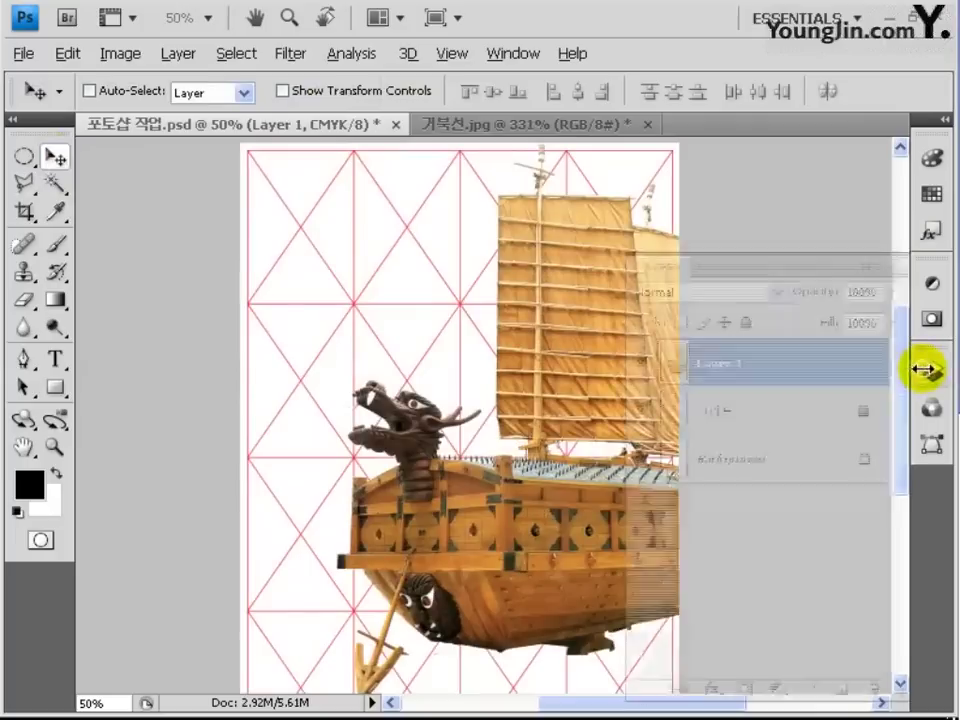
pyautogui.doubleClick(735, 362)
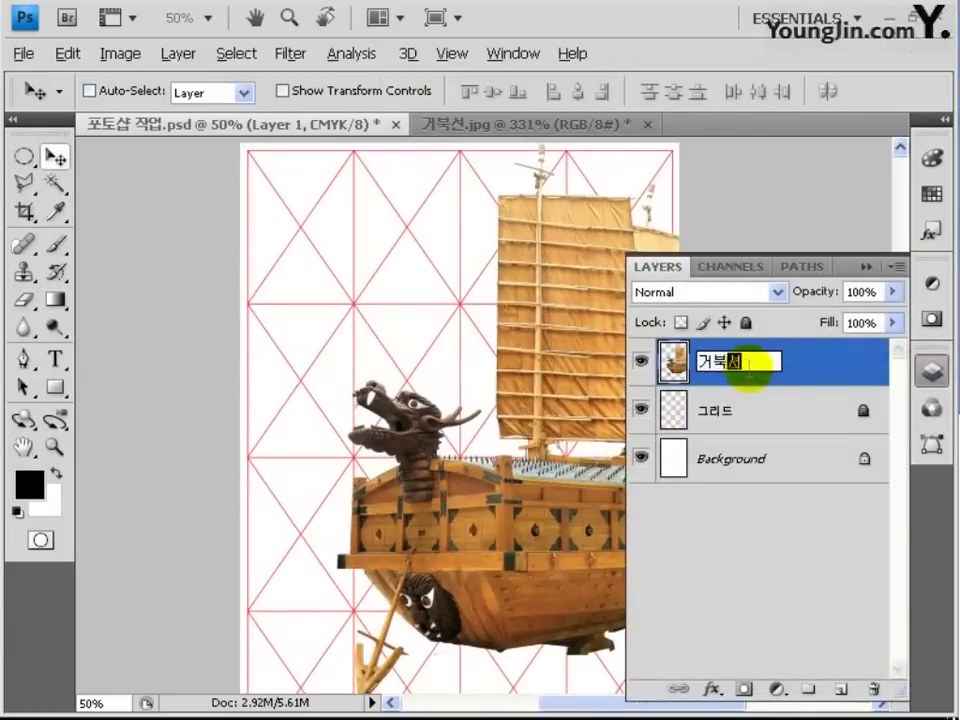
pyautogui.press('Return')
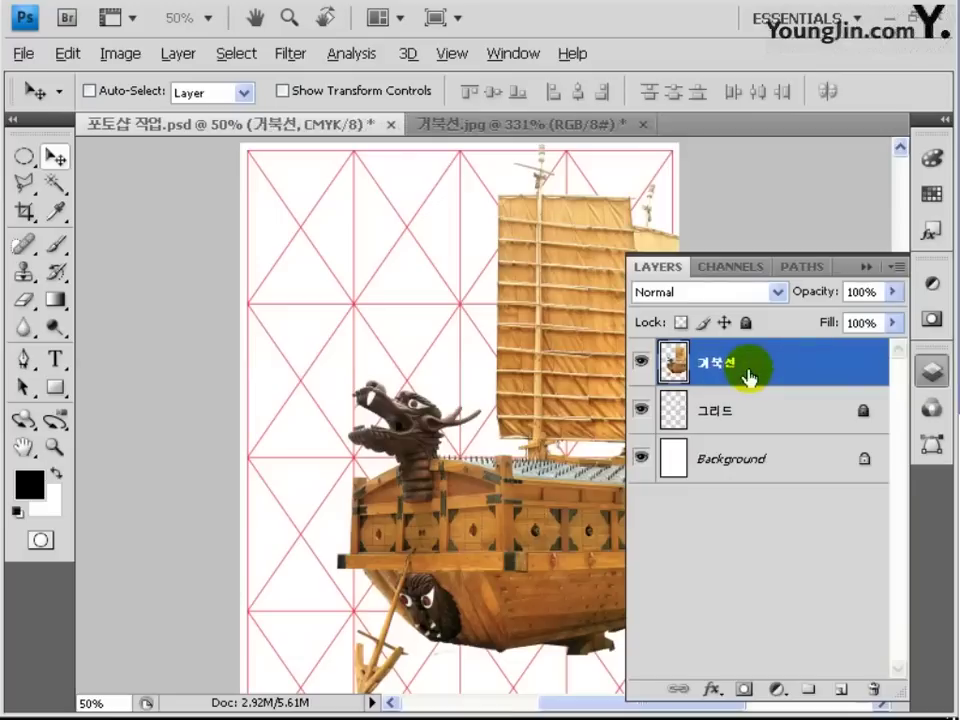
# Place the 거북선 layer below the 그리드 layer and hide the grid.
pyautogui.moveTo(800, 350); pyautogui.dragTo(790, 435)
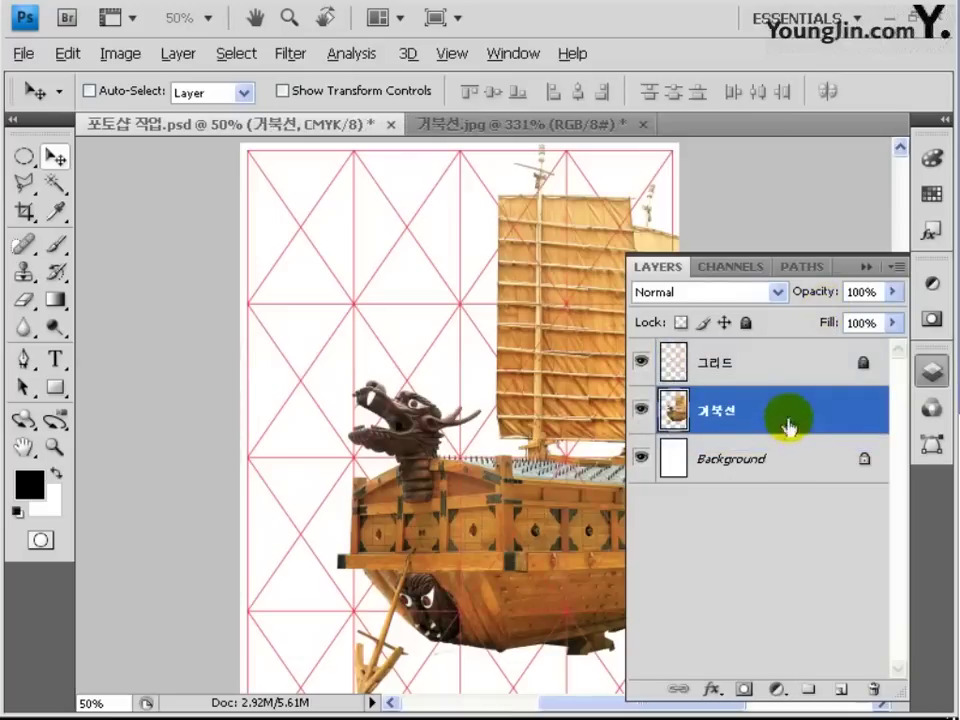
pyautogui.click(641, 361)
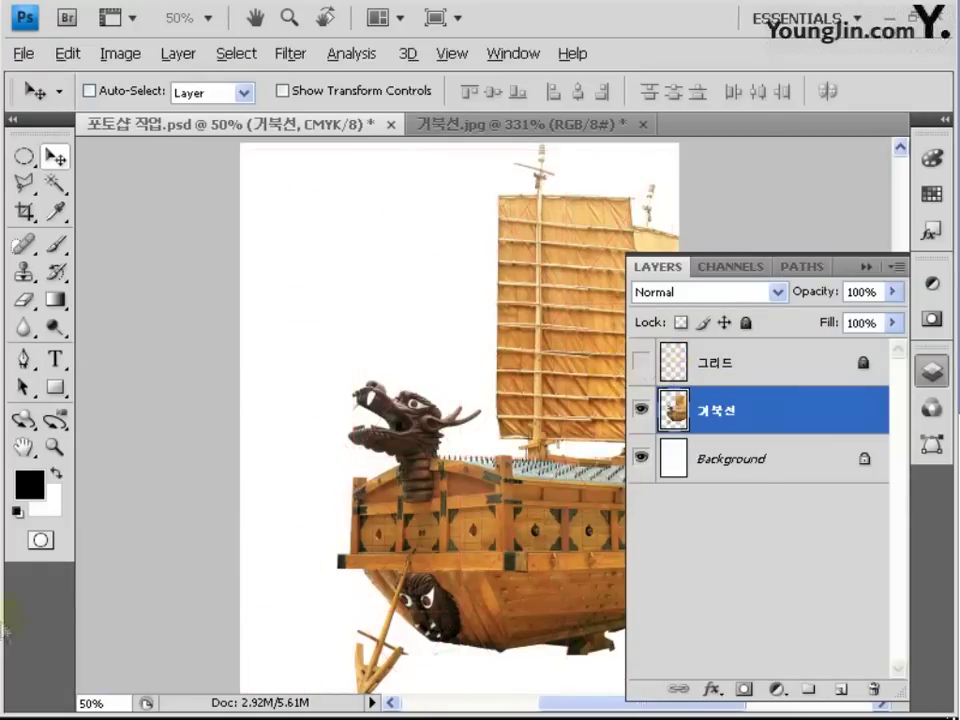
# Open the 하늘 image from the 수험자료 folder and copy the whole picture into 포토샵 작업.psd.
pyautogui.doubleClick(40, 597)
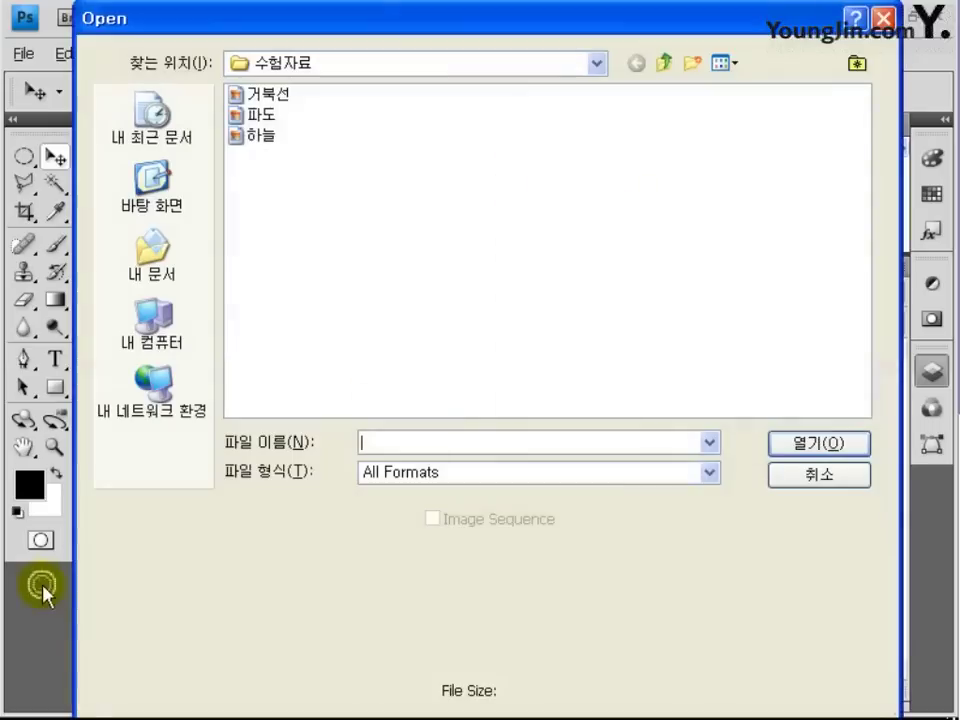
pyautogui.click(264, 137)
pyautogui.click(785, 443)
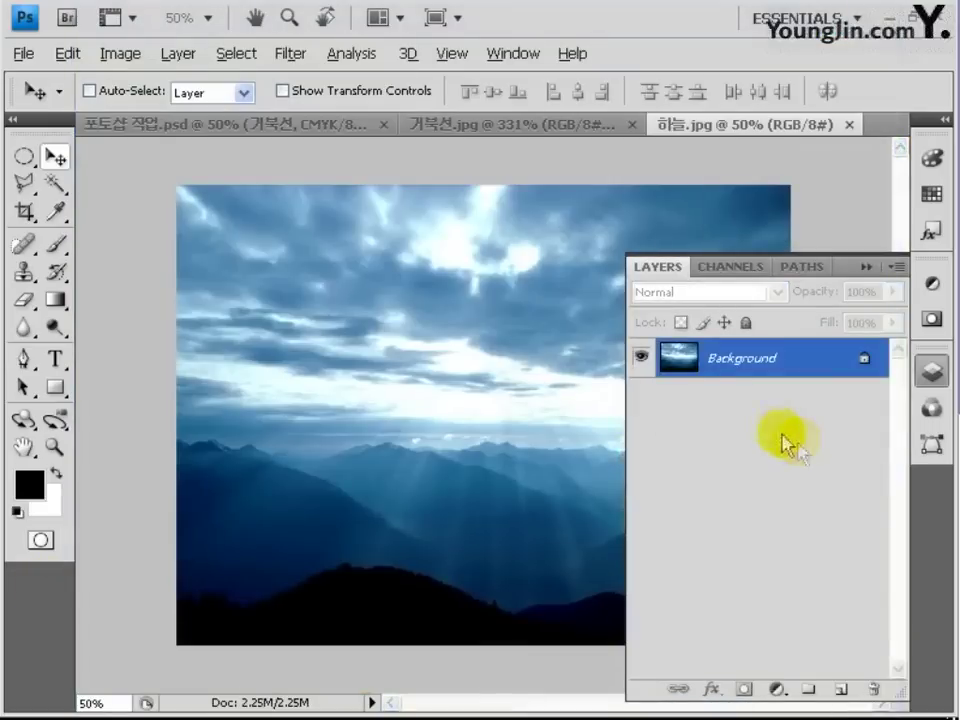
pyautogui.click(864, 268)
pyautogui.hotkey('ctrl', 'a')
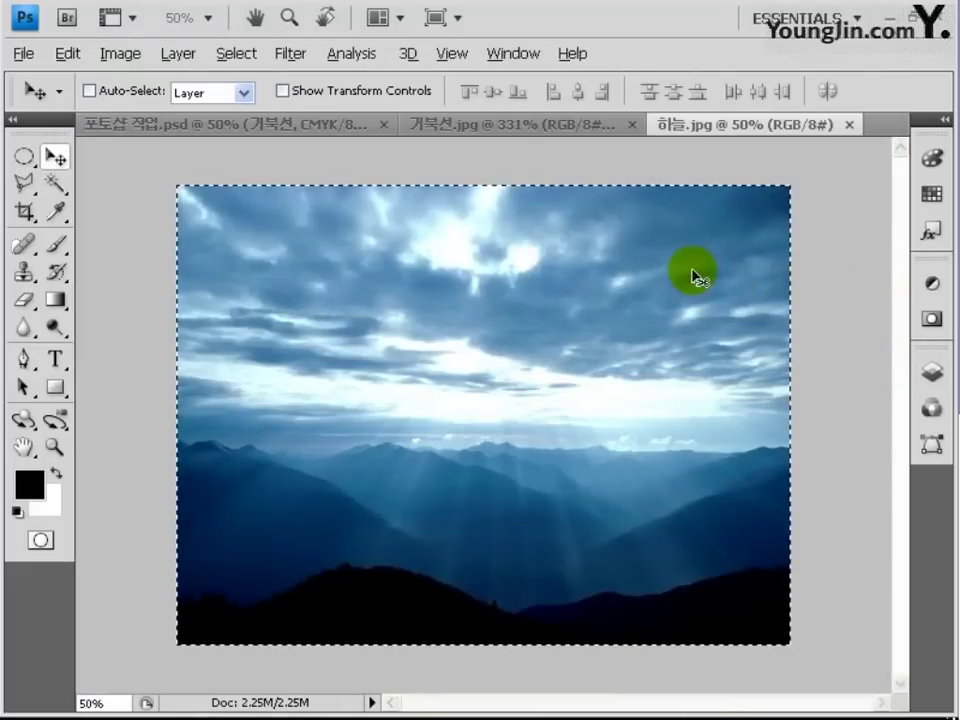
pyautogui.click(322, 135)
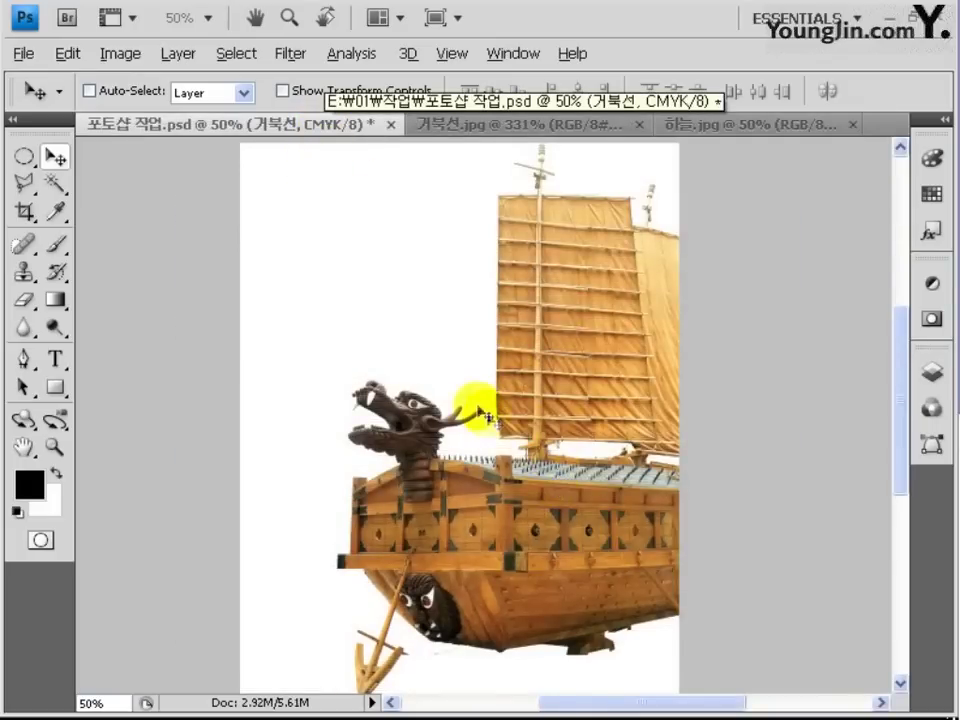
pyautogui.hotkey('ctrl', 'v')
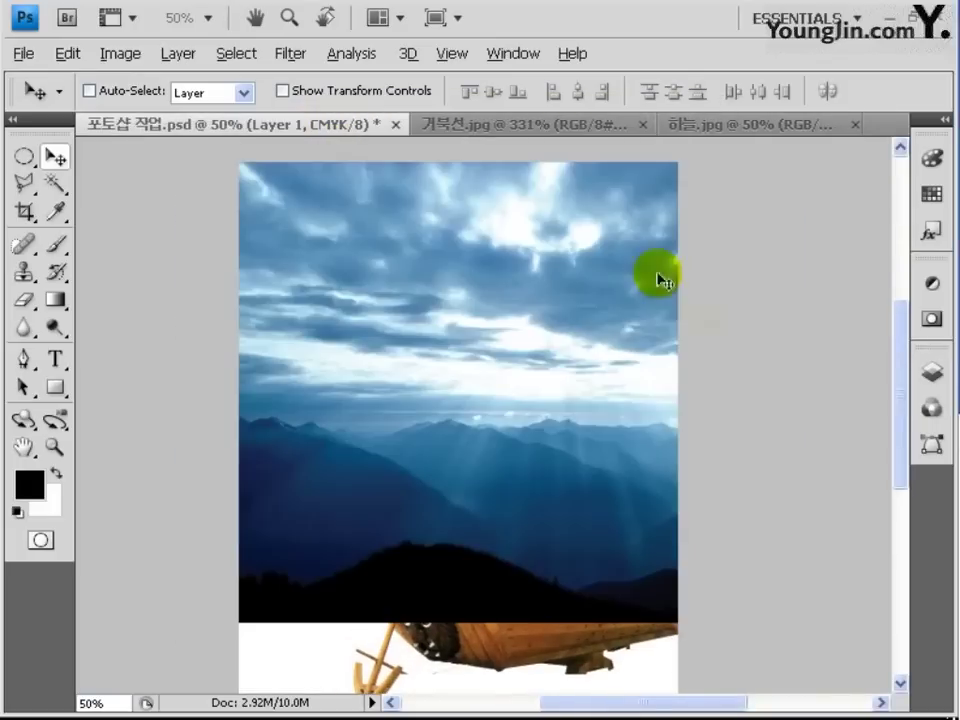
# Show the 그리드 layer again and position the sky image so it covers the upper part of the poster.
pyautogui.click(930, 372)
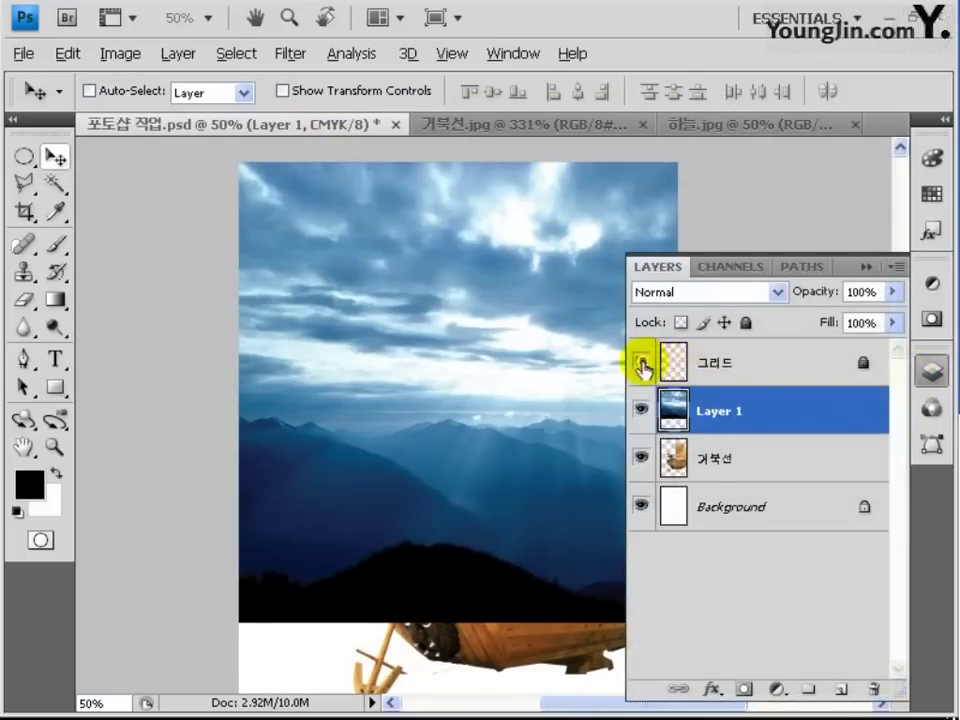
pyautogui.click(640, 362)
pyautogui.click(799, 279)
pyautogui.moveTo(560, 450); pyautogui.dragTo(529, 454)
# Rename the sky layer 하늘 and place it below the 거북선 layer.
pyautogui.click(930, 372)
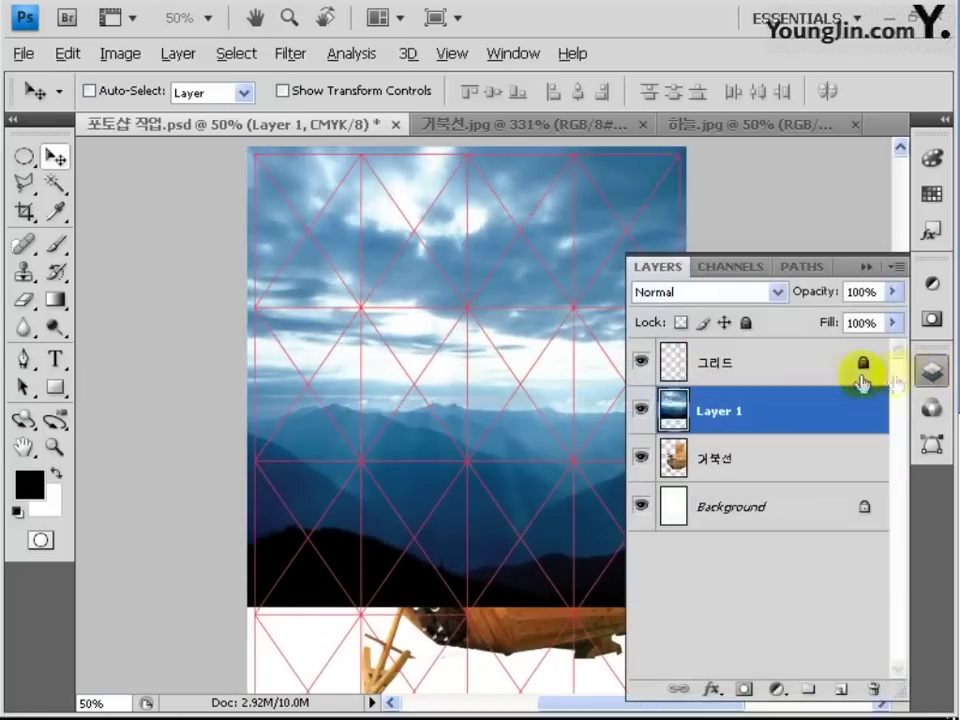
pyautogui.click(722, 413)
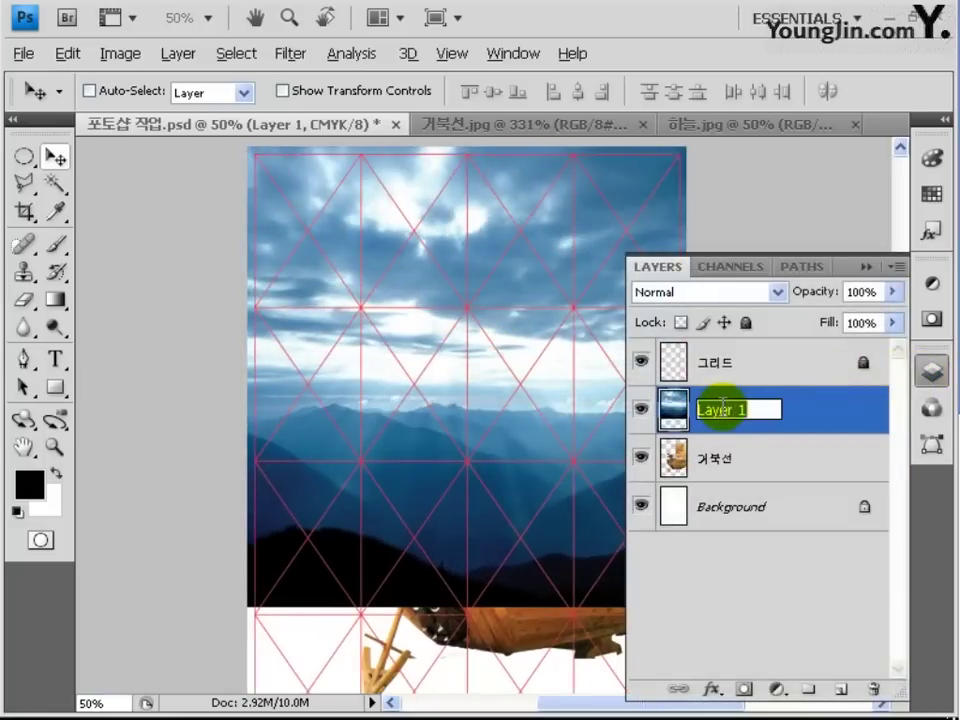
pyautogui.write('하늘')
pyautogui.press('Return')
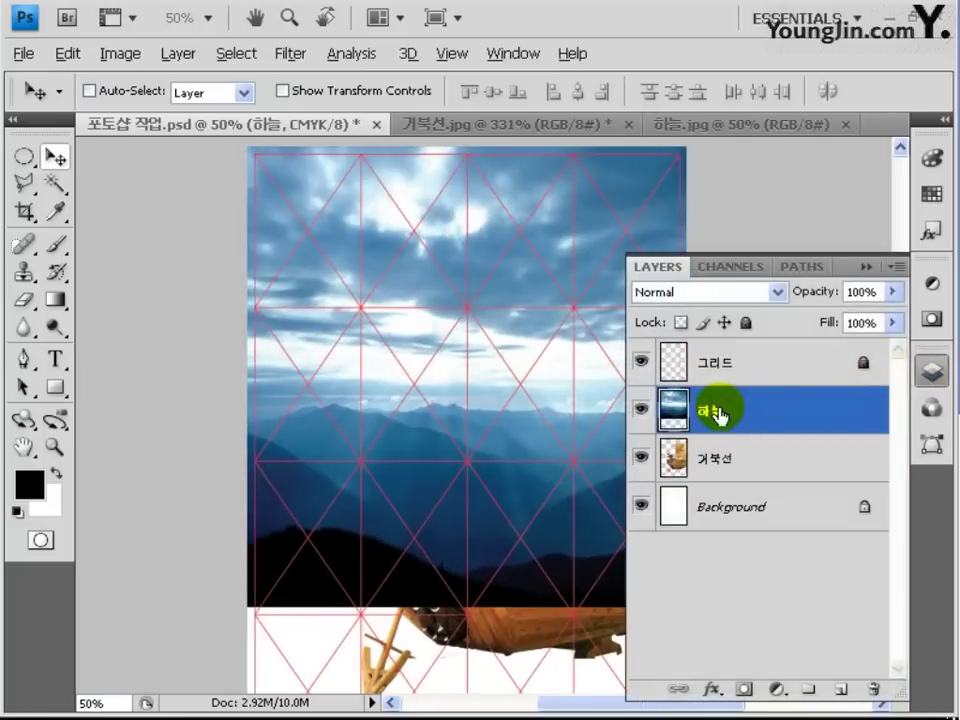
pyautogui.moveTo(703, 400); pyautogui.dragTo(703, 476)
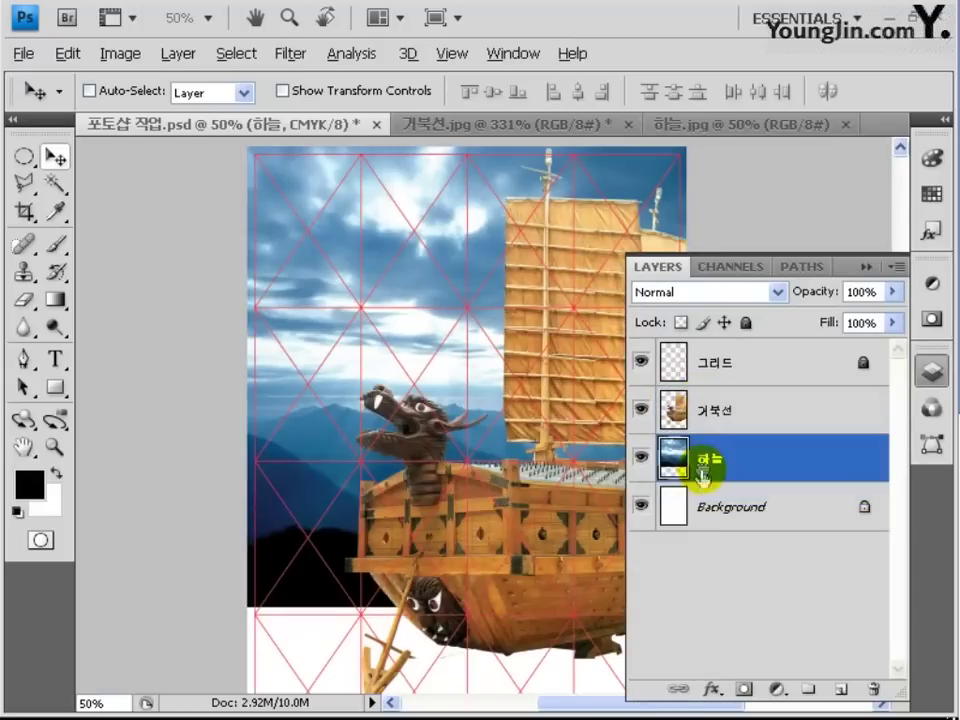
pyautogui.click(866, 266)
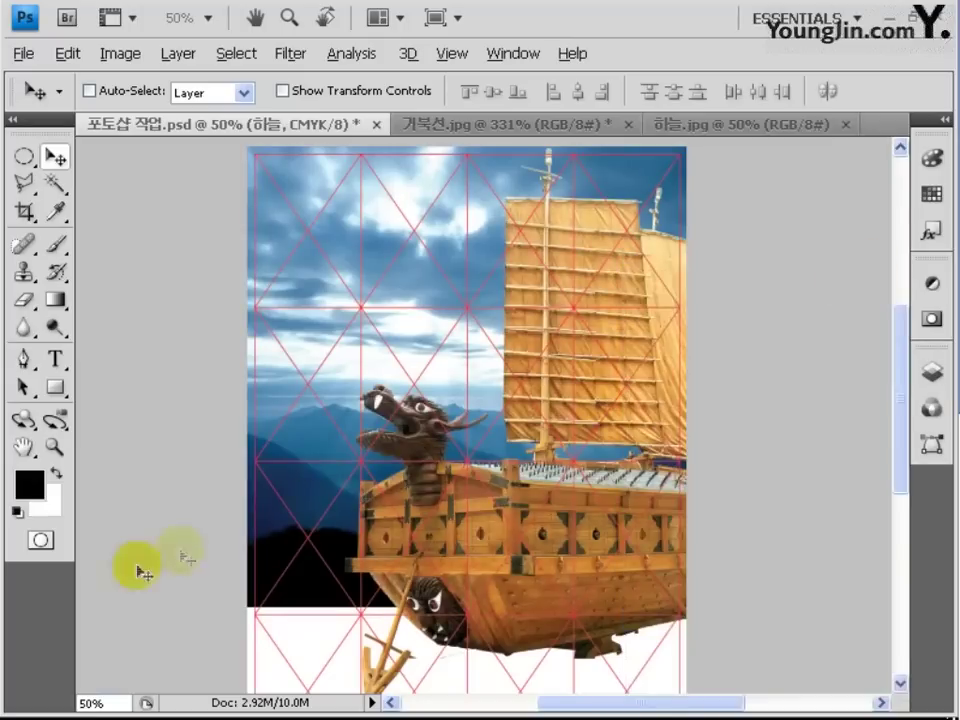
# Open the 파도 image from the 수험자료 folder and bring the whole picture into 포토샵 작업.psd.
pyautogui.doubleClick(47, 591)
pyautogui.click(268, 118)
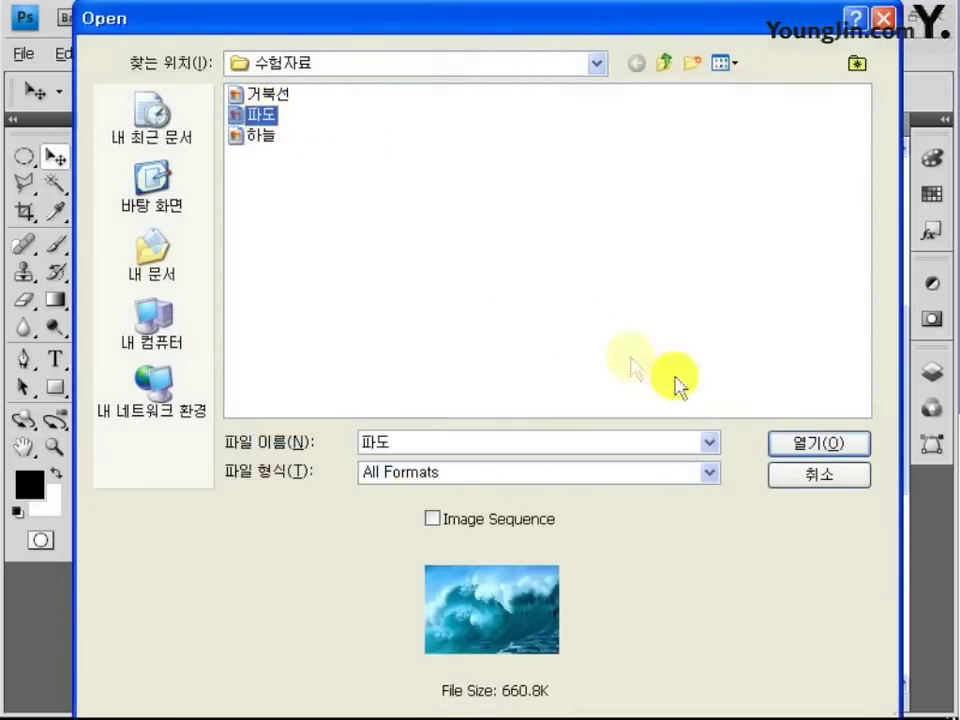
pyautogui.click(818, 443)
pyautogui.hotkey('ctrl', 'a')
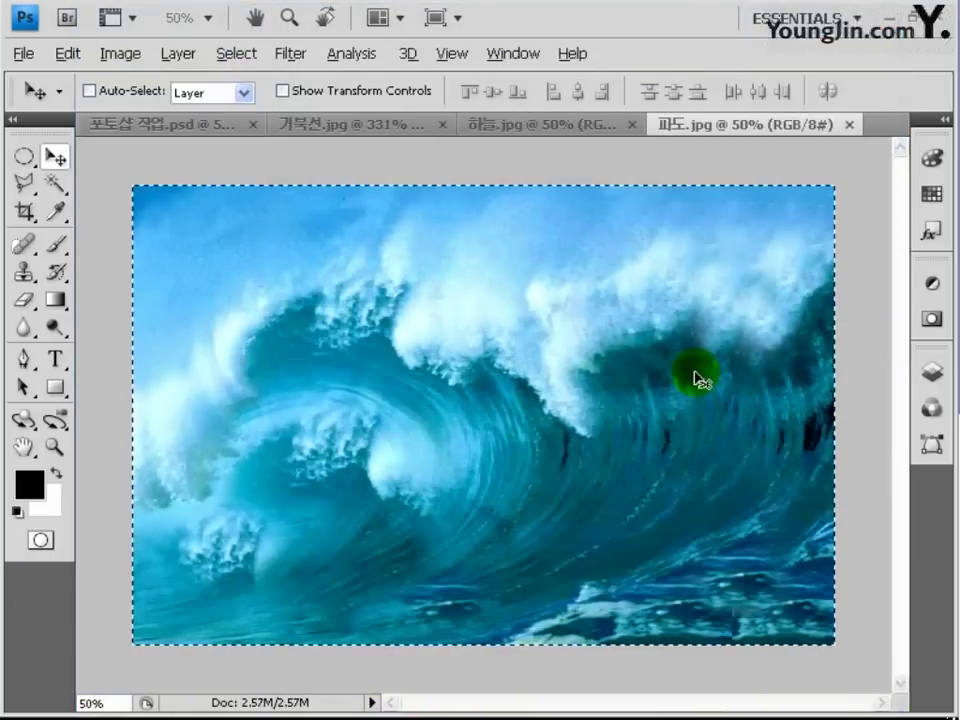
pyautogui.moveTo(697, 379); pyautogui.dragTo(401, 306)
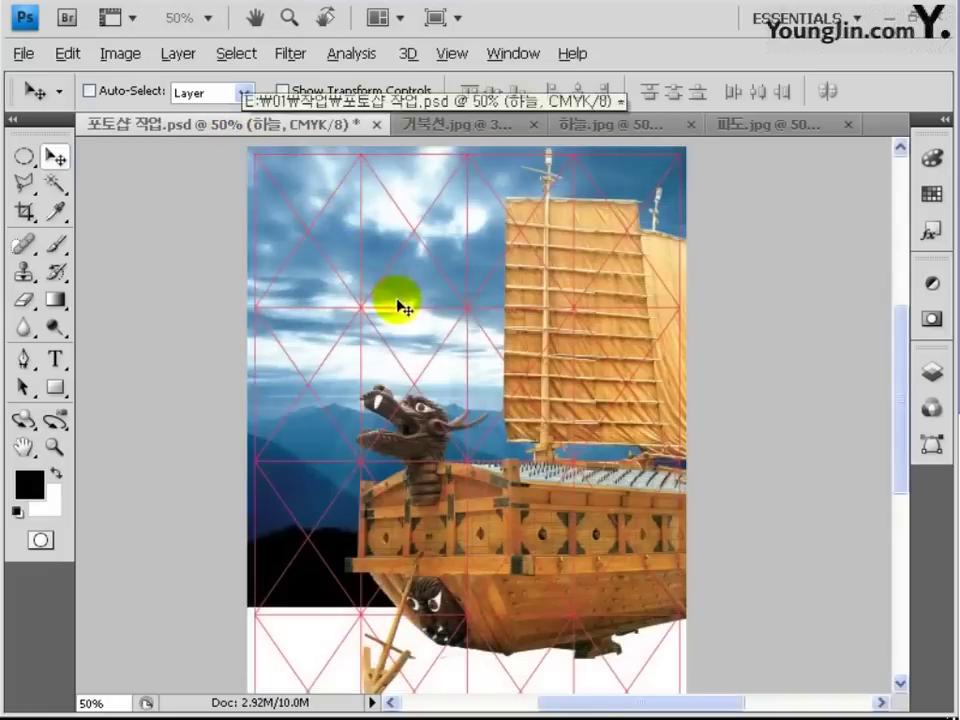
# Rename the wave layer 파도 and position the waves over the lower part of the poster.
pyautogui.click(931, 372)
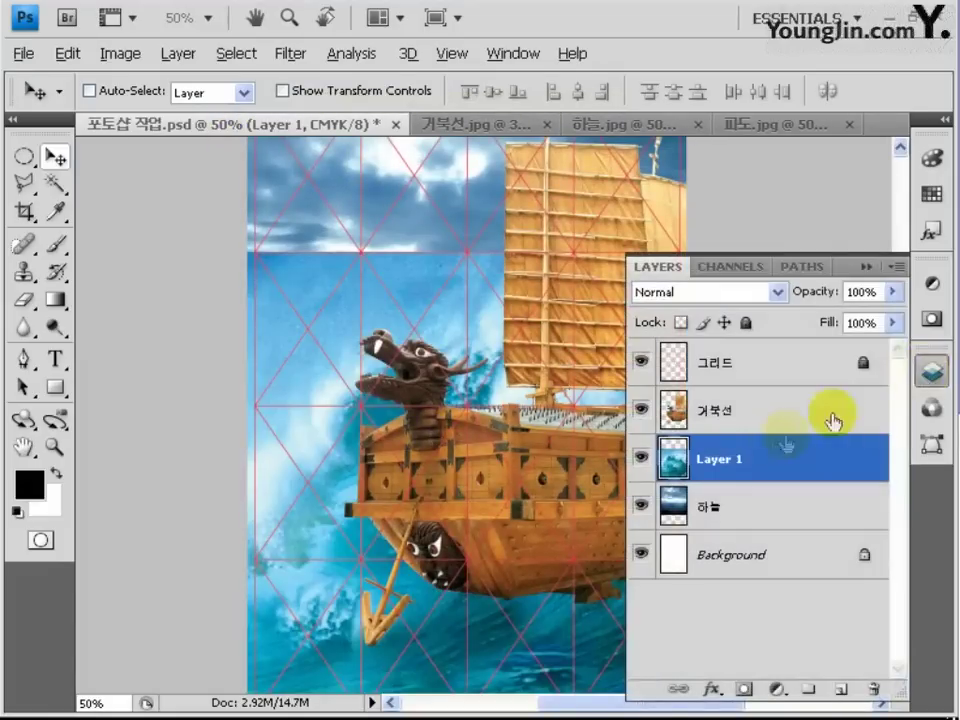
pyautogui.doubleClick(730, 457)
pyautogui.press('Return')
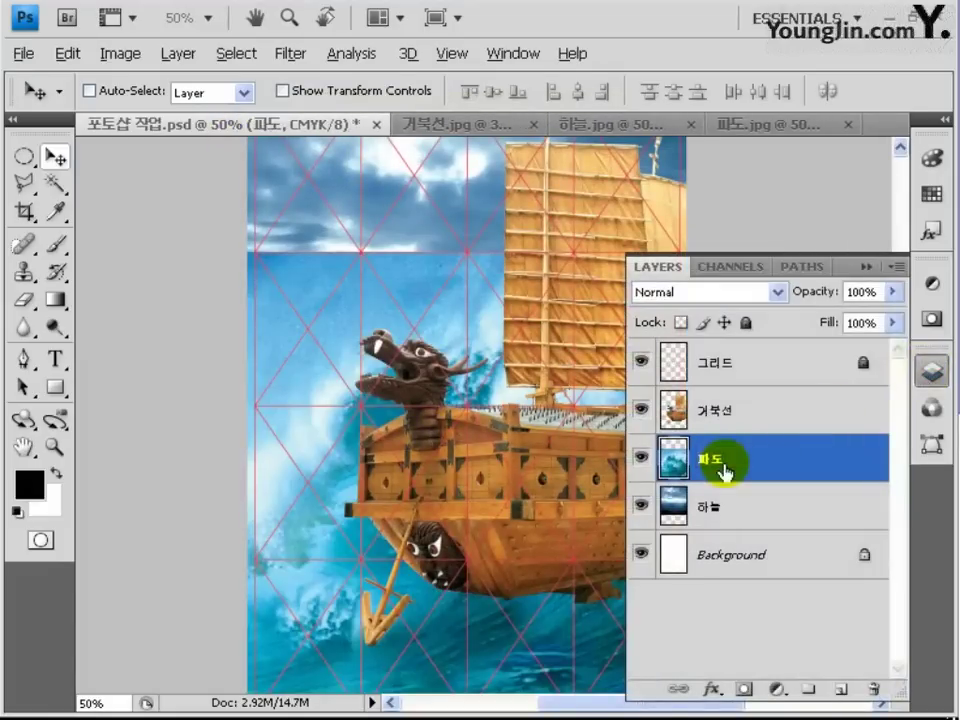
pyautogui.click(866, 267)
pyautogui.moveTo(628, 594); pyautogui.dragTo(459, 636)
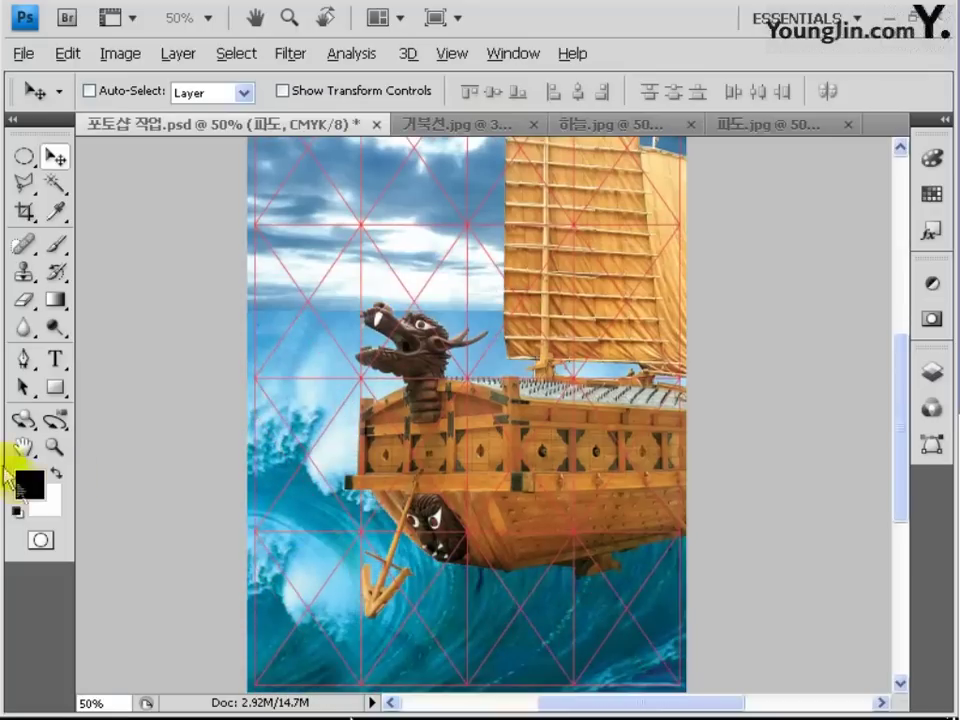
# Set the foreground color to C 100, M 100, Y 100, K 100.
pyautogui.click(20, 486)
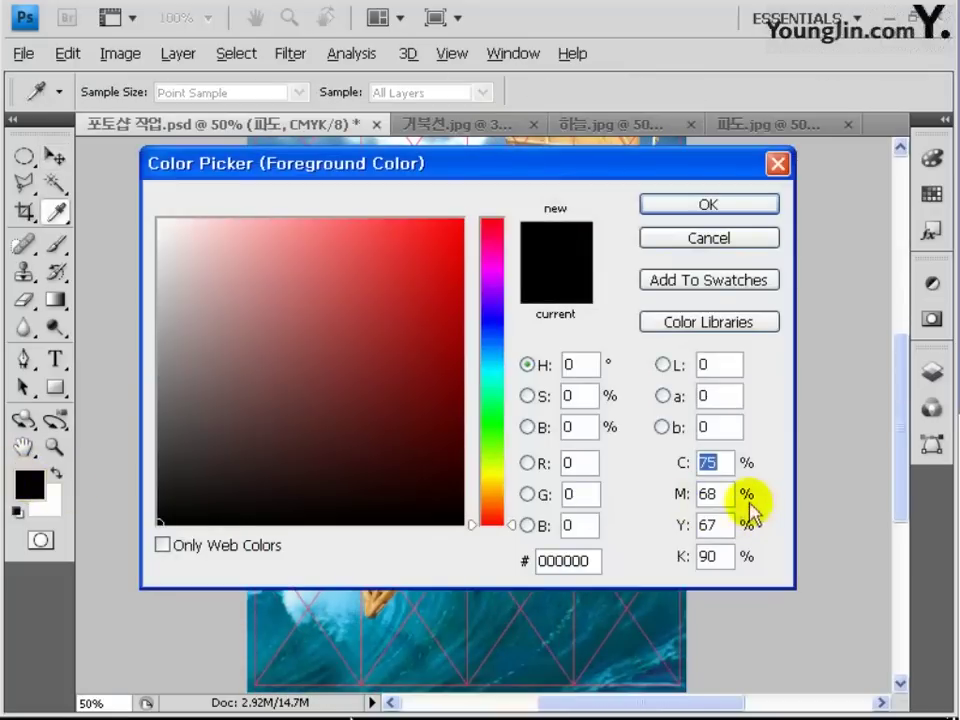
pyautogui.write('100100')
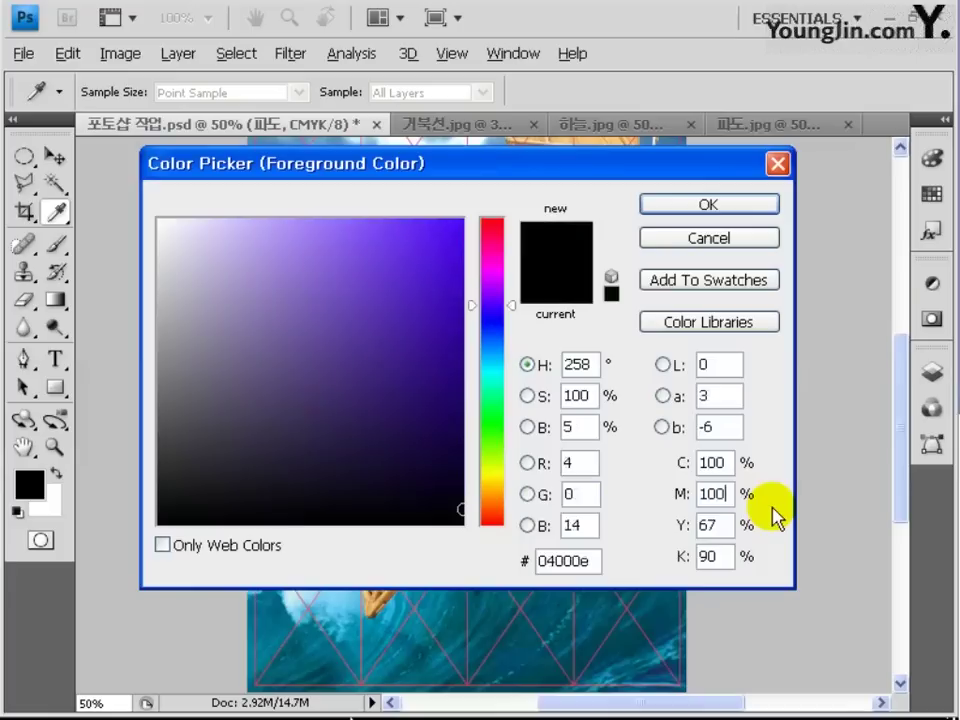
pyautogui.press('Tab')
pyautogui.write('100')
pyautogui.press('Tab')
pyautogui.write('100')
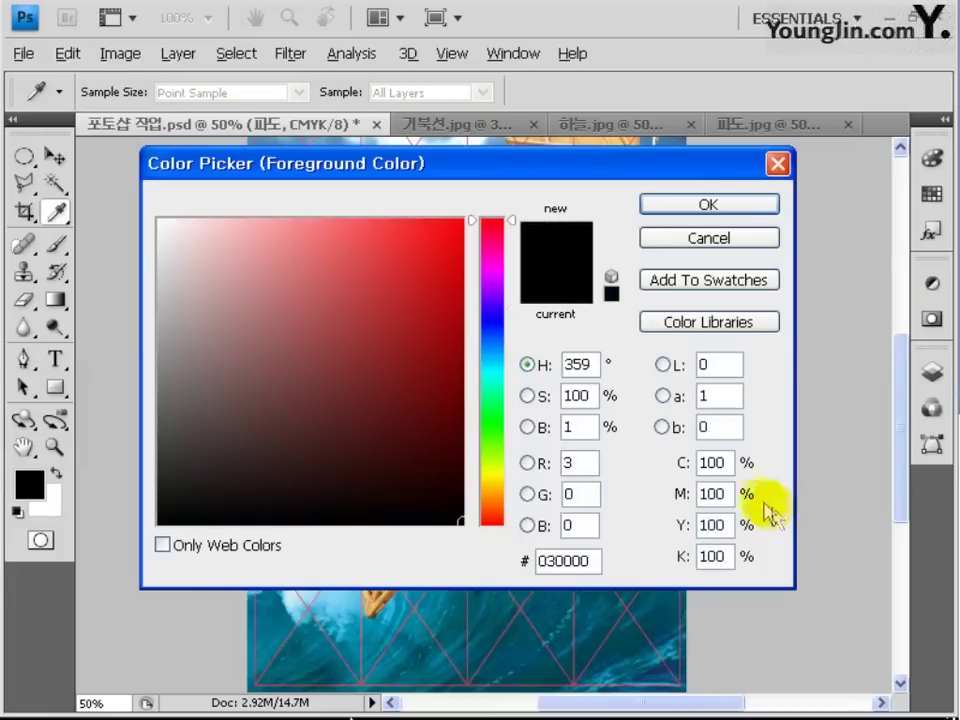
pyautogui.click(748, 203)
pyautogui.press('v')
# Add a layer mask to the 파도 layer and fade its top edge into the sky with a linear black-to-white gradient.
pyautogui.click(930, 373)
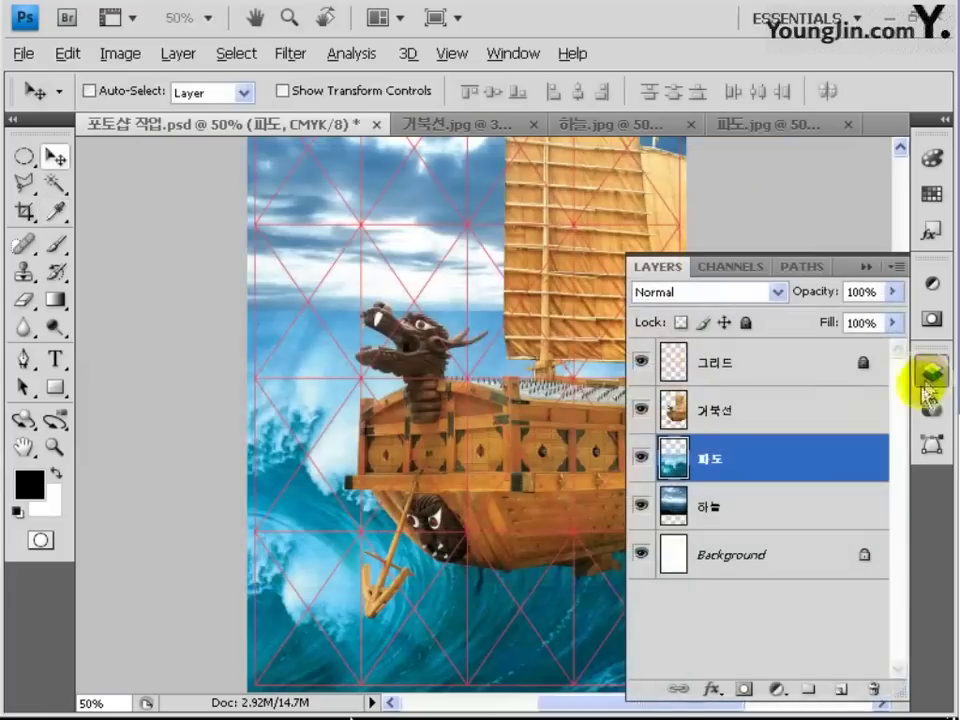
pyautogui.click(743, 689)
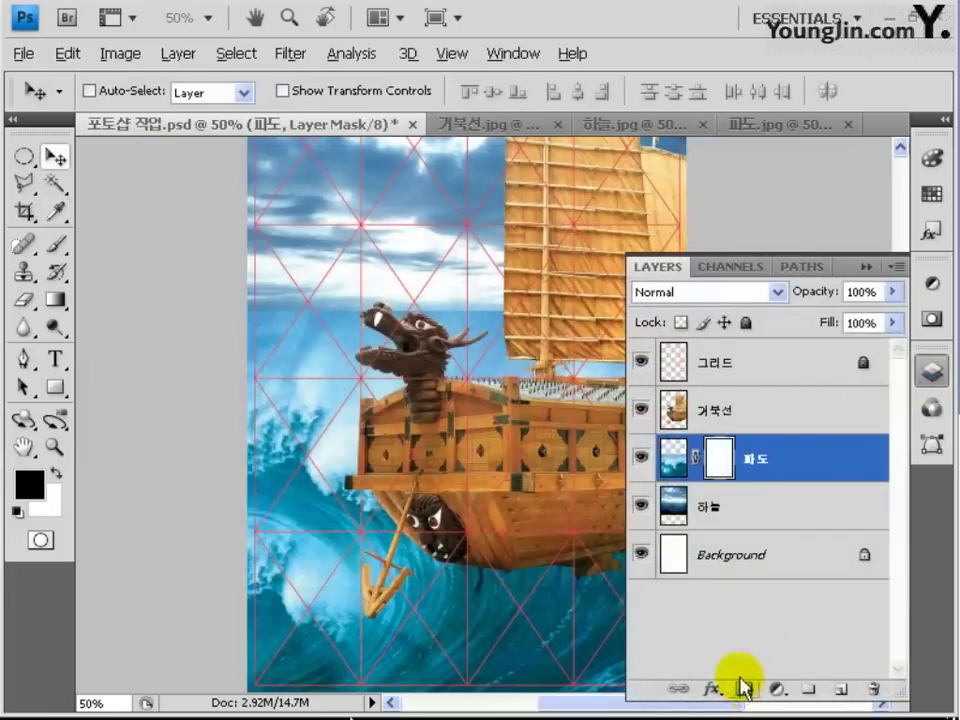
pyautogui.click(55, 299)
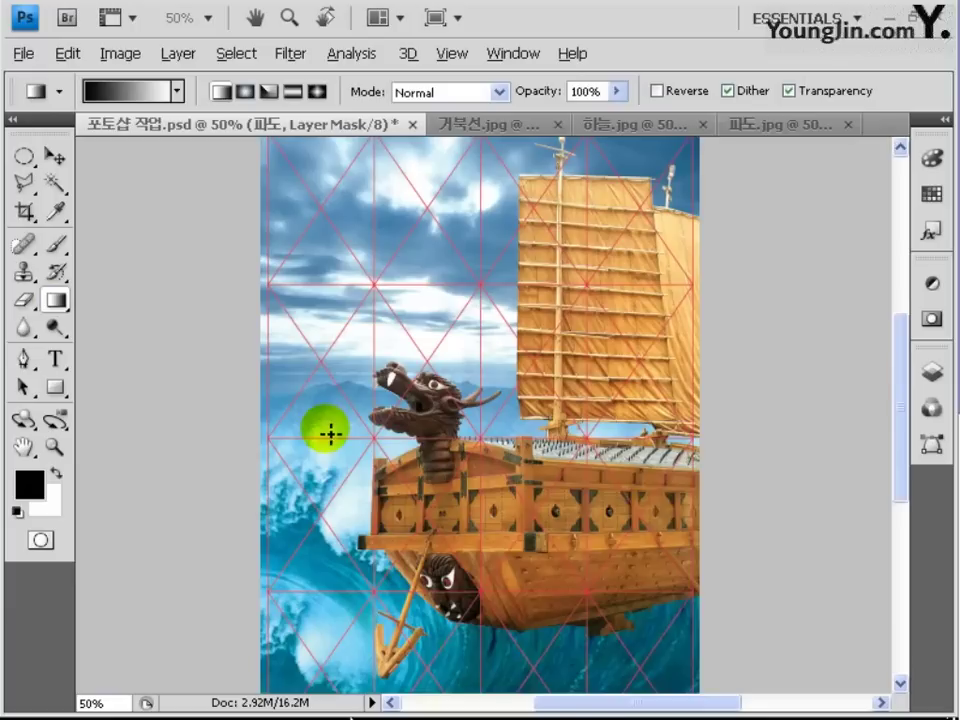
# Add a layer mask to the 거북선 layer and ready a 170 px brush with 0% hardness.
pyautogui.click(932, 375)
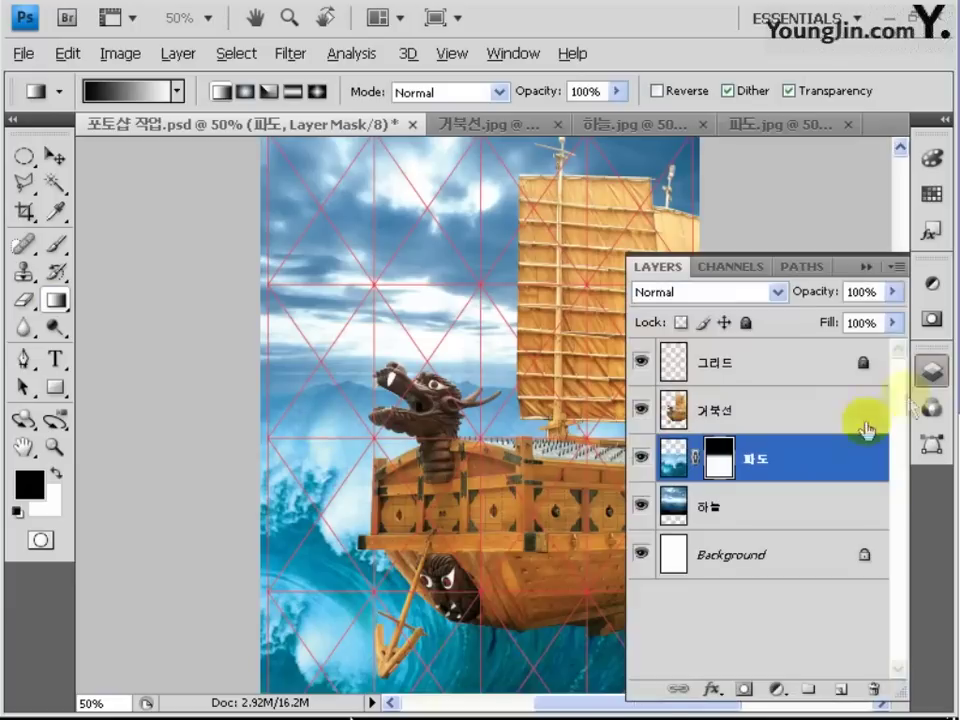
pyautogui.click(745, 420)
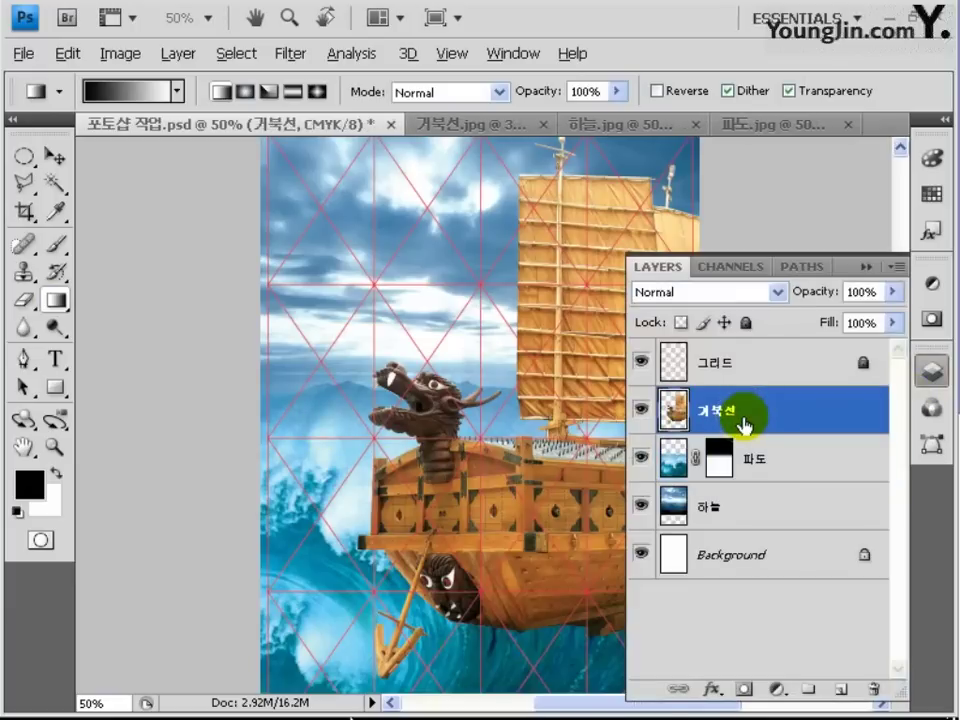
pyautogui.press('b')
pyautogui.click(745, 690)
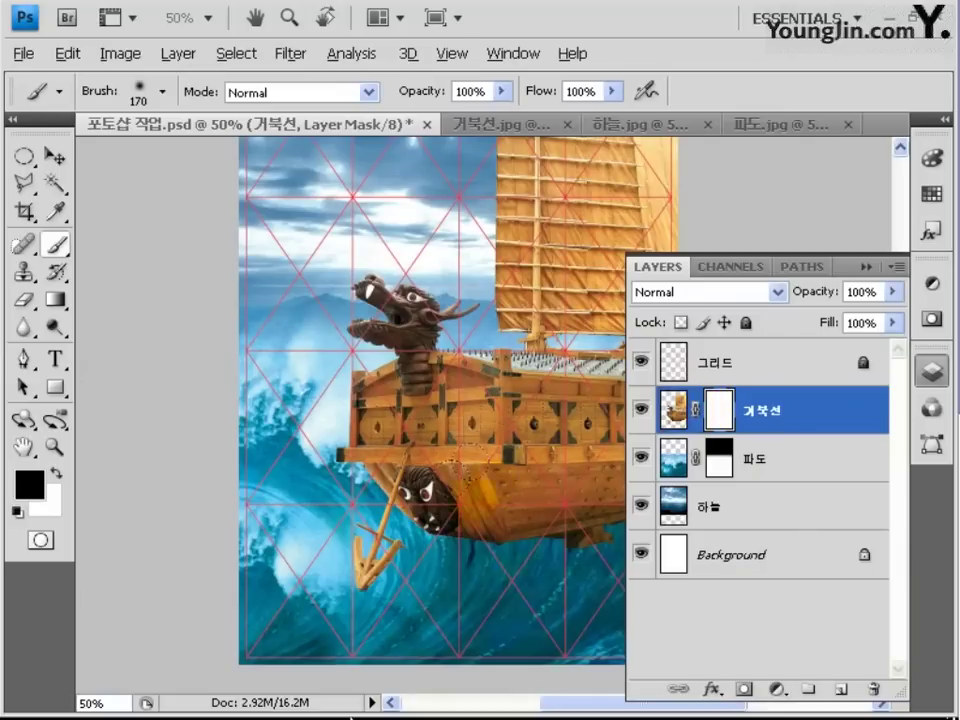
pyautogui.click(162, 92)
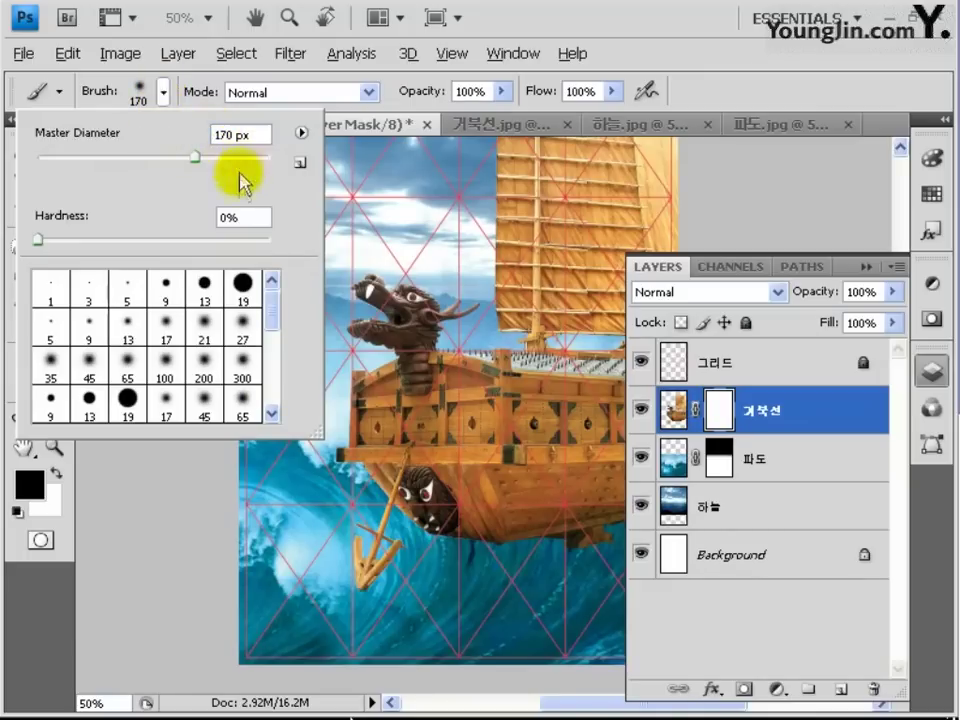
pyautogui.press('Return')
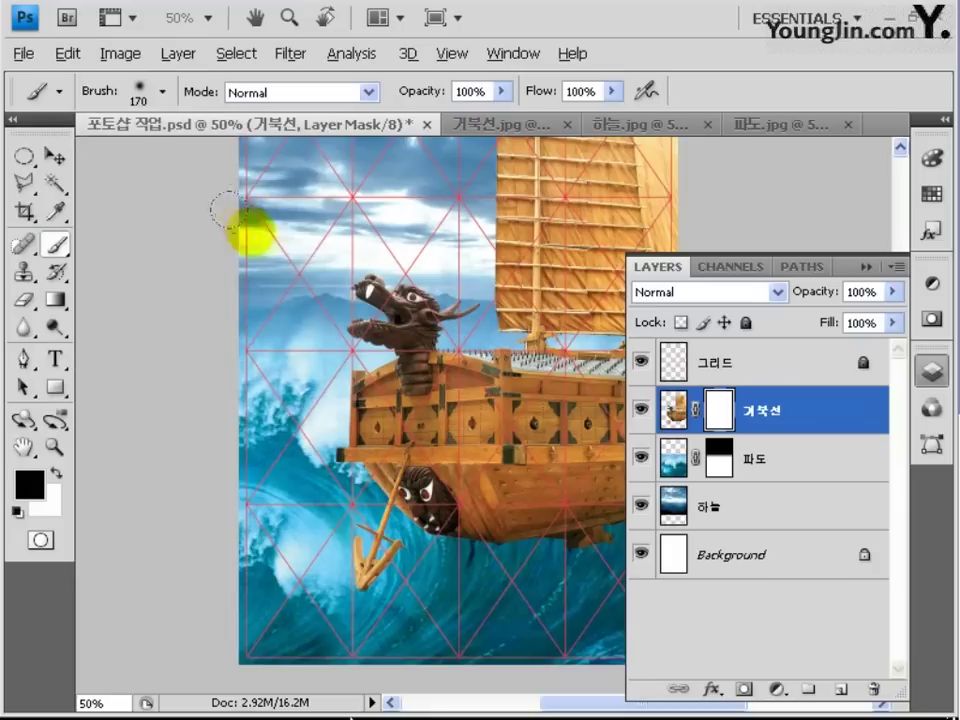
# Paint black on the 거북선 mask over the anchor, lower hull and bow corner so the ship blends into the waves.
pyautogui.moveTo(395, 555)
pyautogui.mouseDown()
pyautogui.moveTo(403, 513)
pyautogui.moveTo(416, 510)
pyautogui.moveTo(395, 562)
pyautogui.mouseUp()
pyautogui.moveTo(493, 551); pyautogui.dragTo(388, 561)
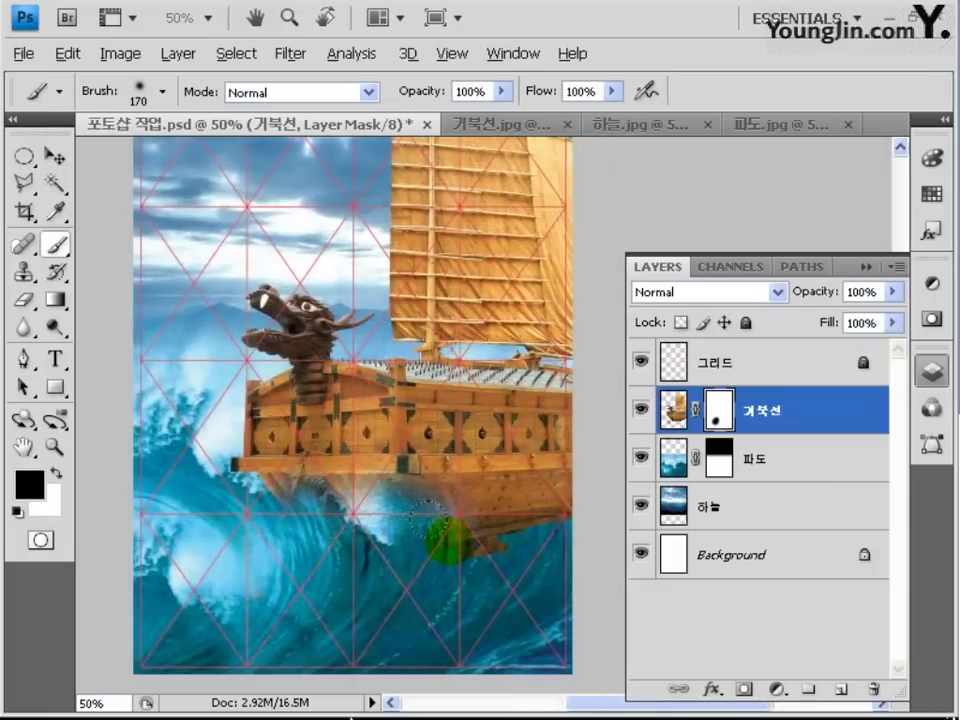
pyautogui.moveTo(385, 495); pyautogui.dragTo(213, 410)
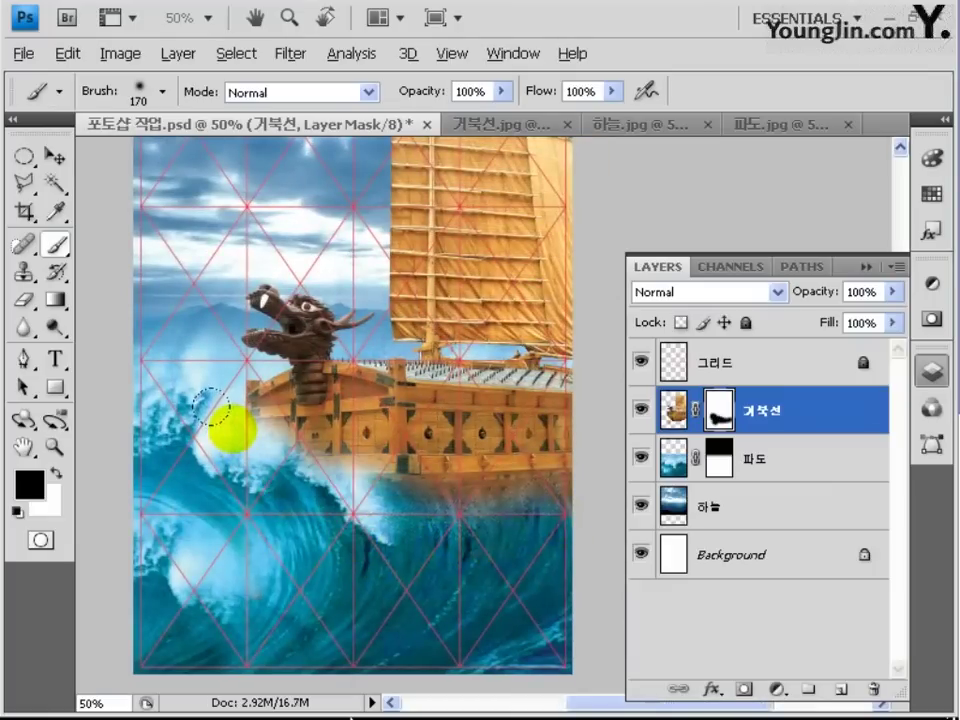
# Add a new layer at 30% opacity above 거북선 and brush soft white mist along the ship's waterline.
pyautogui.click(838, 688)
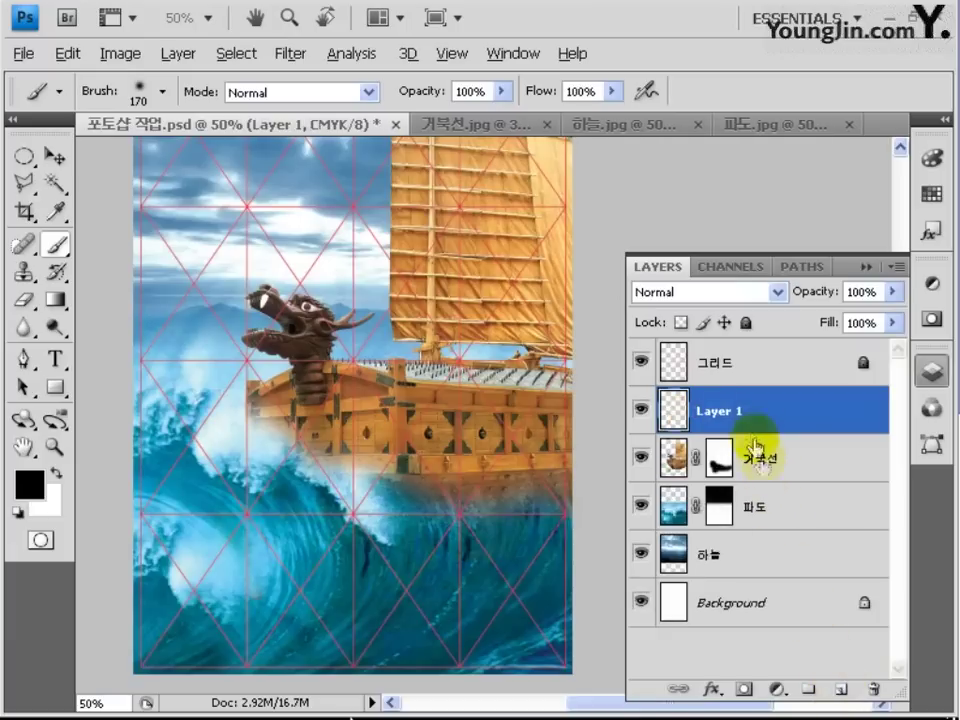
pyautogui.click(840, 291)
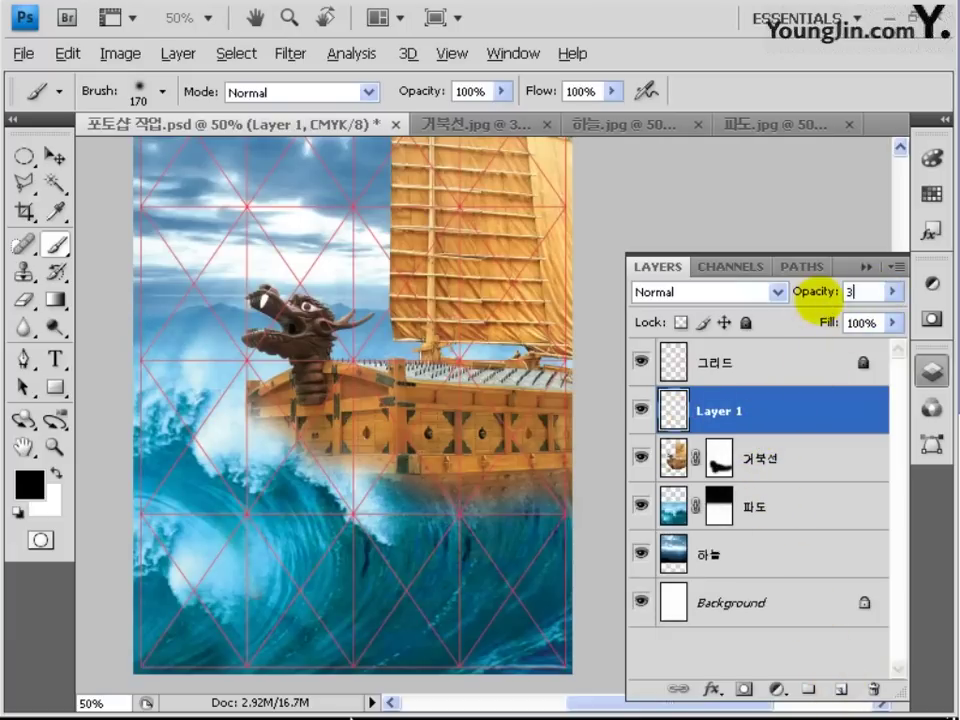
pyautogui.click(33, 483)
pyautogui.click(195, 228)
pyautogui.moveTo(195, 228); pyautogui.dragTo(122, 197)
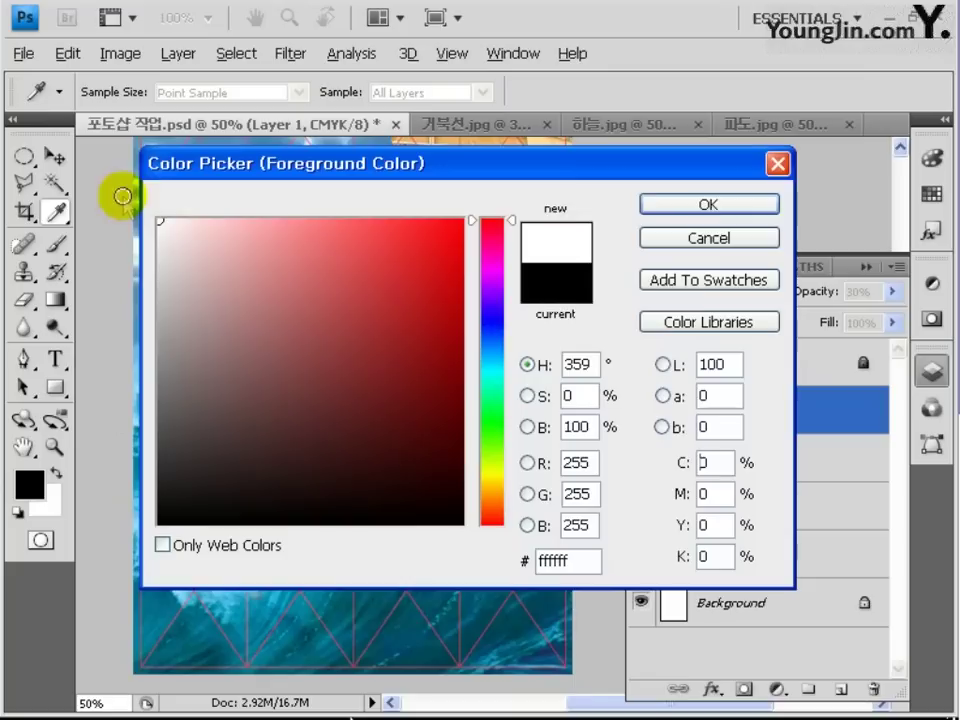
pyautogui.click(720, 204)
pyautogui.press('b')
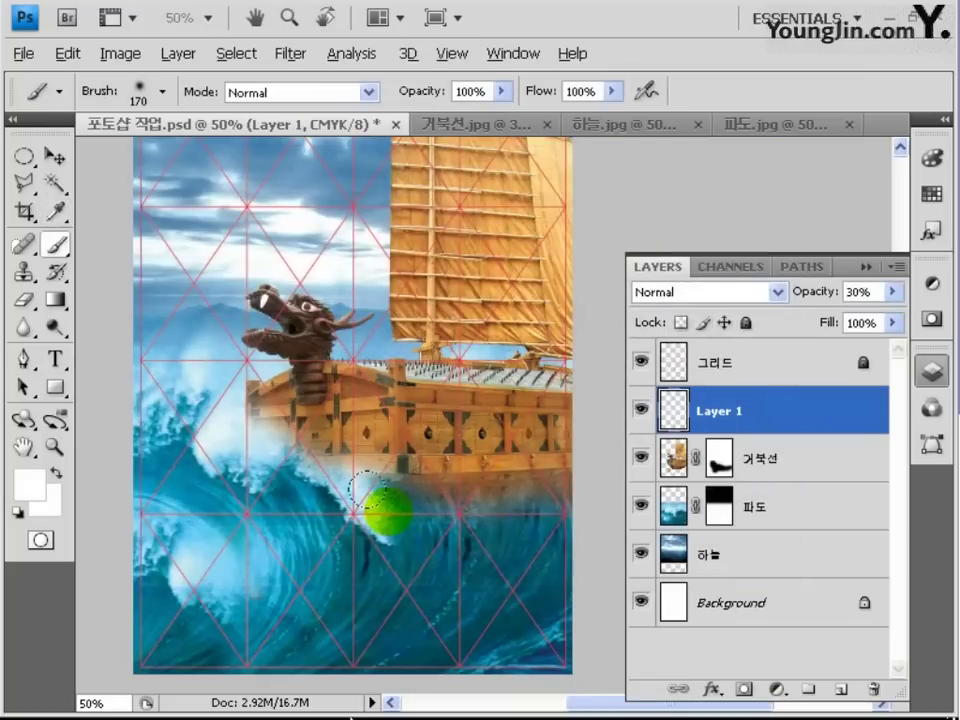
pyautogui.moveTo(367, 489)
pyautogui.mouseDown()
pyautogui.moveTo(449, 488)
pyautogui.moveTo(515, 488)
pyautogui.mouseUp()
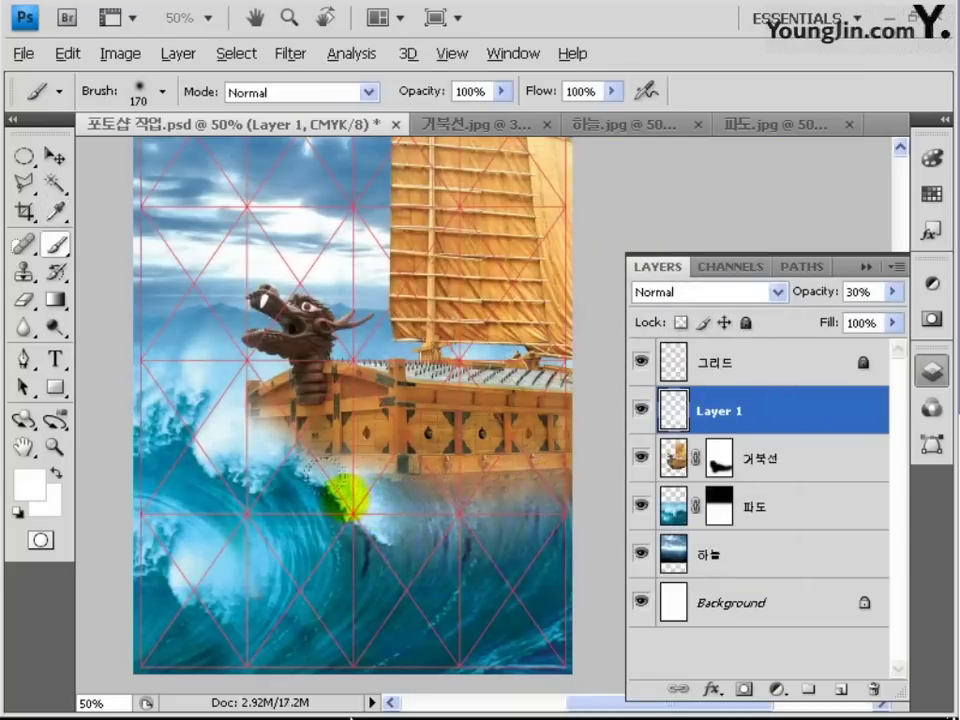
pyautogui.moveTo(335, 490)
pyautogui.mouseDown()
pyautogui.moveTo(294, 456)
pyautogui.moveTo(261, 461)
pyautogui.moveTo(347, 470)
pyautogui.mouseUp()
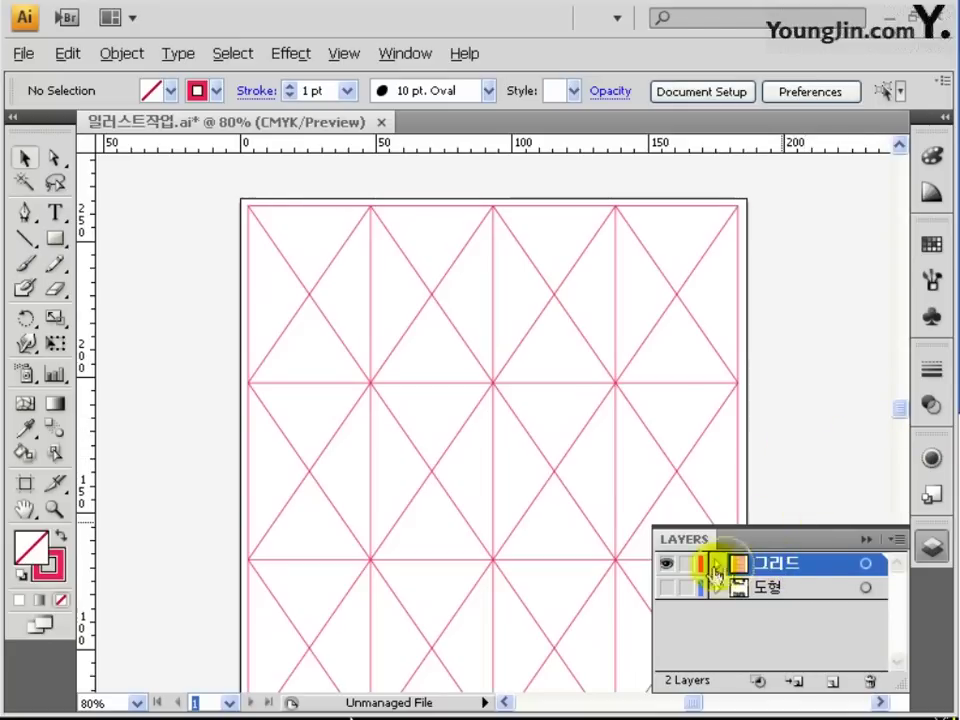
# In Illustrator's 일러스트작업.ai, hide the 그리드 layer, show the 도형 layer and select the two circular corner ornaments with the page frame.
pyautogui.click(667, 564)
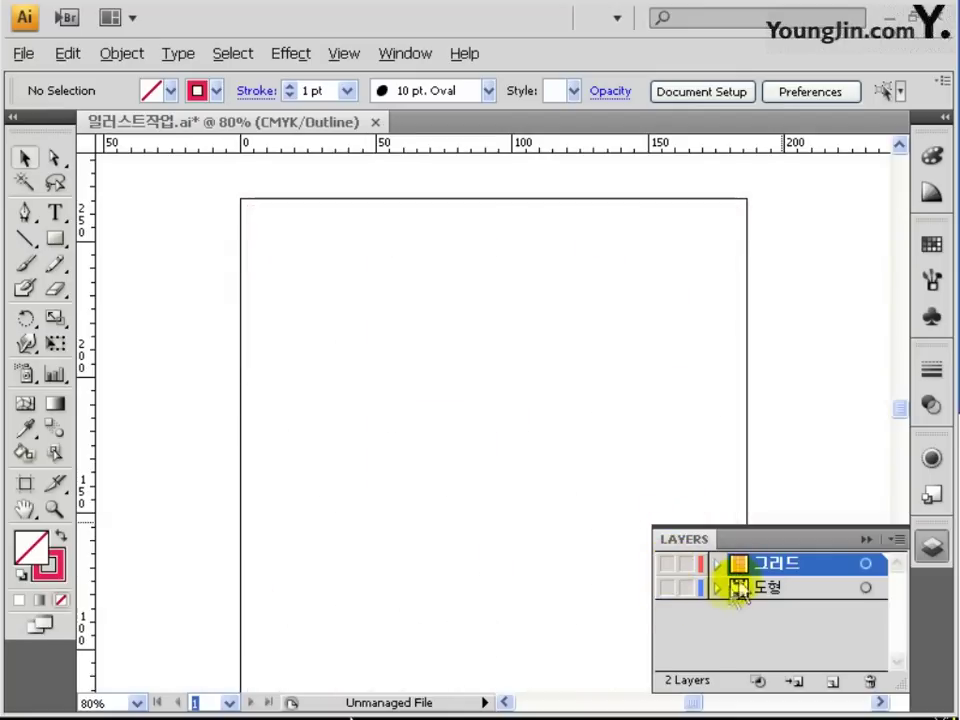
pyautogui.click(667, 589)
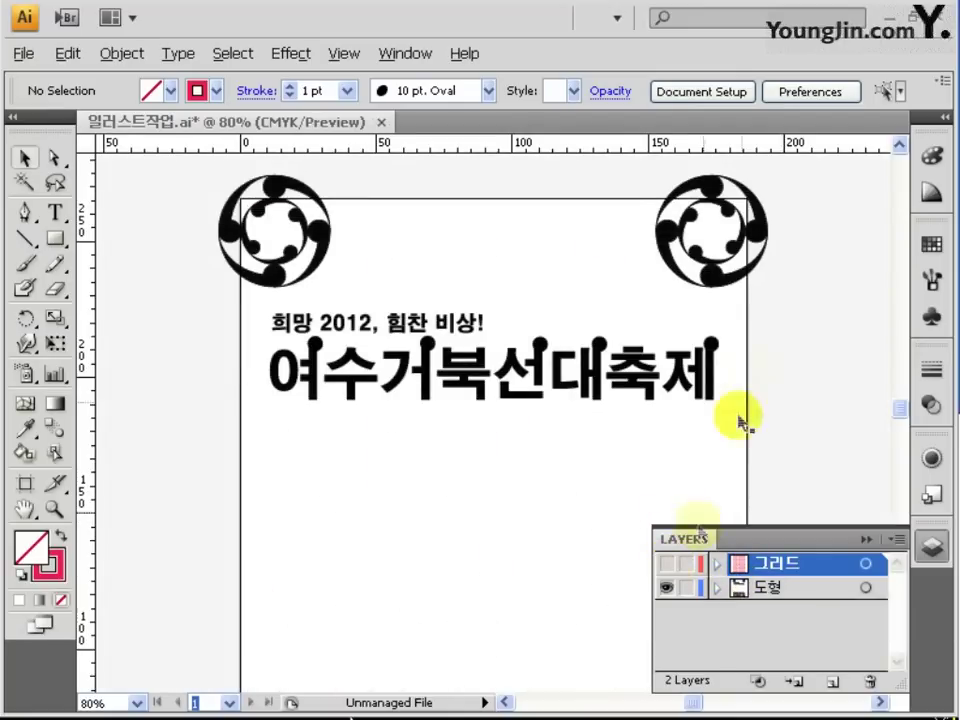
pyautogui.click(705, 395)
pyautogui.moveTo(138, 180); pyautogui.dragTo(770, 318)
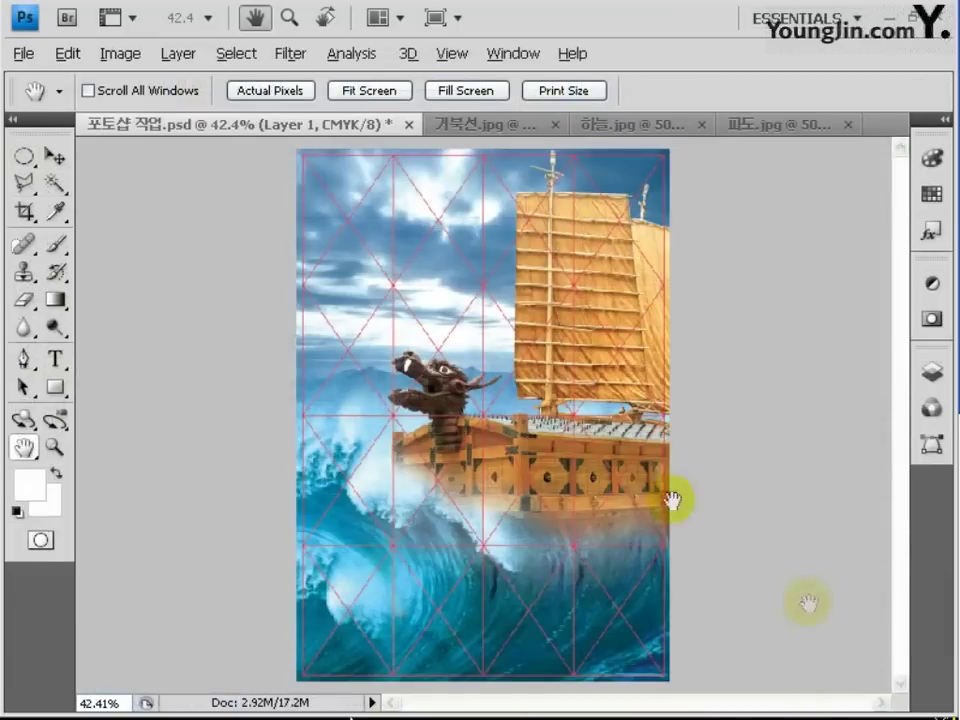
# Switch to Photoshop and paste the corner ornaments as pixels at 100% width and height, positioned in the poster's upper corners.
pyautogui.hotkey('ctrl', 'v')
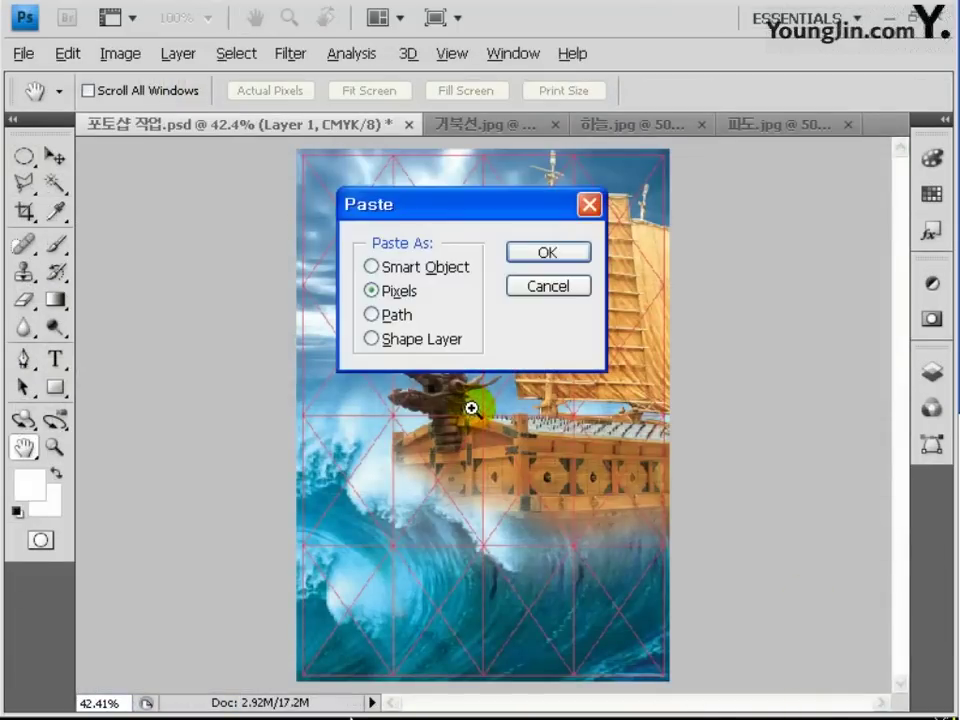
pyautogui.click(548, 253)
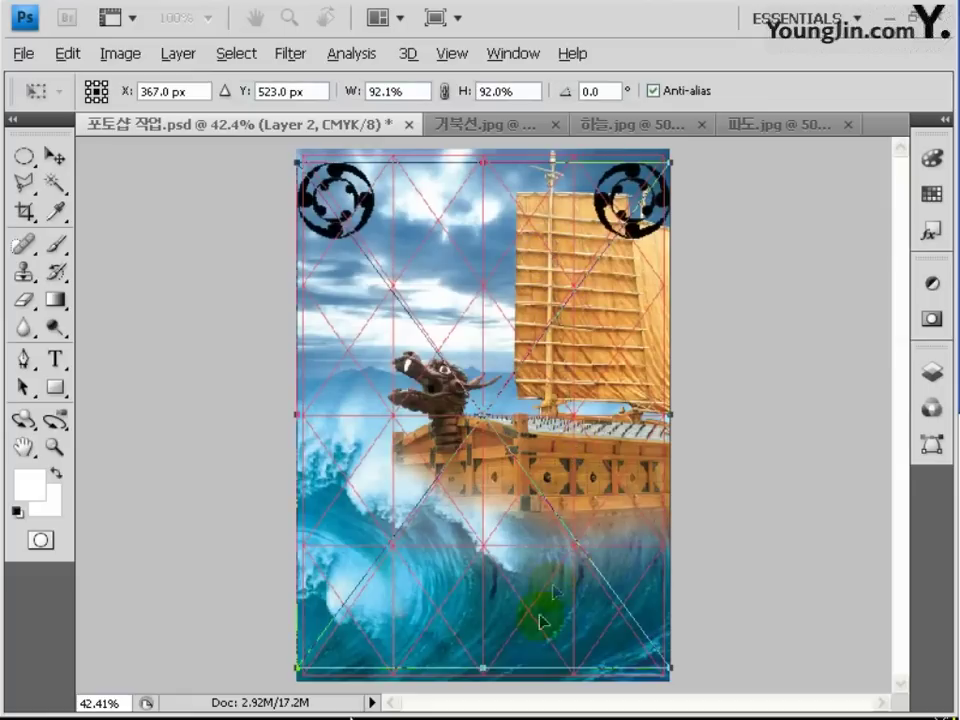
pyautogui.click(343, 90)
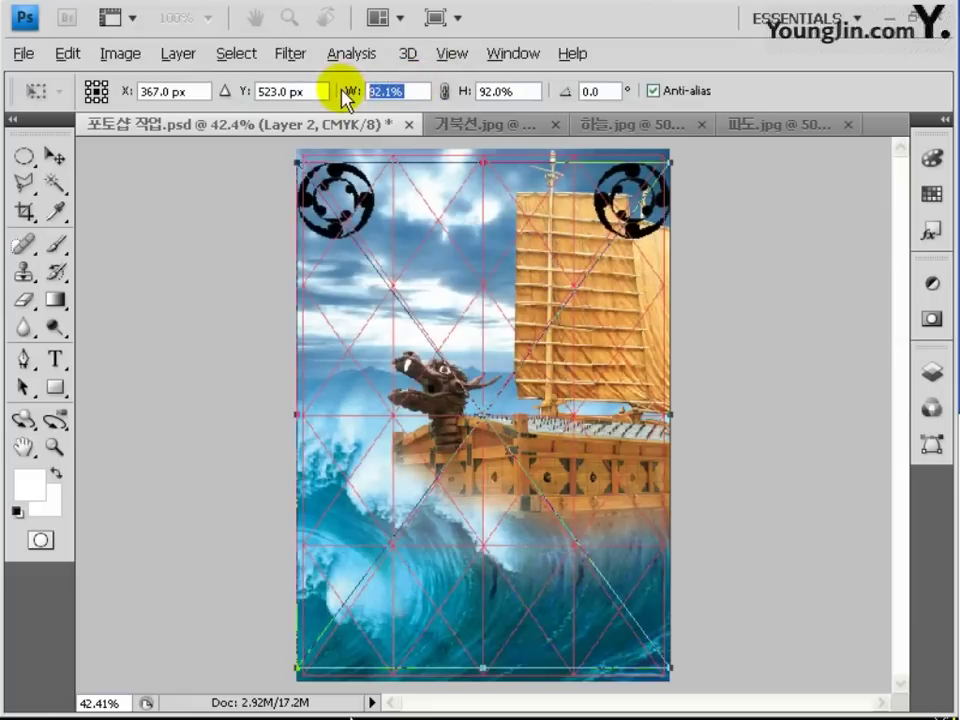
pyautogui.write('100')
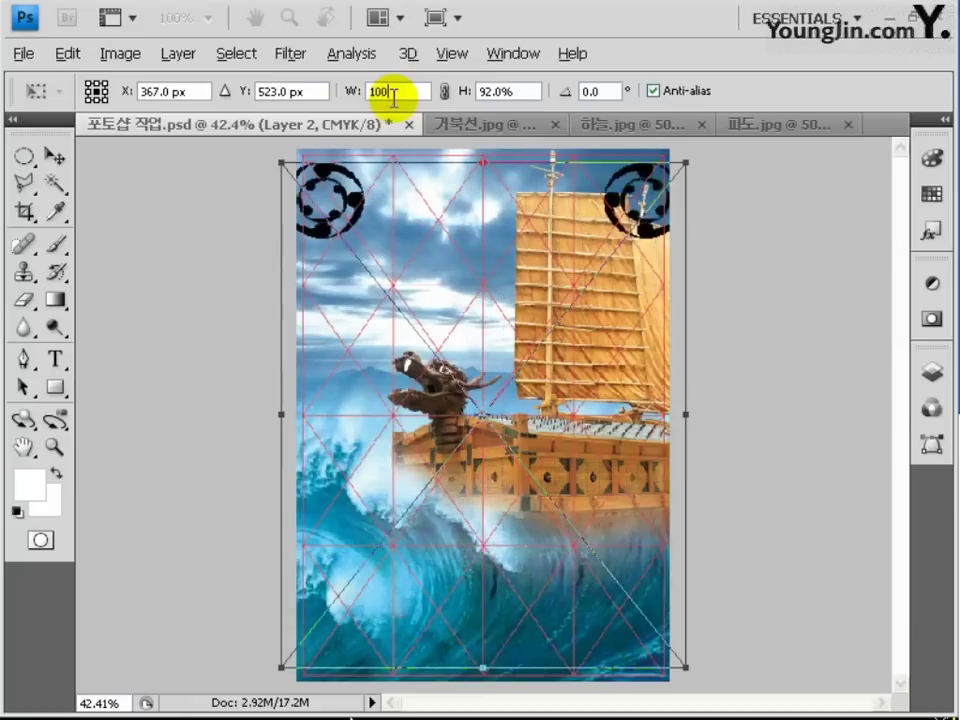
pyautogui.press('Return')
pyautogui.click(519, 90)
pyautogui.write('100')
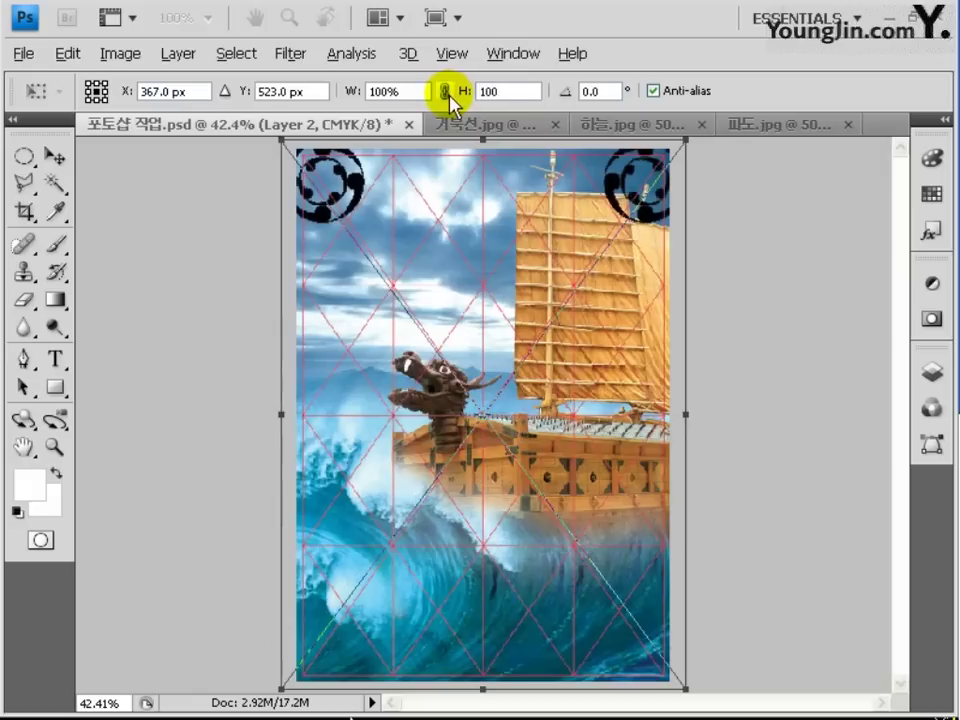
pyautogui.press('Return')
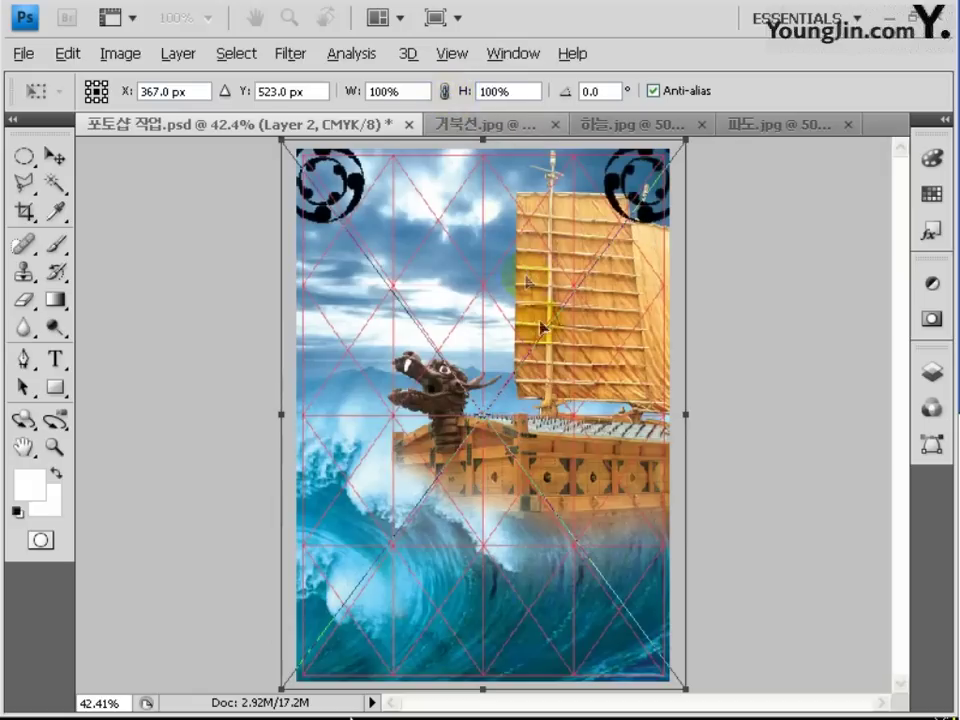
pyautogui.moveTo(543, 538); pyautogui.dragTo(533, 557)
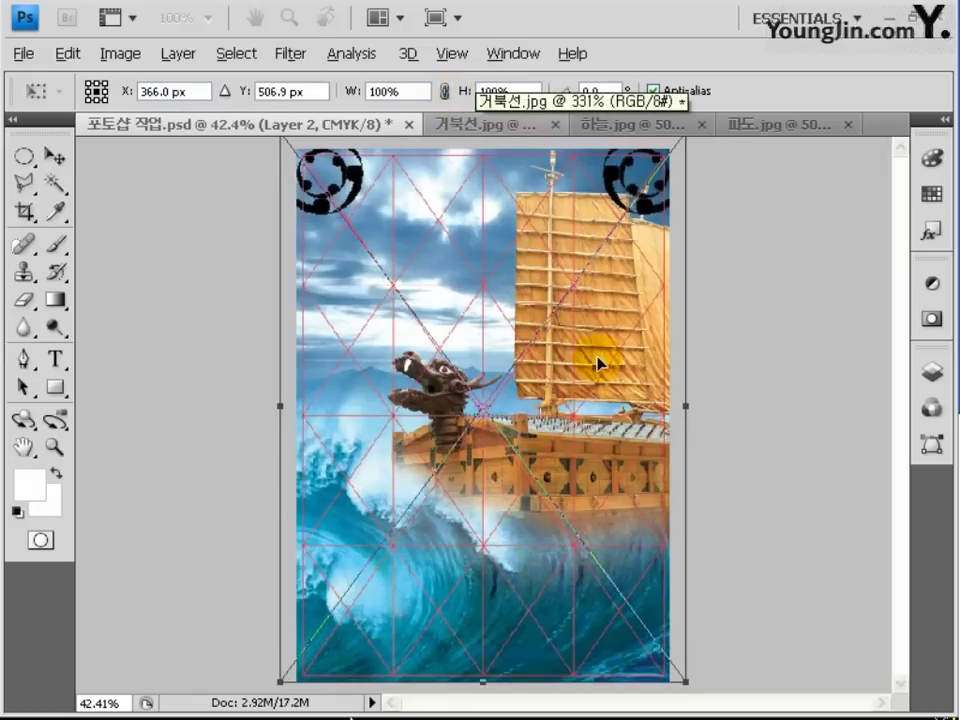
pyautogui.press('Return')
# Rename the pasted ornament layer as 상단문양.
pyautogui.press('h')
pyautogui.click(931, 372)
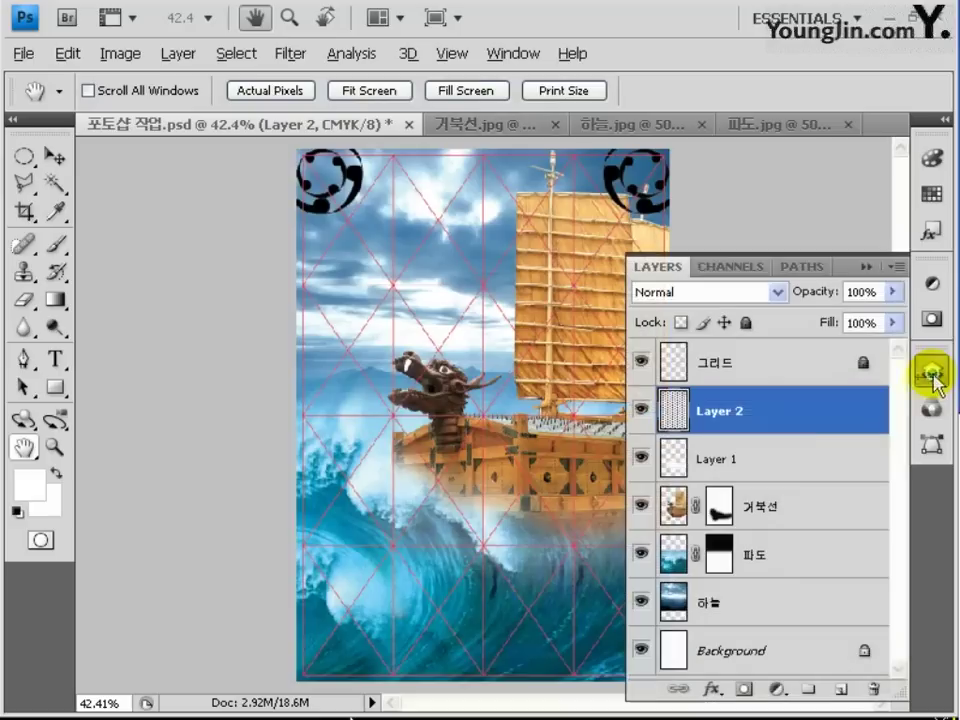
pyautogui.doubleClick(728, 410)
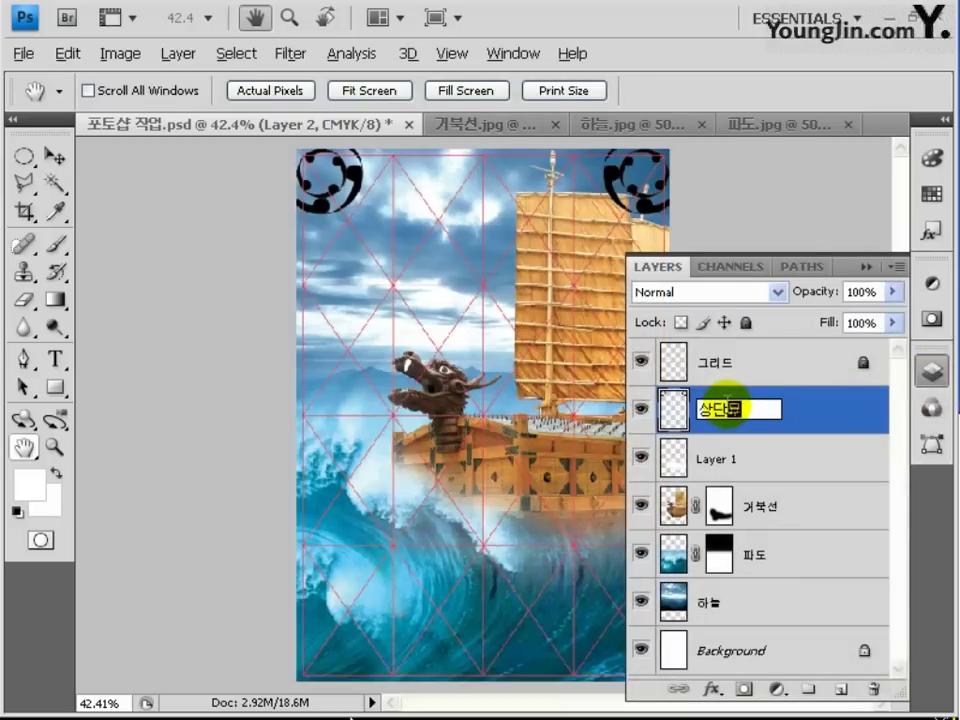
pyautogui.write('상단문양')
pyautogui.press('Return')
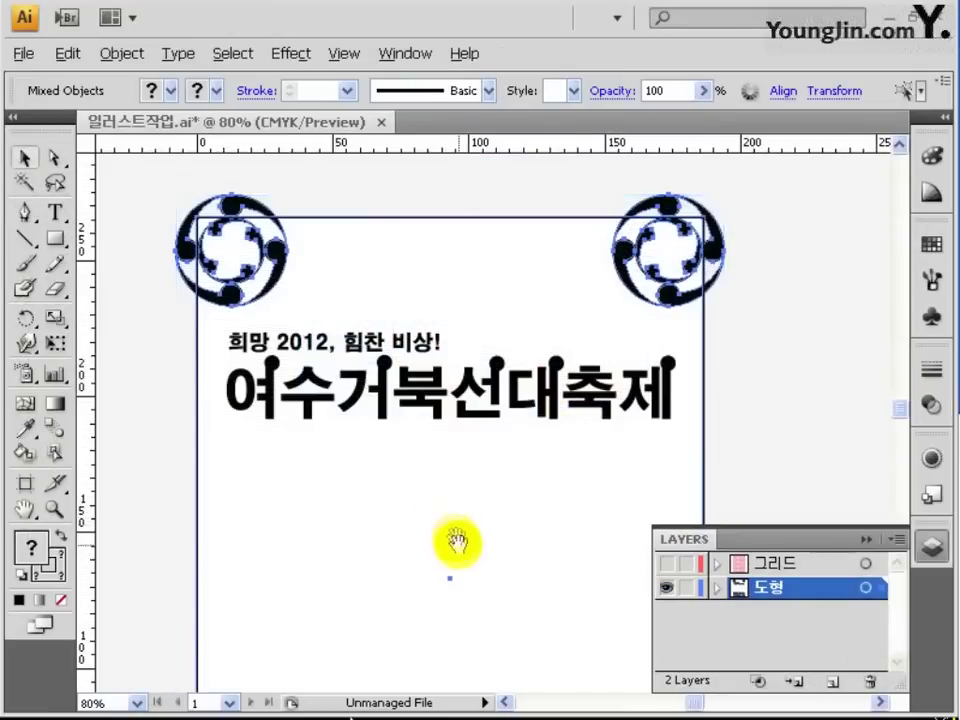
# Back in Illustrator, ungroup the title lettering and select only the small line 희망 2012, 힘찬 비상!
pyautogui.moveTo(456, 542); pyautogui.dragTo(471, 525)
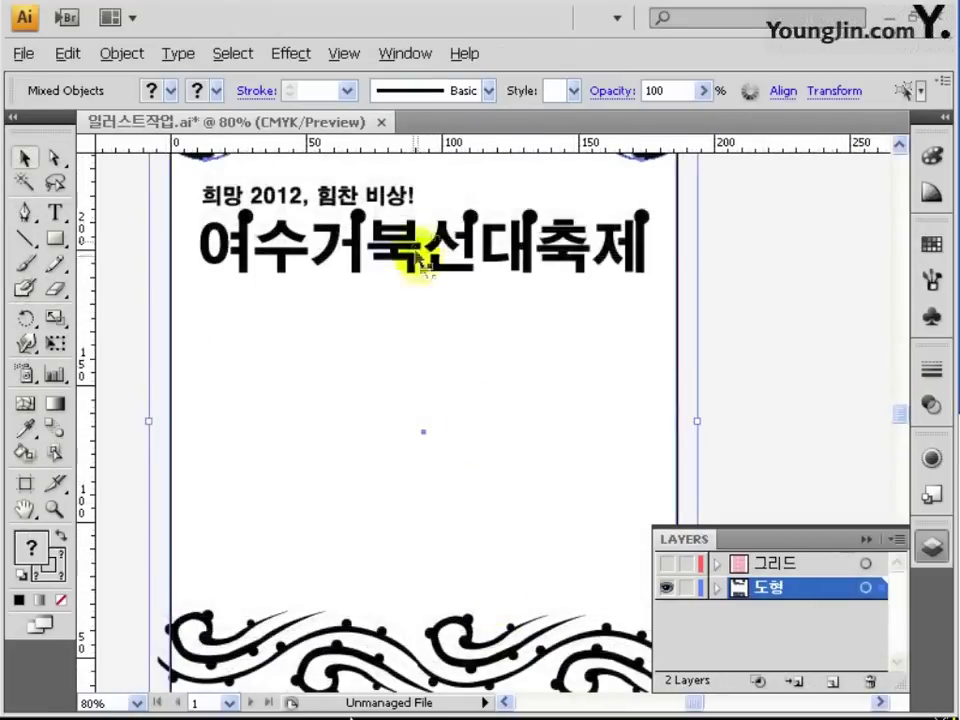
pyautogui.rightClick(387, 242)
pyautogui.click(428, 337)
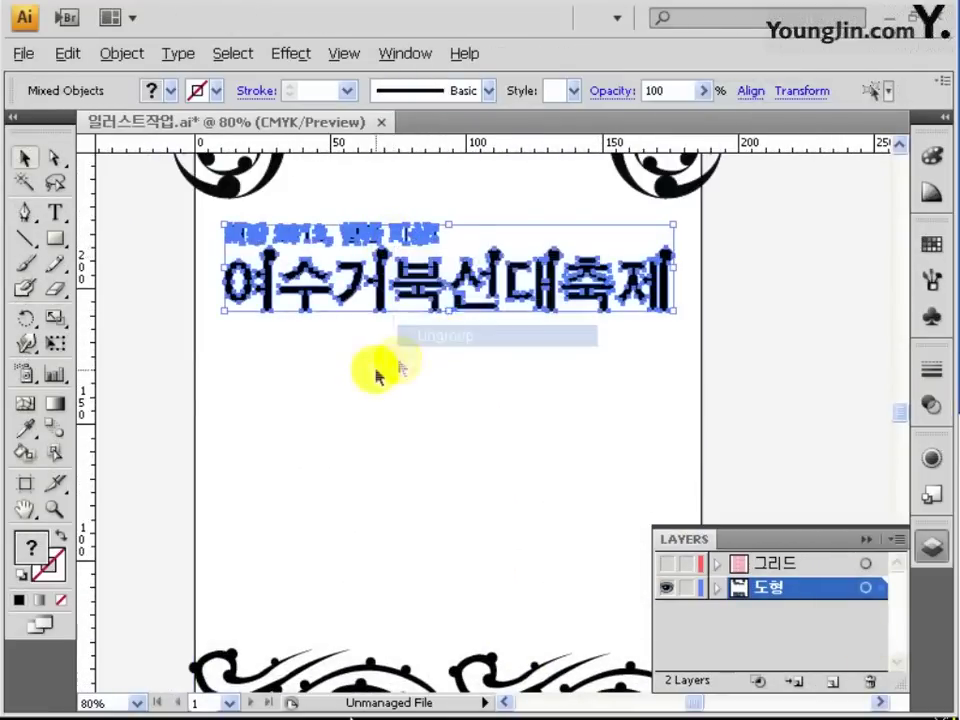
pyautogui.click(217, 222)
pyautogui.moveTo(471, 242); pyautogui.dragTo(467, 371)
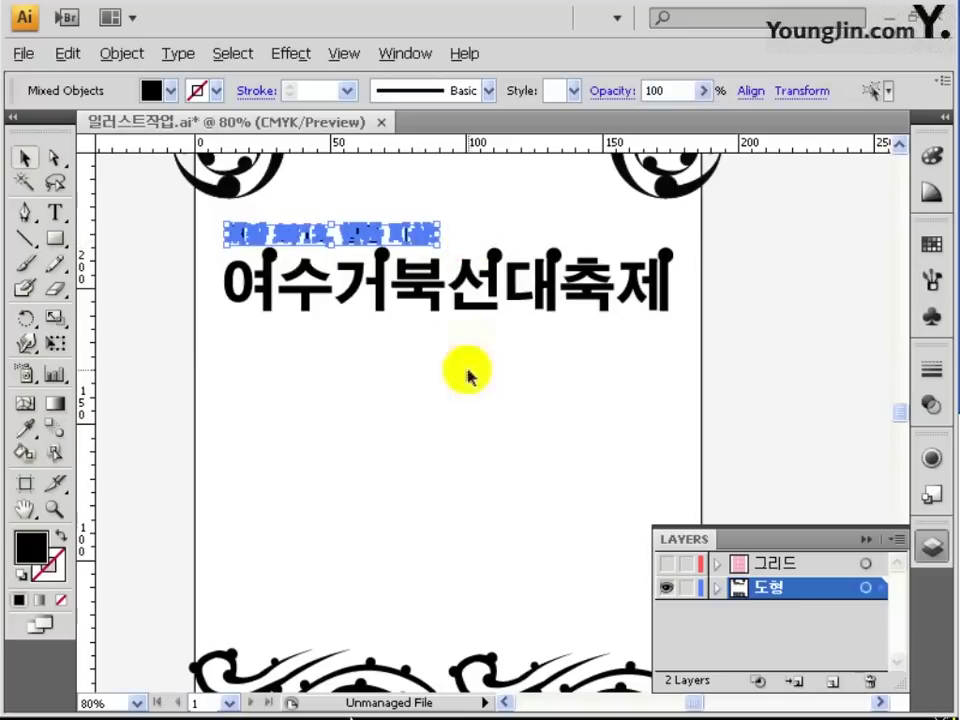
# Select the wave pattern group at the foot of the page together with the page frame.
pyautogui.click(450, 376)
pyautogui.press('space')
pyautogui.moveTo(525, 429); pyautogui.dragTo(514, 242)
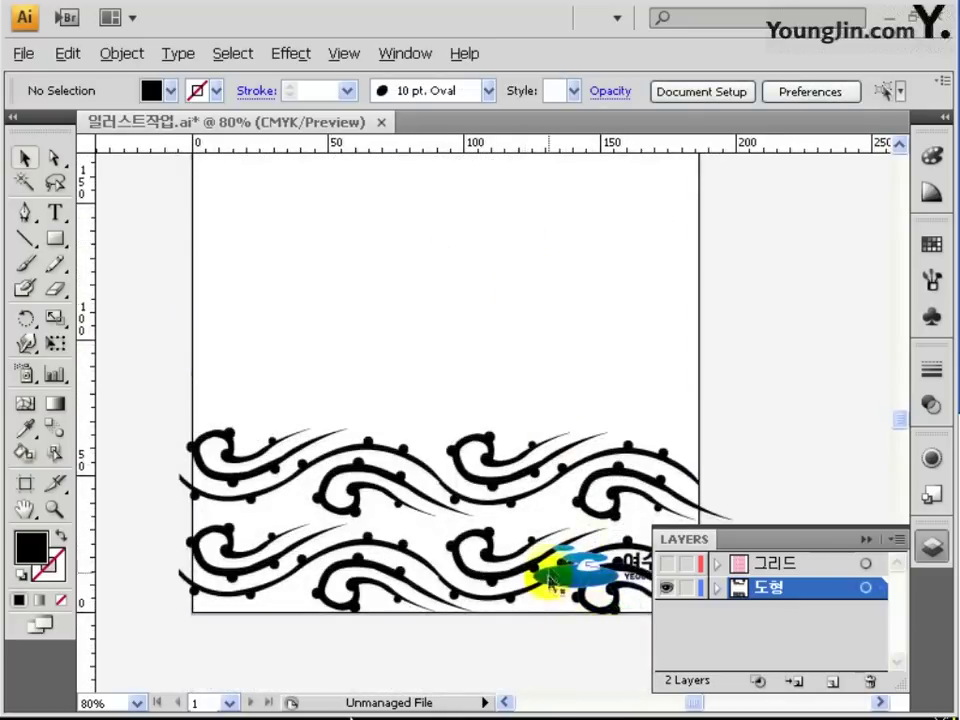
pyautogui.click(560, 580)
pyautogui.press('space')
pyautogui.moveTo(584, 588); pyautogui.dragTo(562, 676)
pyautogui.click(521, 536)
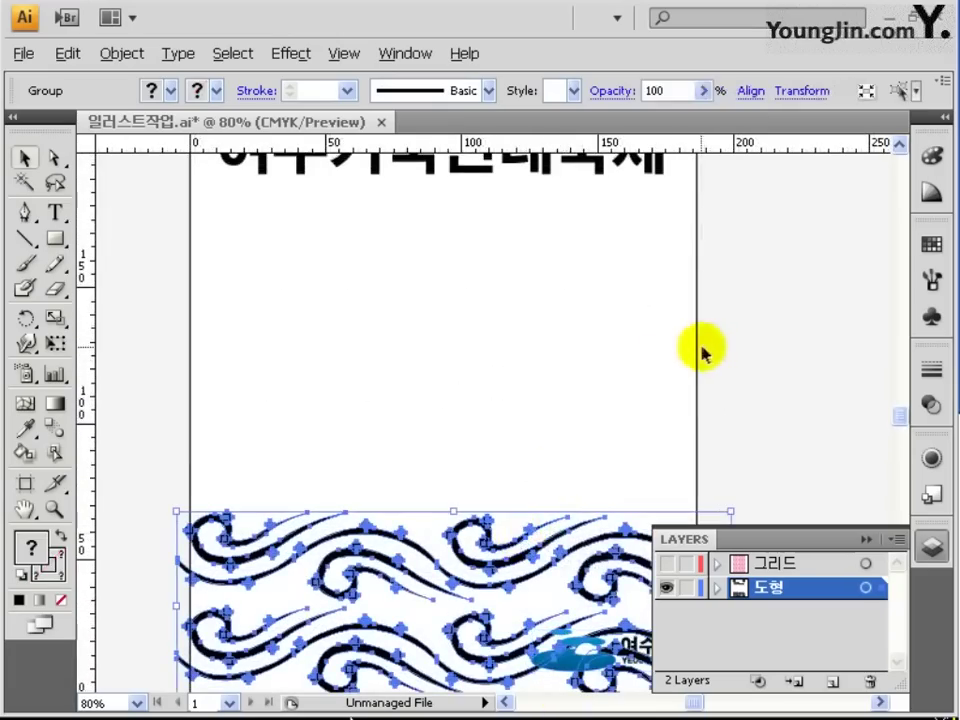
pyautogui.keyDown('shift'); pyautogui.click(697, 350); pyautogui.keyUp('shift')
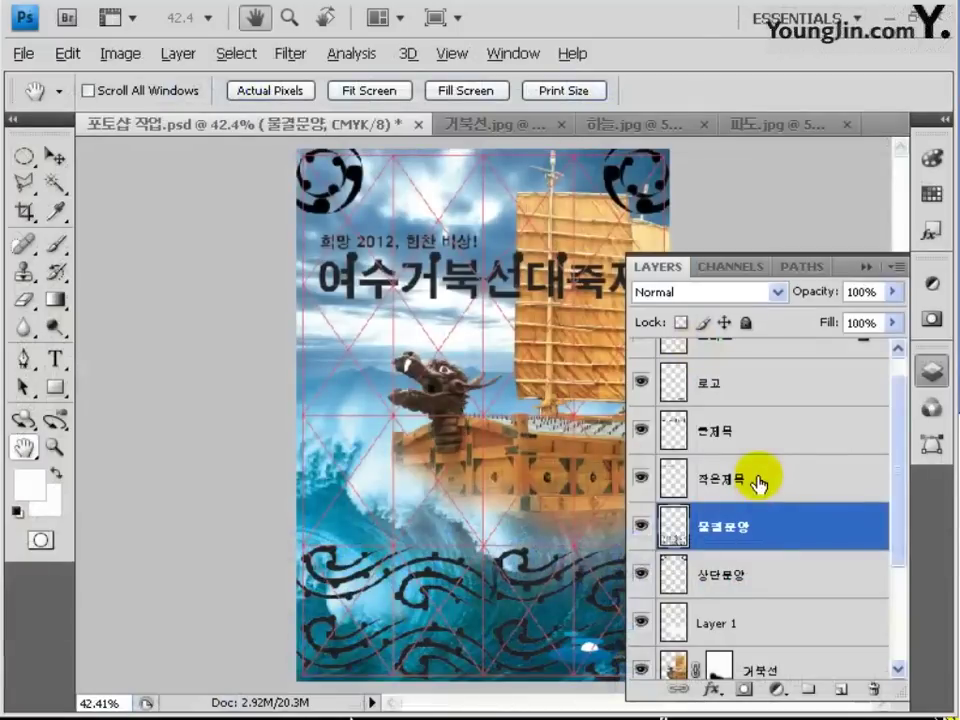
# In Photoshop's 포토샵 작업.psd, go through the pasted title layers, select the 로고 layer and hide the 그리드 layer.
pyautogui.click(760, 485)
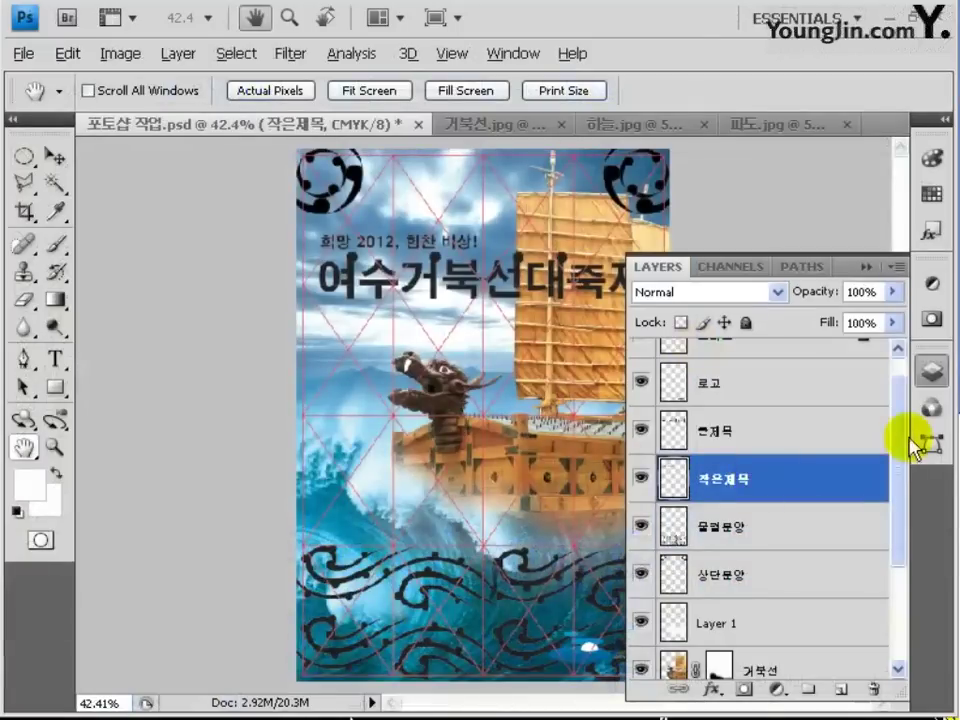
pyautogui.moveTo(911, 439); pyautogui.dragTo(902, 414)
pyautogui.click(803, 458)
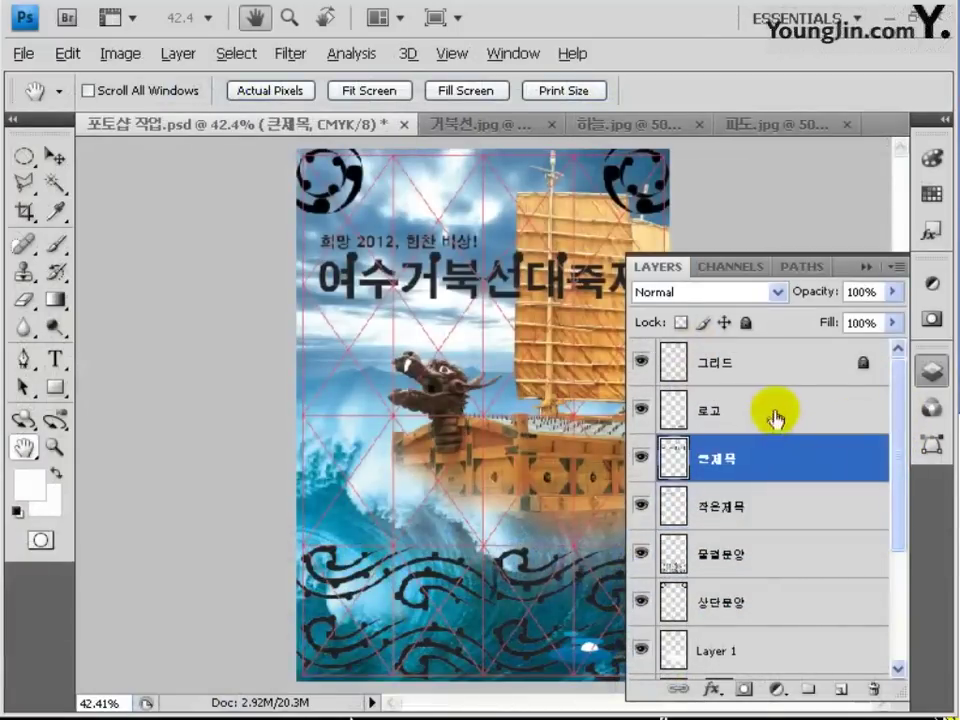
pyautogui.click(776, 410)
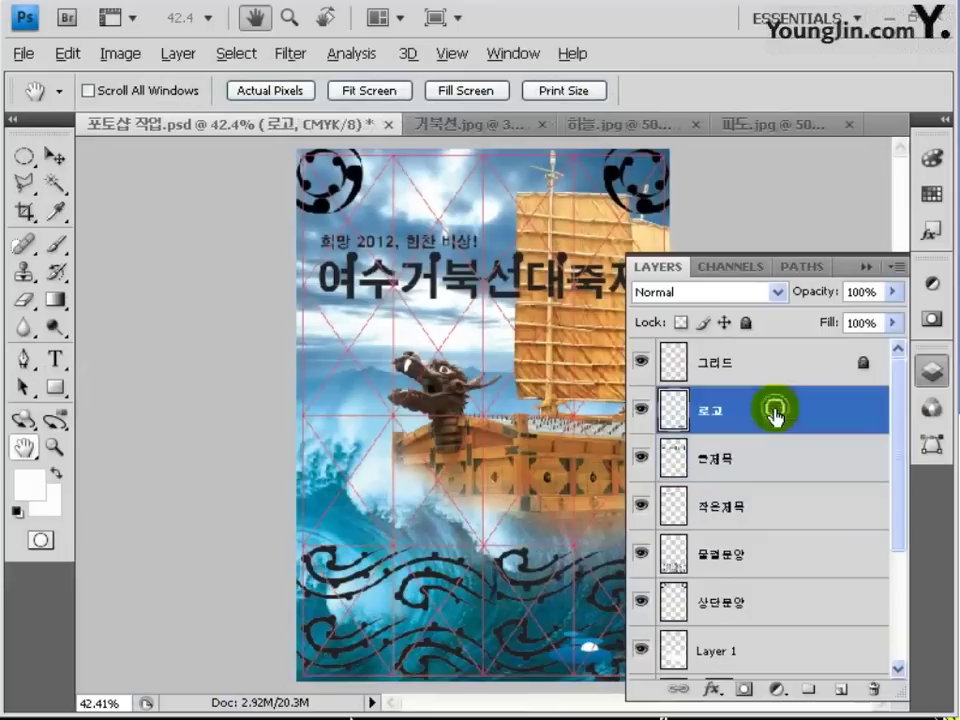
pyautogui.click(645, 364)
# Add a new layer above 로고 and name it 테두리.
pyautogui.moveTo(896, 443); pyautogui.dragTo(896, 561)
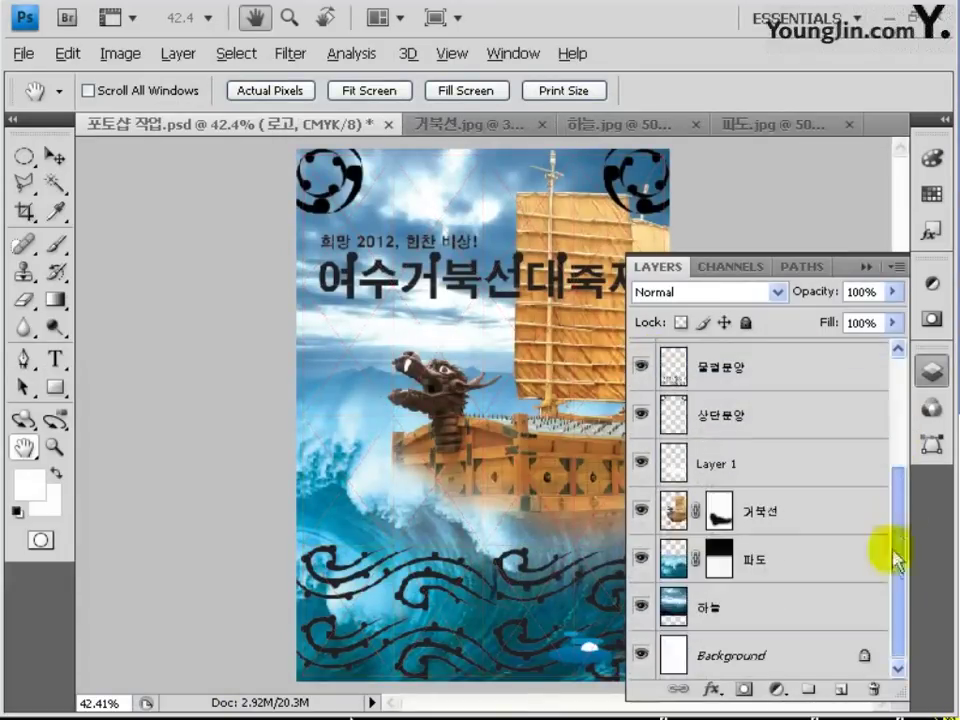
pyautogui.click(841, 690)
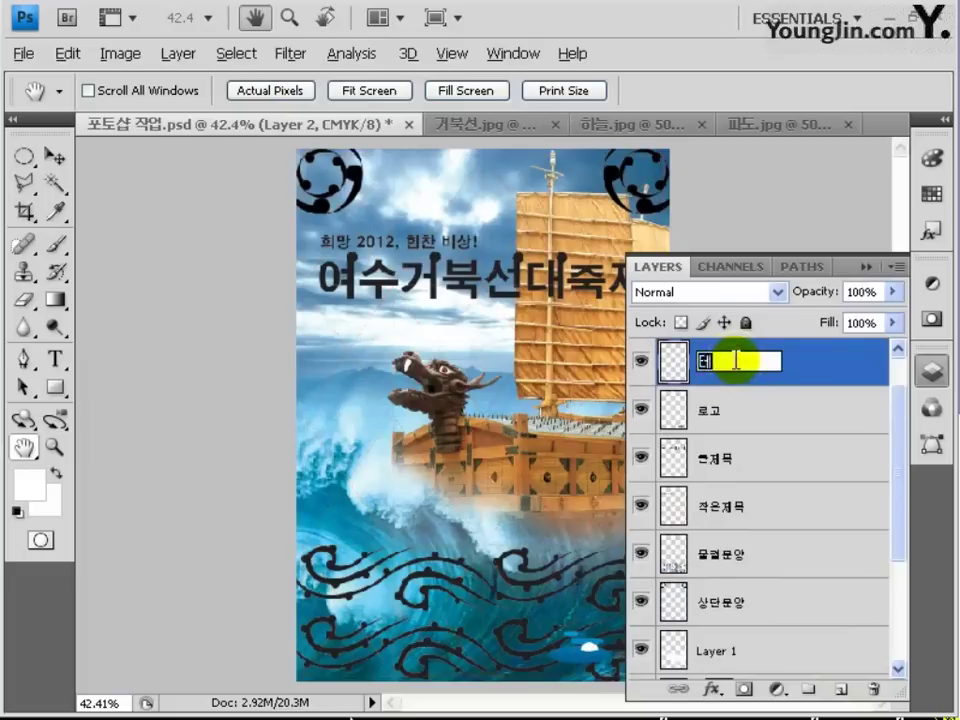
pyautogui.press('Return')
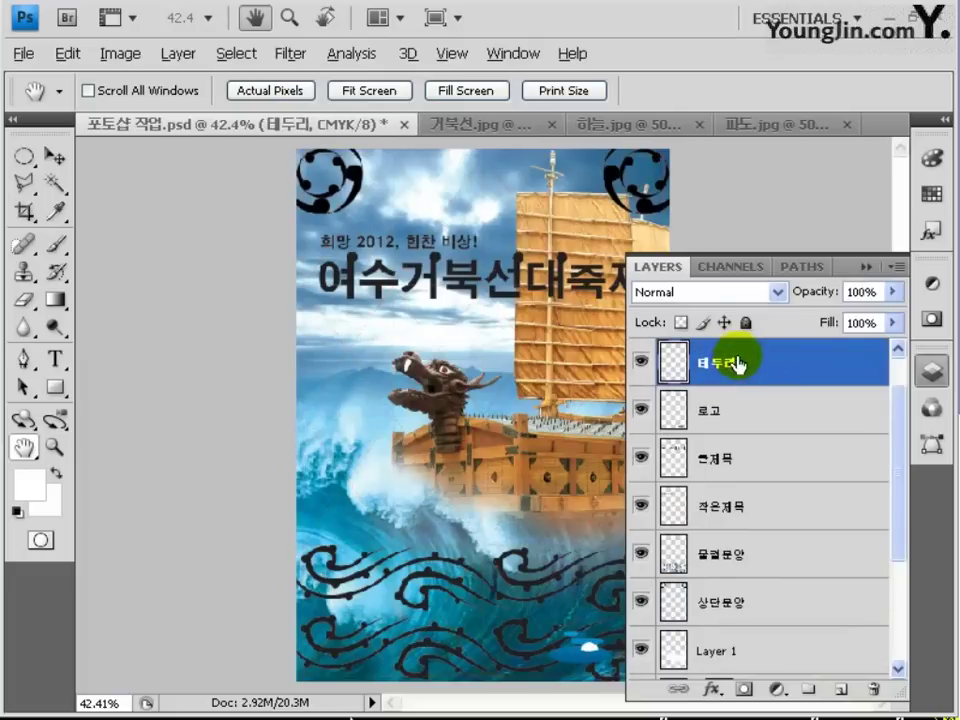
# Select the whole canvas and stroke it on the 테두리 layer with a 20 px black line located inside.
pyautogui.hotkey('ctrl', 'a')
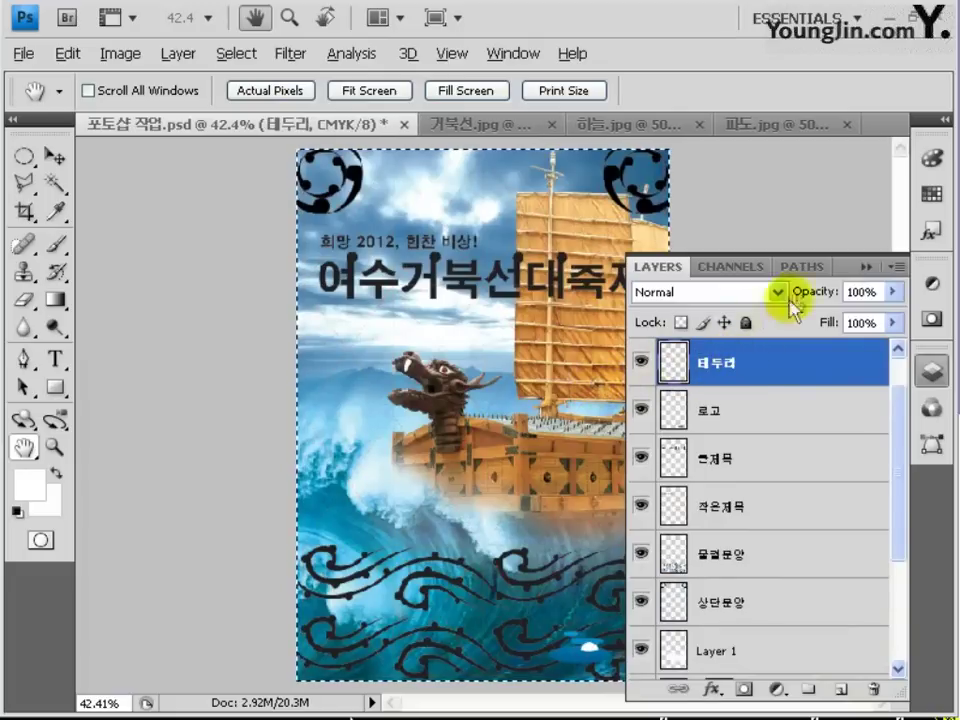
pyautogui.click(867, 266)
pyautogui.click(68, 53)
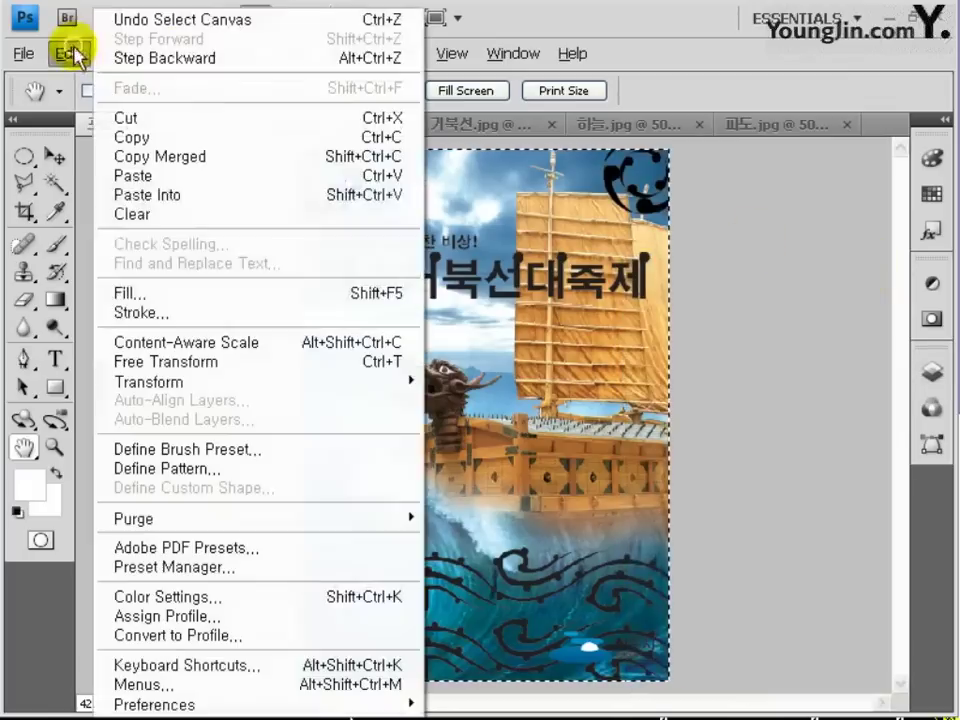
pyautogui.click(156, 313)
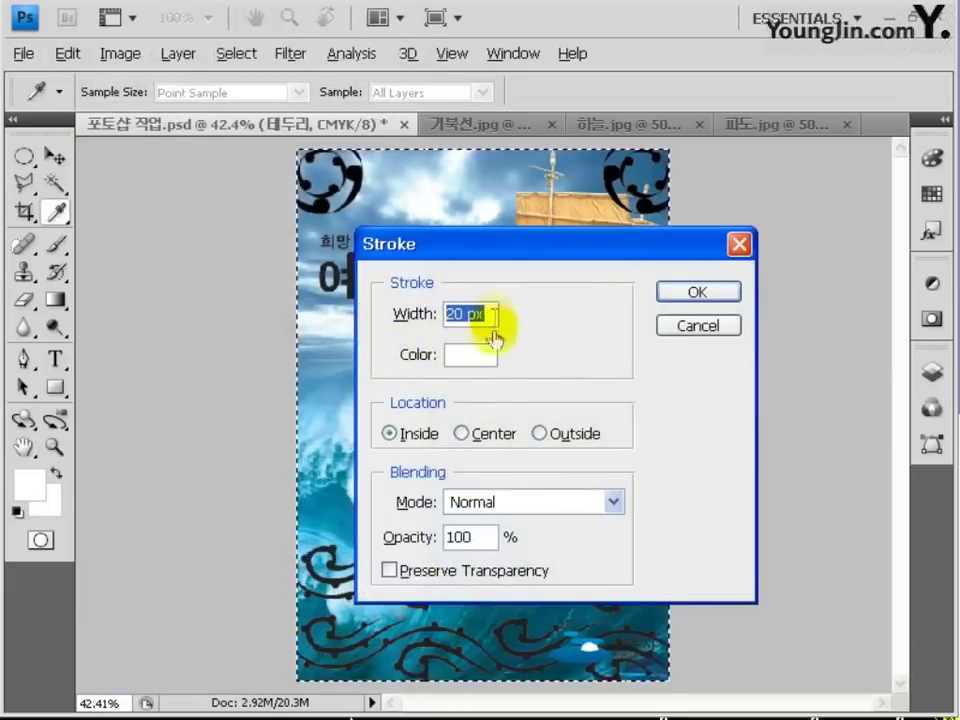
pyautogui.click(472, 354)
pyautogui.click(707, 203)
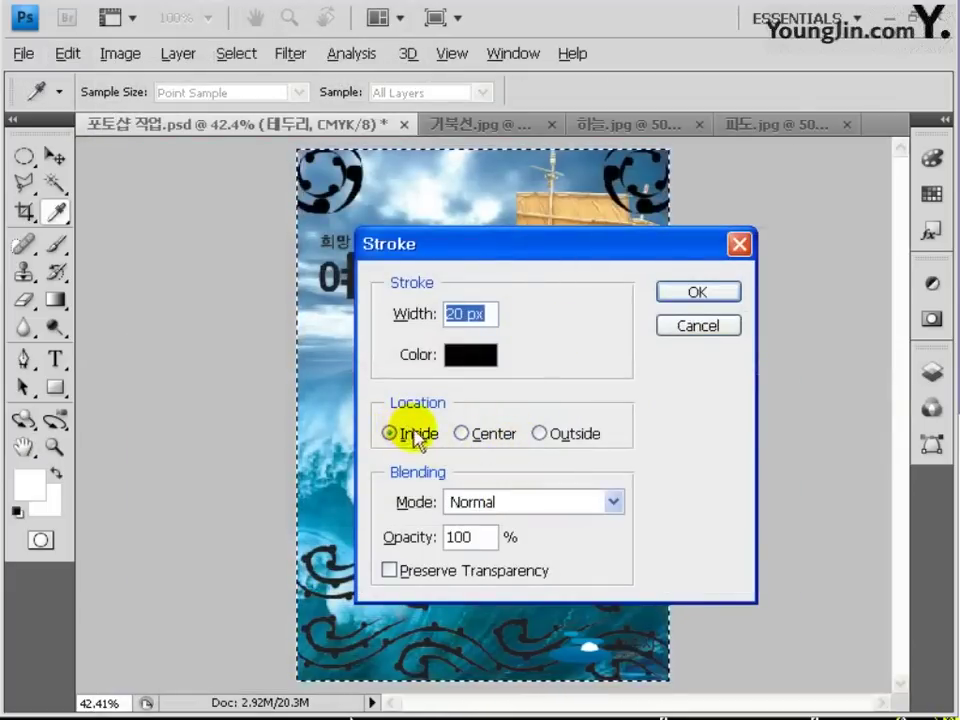
pyautogui.click(677, 291)
pyautogui.press('h')
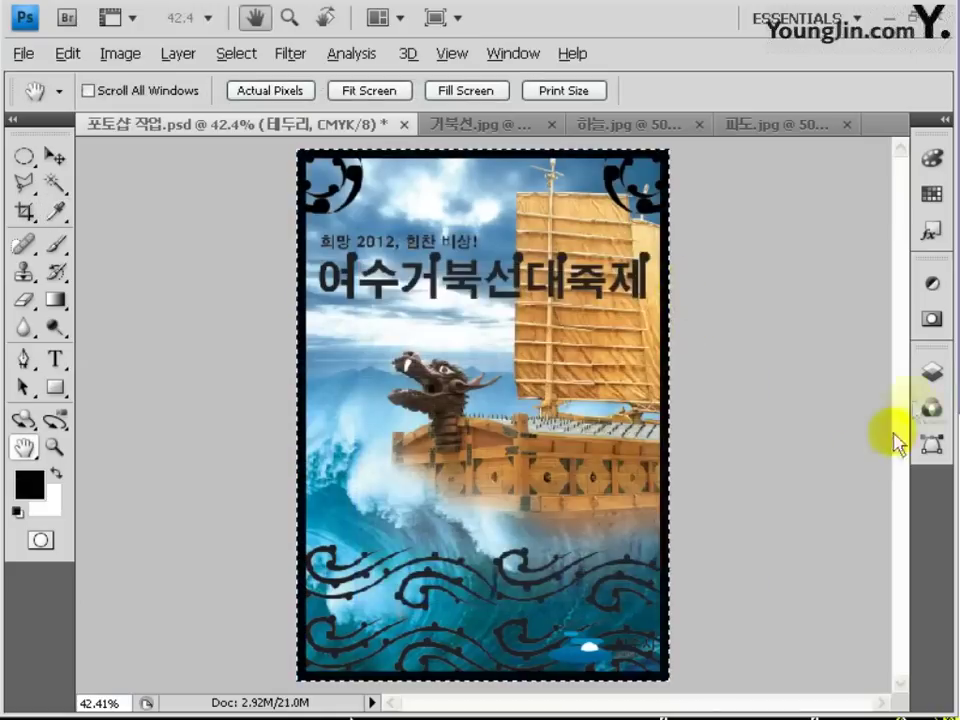
# Make circular selections around the two upper corner ornaments and delete the black border inside them on the 테두리 layer.
pyautogui.click(930, 372)
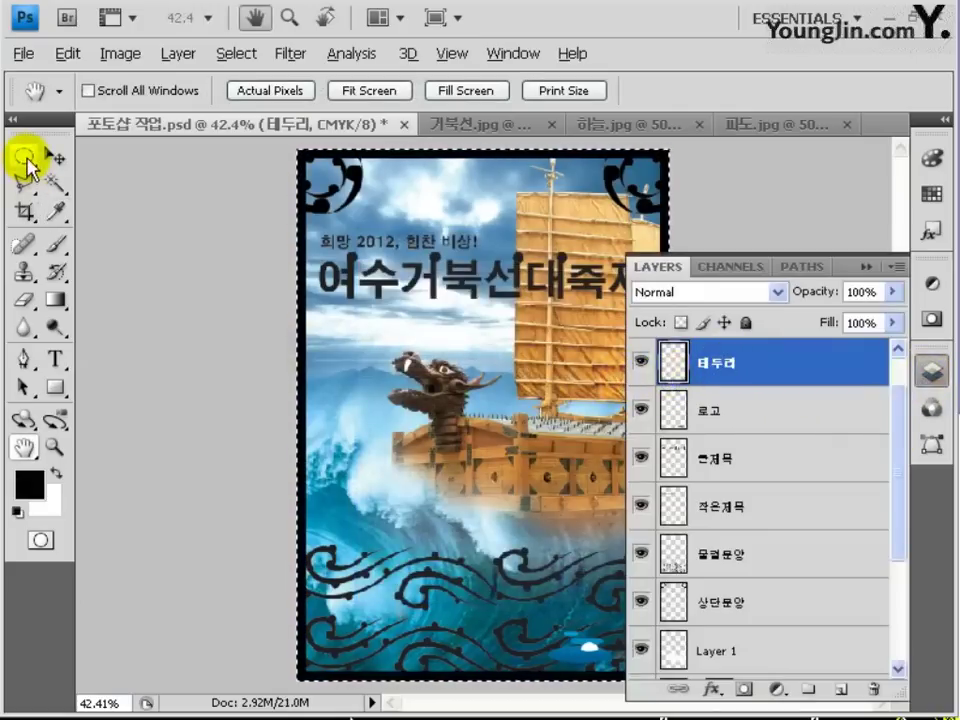
pyautogui.moveTo(24, 158); pyautogui.dragTo(525, 497)
pyautogui.scroll(5, 300, 140)
pyautogui.hscroll(5, 521, 429)
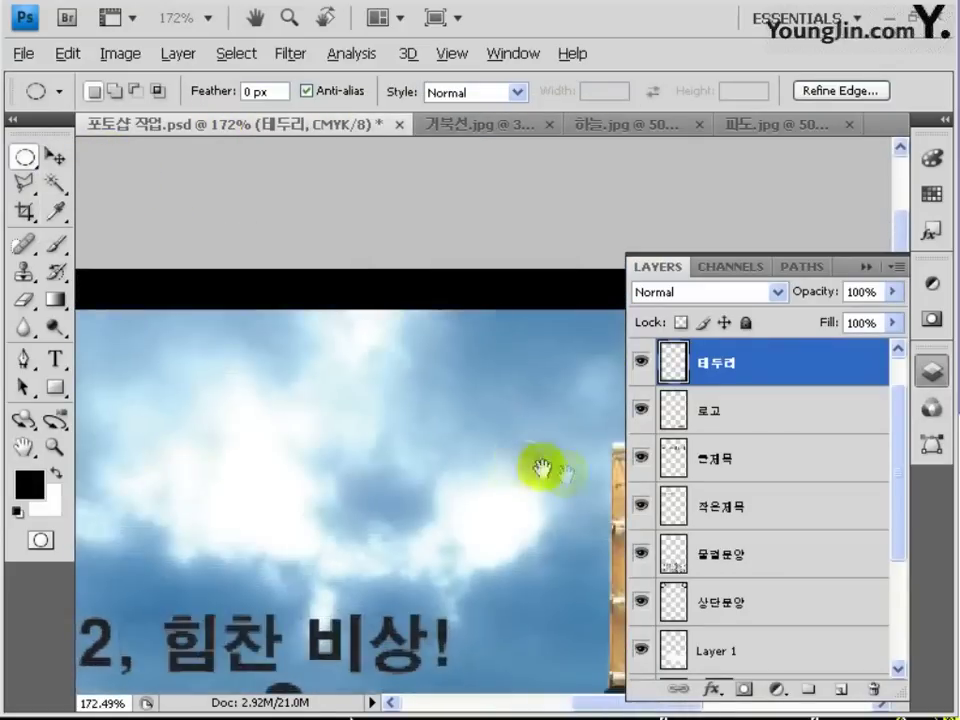
pyautogui.hscroll(6, 541, 469)
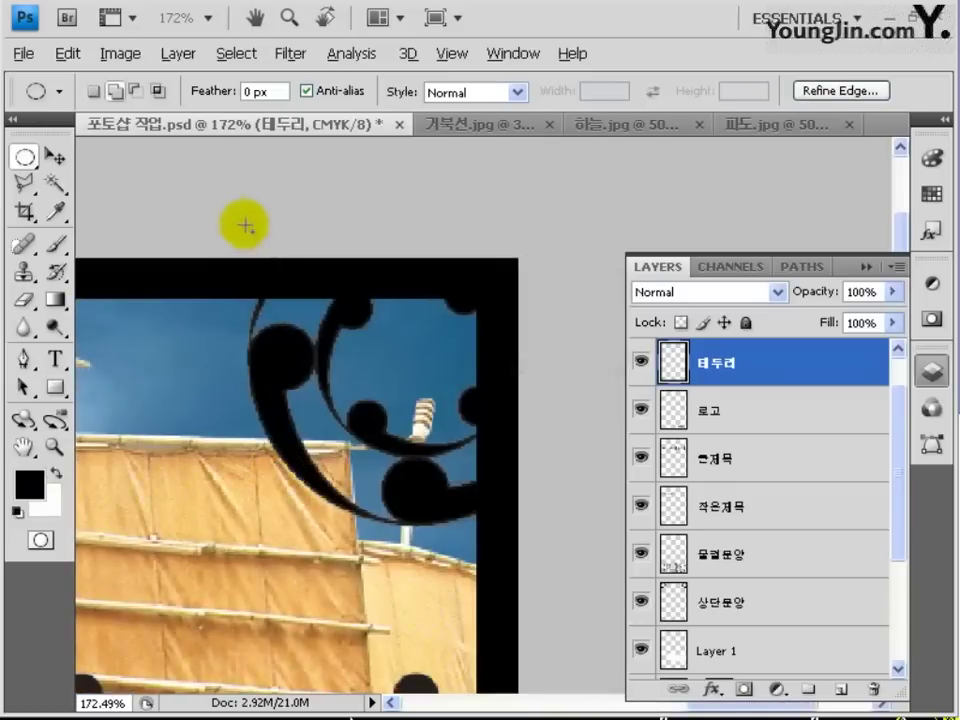
pyautogui.moveTo(245, 226); pyautogui.dragTo(525, 525)
pyautogui.press('Delete')
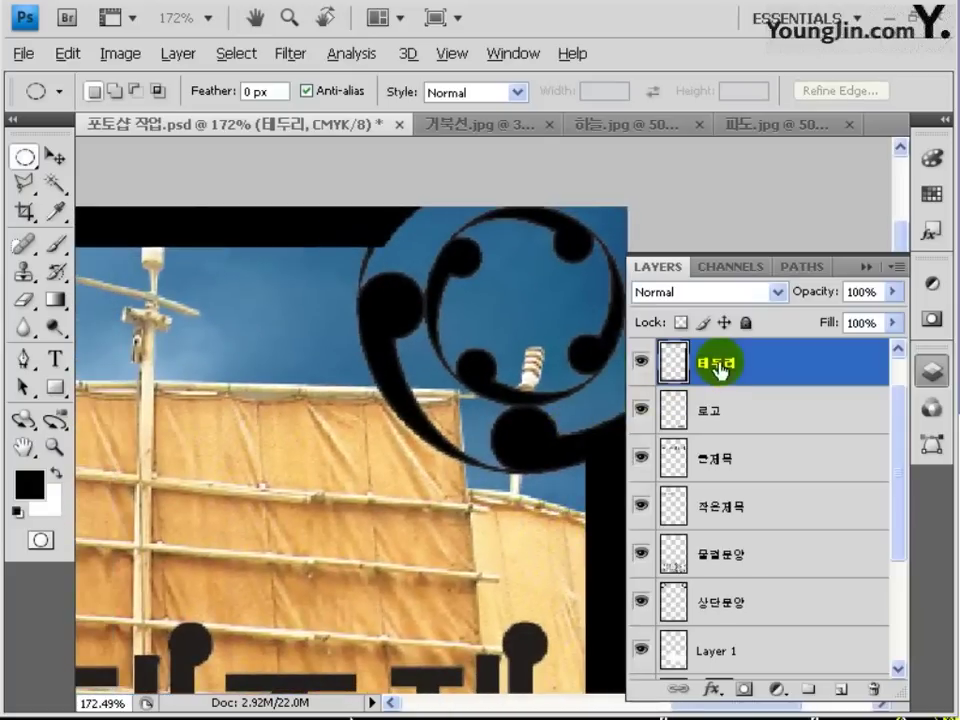
# Move the 테두리 layer down the stack so it sits directly above 상단문양.
pyautogui.hotkey('ctrl', '-')
pyautogui.hotkey('ctrl', '-')
pyautogui.moveTo(735, 370); pyautogui.dragTo(754, 587)
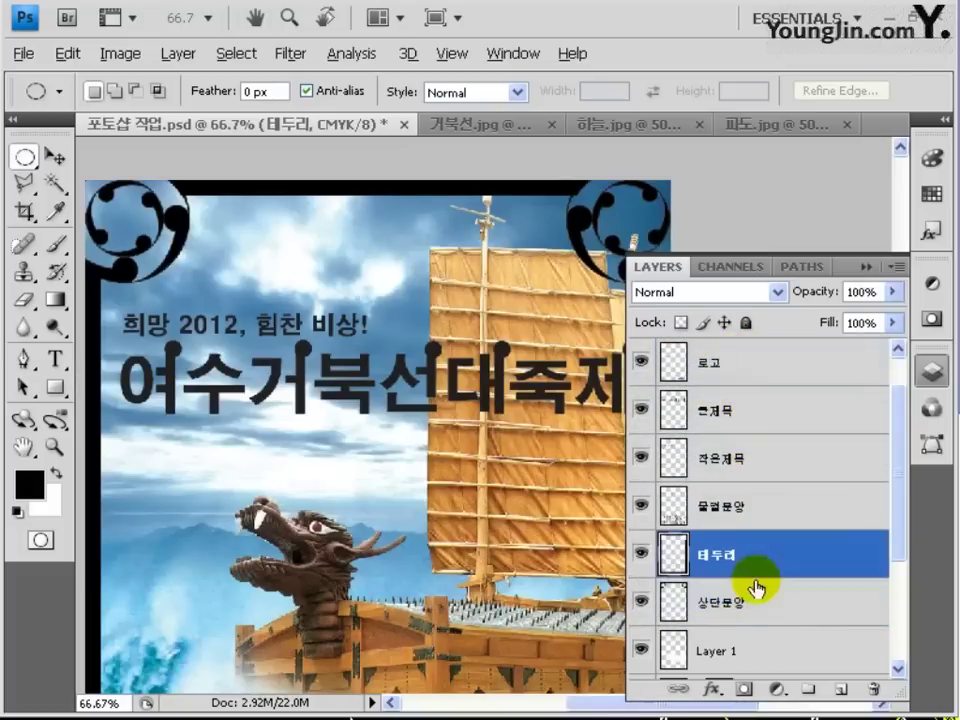
pyautogui.moveTo(900, 540); pyautogui.dragTo(881, 580)
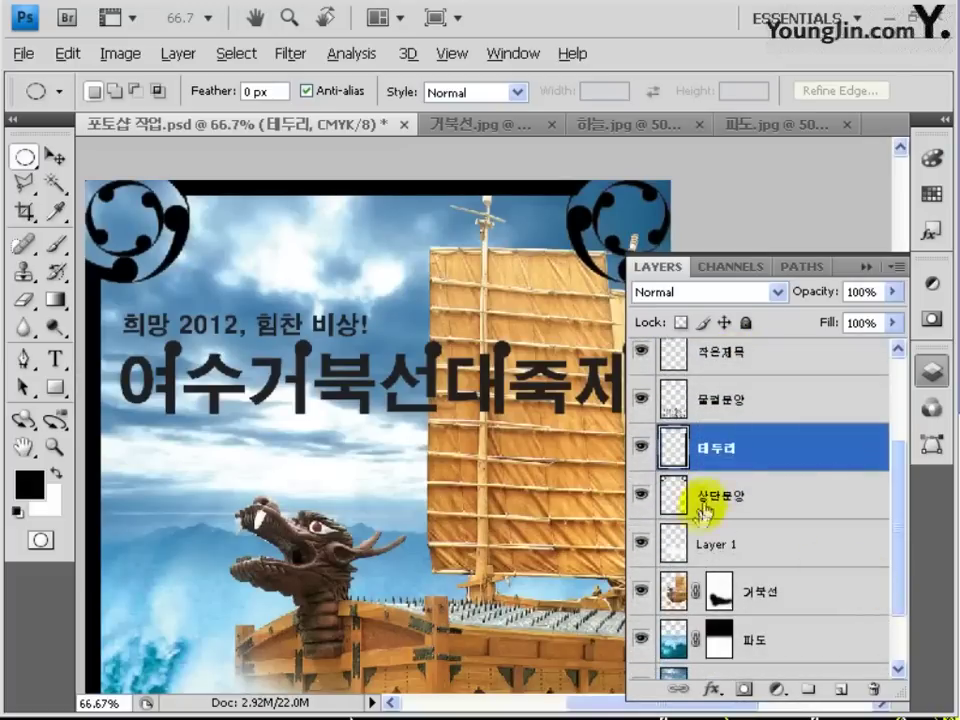
# Merge the 테두리 and 상단문양 layers into one and move the merged layer above 로고.
pyautogui.keyDown('shift'); pyautogui.click(733, 503); pyautogui.keyUp('shift')
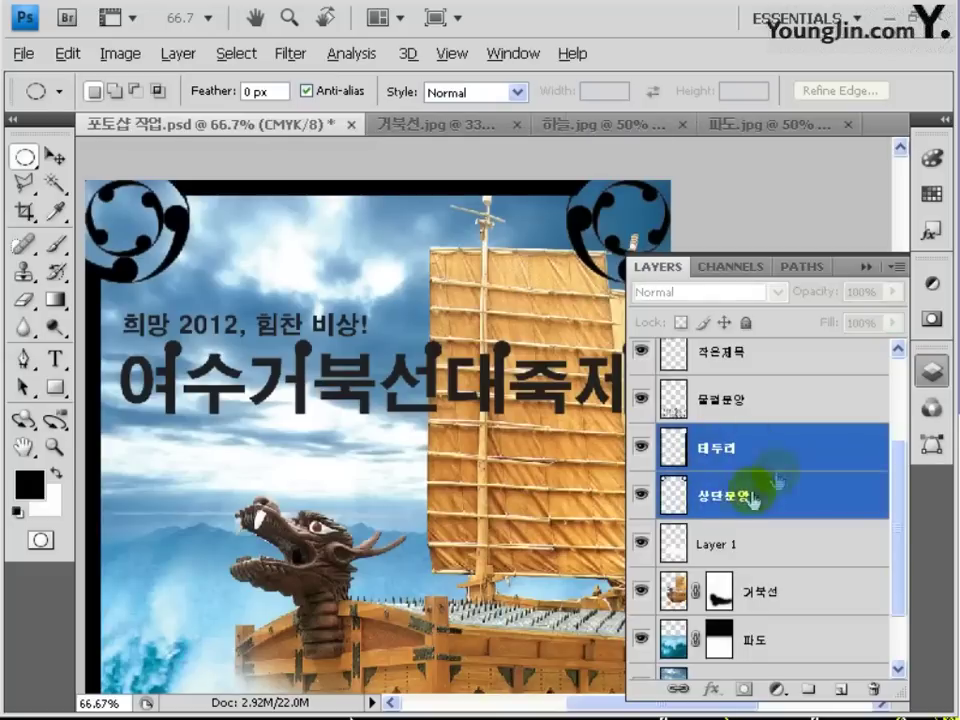
pyautogui.rightClick(760, 438)
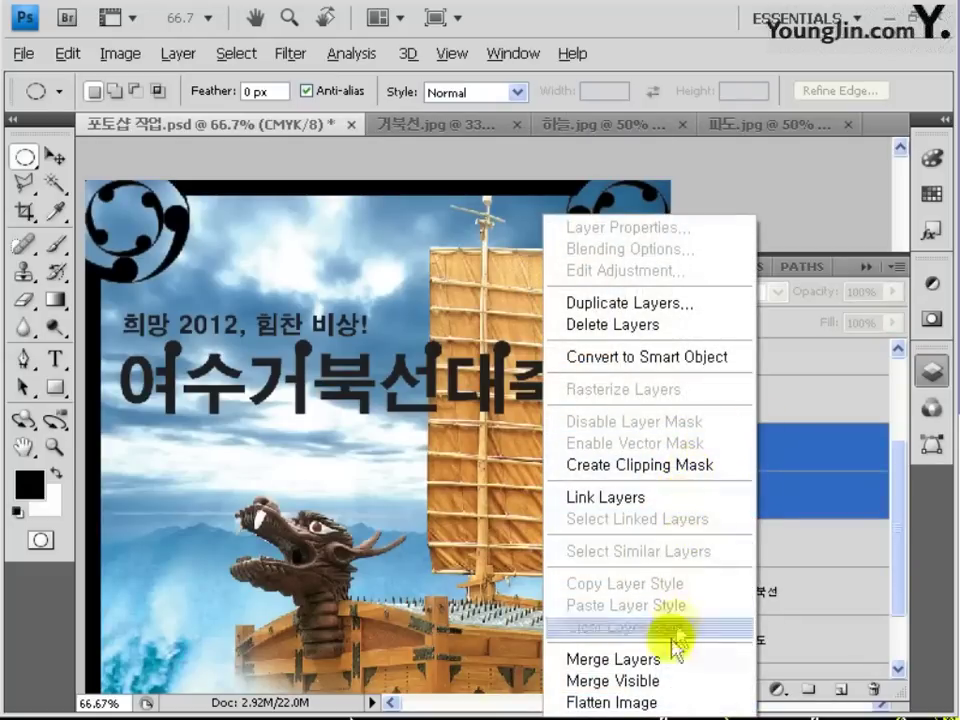
pyautogui.click(635, 660)
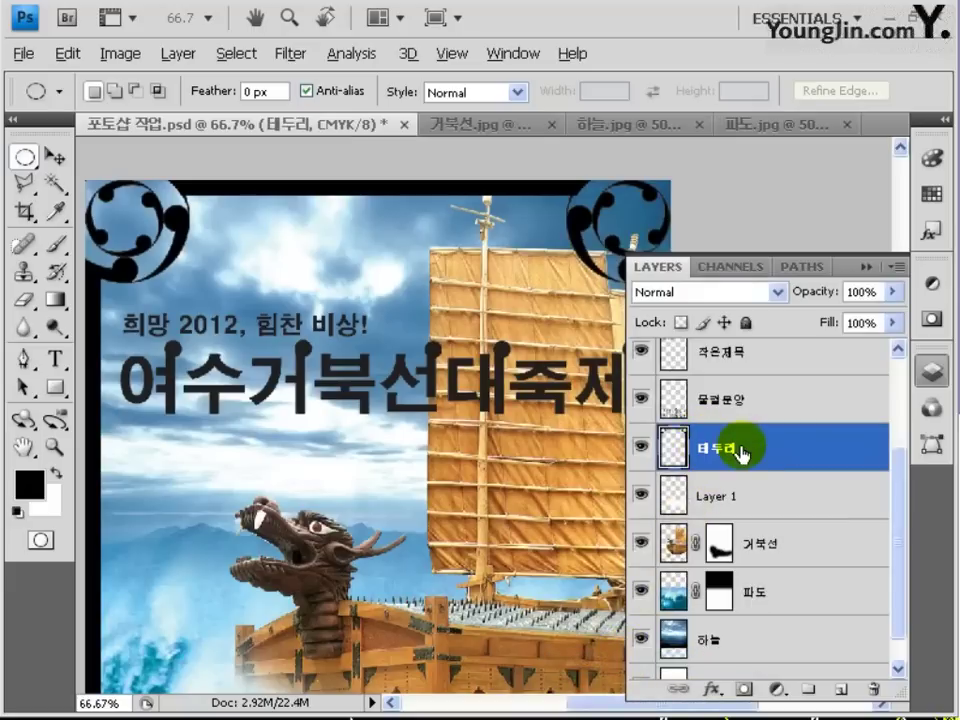
pyautogui.scroll(3, 750, 480)
pyautogui.moveTo(761, 600); pyautogui.dragTo(771, 391)
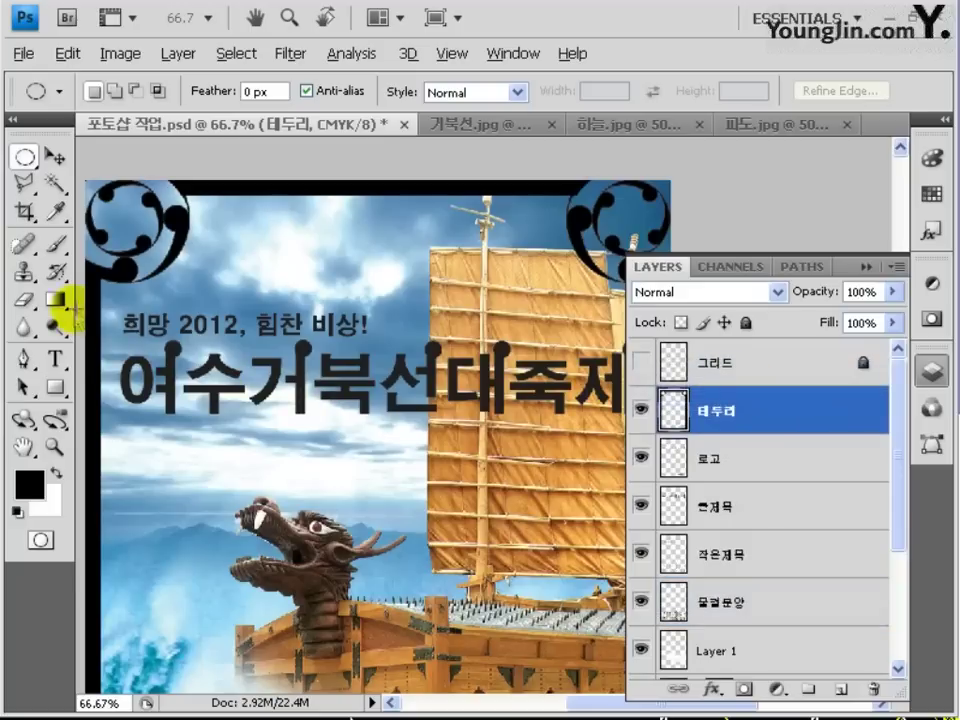
# Take the Gradient tool and set the foreground colour to C 30, M 40, Y 60, K 10.
pyautogui.click(55, 299)
pyautogui.click(28, 486)
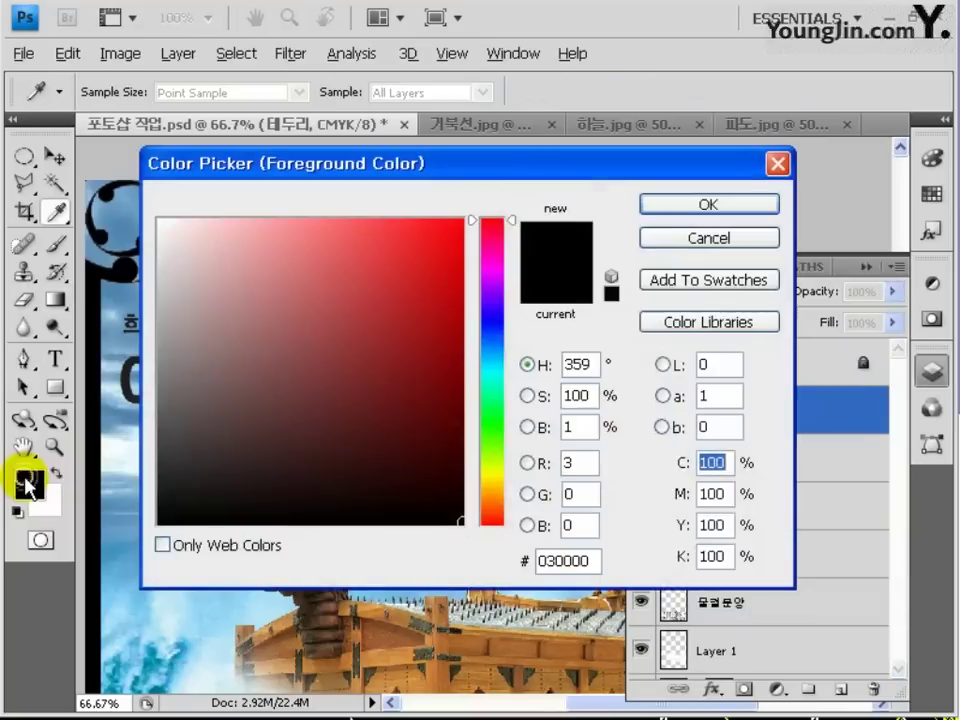
pyautogui.write('30')
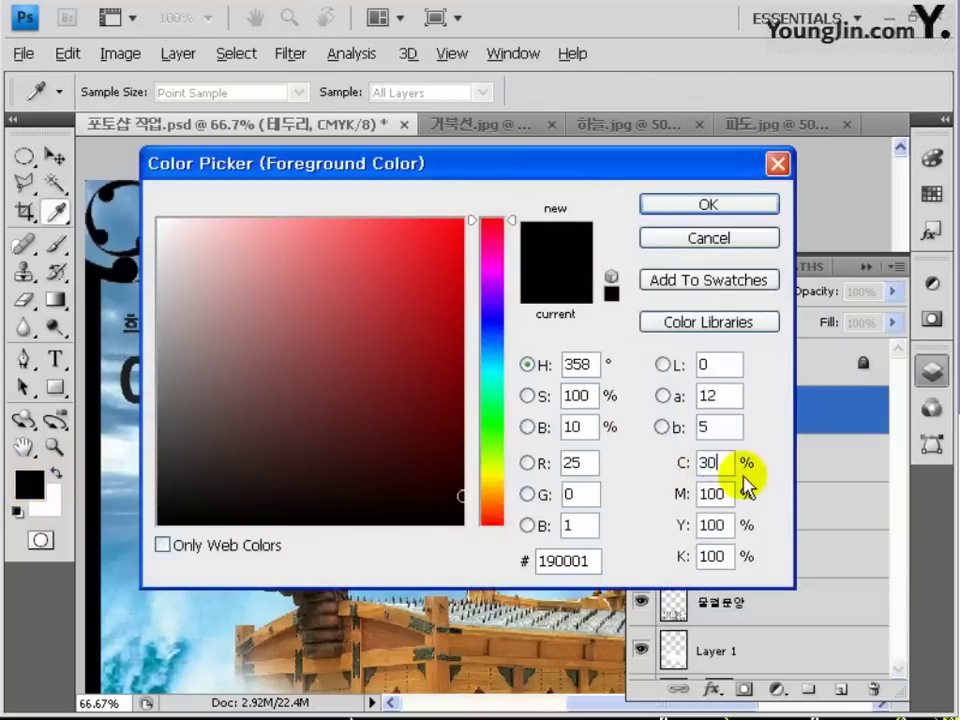
pyautogui.press('Tab')
pyautogui.write('40')
pyautogui.press('Tab')
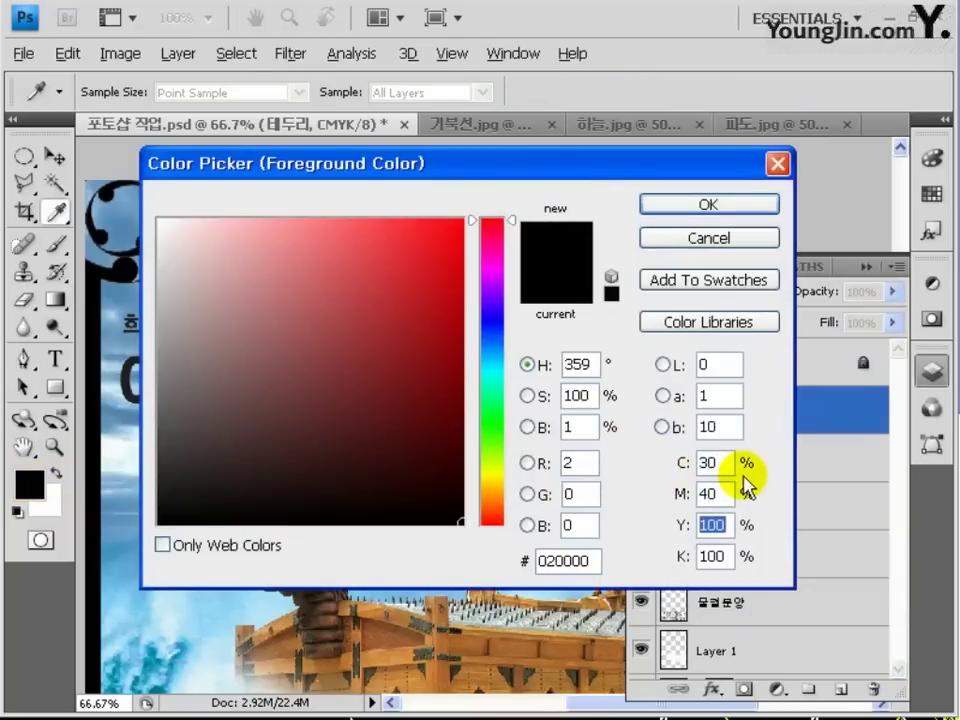
pyautogui.write('60')
pyautogui.press('Tab')
pyautogui.write('10')
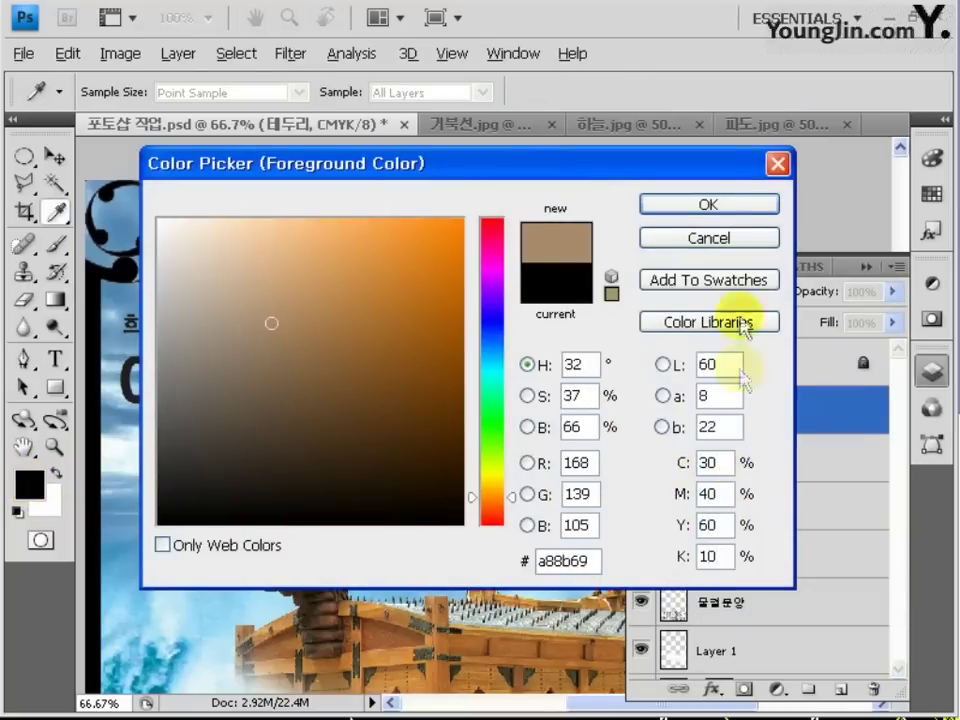
pyautogui.click(708, 204)
# Set the background colour to C 30, M 30, Y 50, K 0.
pyautogui.click(44, 502)
pyautogui.write('30')
pyautogui.press('Tab')
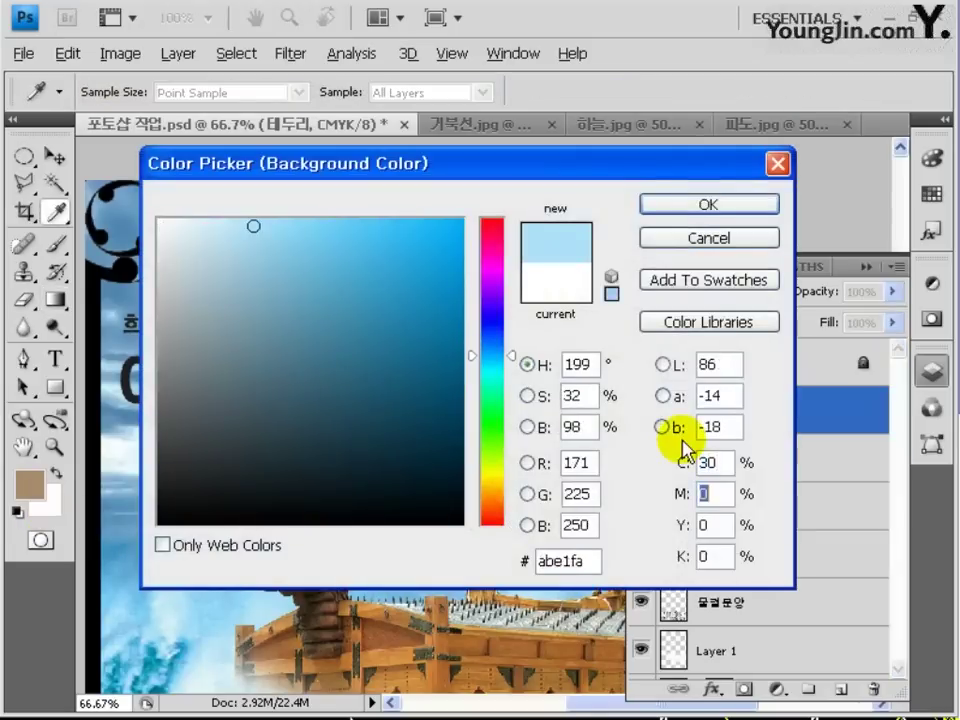
pyautogui.write('3050')
pyautogui.press('Tab')
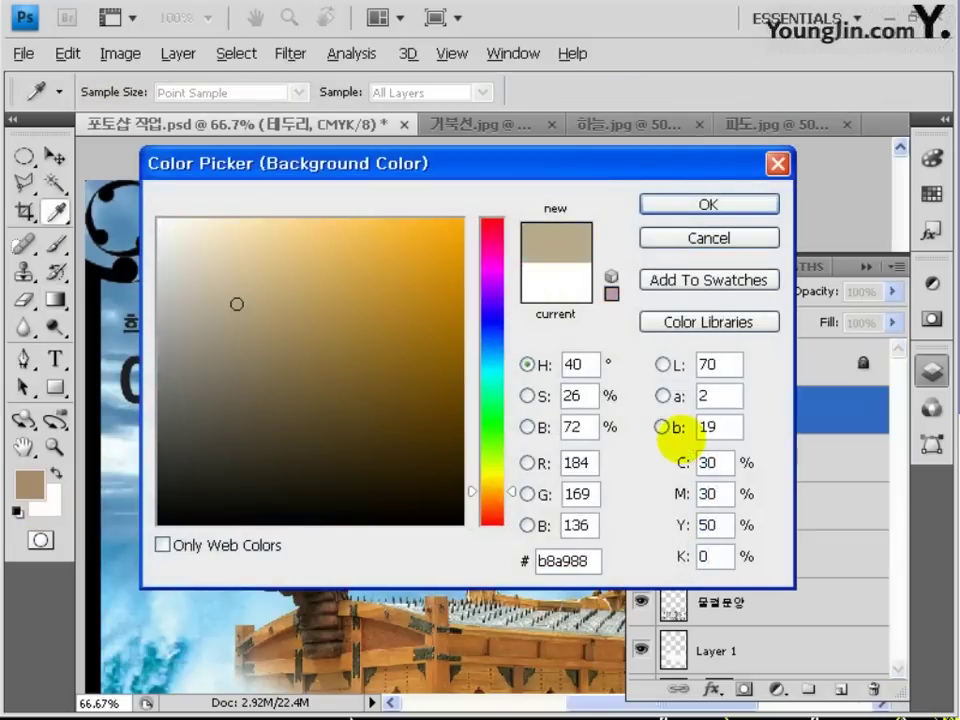
pyautogui.click(688, 206)
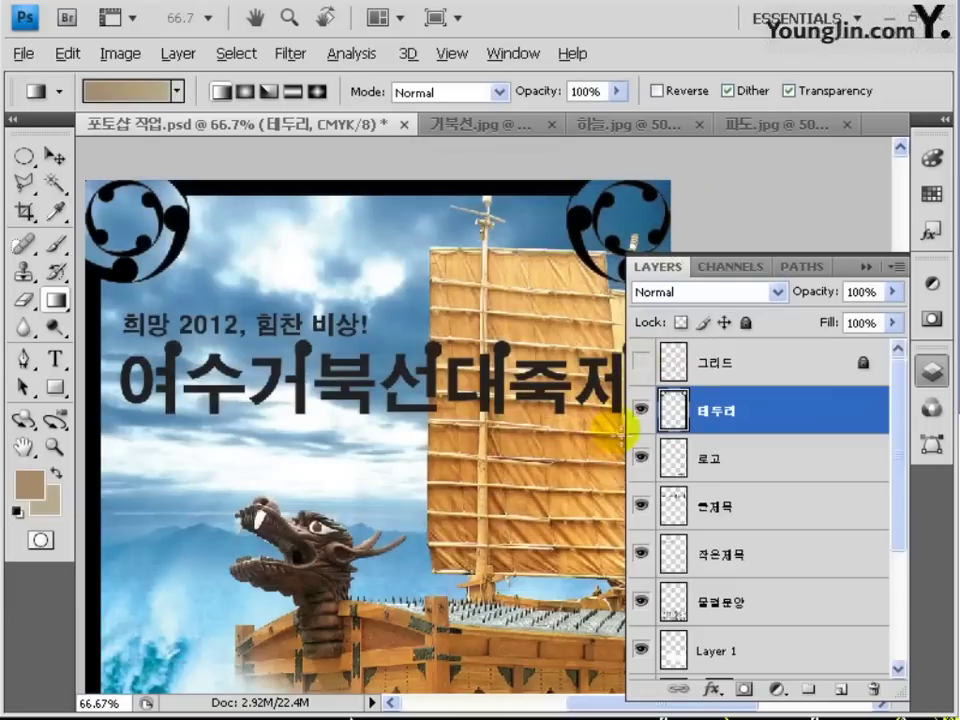
# Load the 테두리 layer's outline as a selection, fill it with the brown gradient from the poster's top to its bottom, and deselect.
pyautogui.keyDown('ctrl'); pyautogui.click(676, 415); pyautogui.keyUp('ctrl')
pyautogui.moveTo(482, 439); pyautogui.dragTo(489, 403)
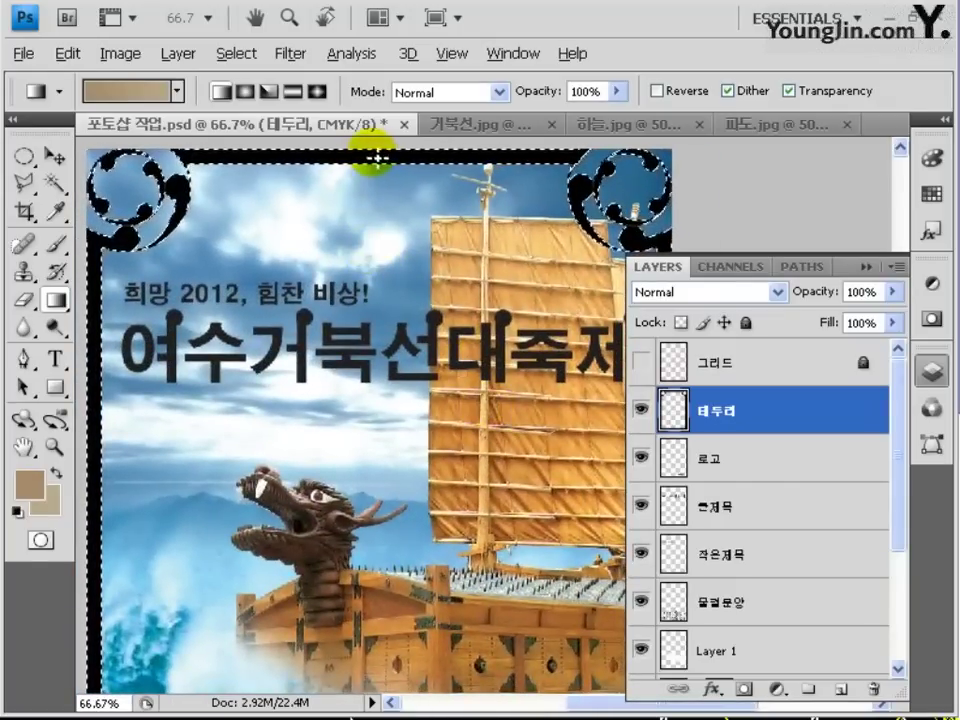
pyautogui.moveTo(373, 158); pyautogui.dragTo(385, 238)
pyautogui.scroll(10, 420, 500)
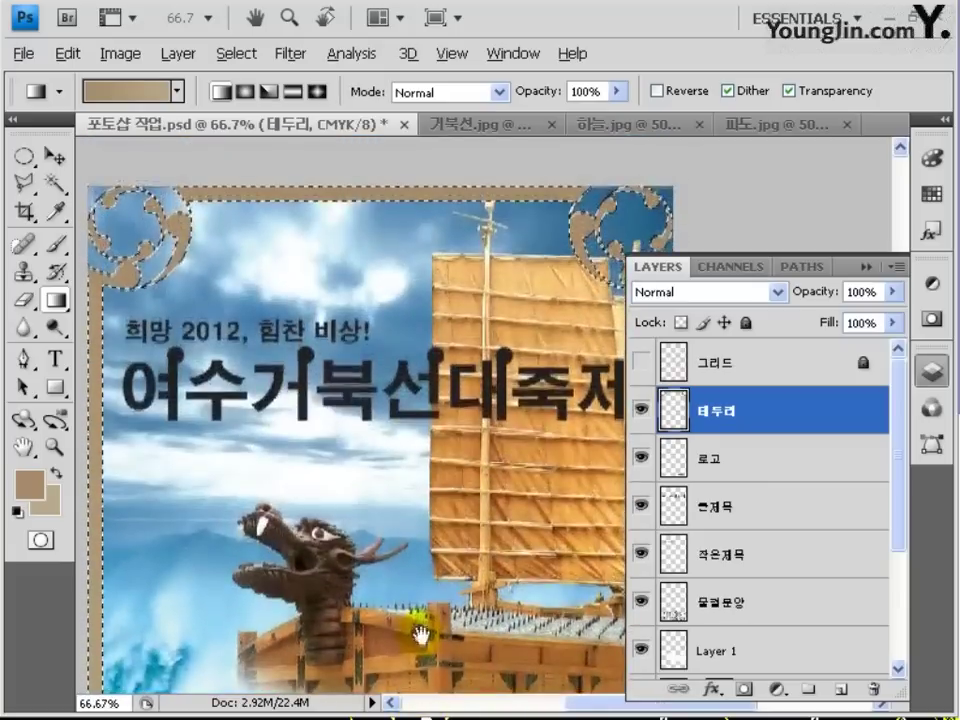
pyautogui.moveTo(421, 634); pyautogui.dragTo(422, 600)
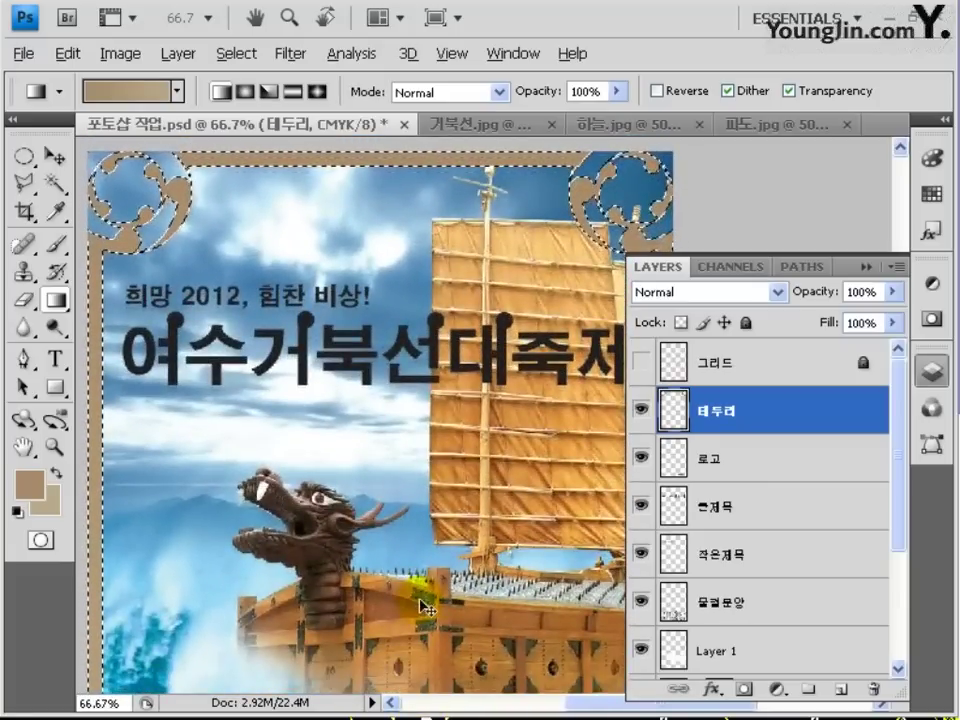
pyautogui.hotkey('ctrl', 'd')
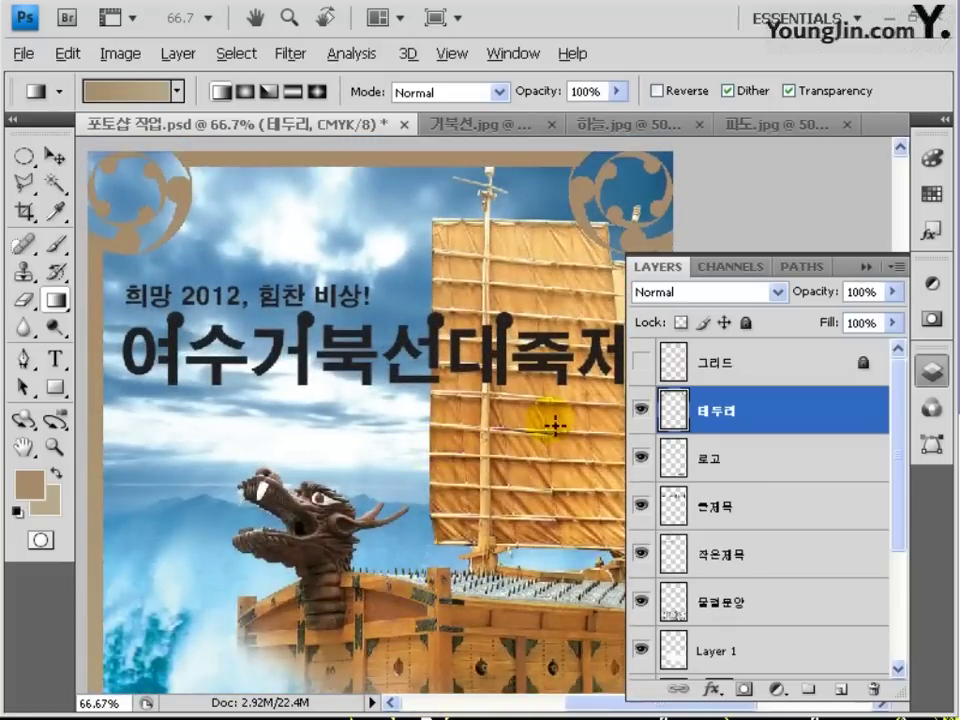
# Select the 물결문양 layer and set the foreground colour to C 10, M 0, Y 0, K 0.
pyautogui.click(710, 600)
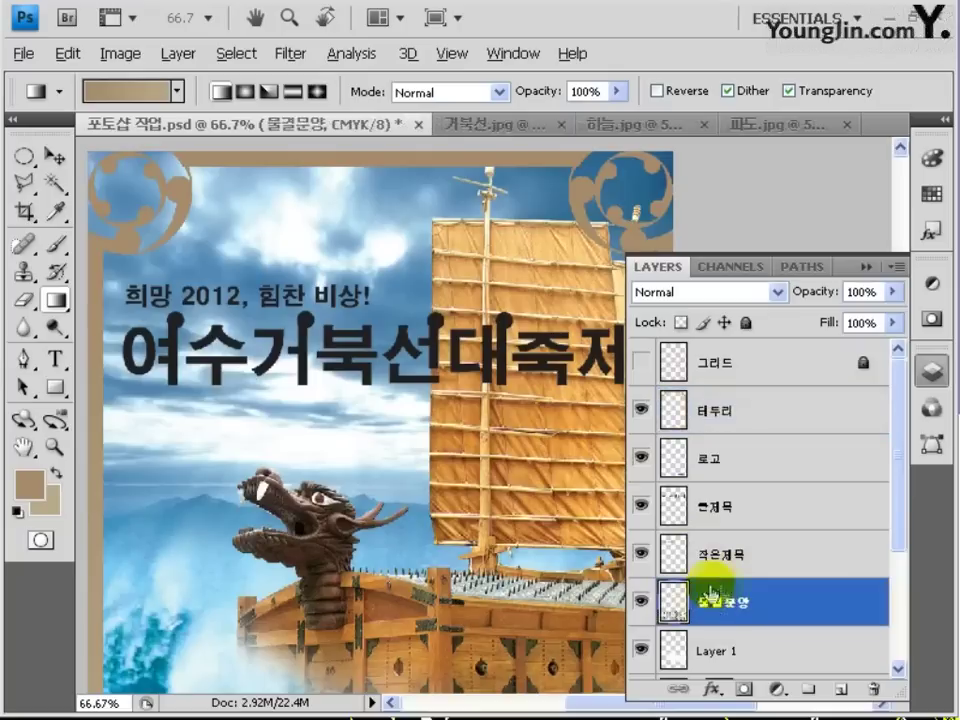
pyautogui.click(28, 484)
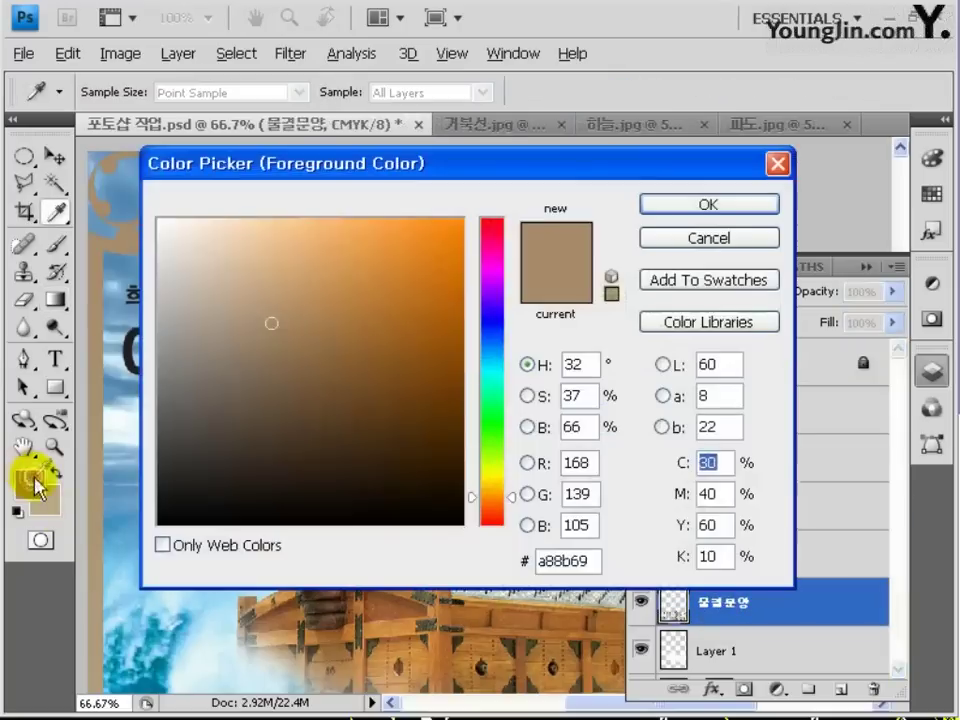
pyautogui.write('10')
pyautogui.press('Tab')
pyautogui.write('0')
pyautogui.press('Tab')
pyautogui.write('0')
pyautogui.press('Tab')
pyautogui.write('0')
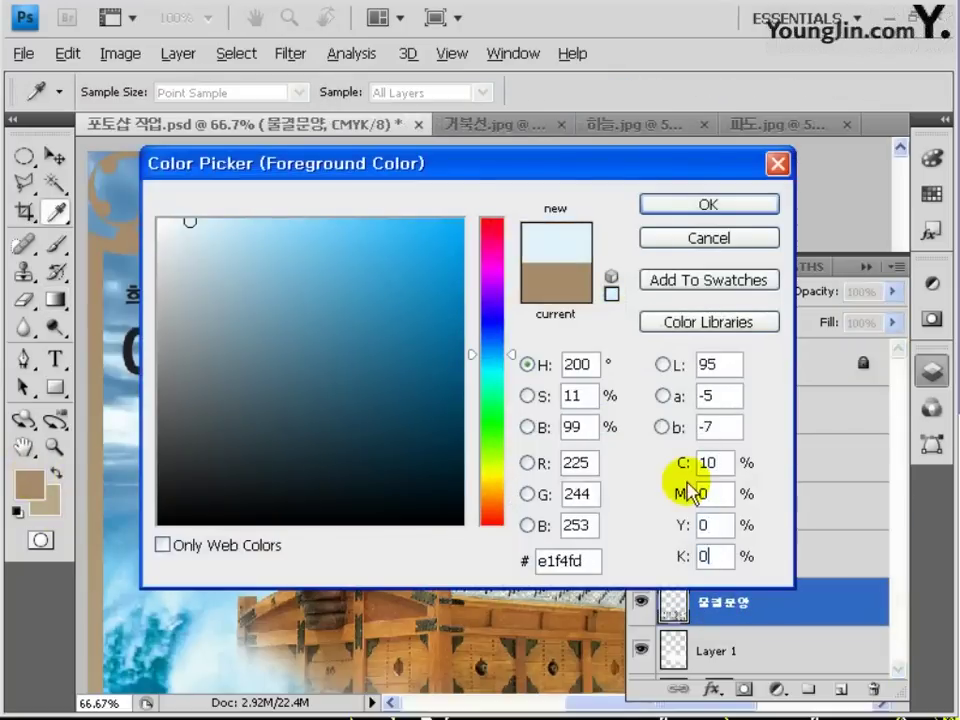
pyautogui.click(708, 204)
# Set the background colour to C 20, M 0, Y 0, K 20.
pyautogui.click(48, 505)
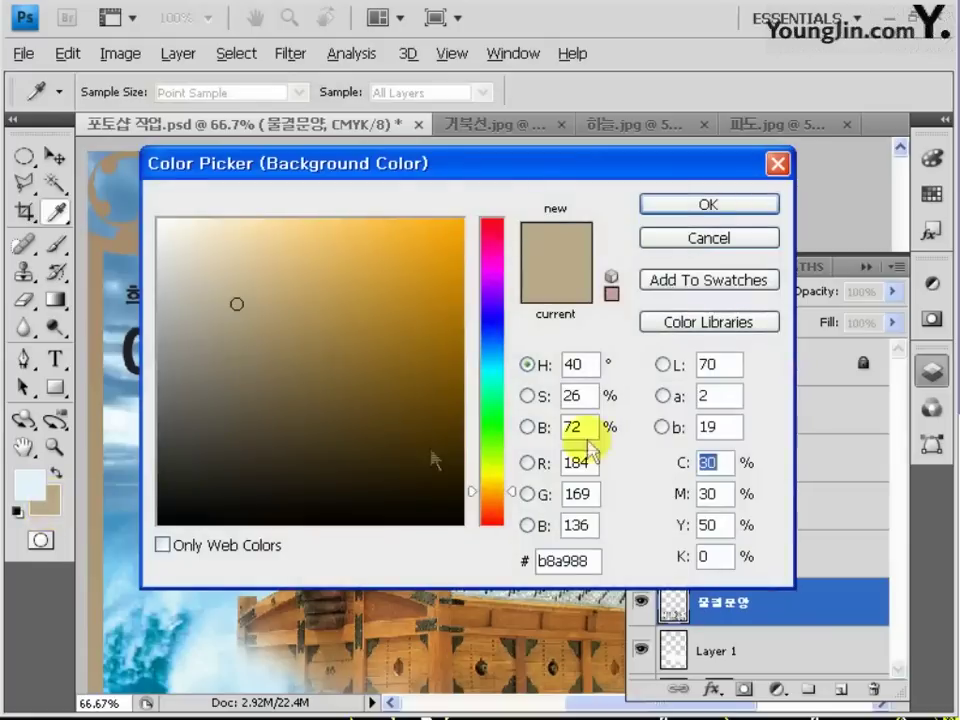
pyautogui.write('20')
pyautogui.press('Tab')
pyautogui.write('0')
pyautogui.press('Tab')
pyautogui.write('0')
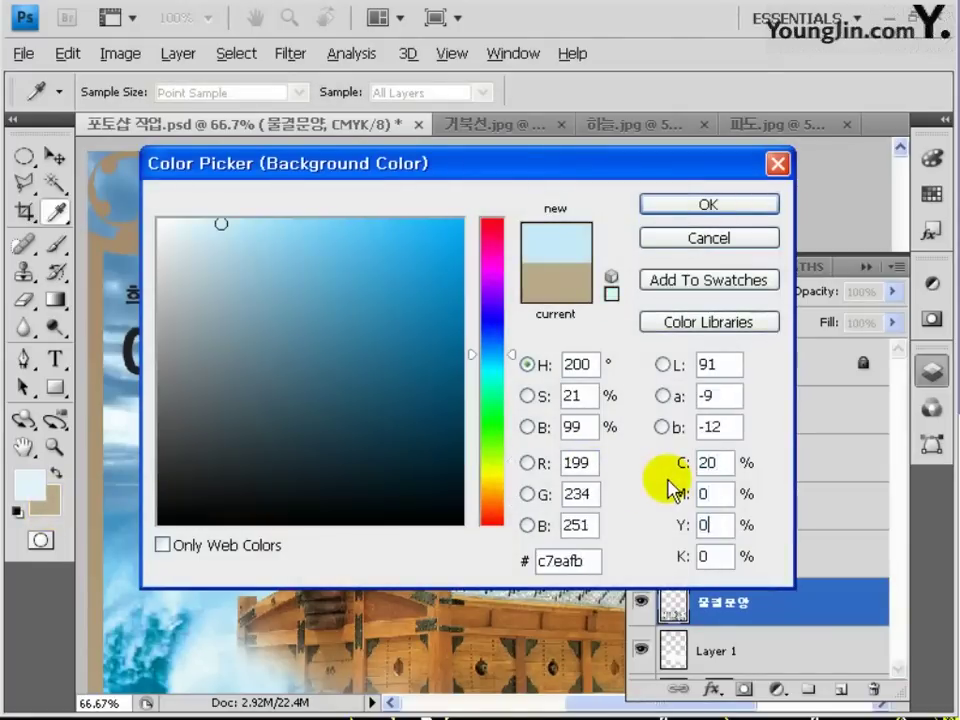
pyautogui.press('Tab')
pyautogui.write('20')
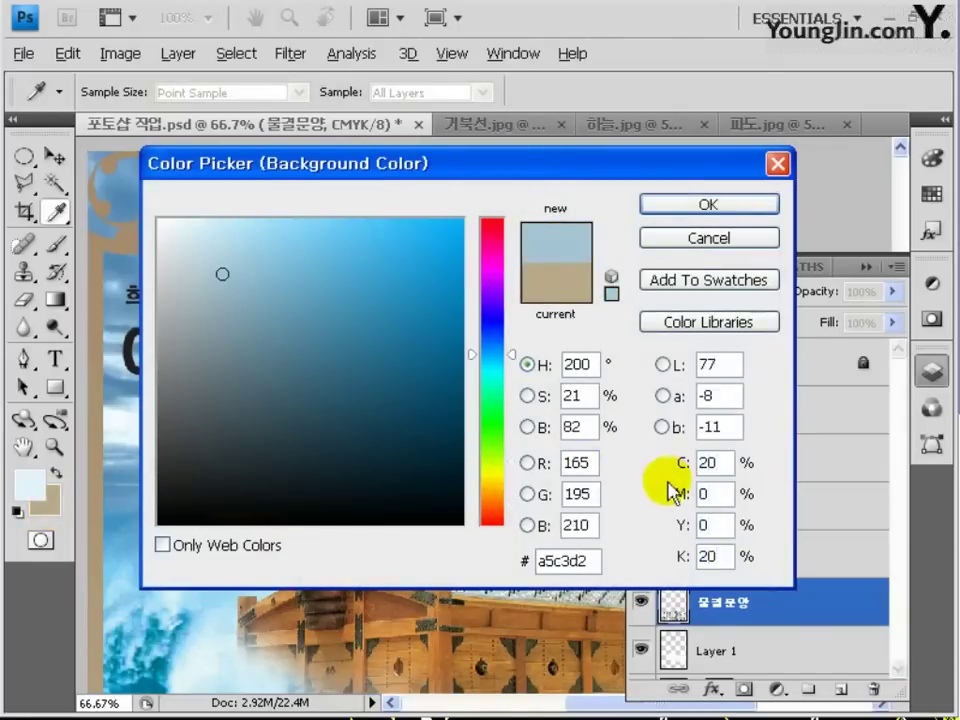
pyautogui.click(709, 205)
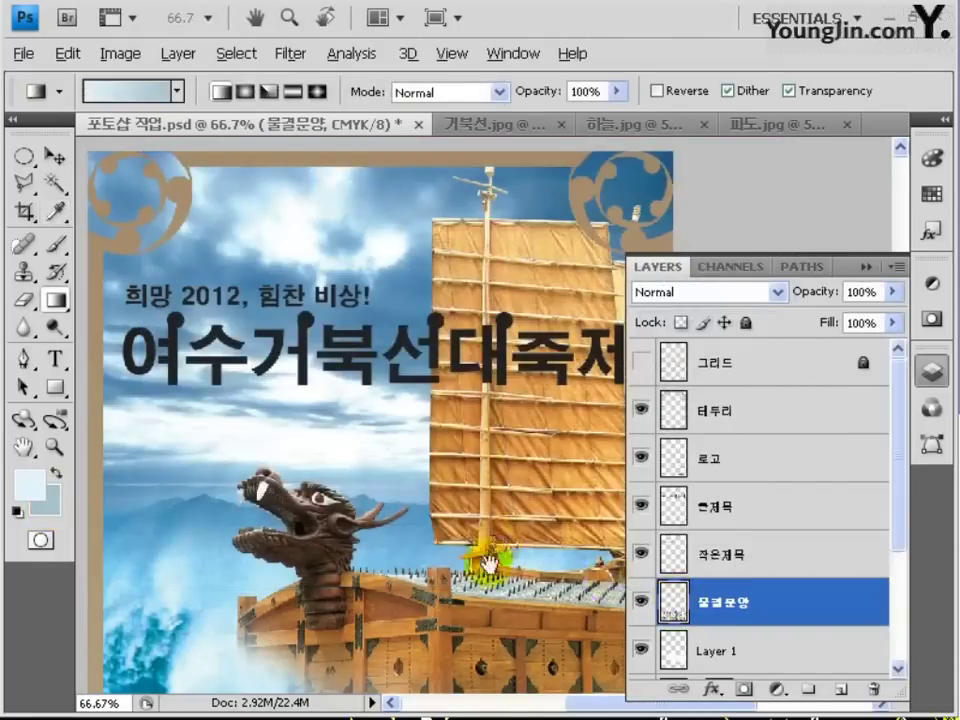
# Load the wave pattern as a selection, fill it with the pale blue gradient from its top to the poster's bottom edge, and deselect.
pyautogui.moveTo(487, 565); pyautogui.dragTo(493, 444)
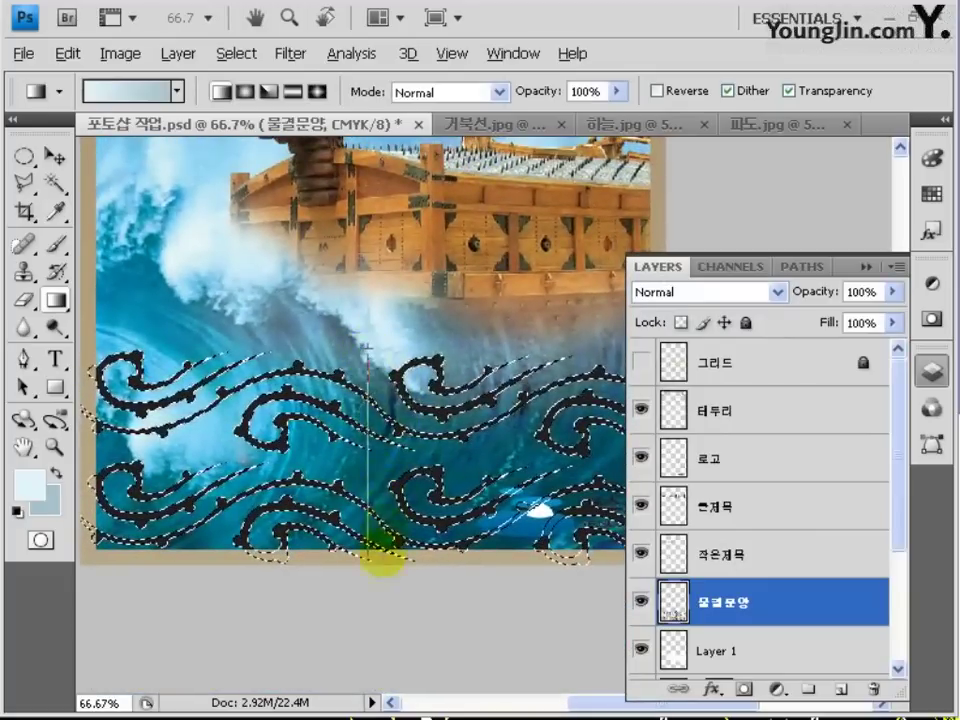
pyautogui.moveTo(383, 558); pyautogui.dragTo(379, 572)
pyautogui.moveTo(508, 418); pyautogui.dragTo(515, 490)
pyautogui.hotkey('ctrl', 'd')
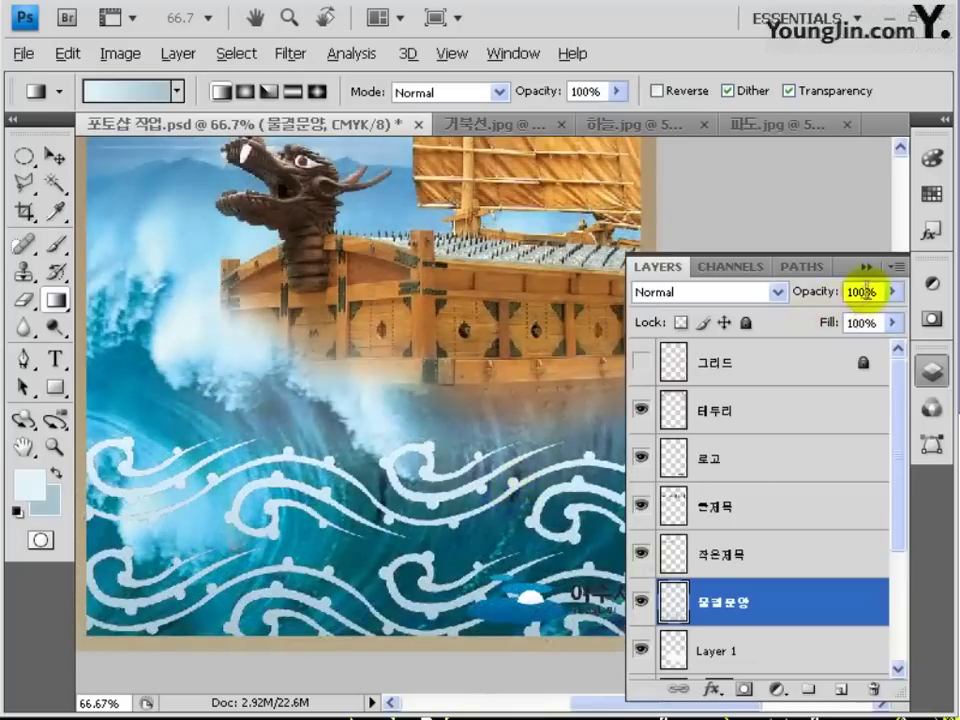
# Set the opacity of the 물결문양 layer to 50%.
pyautogui.write('50')
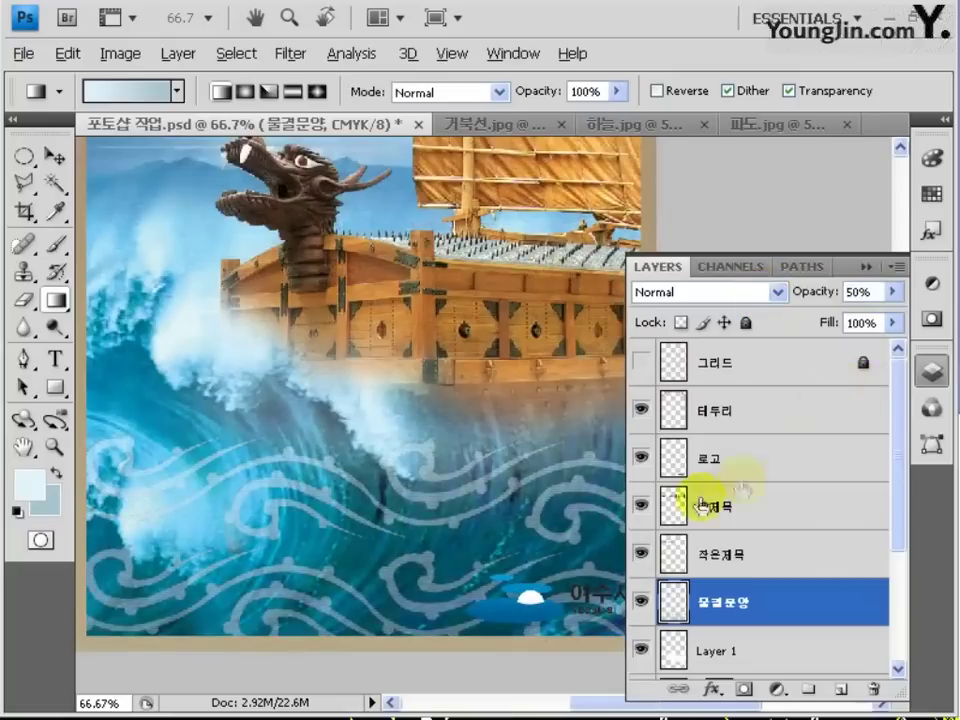
pyautogui.click(722, 553)
pyautogui.scroll(5, 489, 400)
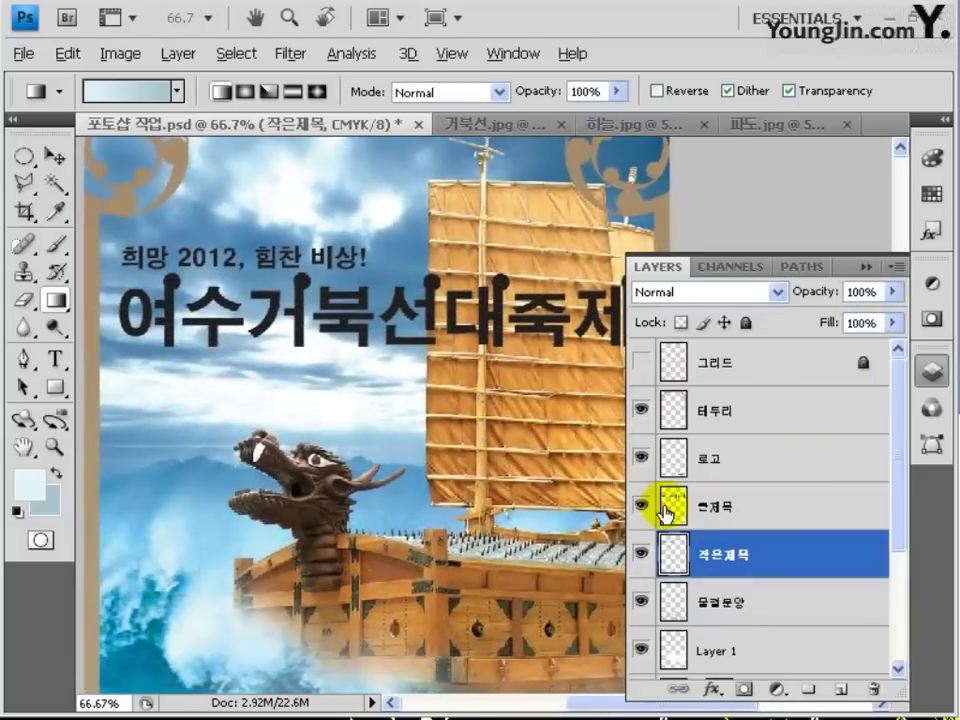
# Select the 큰제목 layer and set the foreground colour to C 50, M 60, Y 60, K 40.
pyautogui.click(727, 515)
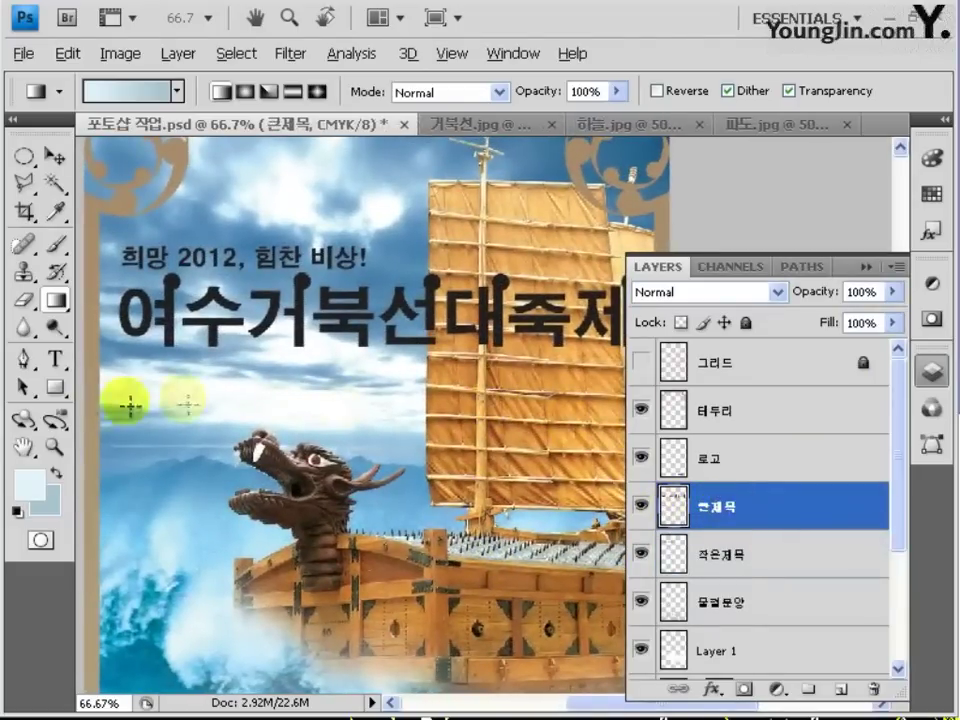
pyautogui.click(36, 480)
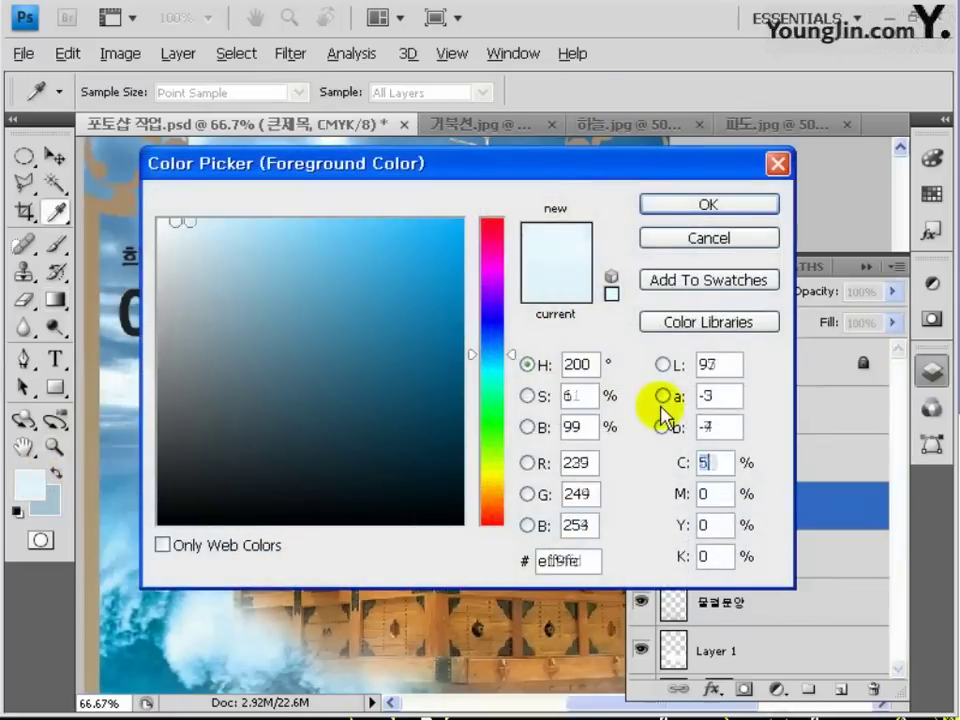
pyautogui.write('50')
pyautogui.write('60')
pyautogui.press('Tab')
pyautogui.write('6')
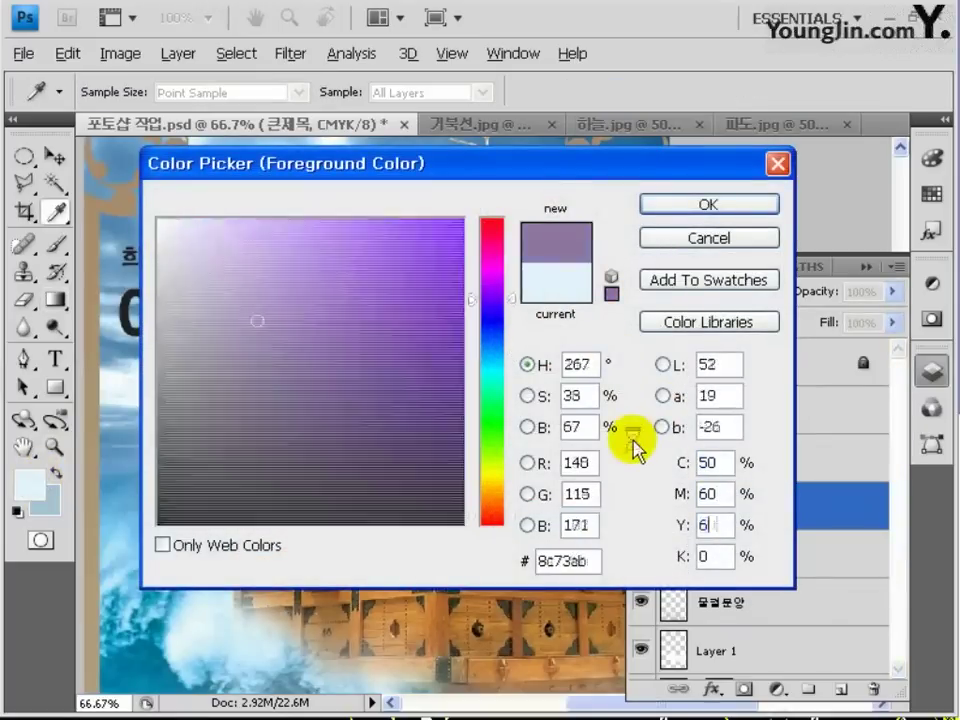
pyautogui.write('0')
pyautogui.press('Tab')
pyautogui.write('40')
pyautogui.click(725, 204)
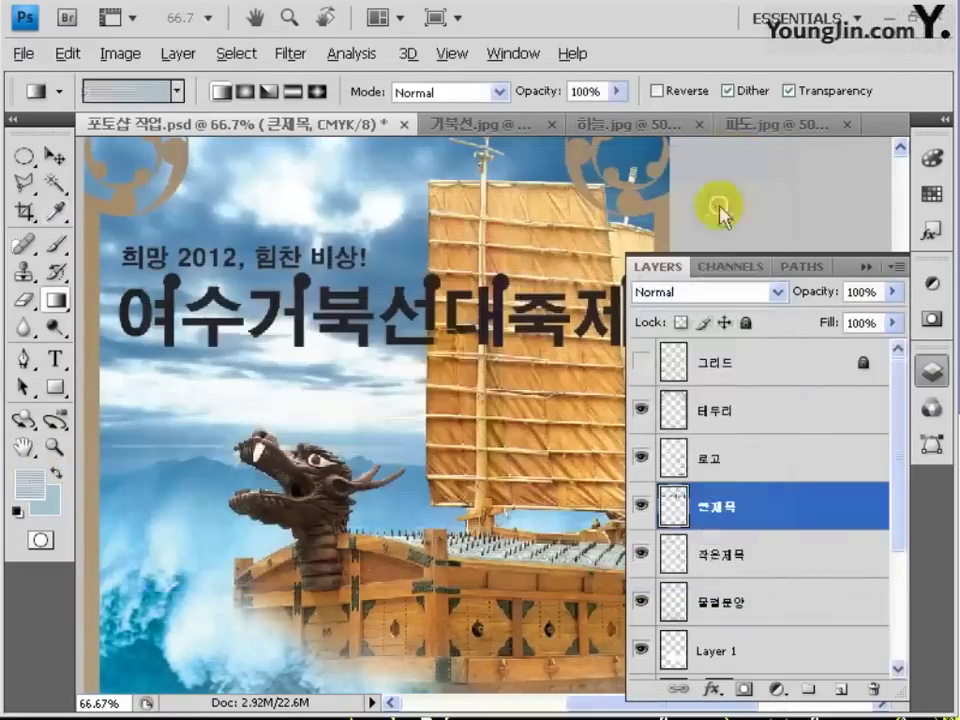
# Set the background colour to C 60, M 10, Y 0, K 0.
pyautogui.click(46, 500)
pyautogui.write('10')
pyautogui.press('Tab')
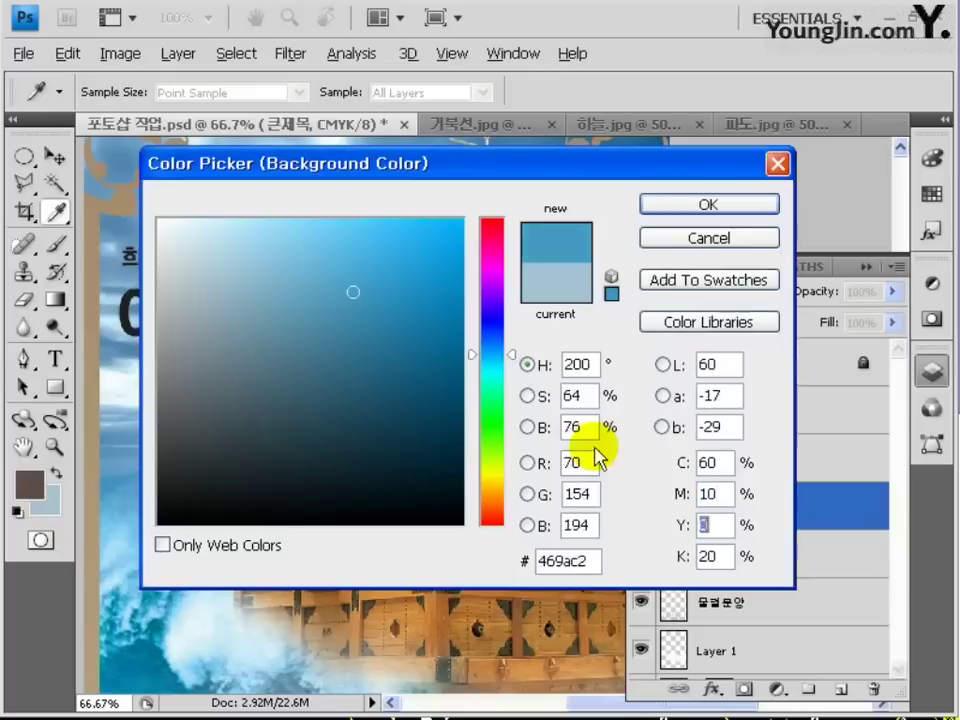
pyautogui.press('Tab')
pyautogui.write('0')
pyautogui.click(729, 206)
# Load the 큰제목 lettering as a selection, fill it with the brown-to-blue gradient from its top to its bottom, and deselect.
pyautogui.press('g')
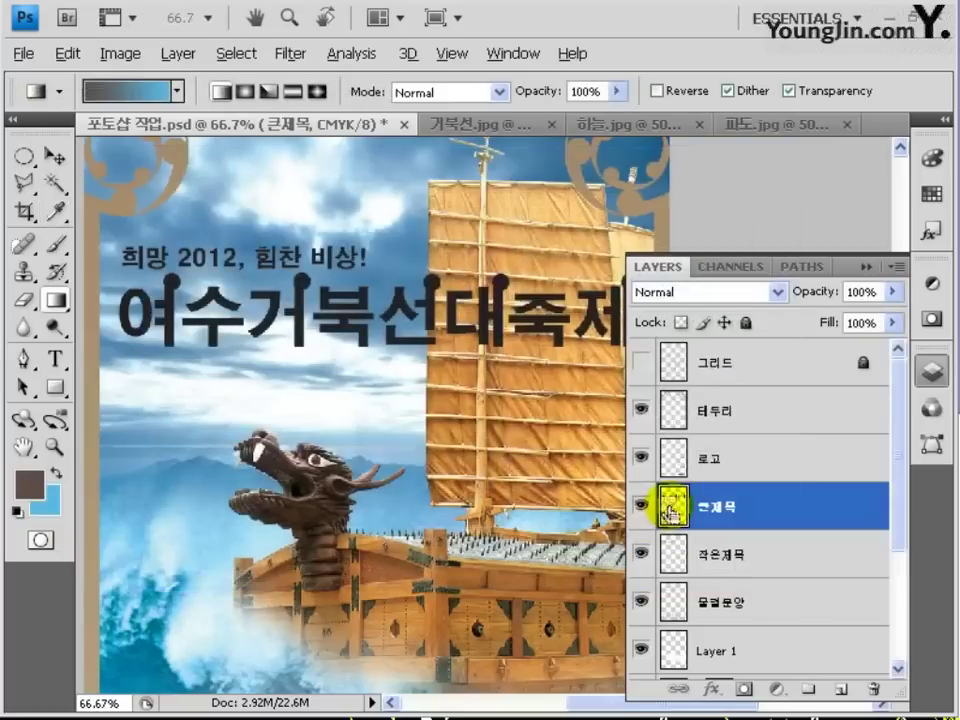
pyautogui.keyDown('ctrl'); pyautogui.click(666, 503); pyautogui.keyUp('ctrl')
pyautogui.moveTo(364, 279); pyautogui.dragTo(365, 337)
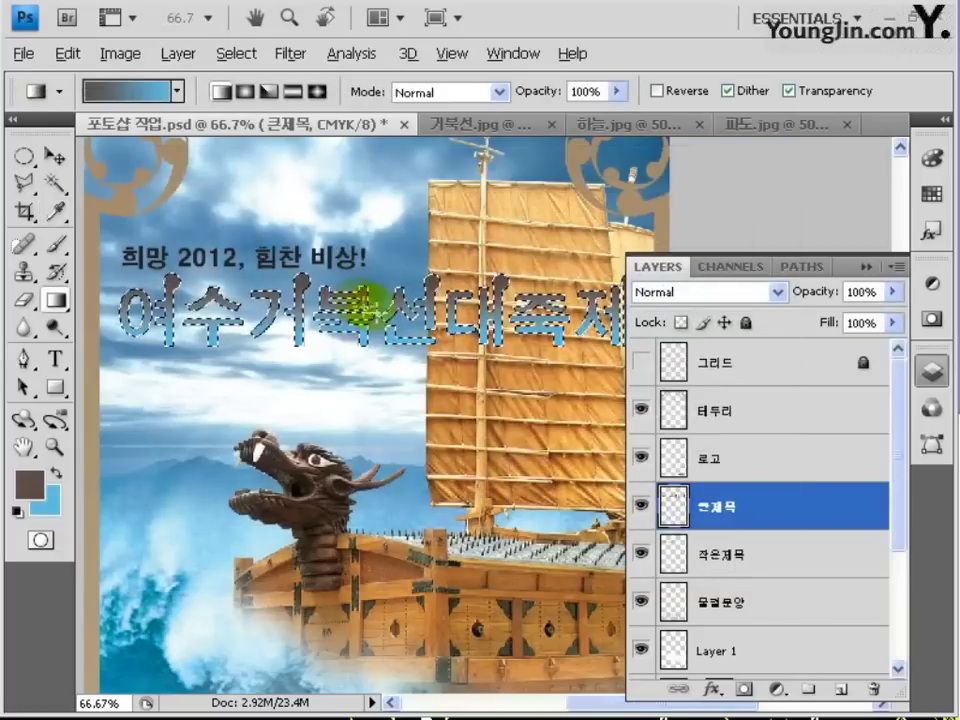
pyautogui.hotkey('ctrl', 'd')
# Add a Stroke layer style to the 큰제목 layer in pale yellow, C 0, M 0, Y 20, K 0.
pyautogui.rightClick(759, 507)
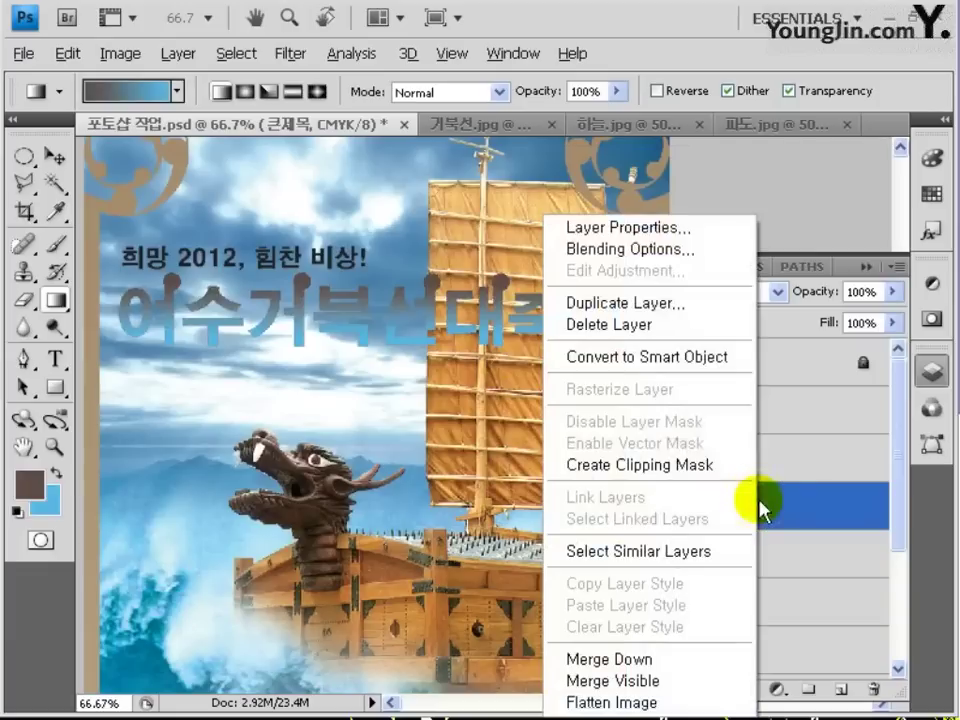
pyautogui.click(672, 251)
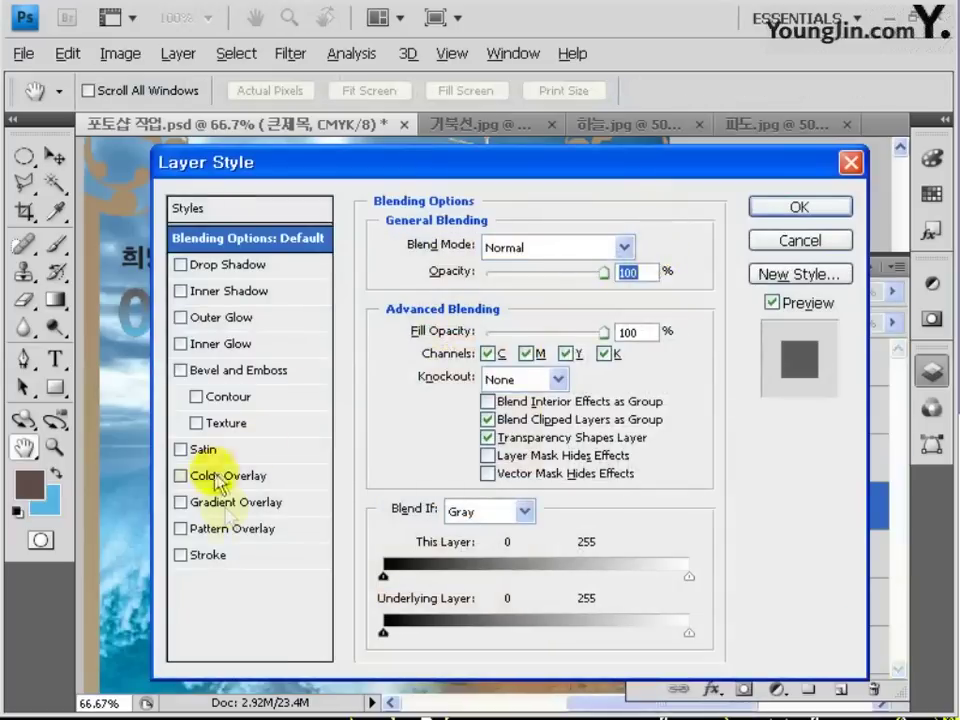
pyautogui.click(207, 557)
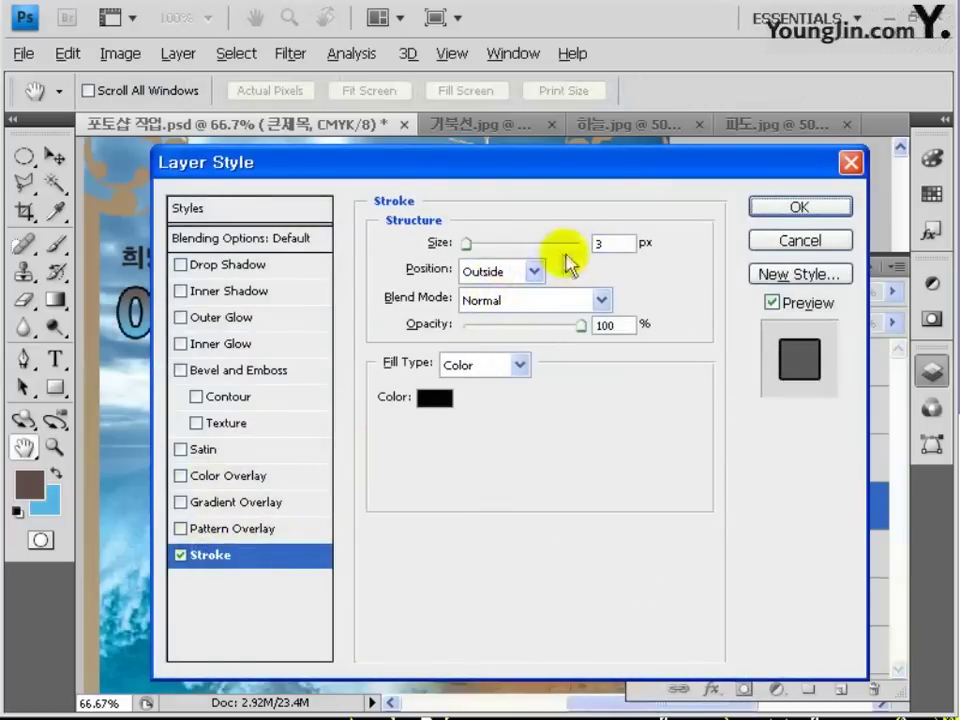
pyautogui.click(434, 398)
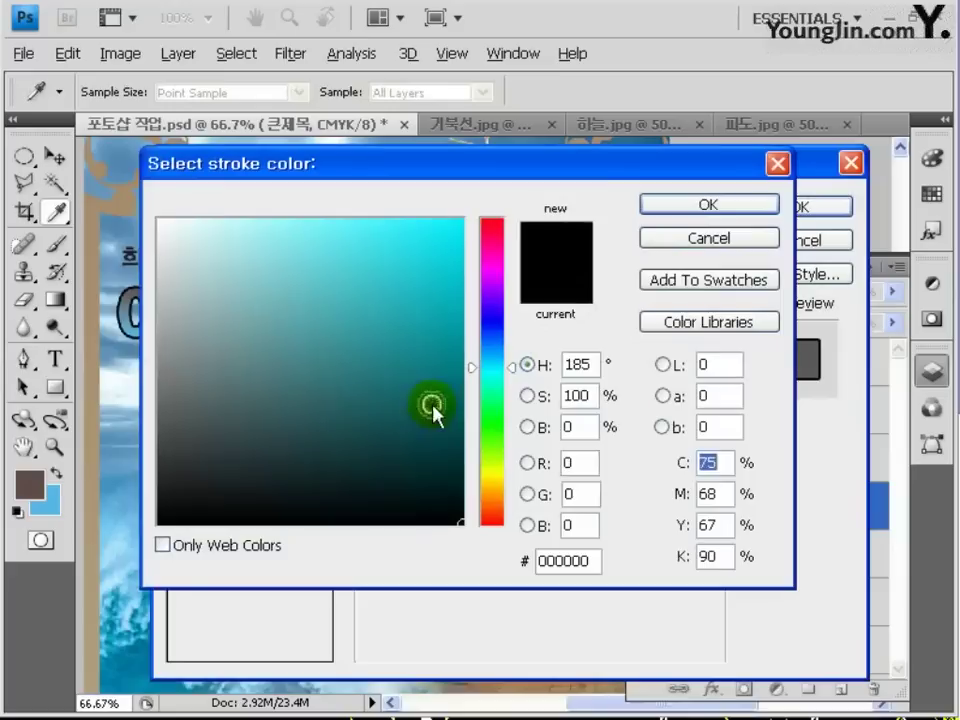
pyautogui.write('2')
pyautogui.press('Tab')
pyautogui.write('0')
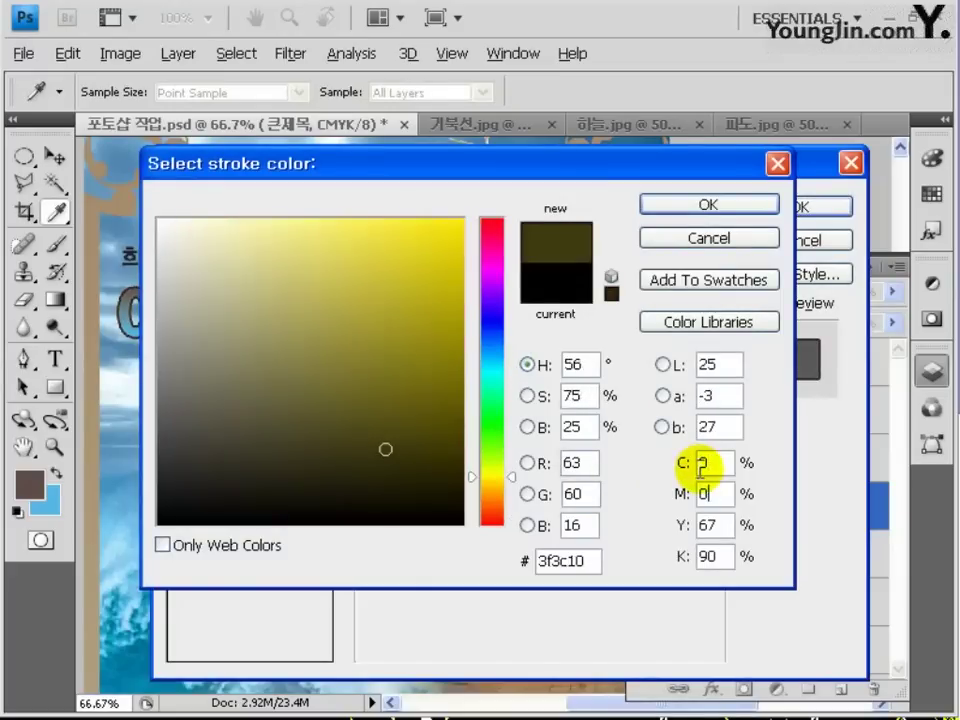
pyautogui.write('20')
pyautogui.press('Tab')
pyautogui.write('0')
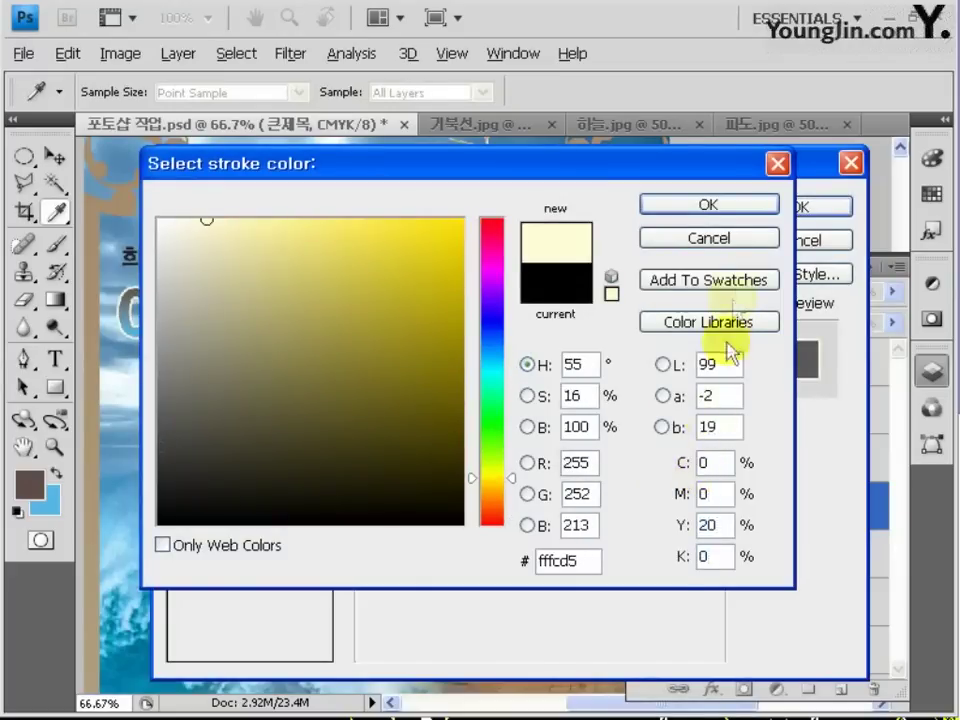
pyautogui.click(738, 205)
# Add Drop Shadow and Inner Shadow effects with their default settings to the 큰제목 layer and apply the layer style.
pyautogui.click(188, 264)
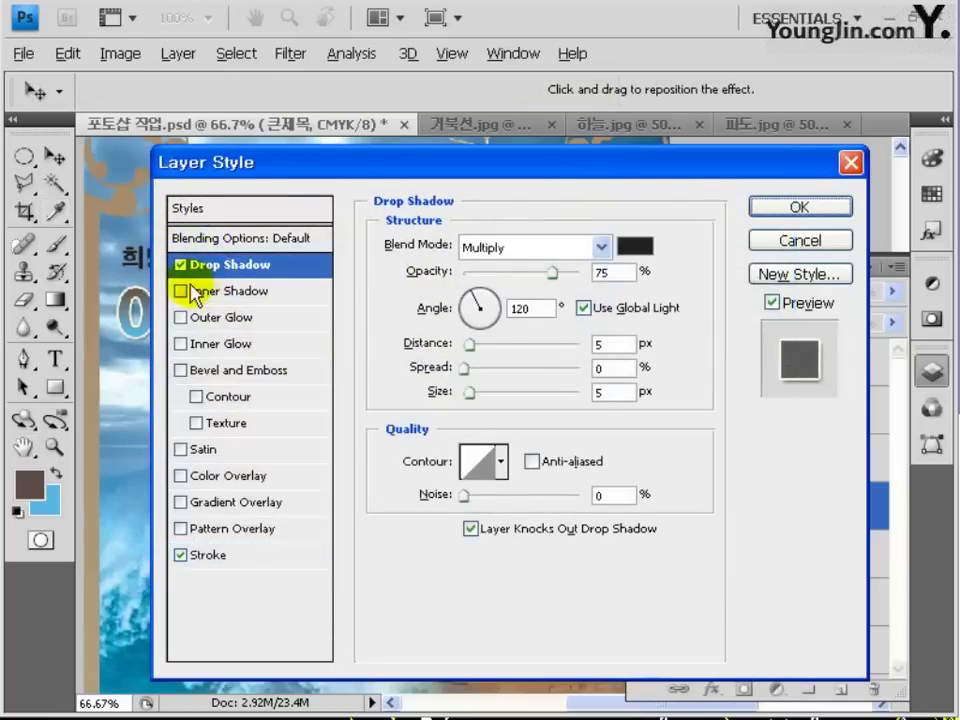
pyautogui.click(200, 291)
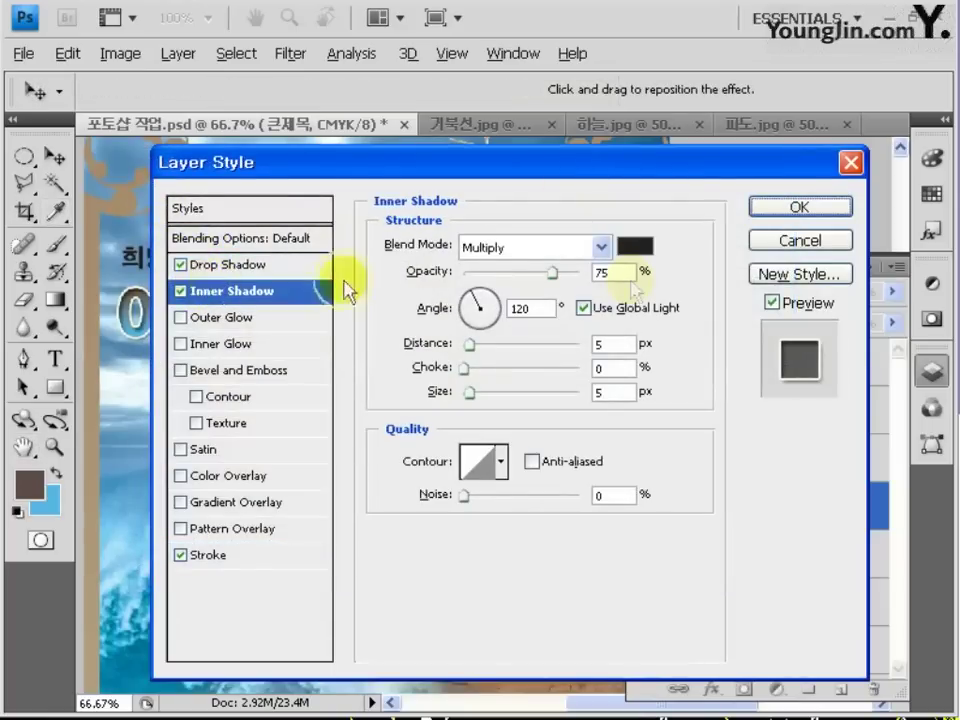
pyautogui.click(800, 207)
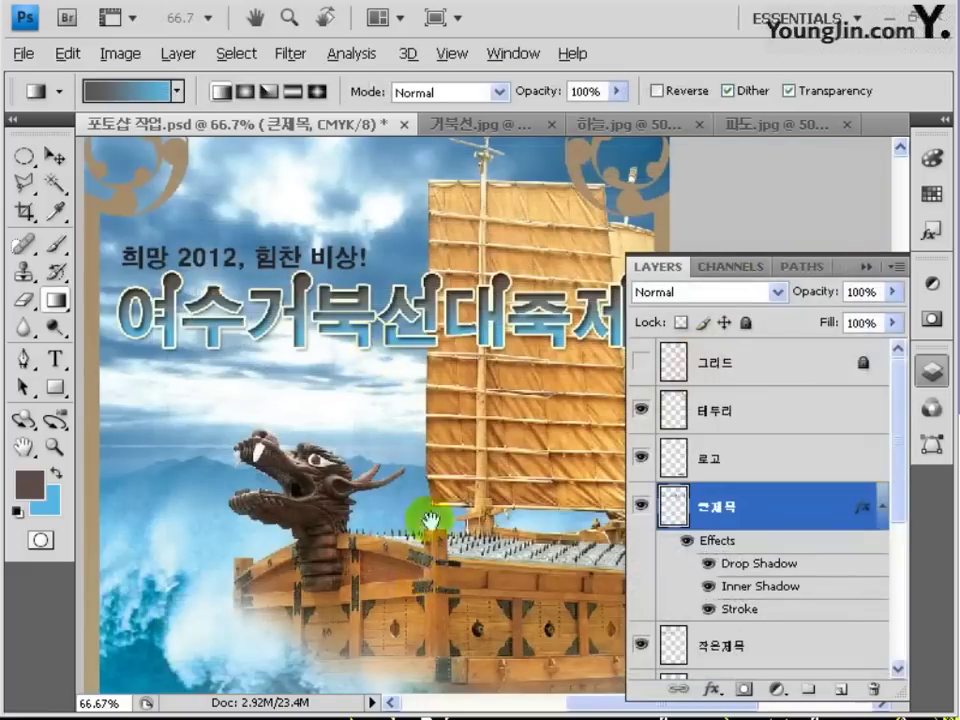
# Give the 작은제목 layer a Color Overlay effect in C 0, M 0, Y 20, K 0.
pyautogui.scroll(2, 430, 519)
pyautogui.scroll(-1, 735, 625)
pyautogui.click(735, 598)
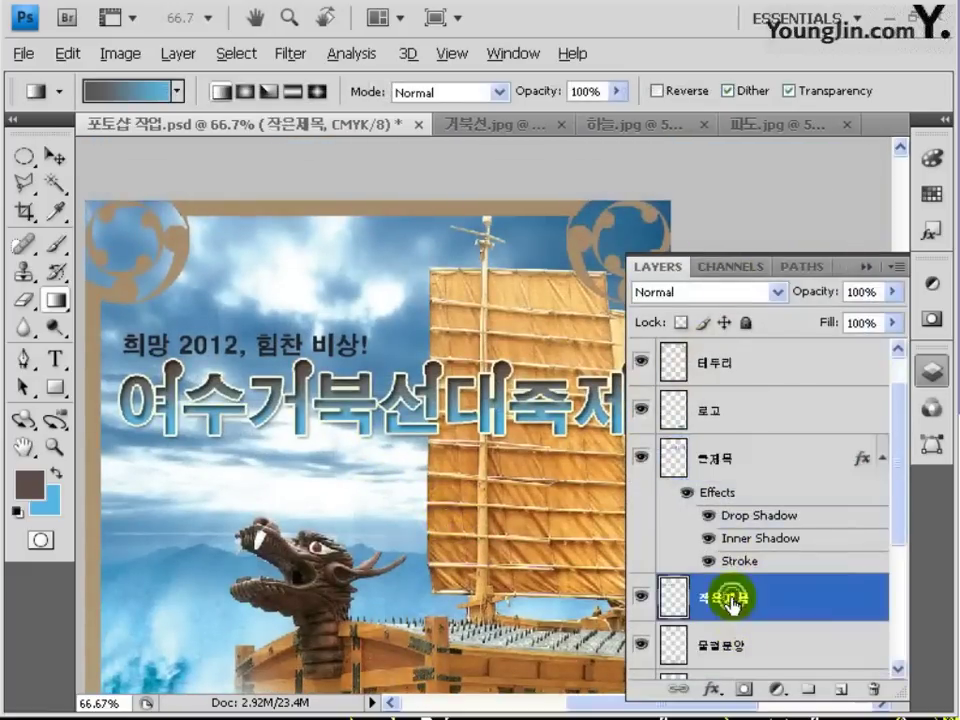
pyautogui.doubleClick(735, 598)
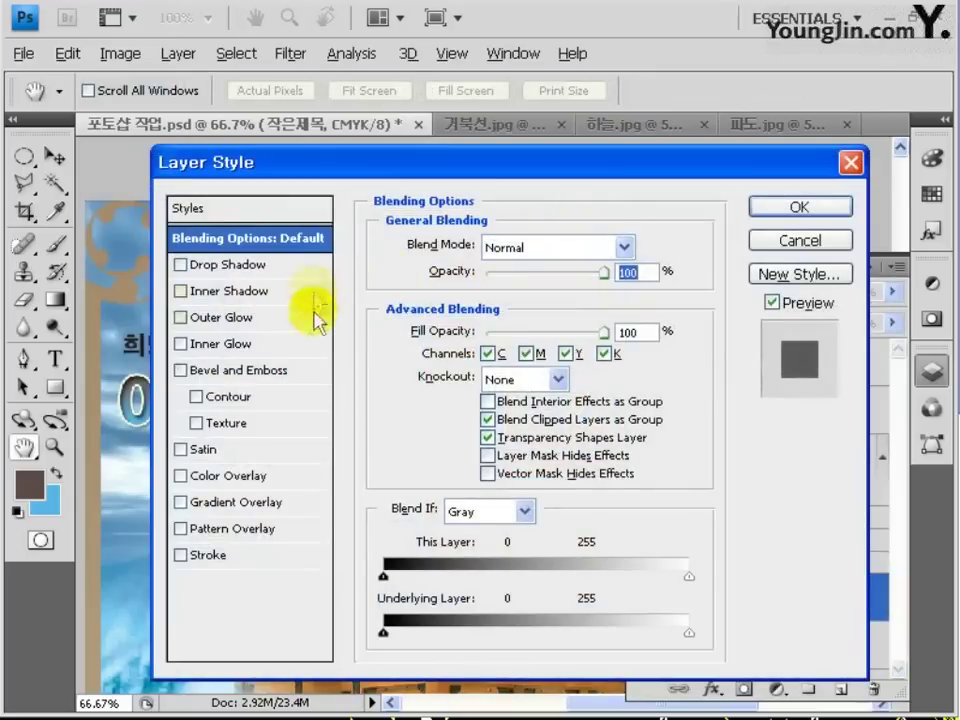
pyautogui.click(226, 478)
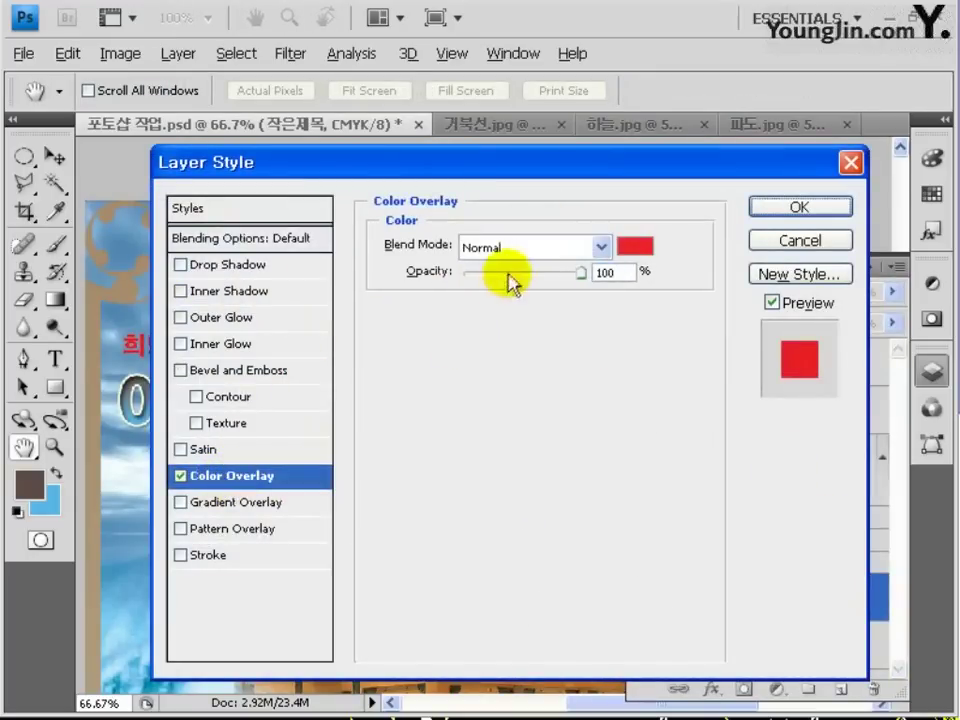
pyautogui.click(627, 249)
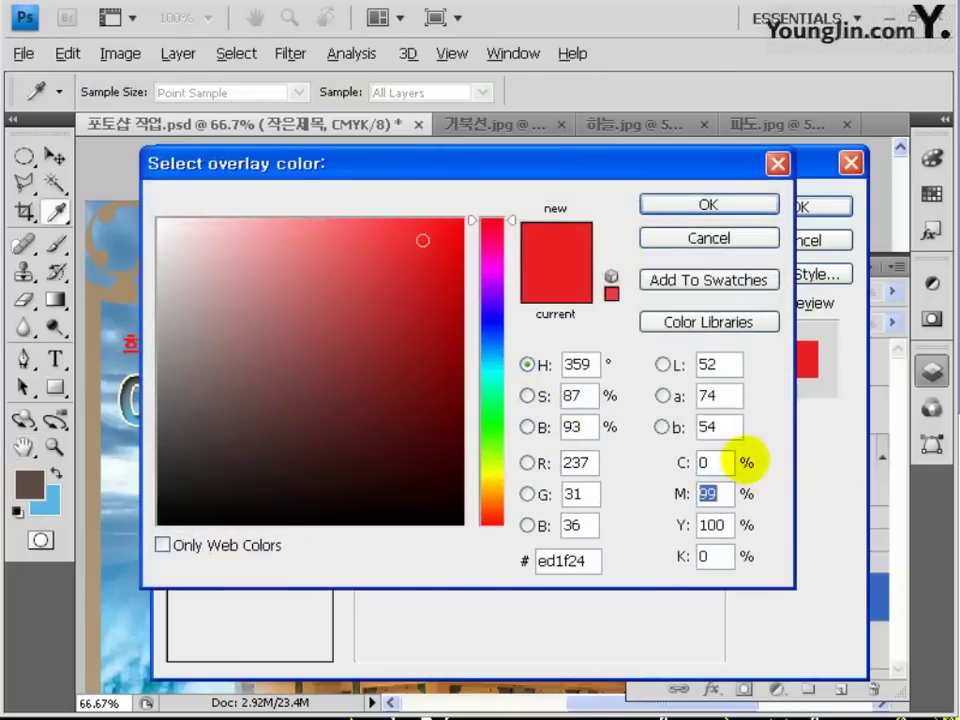
pyautogui.write('0')
pyautogui.press('Tab')
pyautogui.write('2')
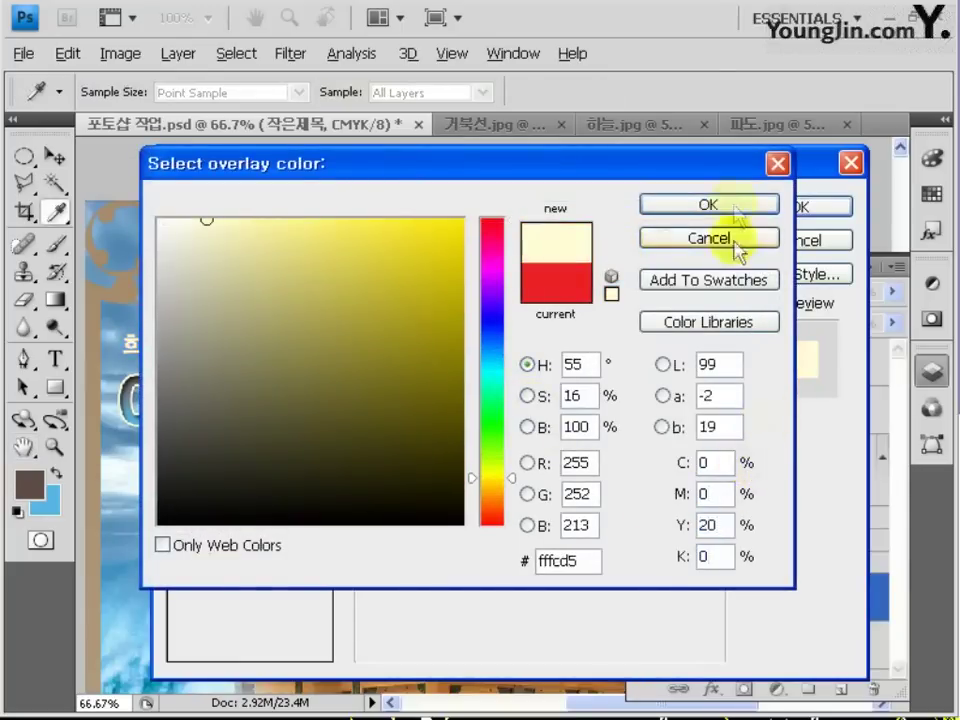
pyautogui.click(726, 205)
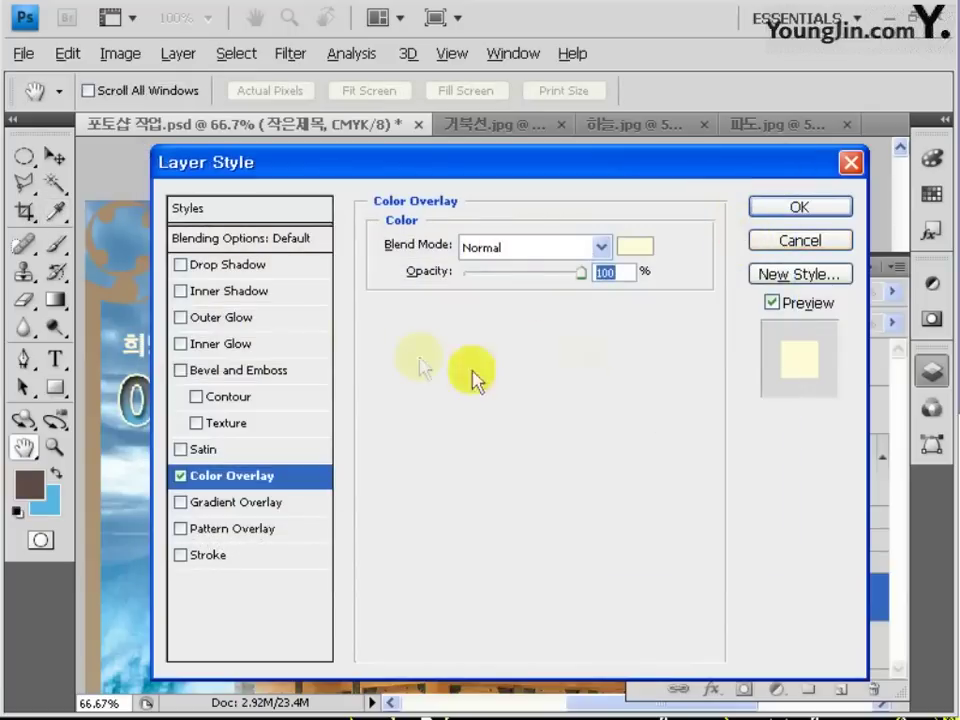
# Add a Drop Shadow to the 작은제목 layer with Normal blend mode and the colour C 70, M 30, Y 40, K 0.
pyautogui.click(262, 264)
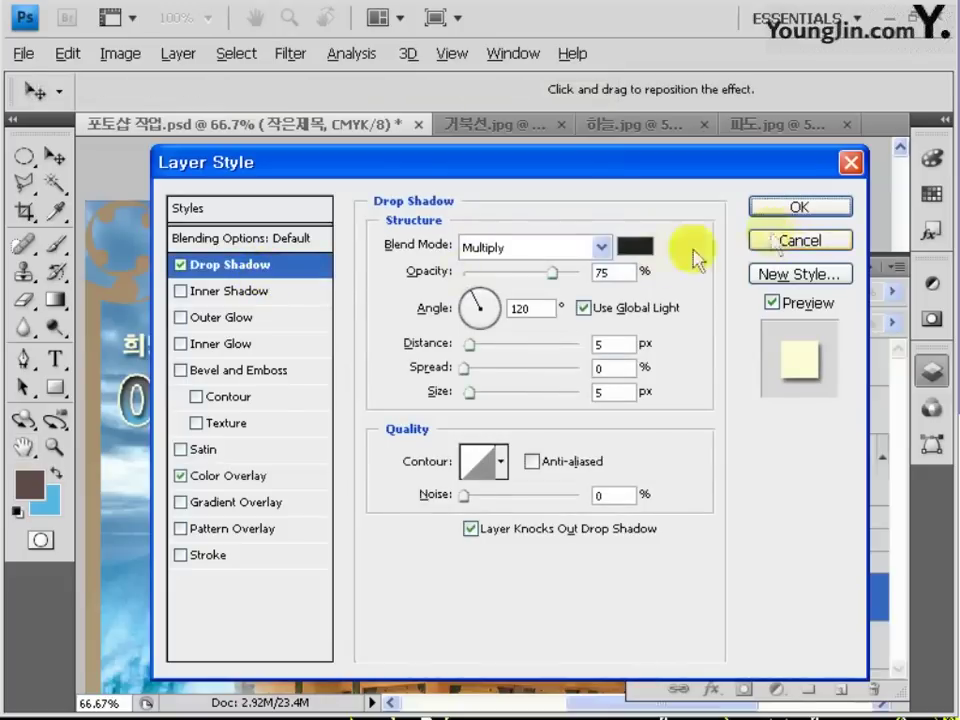
pyautogui.click(601, 247)
pyautogui.click(525, 14)
pyautogui.click(634, 246)
pyautogui.write('70')
pyautogui.press('Tab')
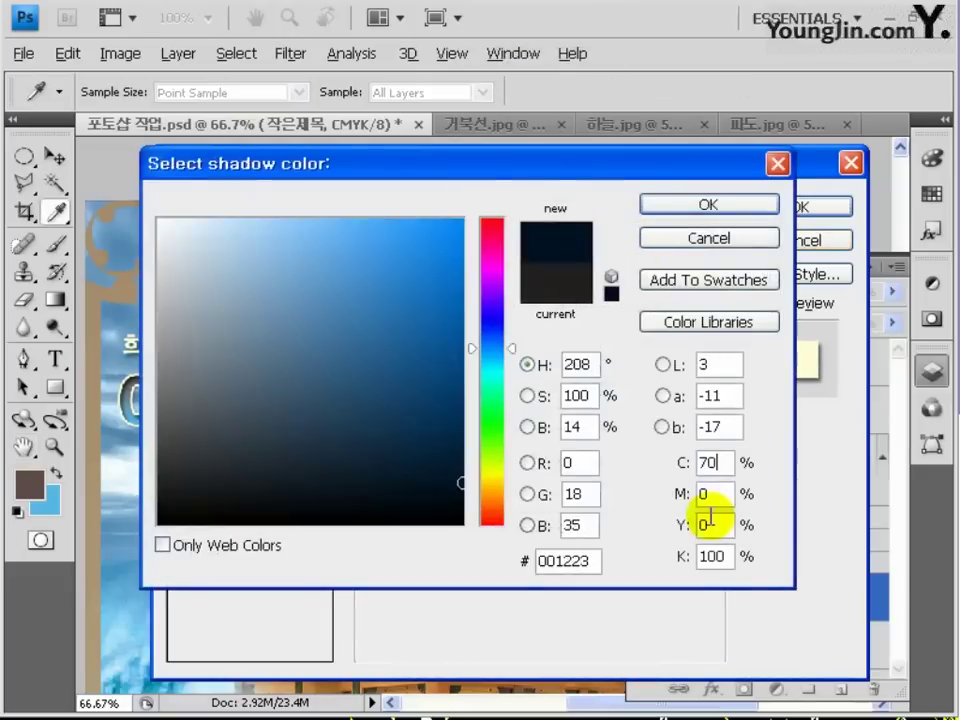
pyautogui.write('30')
pyautogui.press('Tab')
pyautogui.write('40')
pyautogui.press('Tab')
pyautogui.write('0')
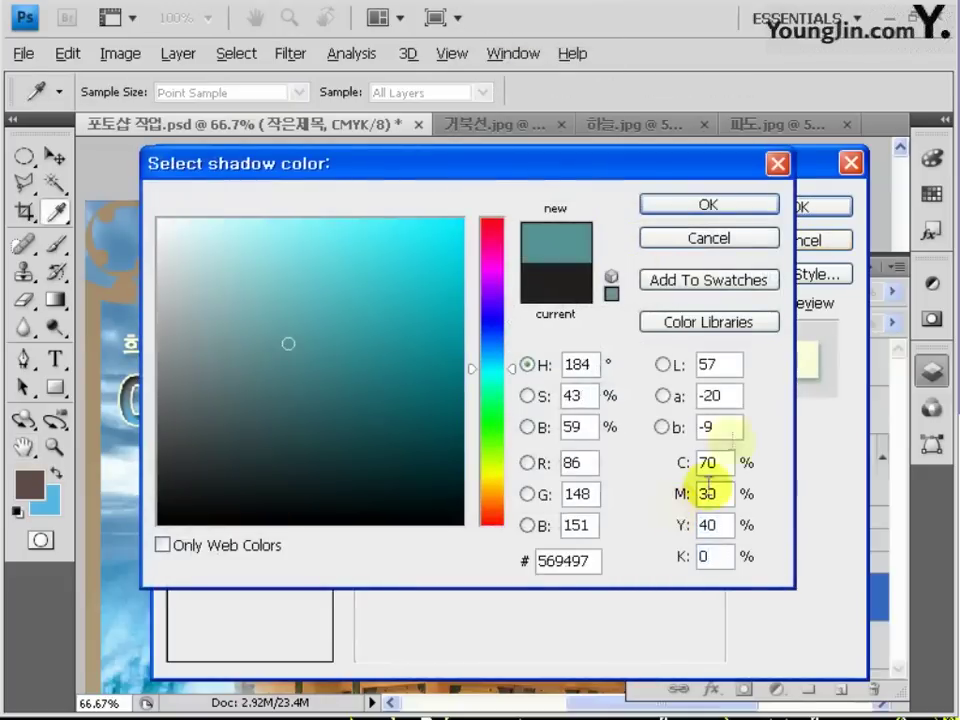
pyautogui.click(710, 205)
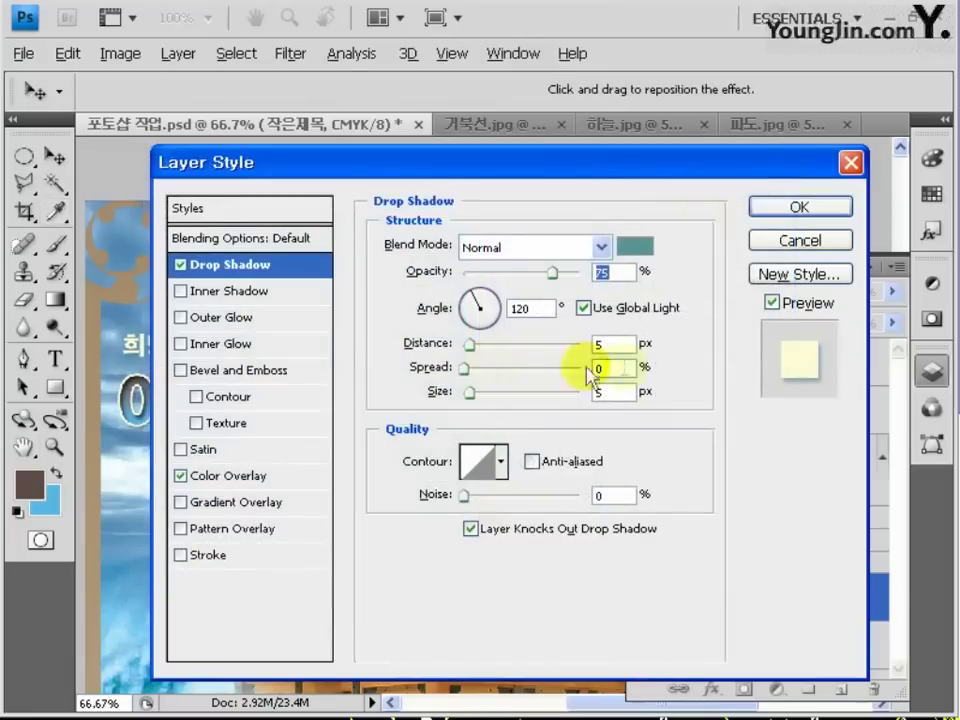
# Set the 작은제목 drop shadow's size to 0 px and apply the layer style.
pyautogui.moveTo(620, 392); pyautogui.dragTo(555, 396)
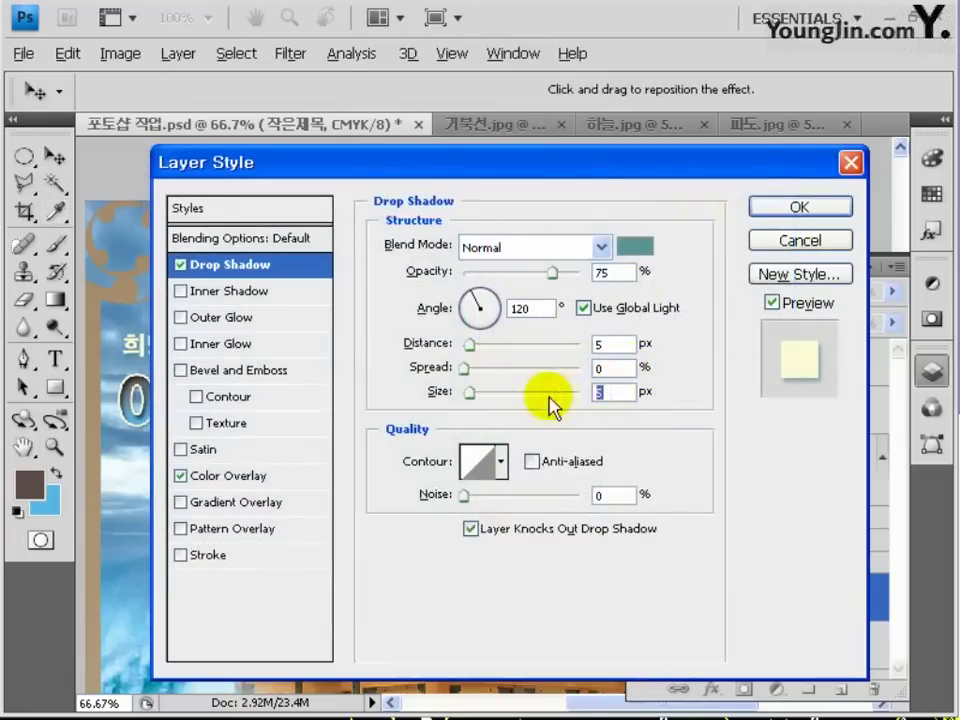
pyautogui.write('0')
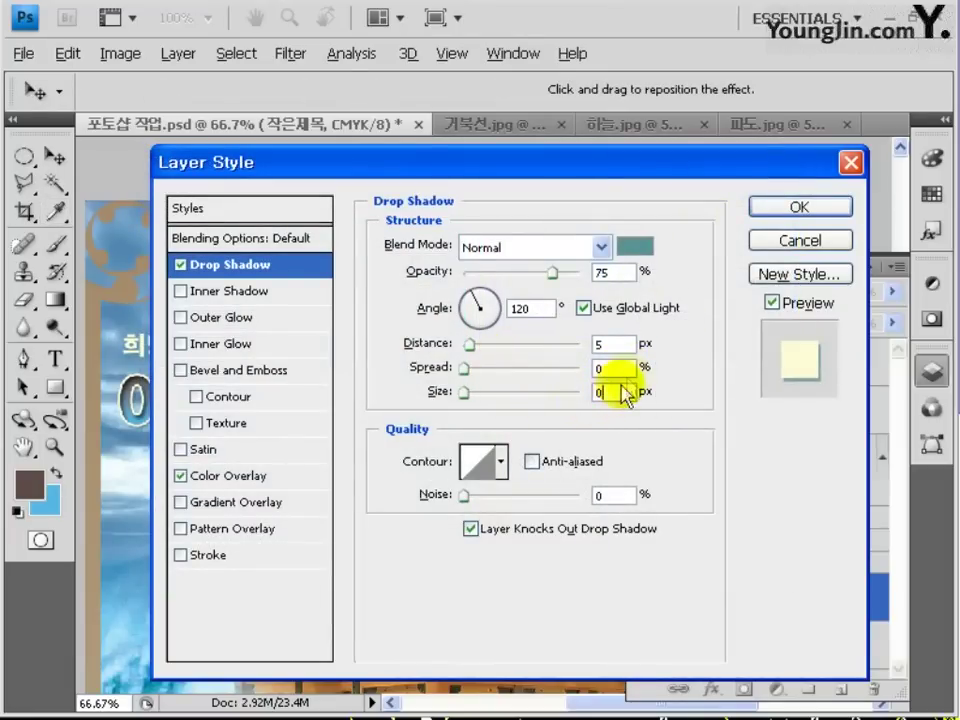
pyautogui.click(782, 207)
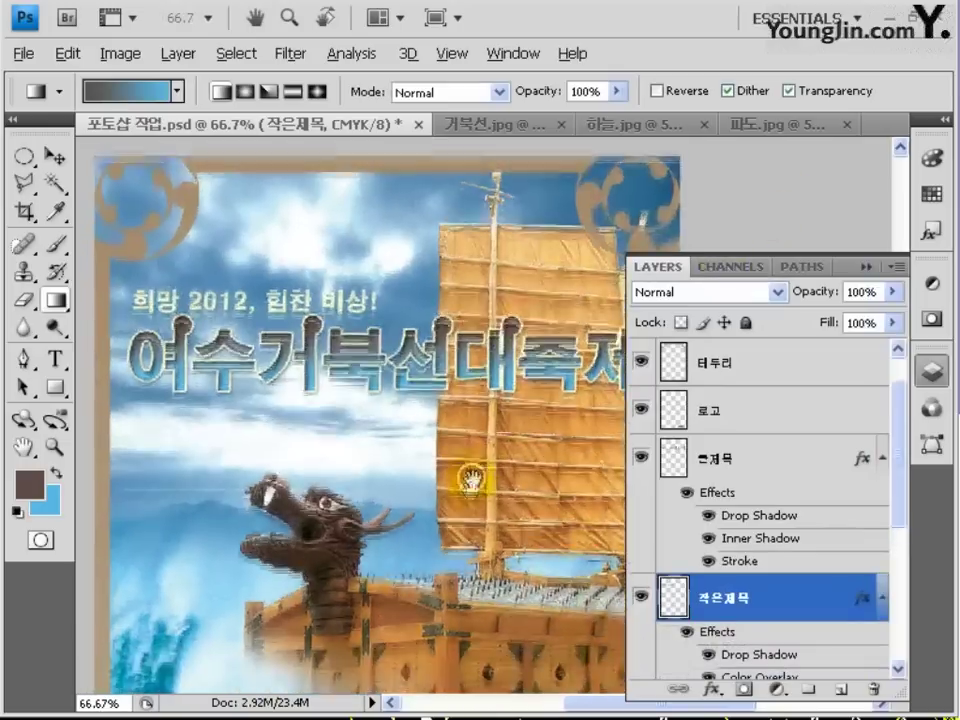
# Darken the 로고 layer with Levels, sampling the black point from the logo's lettering.
pyautogui.moveTo(470, 480); pyautogui.dragTo(510, 444)
pyautogui.click(735, 440)
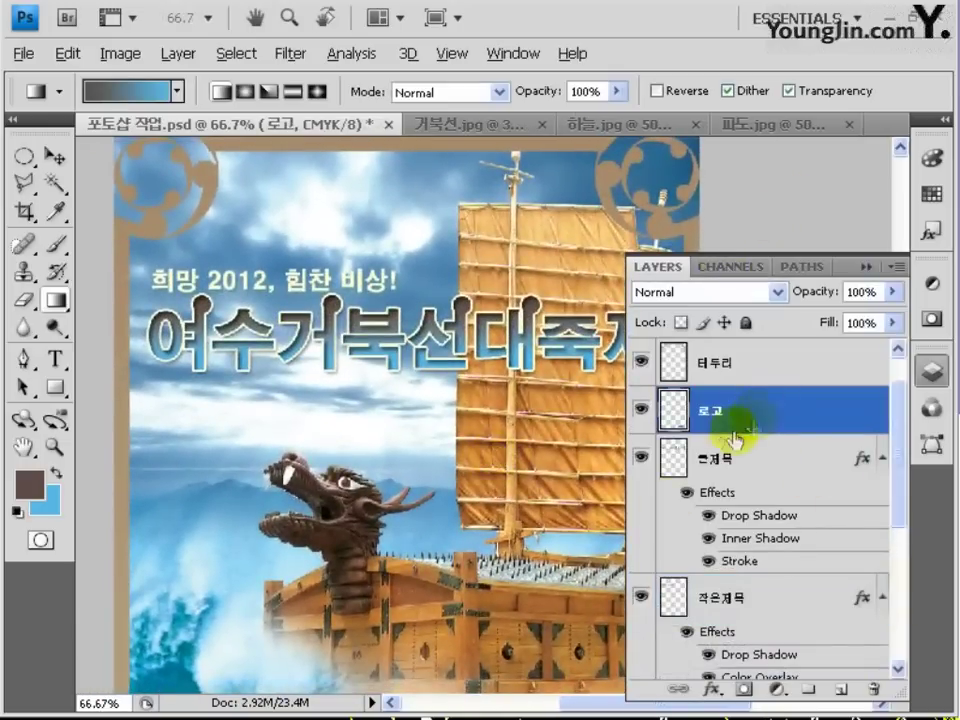
pyautogui.moveTo(482, 553); pyautogui.dragTo(448, 285)
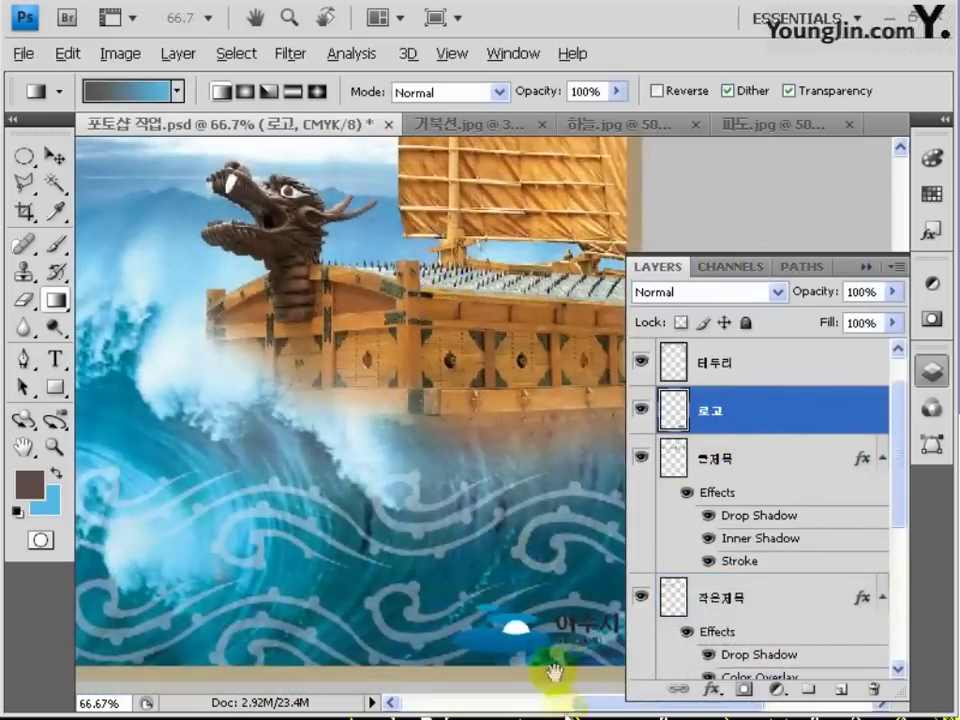
pyautogui.moveTo(553, 672); pyautogui.dragTo(531, 636)
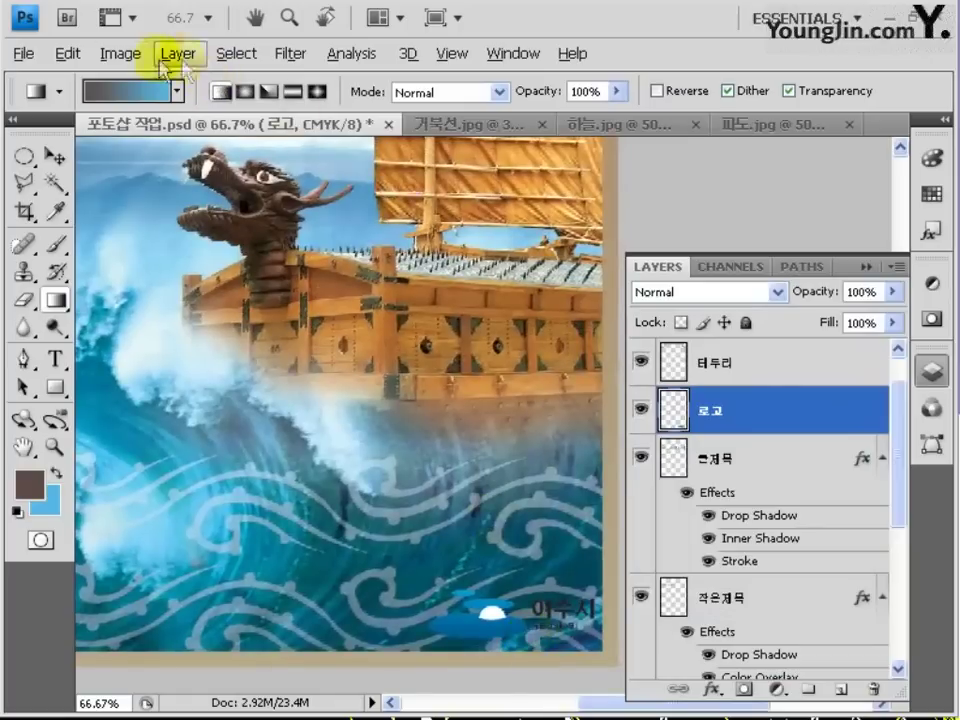
pyautogui.click(122, 53)
pyautogui.moveTo(140, 108)
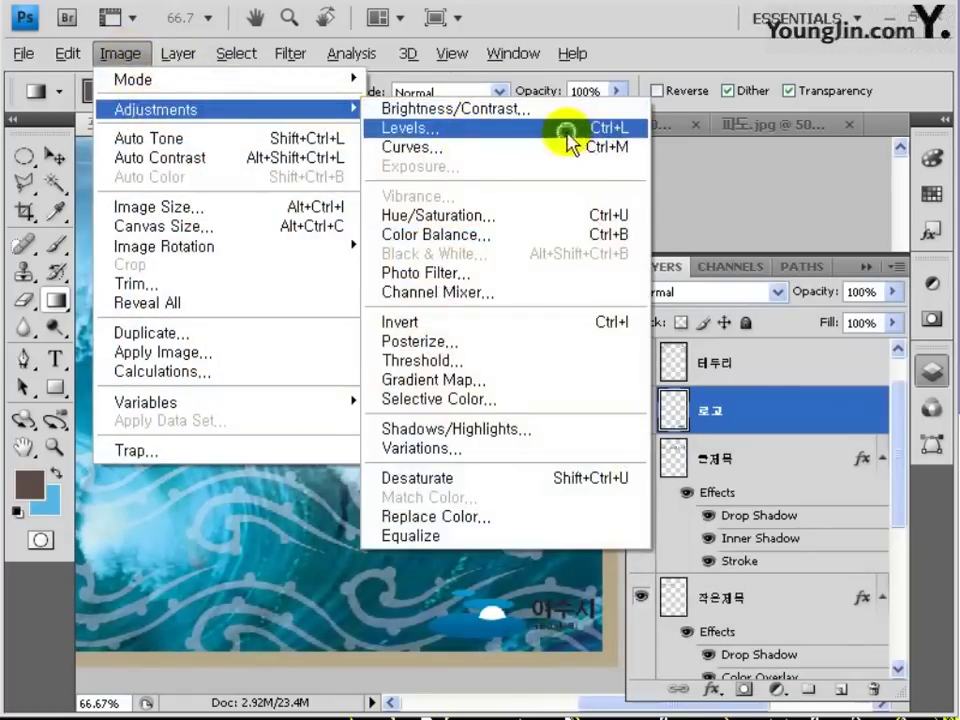
pyautogui.click(566, 132)
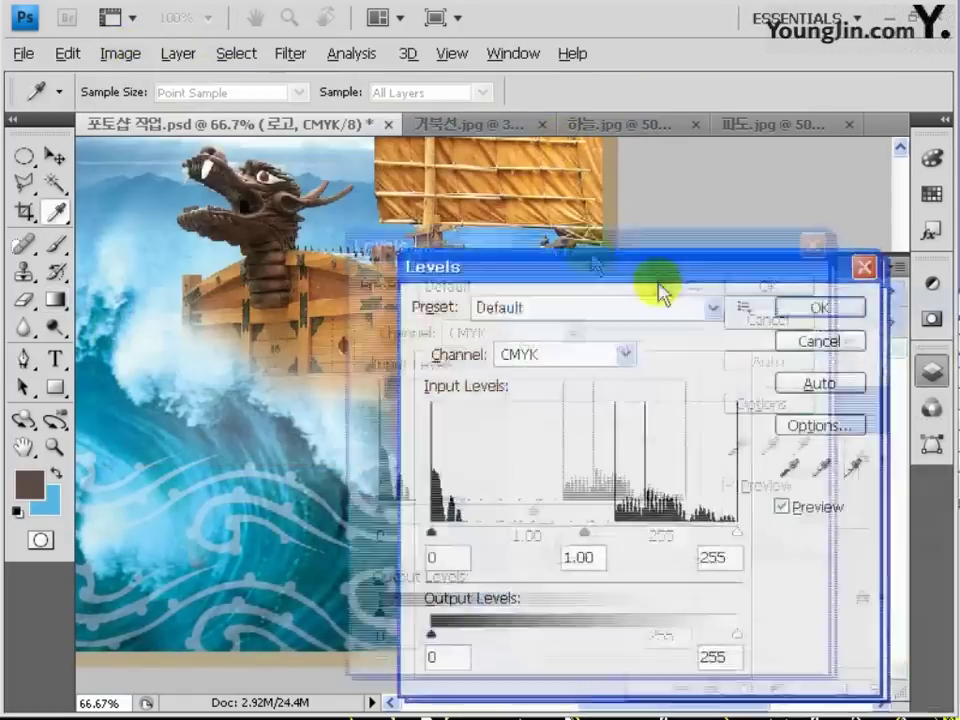
pyautogui.moveTo(660, 280); pyautogui.dragTo(422, 190)
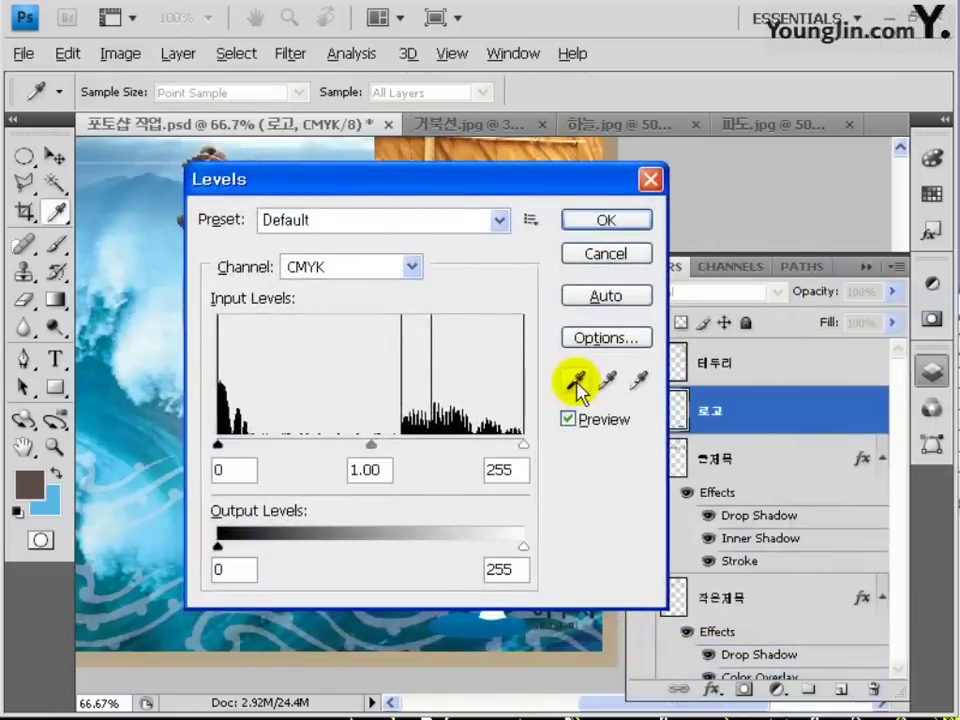
pyautogui.click(577, 386)
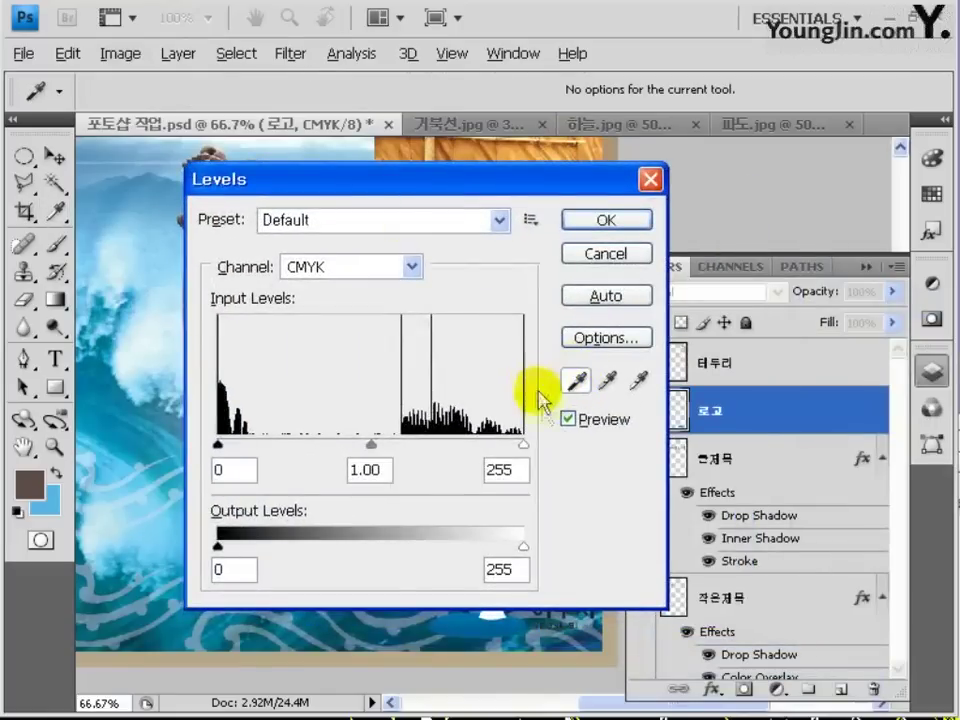
pyautogui.moveTo(540, 637); pyautogui.dragTo(533, 662)
pyautogui.click(537, 636)
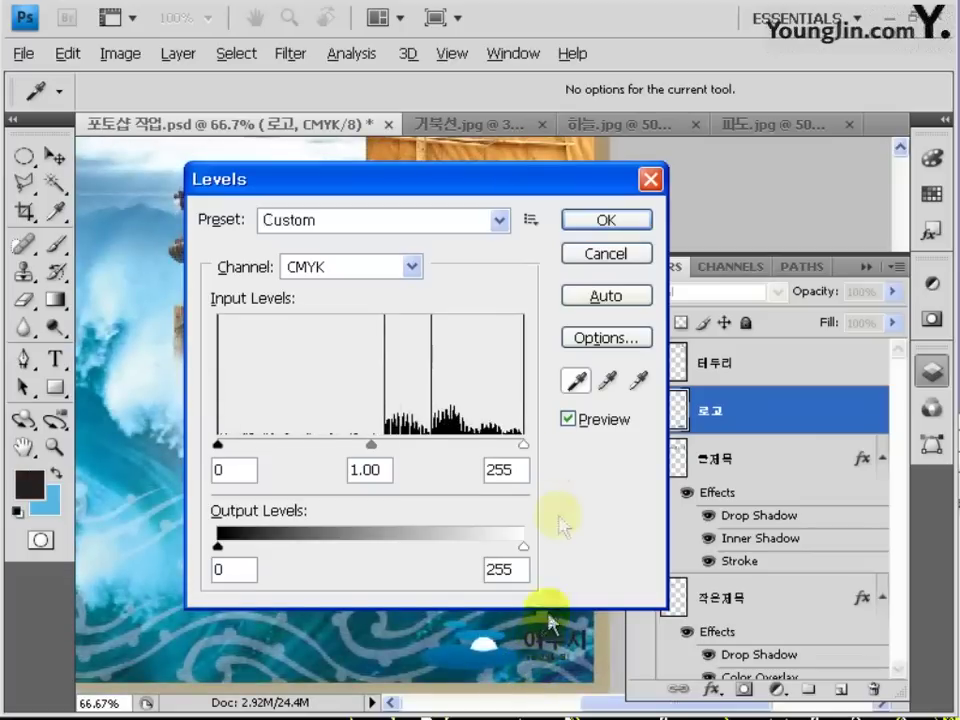
pyautogui.click(612, 218)
# Give the 로고 layer a 2 px outside Stroke in C 0, M 0, Y 0, K 0 and a Drop Shadow with default settings.
pyautogui.moveTo(514, 561); pyautogui.dragTo(514, 600)
pyautogui.doubleClick(828, 410)
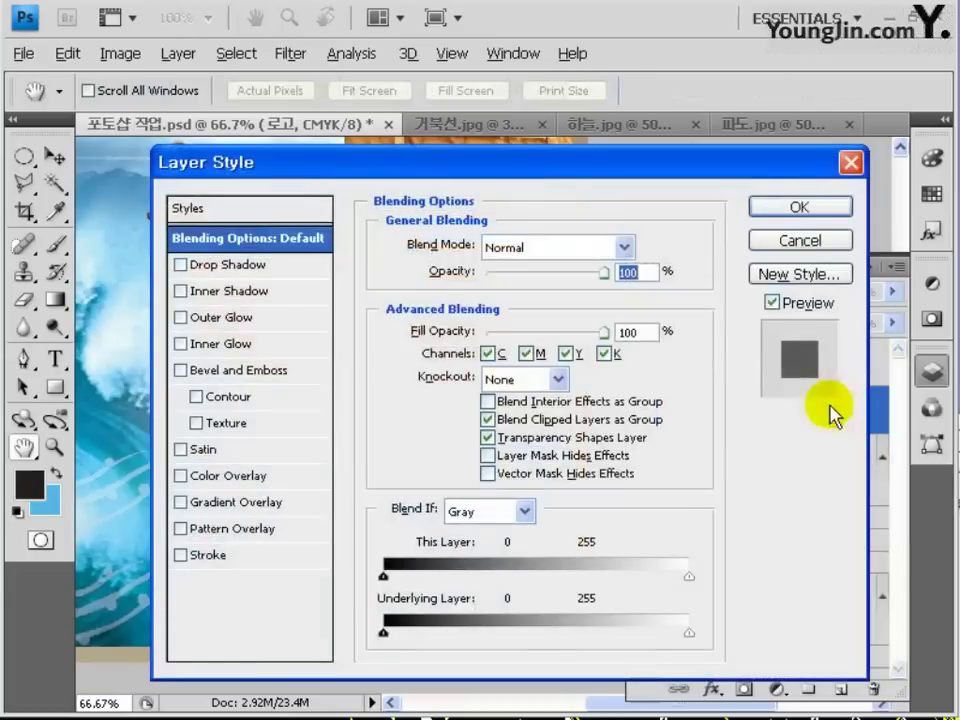
pyautogui.click(225, 556)
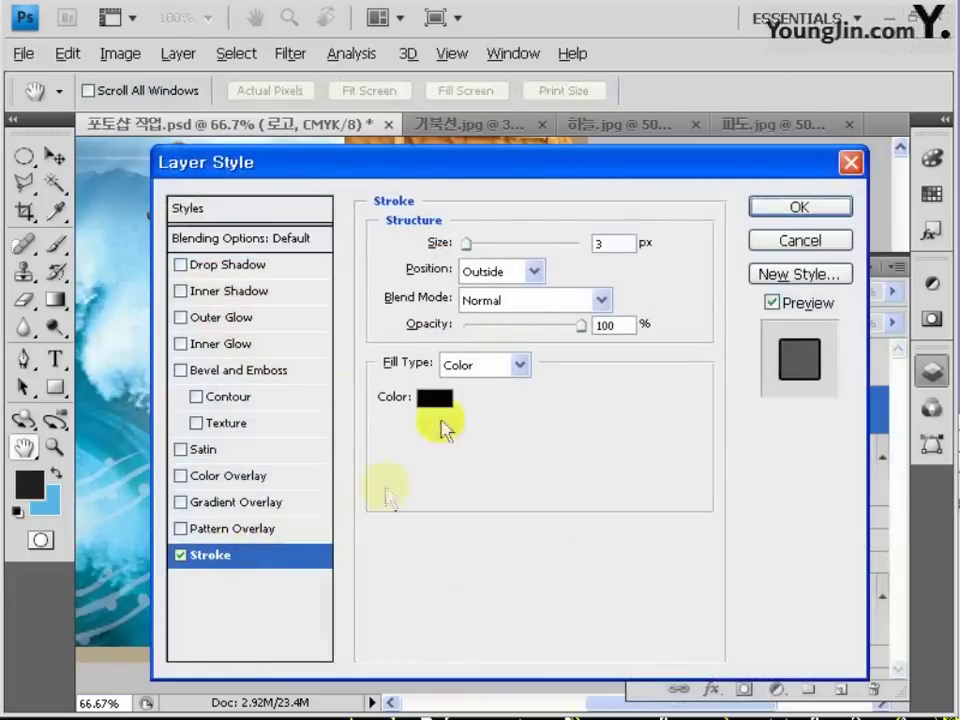
pyautogui.doubleClick(610, 243)
pyautogui.write('2')
pyautogui.click(436, 398)
pyautogui.write('0')
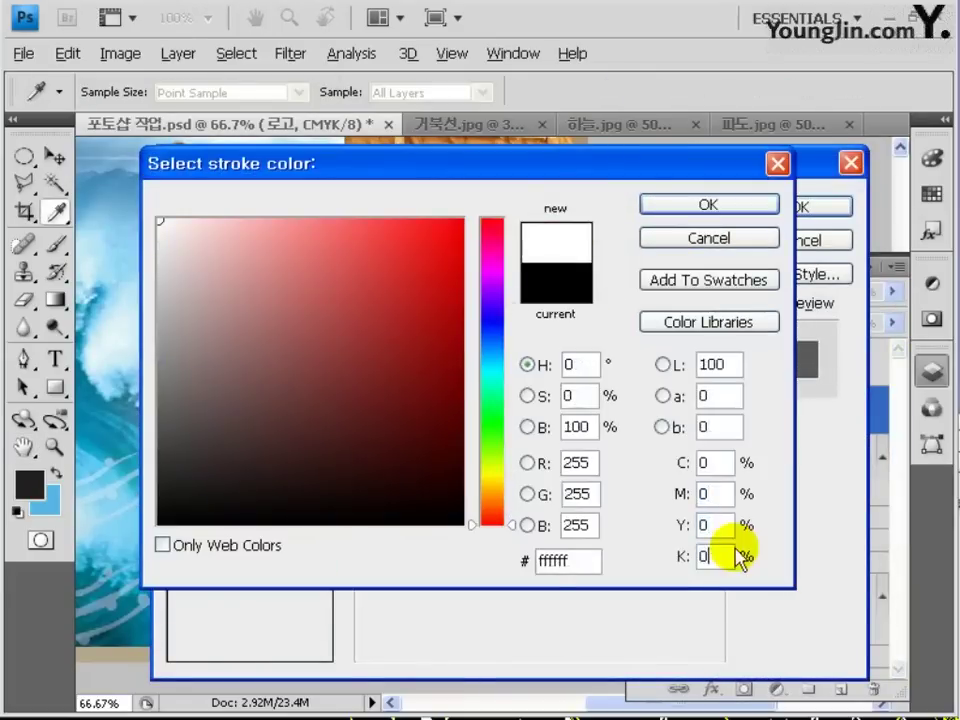
pyautogui.click(755, 204)
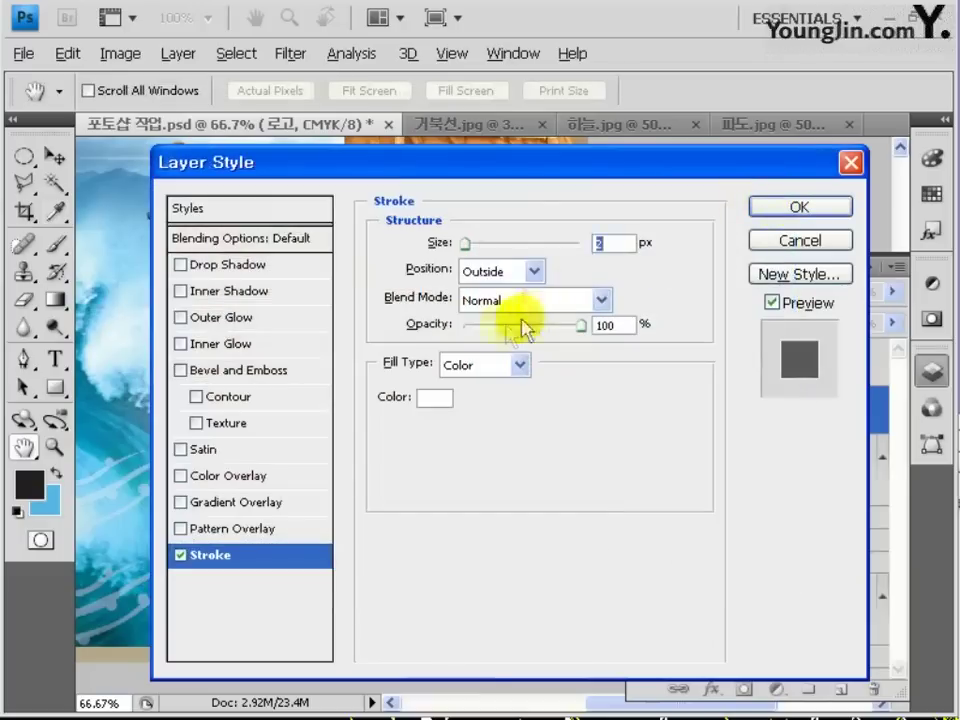
pyautogui.click(245, 265)
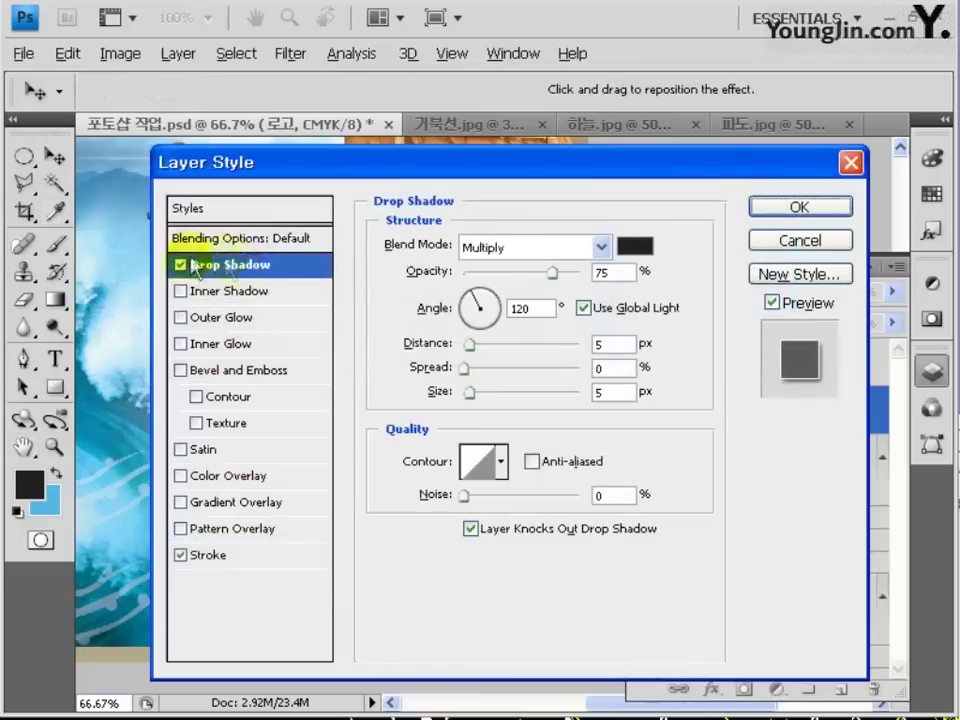
pyautogui.click(778, 207)
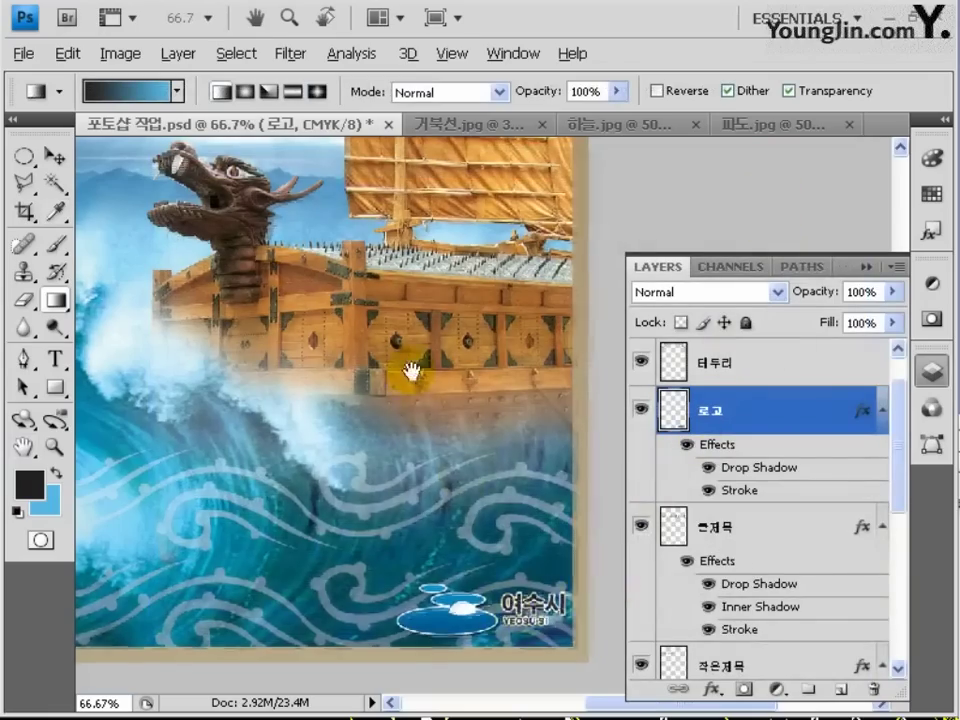
# Show the 그리드 layer over the poster as a layout guide.
pyautogui.moveTo(407, 371); pyautogui.dragTo(481, 378)
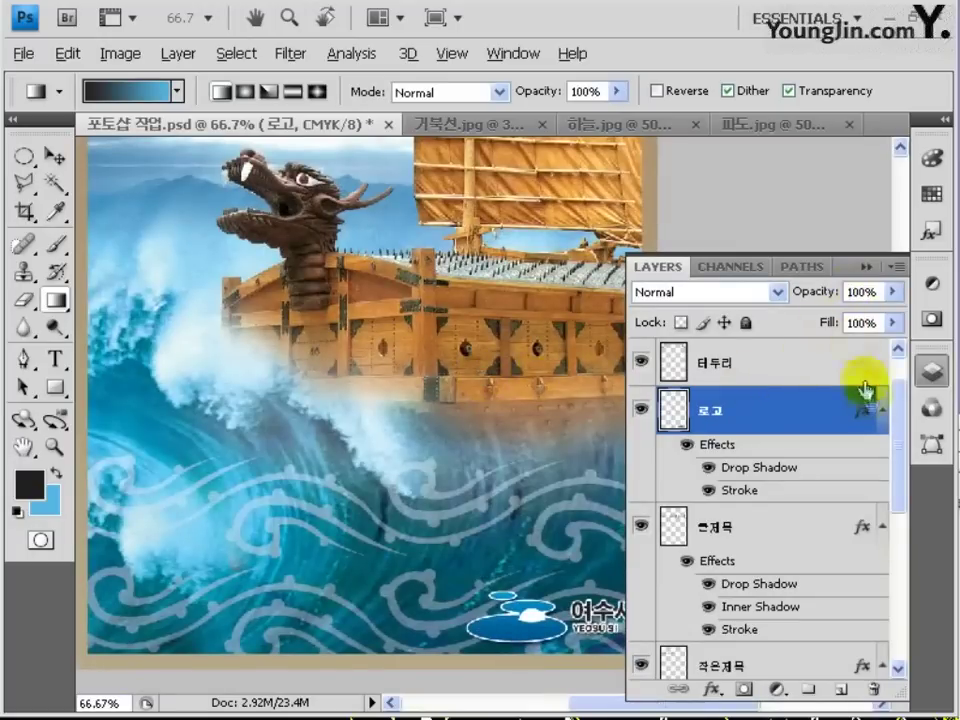
pyautogui.scroll(1, 860, 395)
pyautogui.click(642, 364)
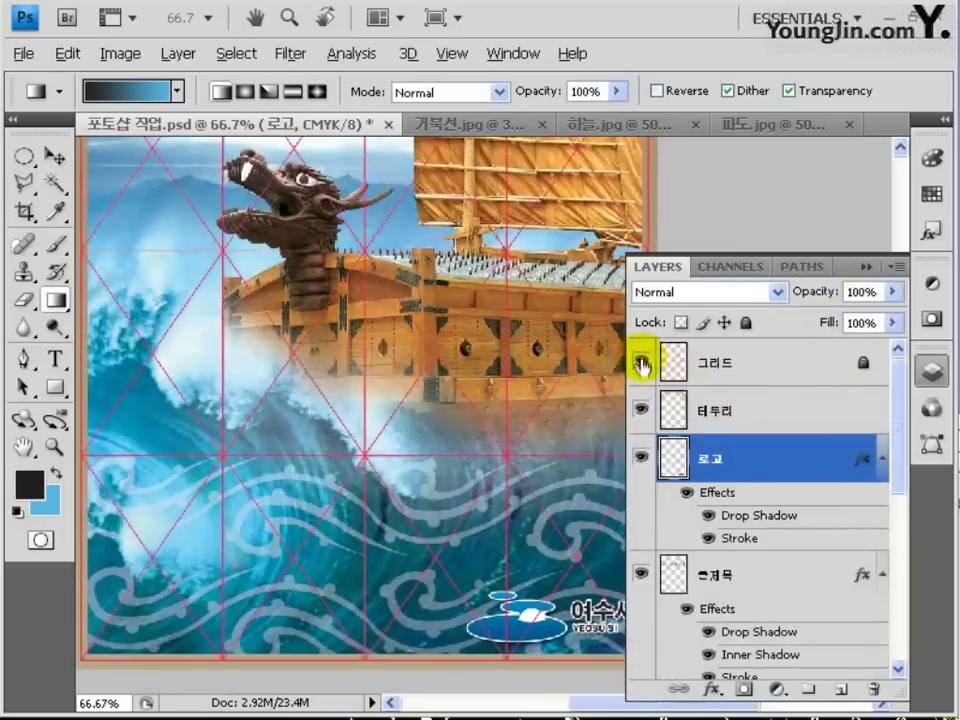
pyautogui.moveTo(453, 427); pyautogui.dragTo(454, 439)
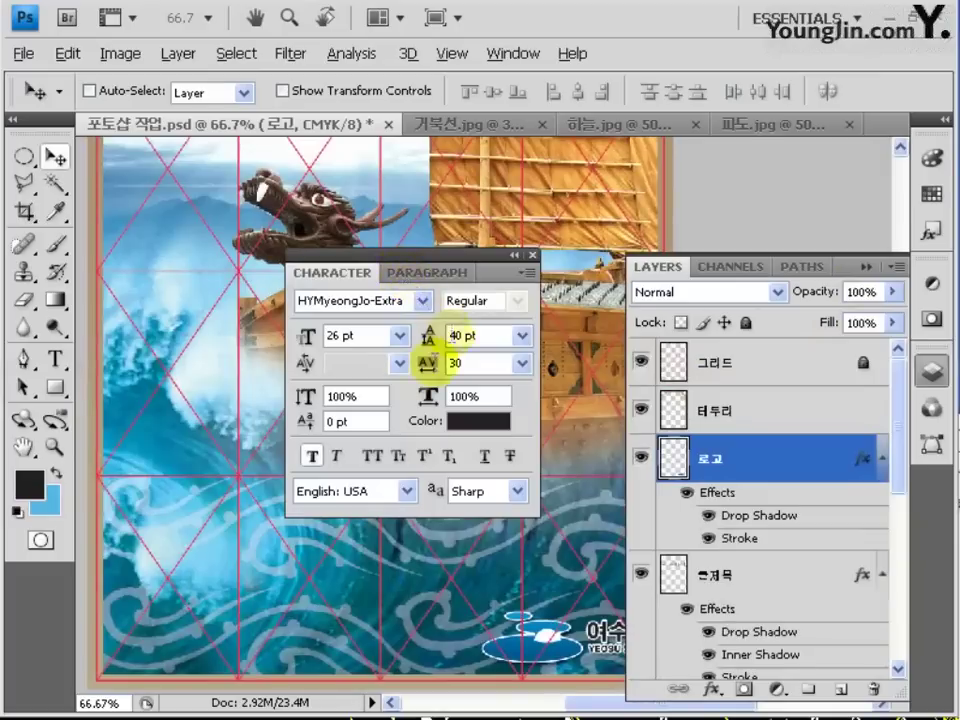
# Close the Character settings and set the Type tool's text colour to C 50, M 70, Y 70, K 50.
pyautogui.click(533, 256)
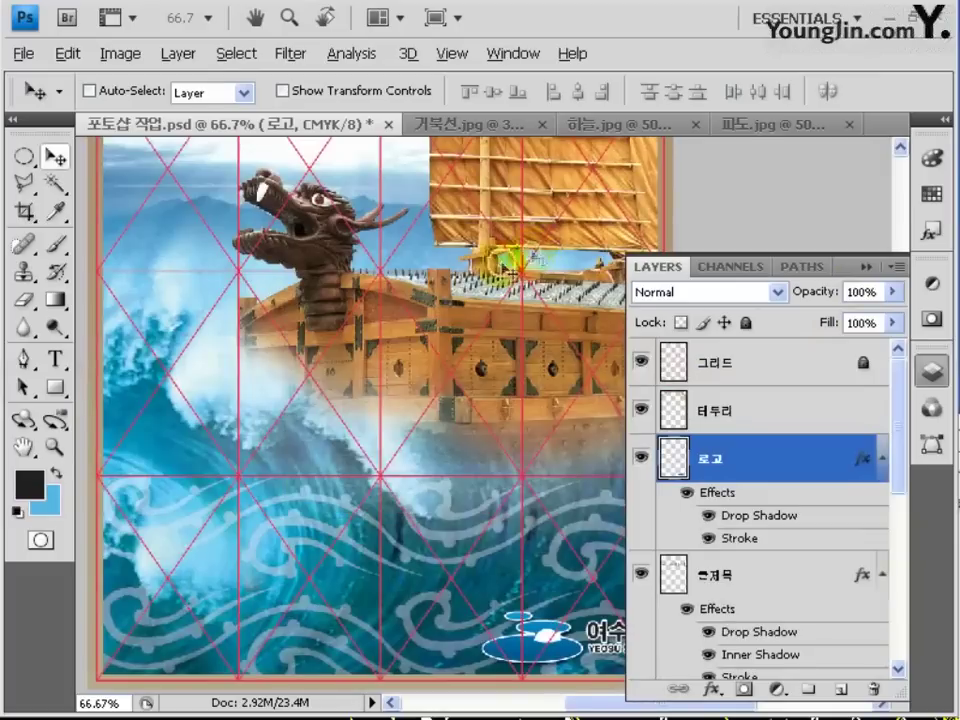
pyautogui.click(57, 360)
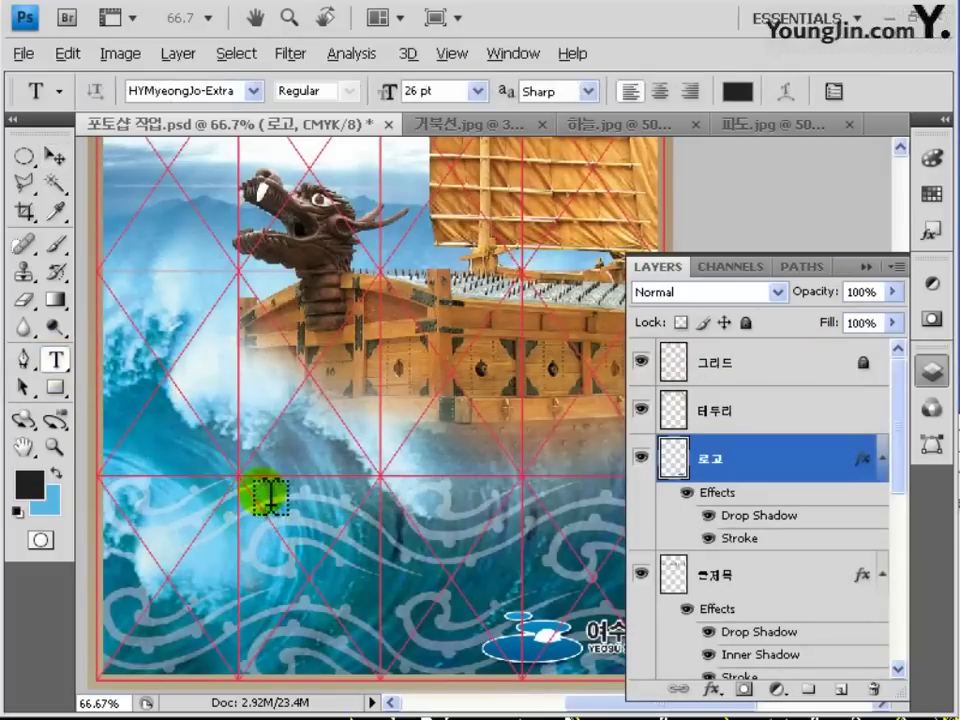
pyautogui.click(738, 91)
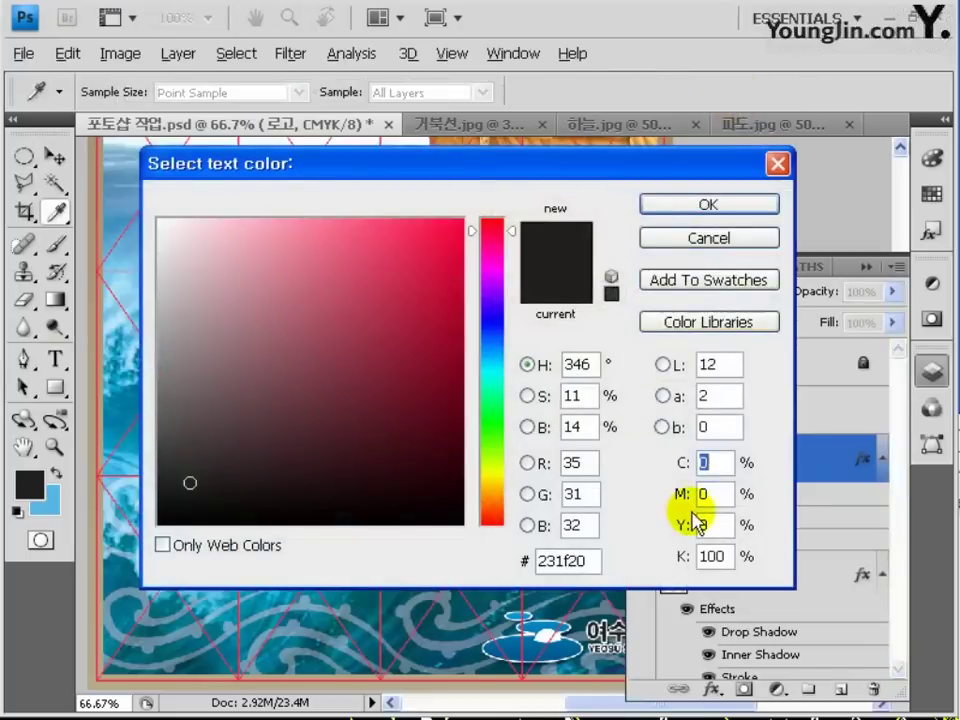
pyautogui.write('50')
pyautogui.press('Tab')
pyautogui.write('70')
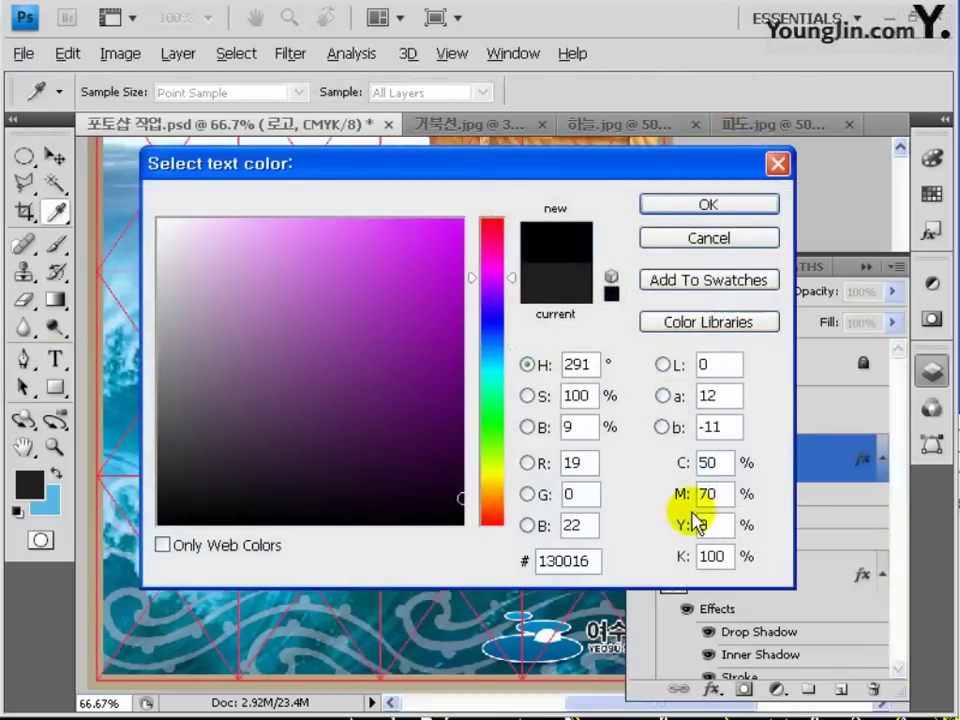
pyautogui.write('70')
pyautogui.press('Tab')
pyautogui.write('50')
pyautogui.press('Tab')
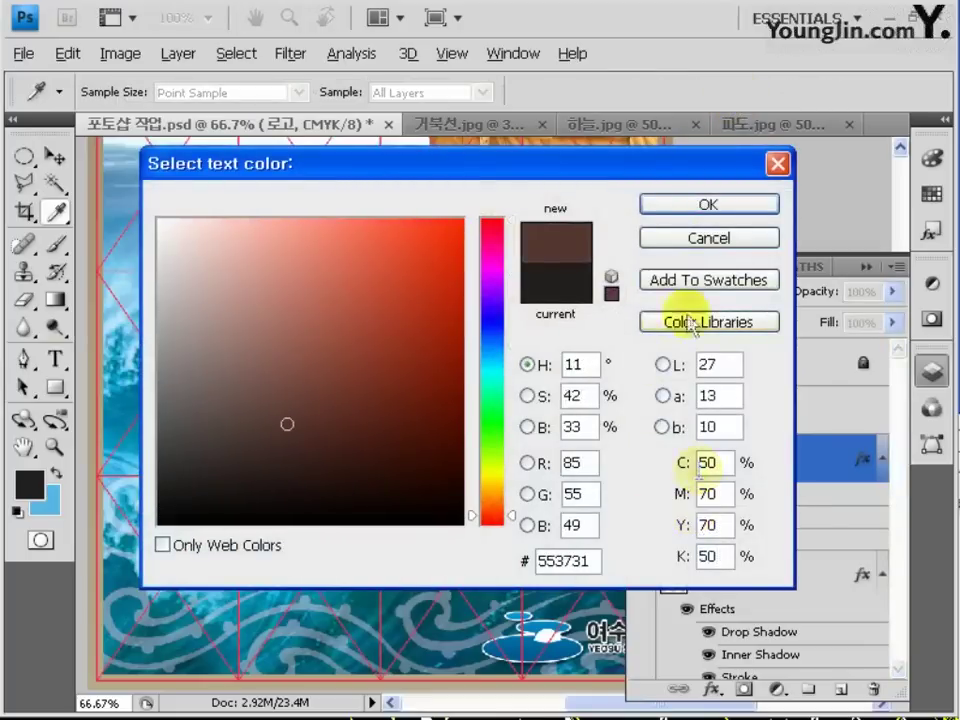
pyautogui.click(660, 206)
# Paste the two-line slogan "이충무공과 함께 하는 신명나는 큰 여수 시간 여행" as text and position it across the ship's lower hull.
pyautogui.click(178, 454)
pyautogui.hotkey('ctrl', 'v')
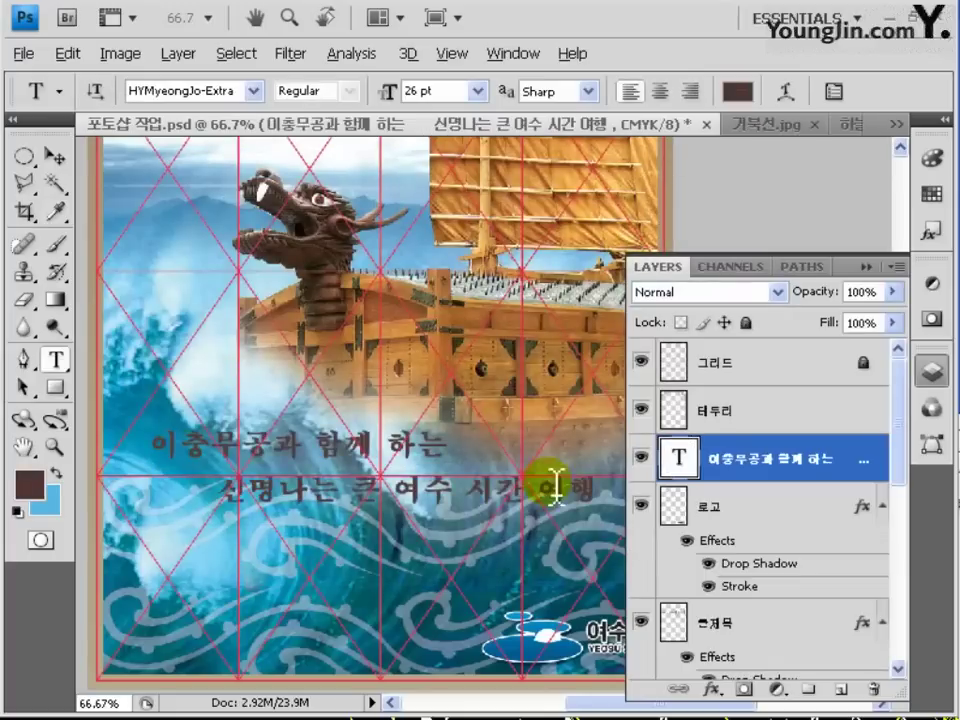
pyautogui.click(52, 158)
pyautogui.moveTo(320, 461); pyautogui.dragTo(317, 424)
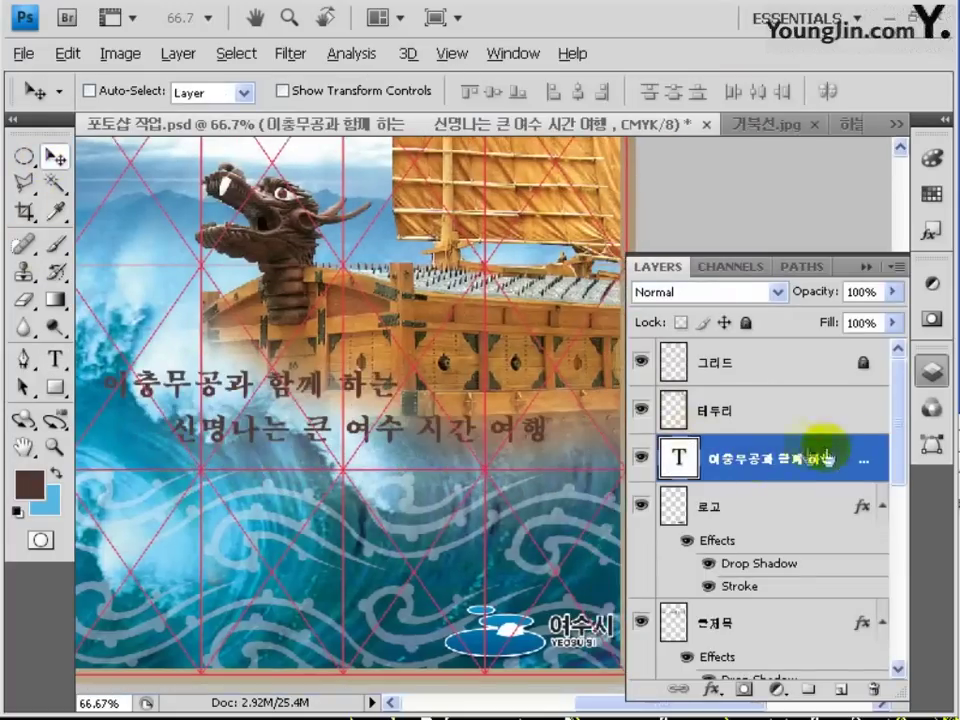
# Give the slogan text layer a Stroke in C 0, M 0, Y 20, K 0 and a Drop Shadow with default settings.
pyautogui.doubleClick(826, 458)
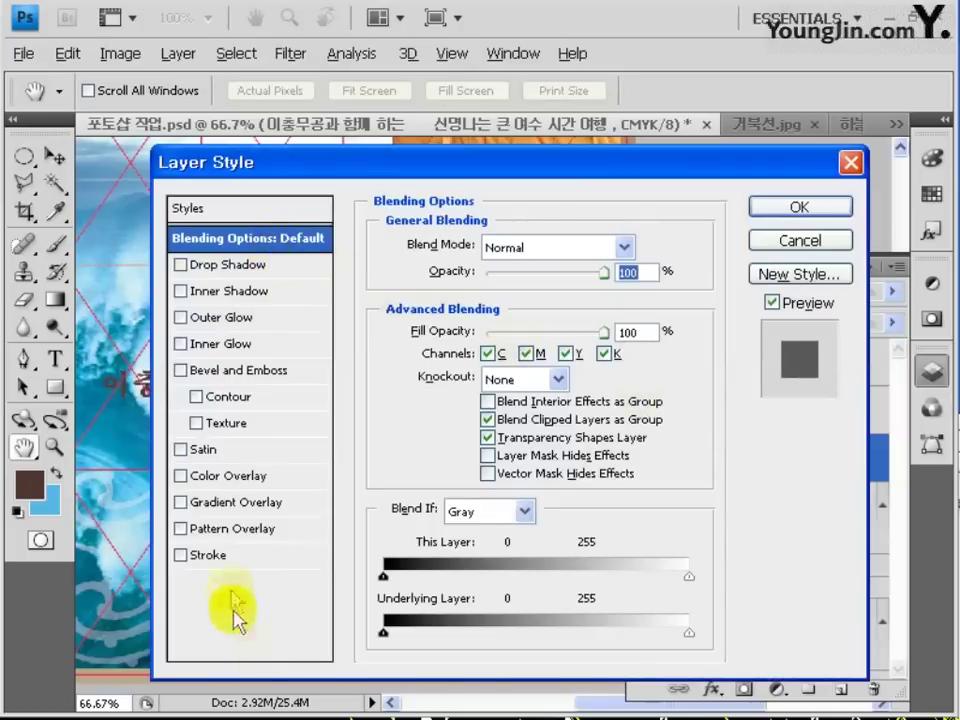
pyautogui.click(212, 555)
pyautogui.doubleClick(597, 243)
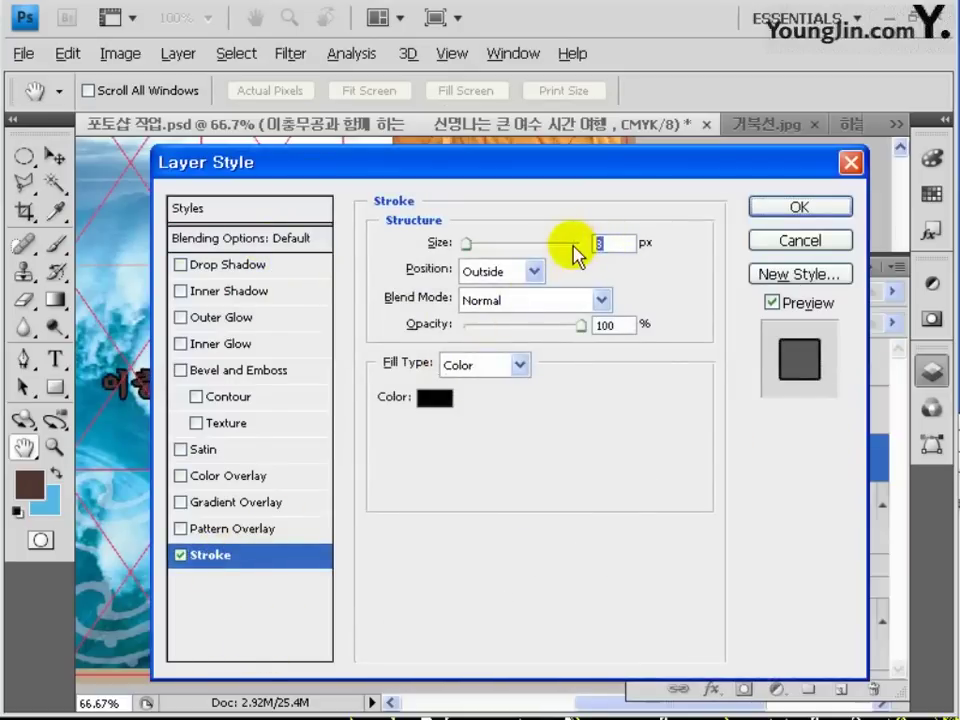
pyautogui.click(436, 398)
pyautogui.doubleClick(712, 493)
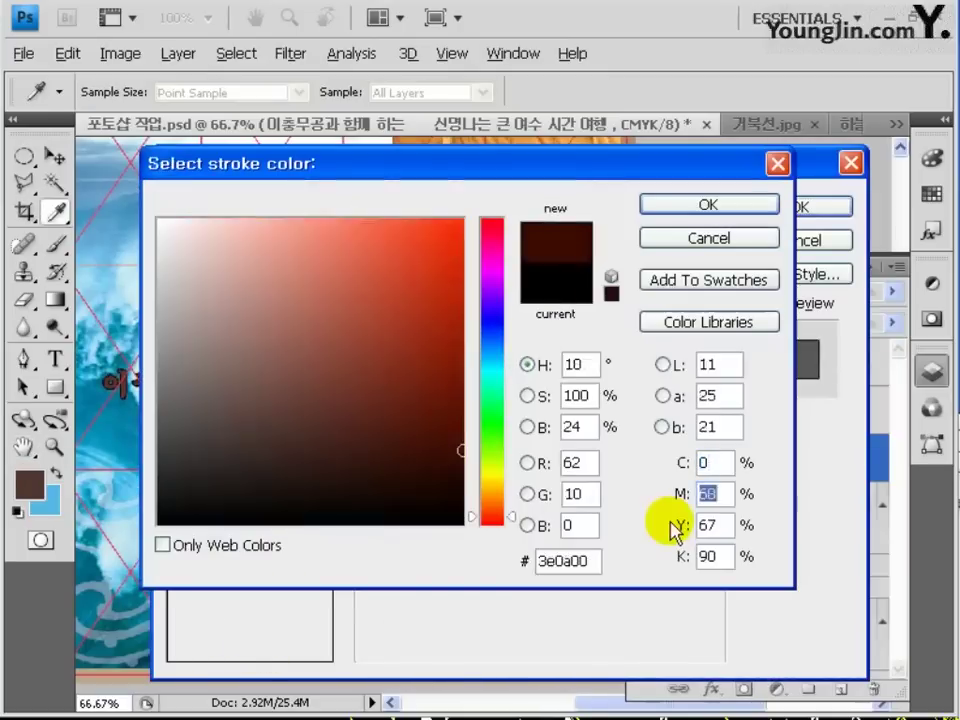
pyautogui.write('020')
pyautogui.press('Tab')
pyautogui.write('0')
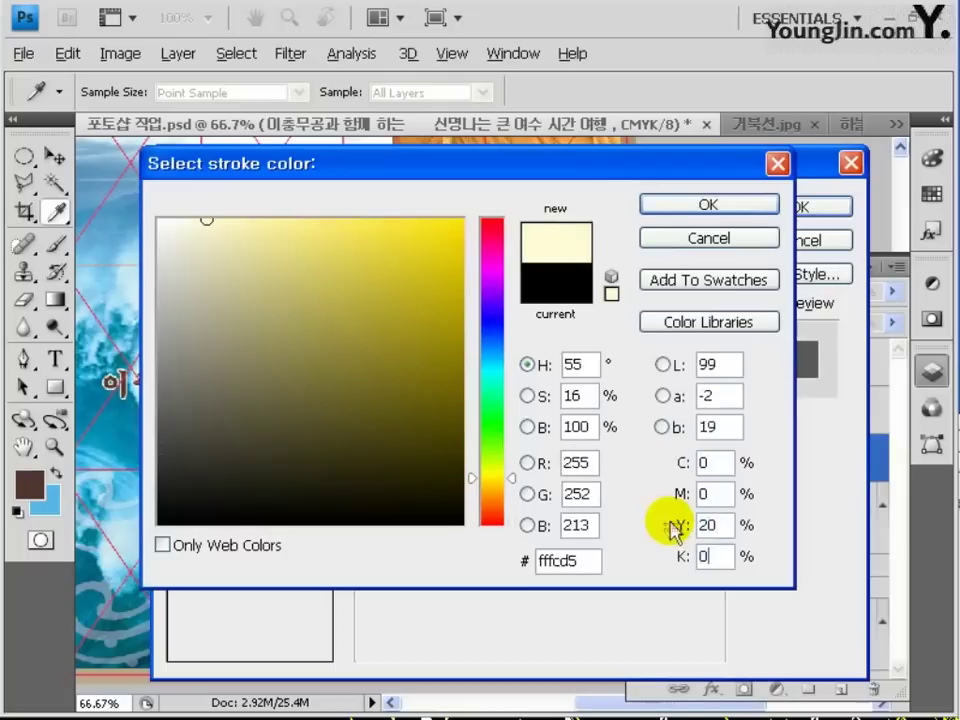
pyautogui.click(758, 209)
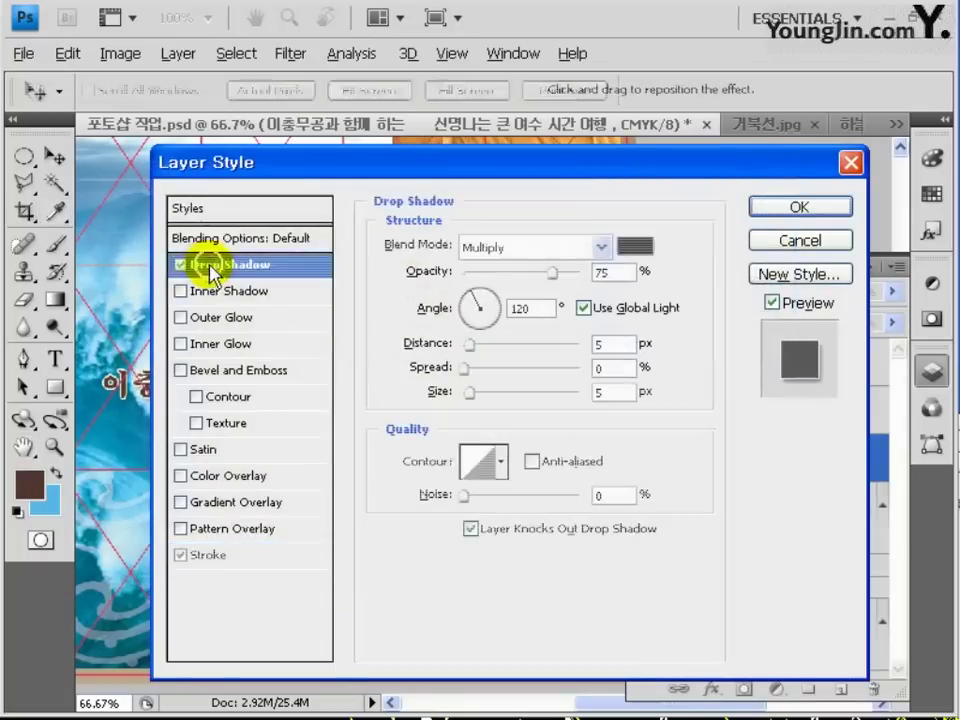
pyautogui.click(200, 265)
pyautogui.click(766, 208)
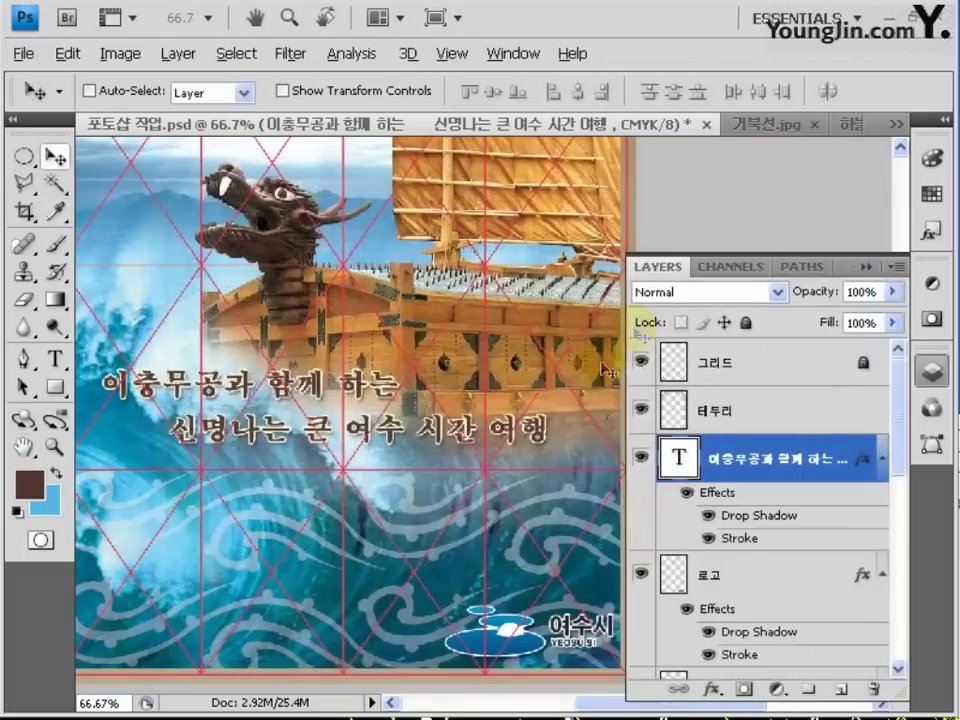
# Paste the event details beginning "기 간 : 09.5.2(토)~5.5(화) / 4일간" as text below the slogan and commit the text.
pyautogui.moveTo(410, 461); pyautogui.dragTo(438, 430)
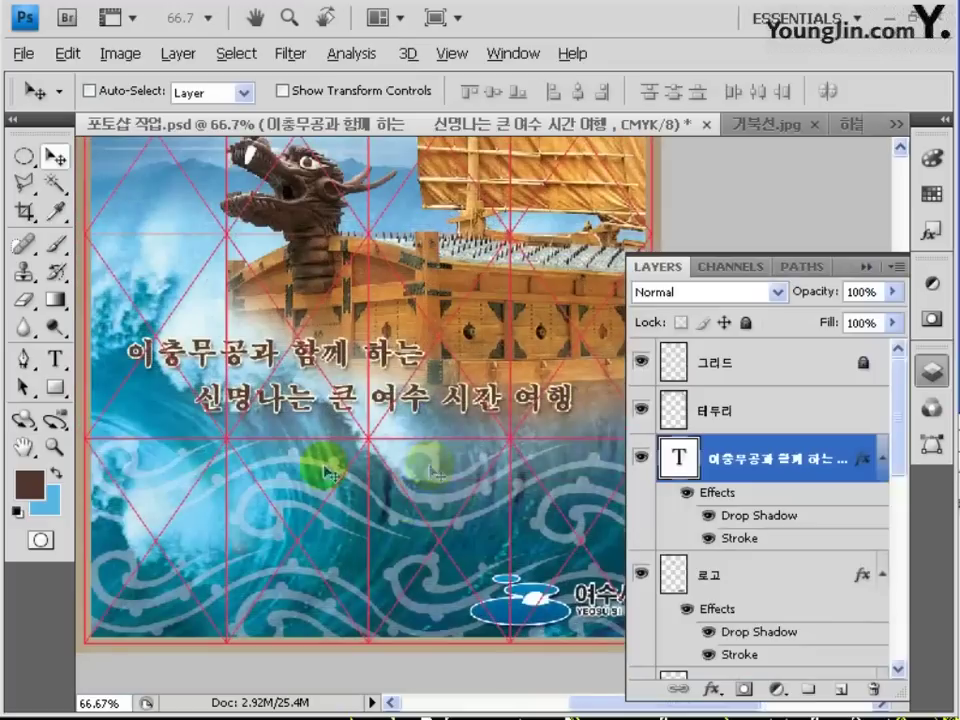
pyautogui.click(55, 358)
pyautogui.click(156, 497)
pyautogui.hotkey('ctrl', 'v')
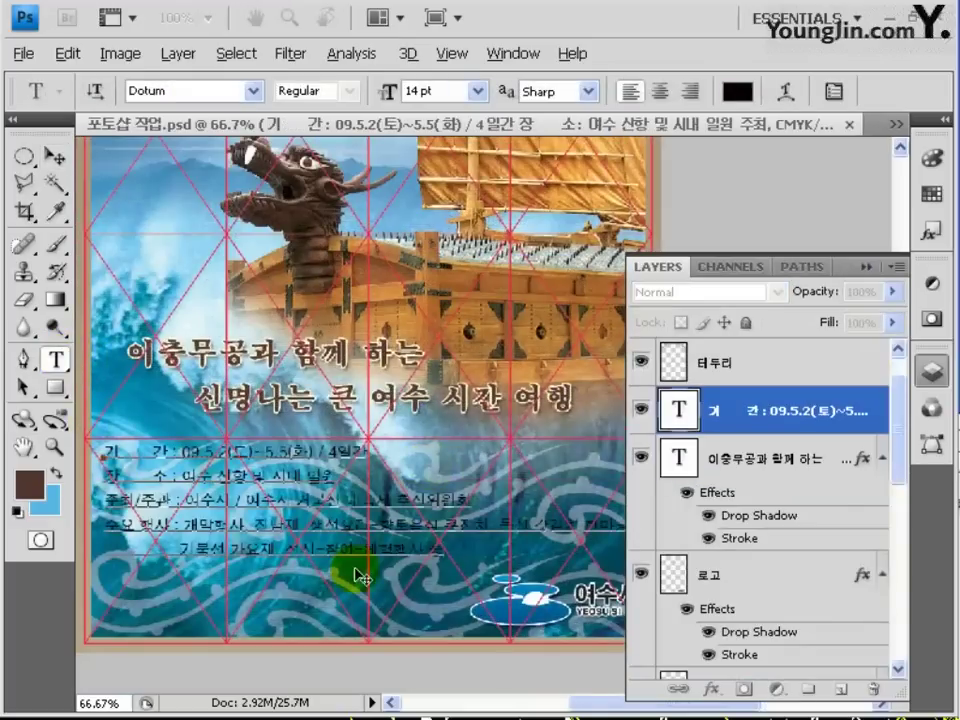
pyautogui.hotkey('ctrl', 'Return')
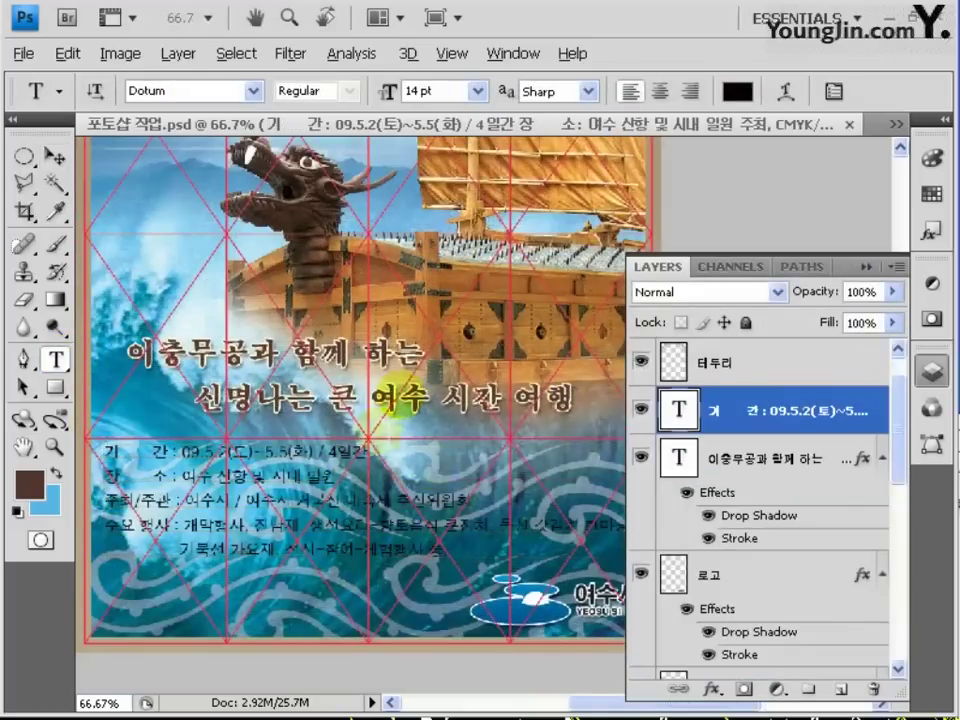
pyautogui.click(738, 91)
pyautogui.write('100')
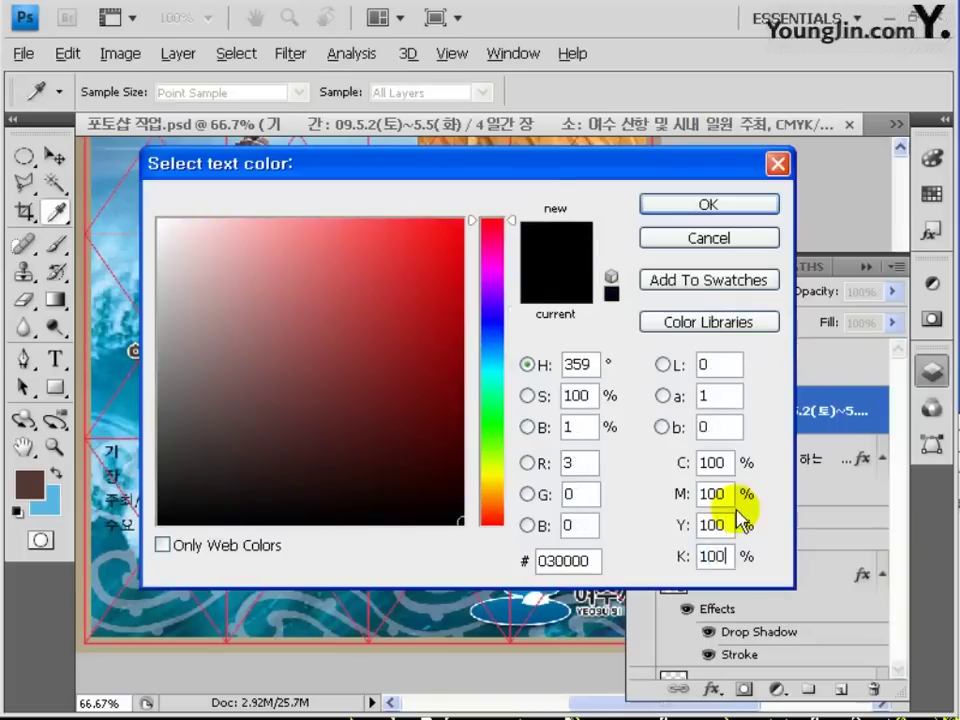
pyautogui.click(707, 241)
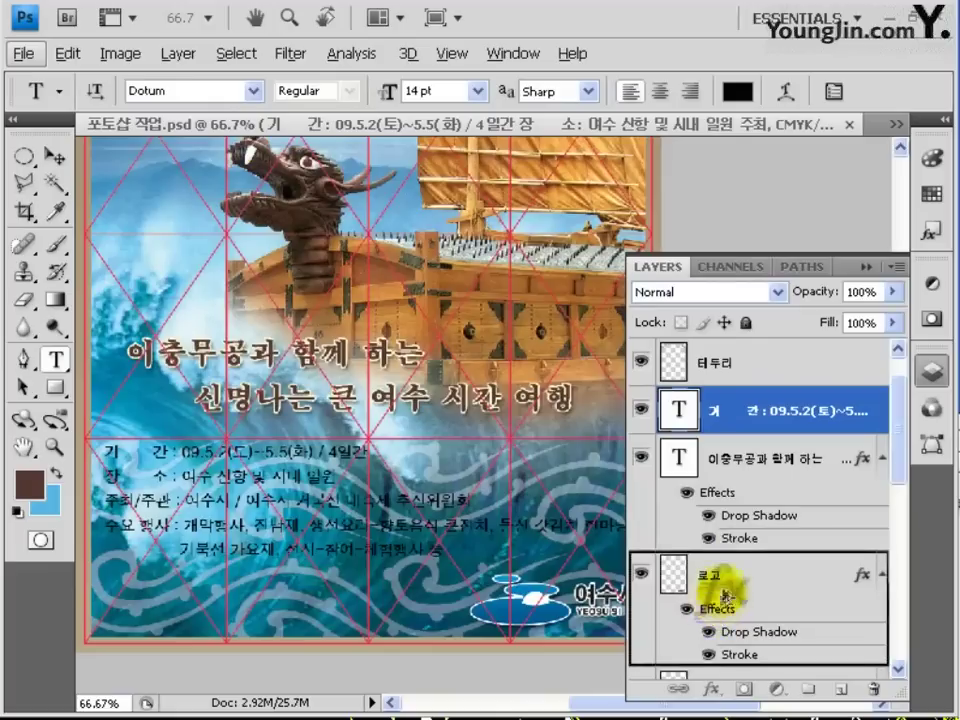
# Copy the 로고 layer's effects onto the event details text layer and turn off its copied Drop Shadow.
pyautogui.click(745, 428)
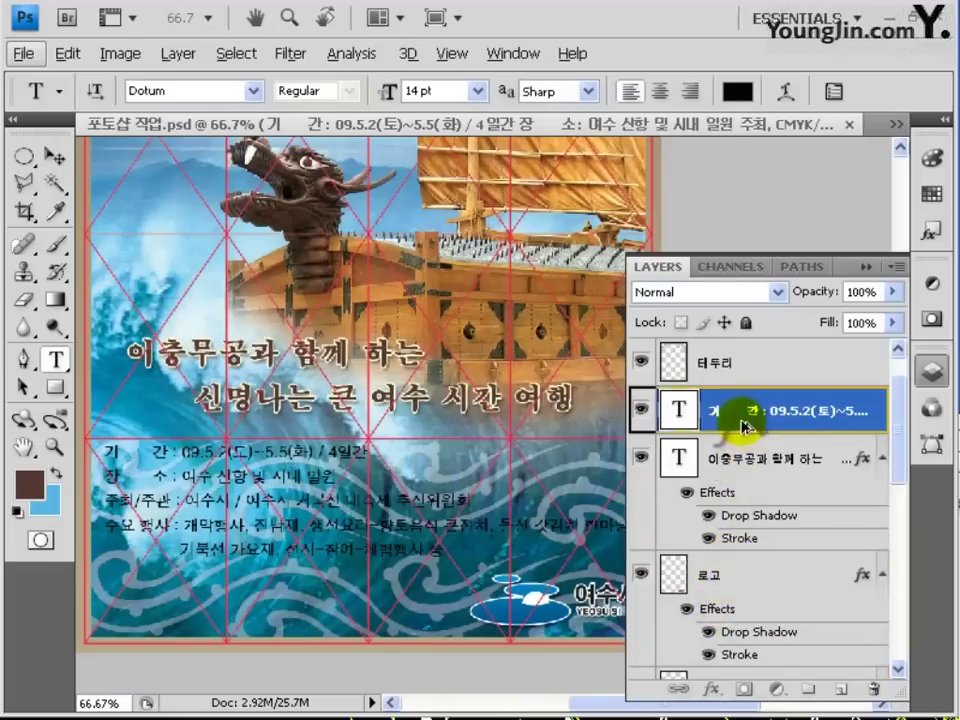
pyautogui.click(742, 425)
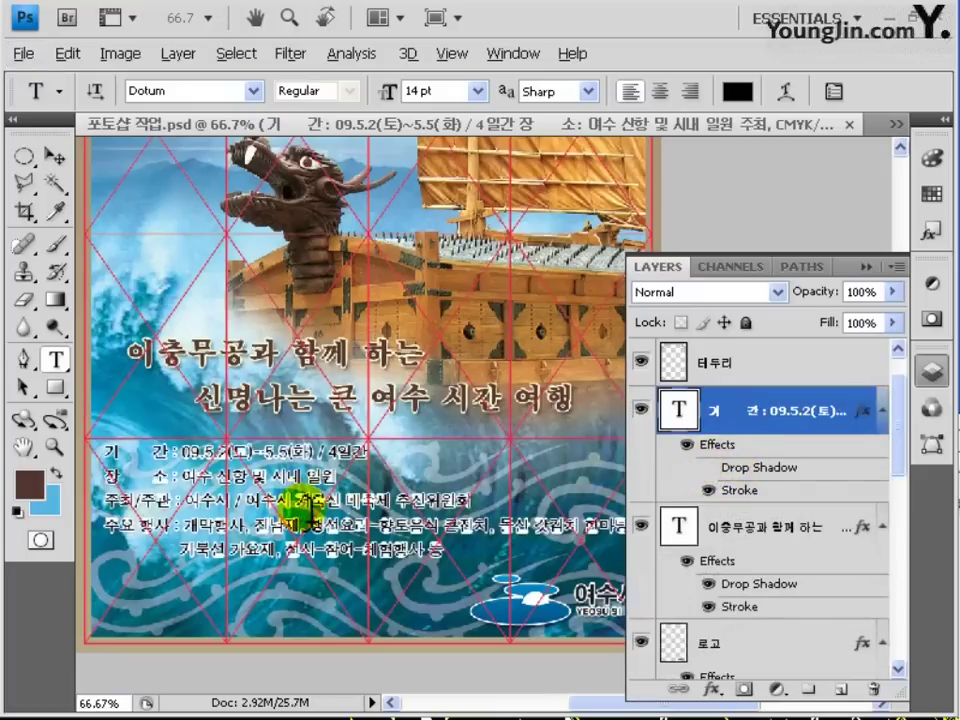
pyautogui.moveTo(325, 525); pyautogui.dragTo(332, 553)
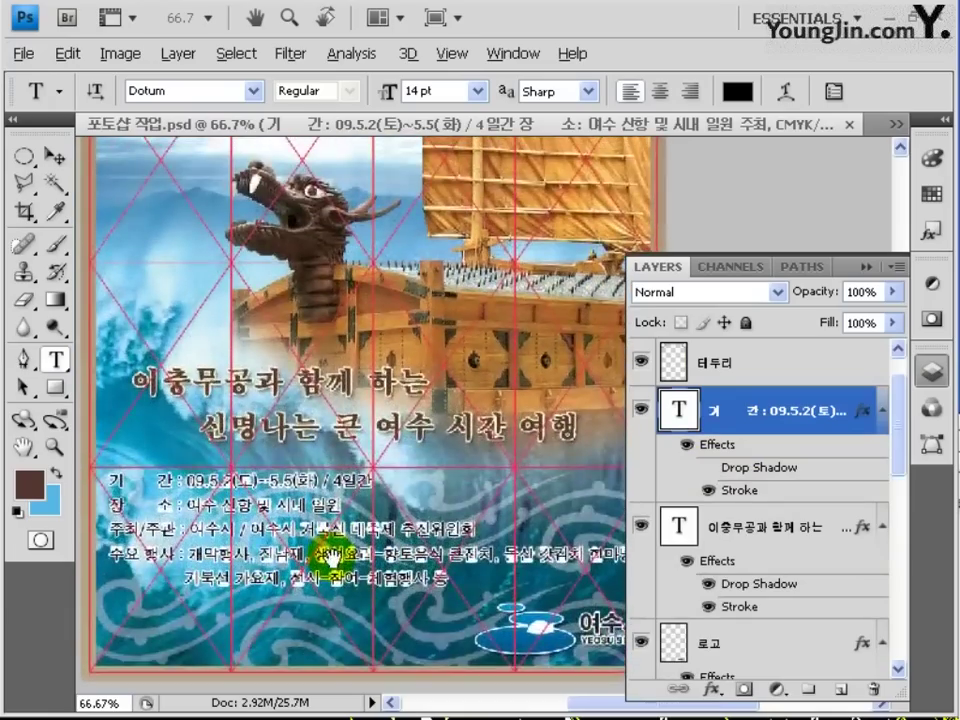
pyautogui.moveTo(510, 300); pyautogui.dragTo(514, 572)
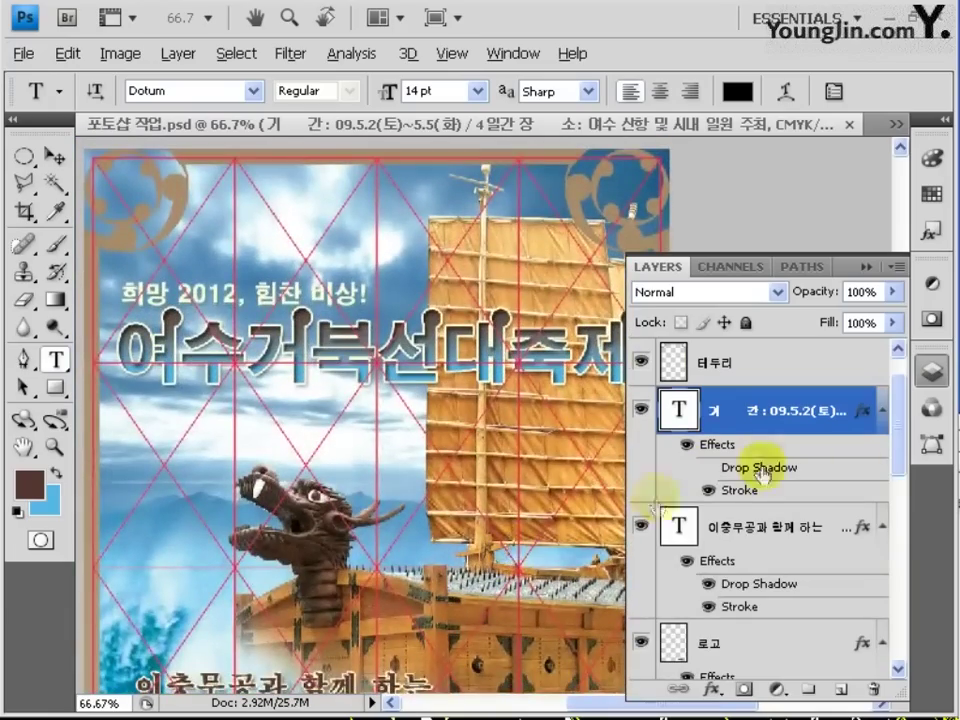
# Hide the 그리드 layer and convert the image to RGB Color without flattening the layers.
pyautogui.scroll(1, 878, 388)
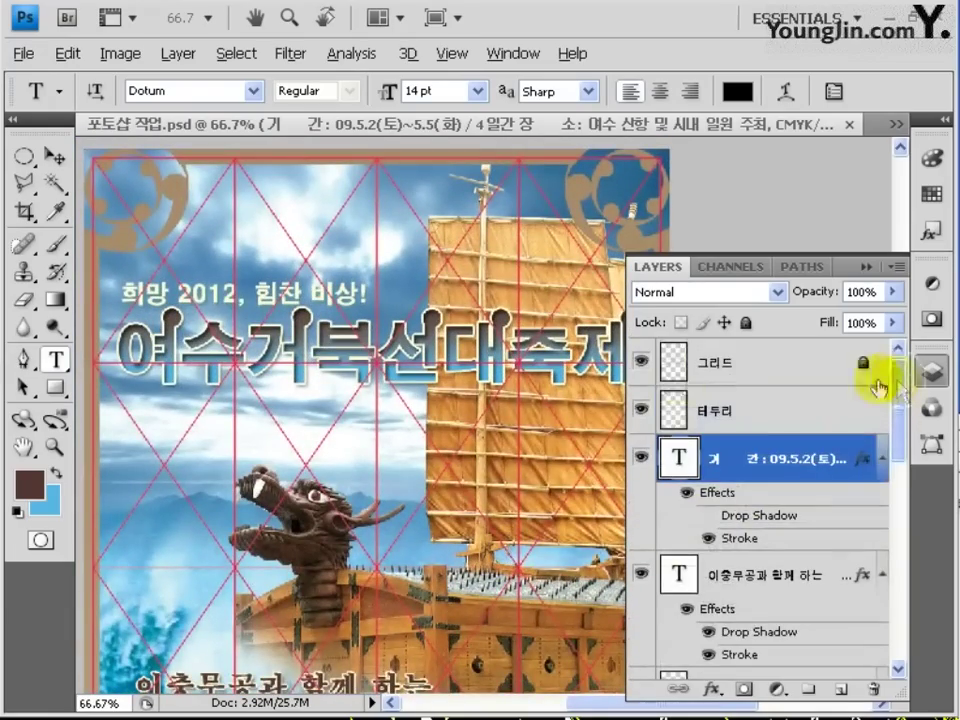
pyautogui.click(641, 370)
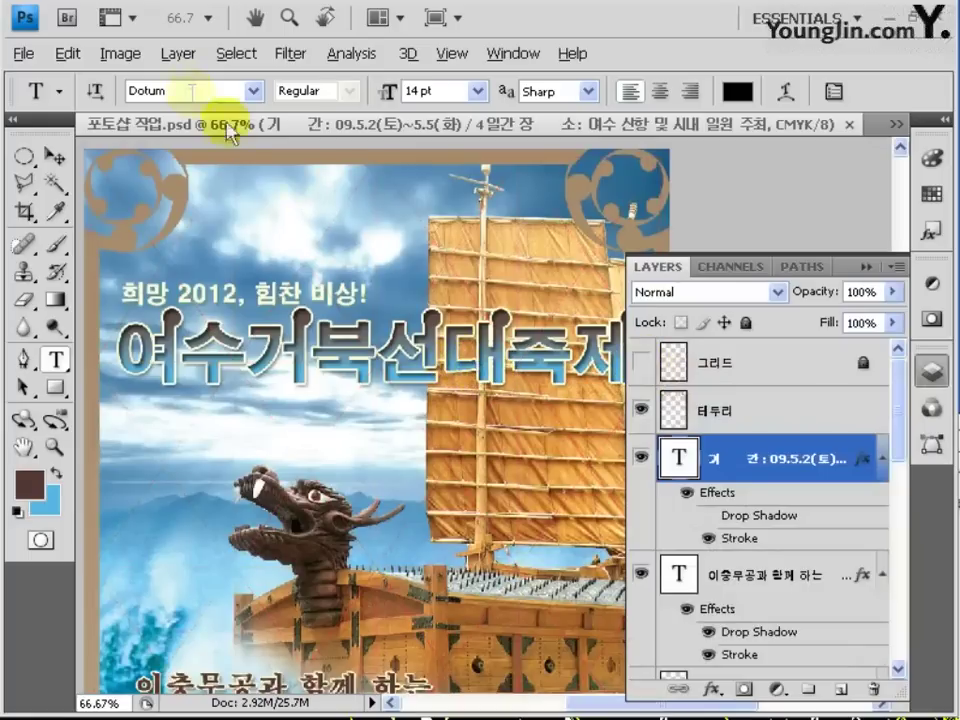
pyautogui.click(124, 55)
pyautogui.moveTo(135, 78)
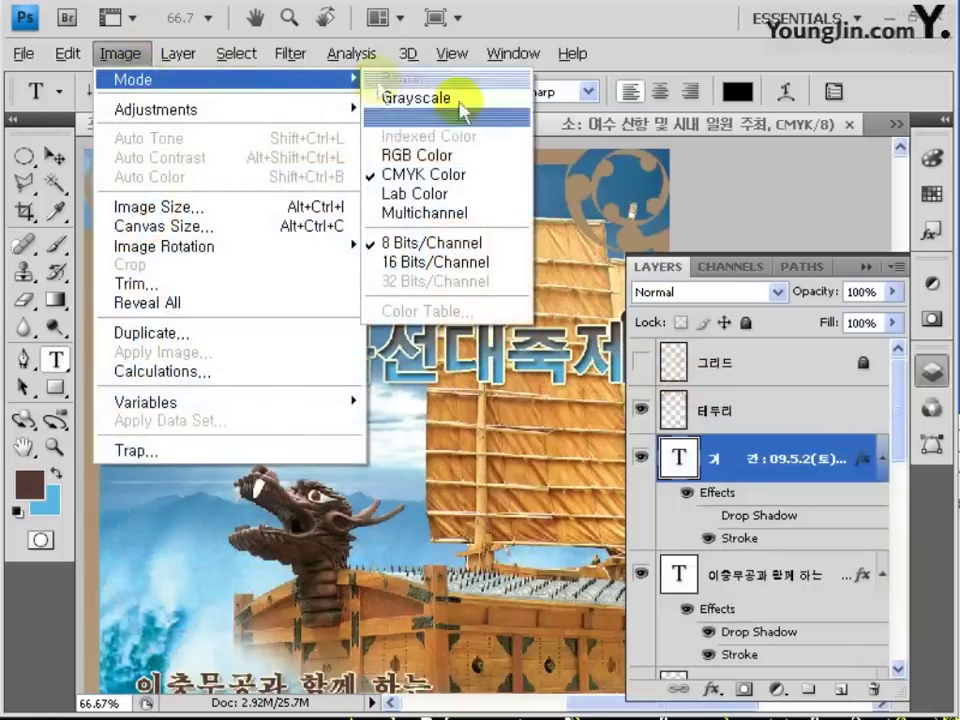
pyautogui.click(465, 156)
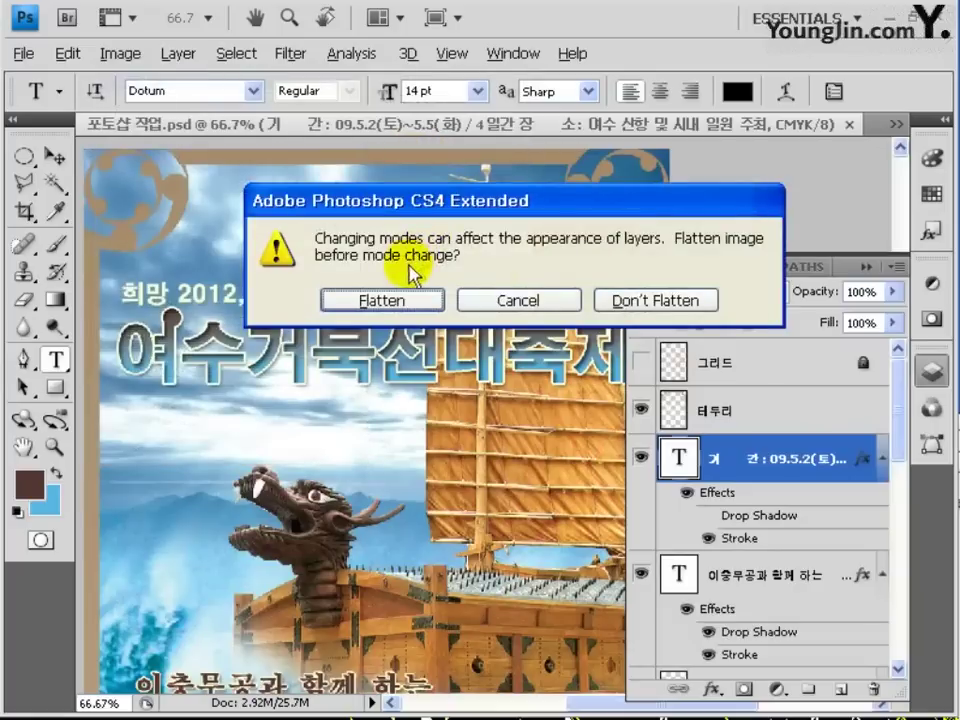
pyautogui.click(615, 299)
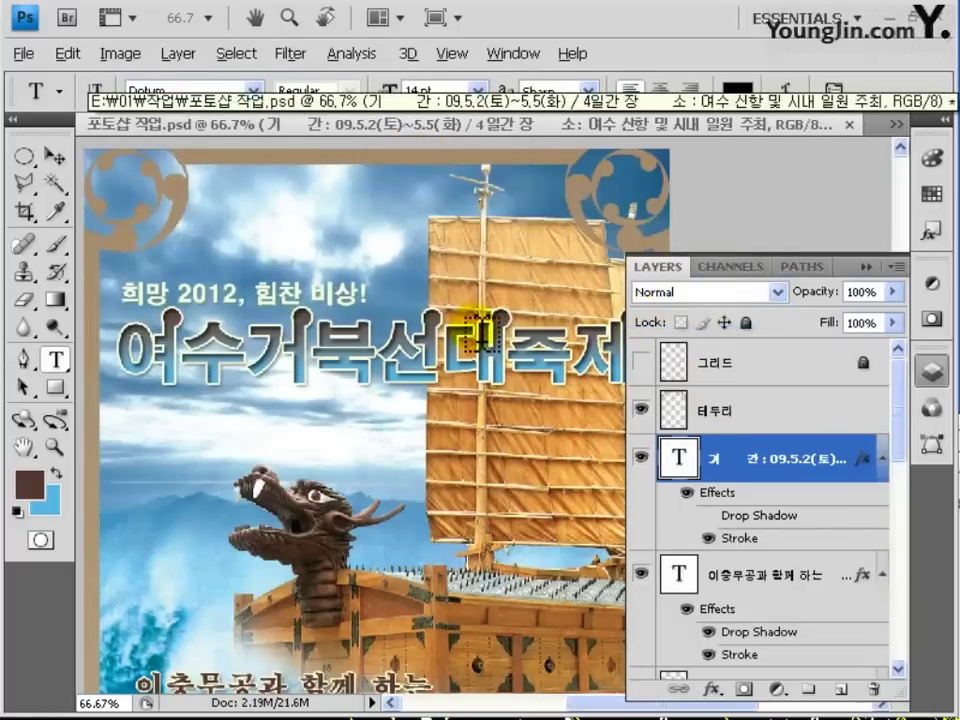
# Save a copy of the poster as the JPEG file 01.jpg in the 작업 folder.
pyautogui.hotkey('ctrl', 'shift', 's')
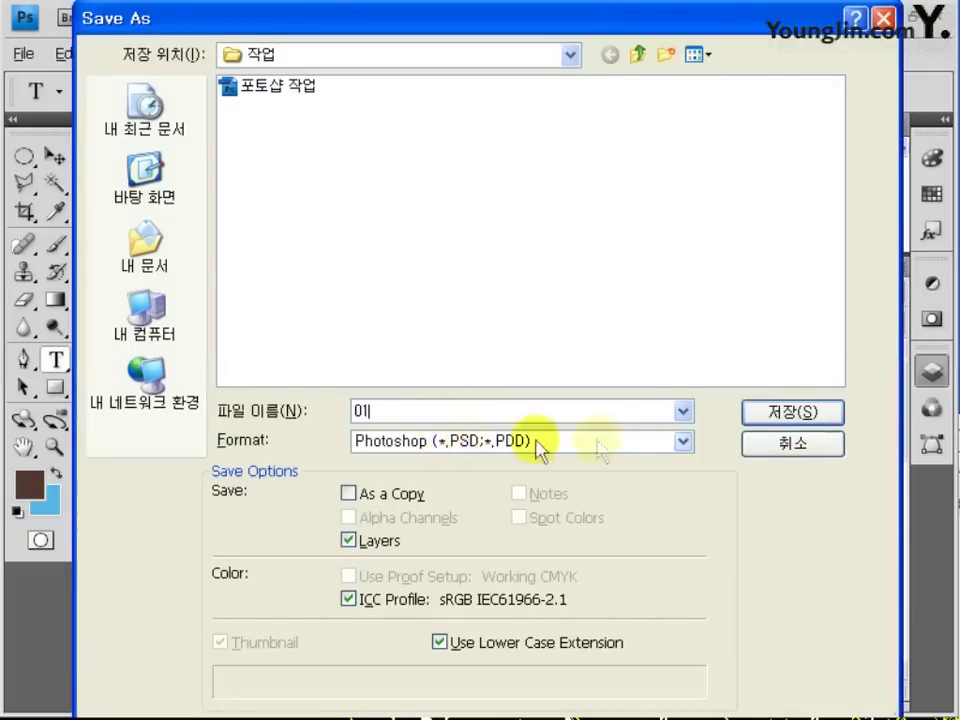
pyautogui.click(683, 443)
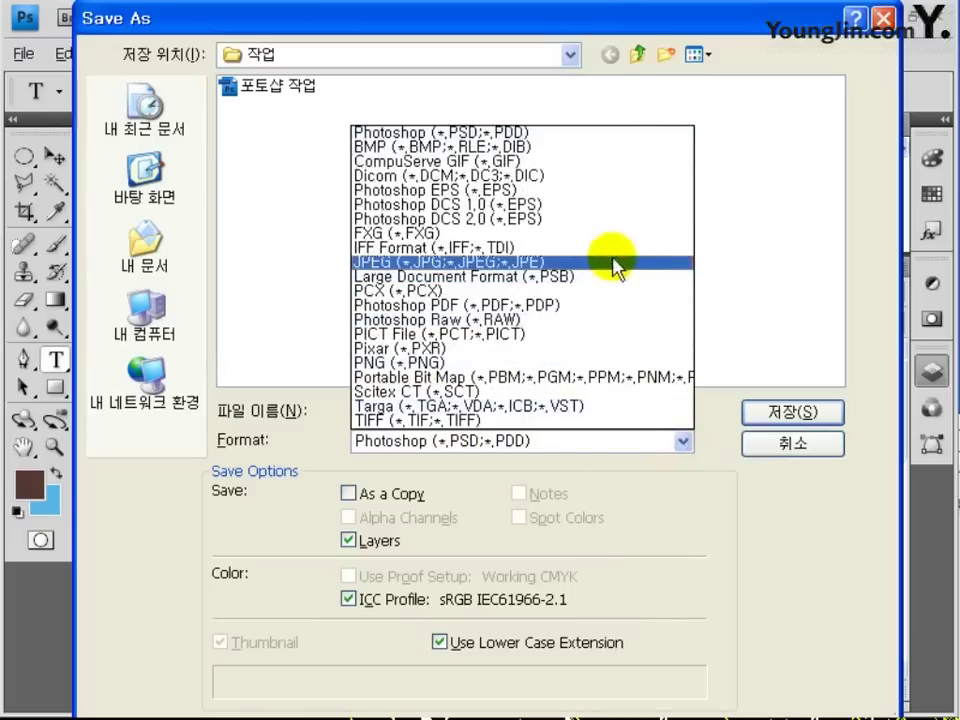
pyautogui.click(390, 262)
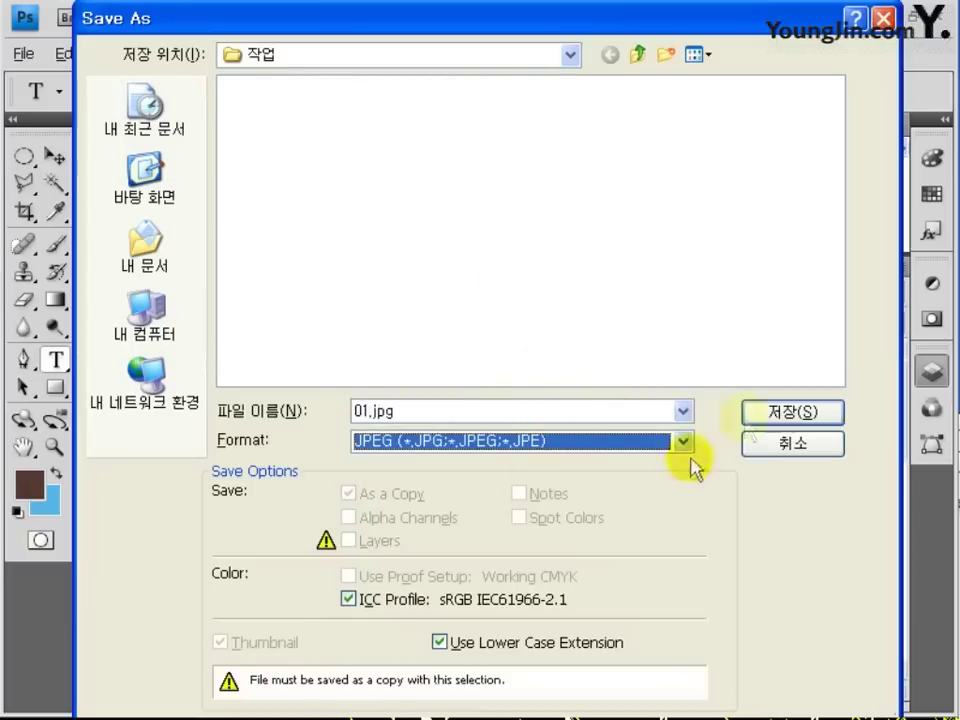
pyautogui.click(771, 414)
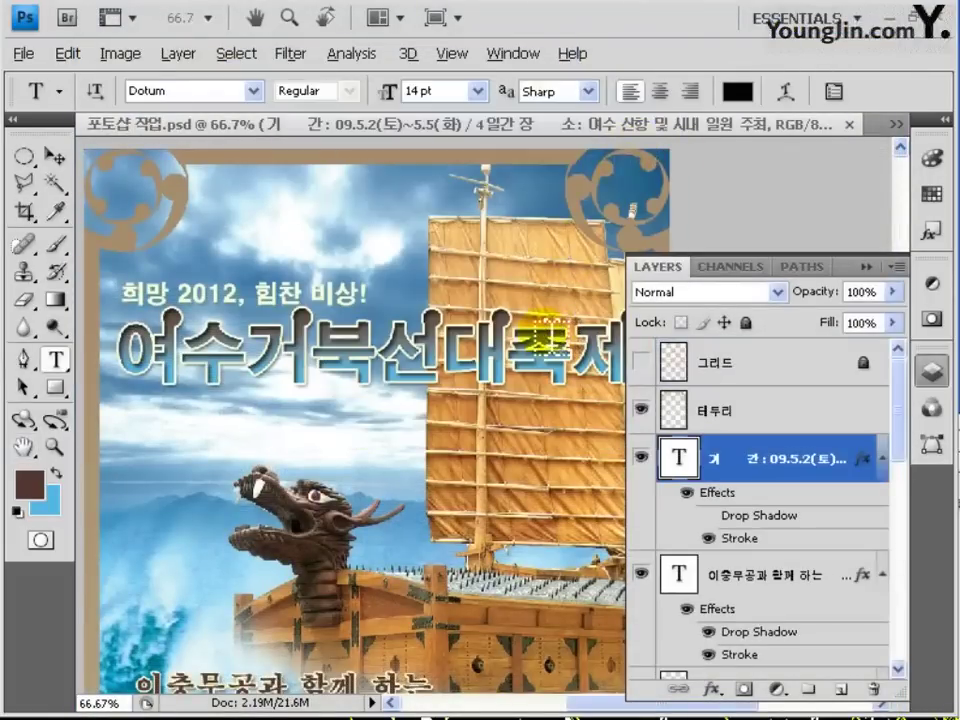
# Save the poster in PICT File format in the 작업 folder at 16 bits/pixel.
pyautogui.hotkey('ctrl', 'shift', 's')
pyautogui.click(486, 440)
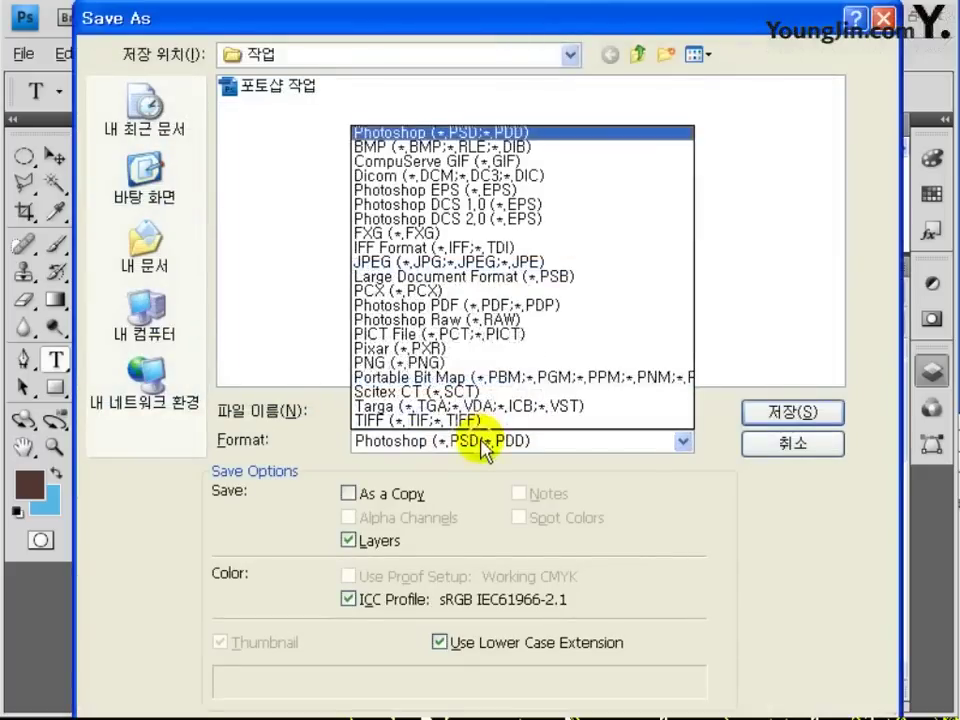
pyautogui.click(478, 340)
pyautogui.click(797, 406)
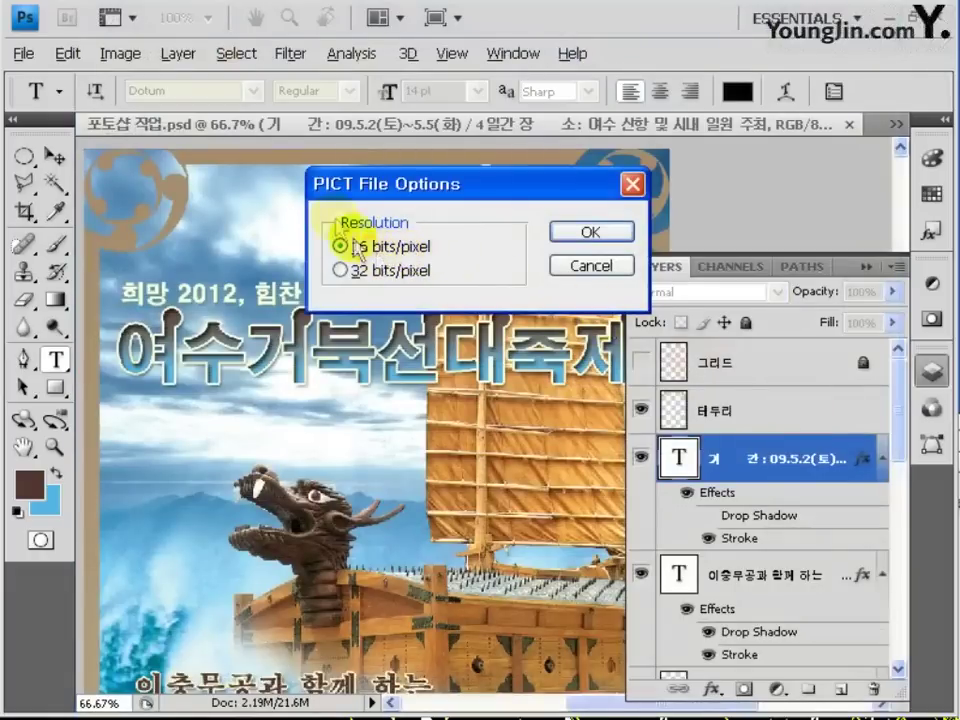
pyautogui.click(591, 236)
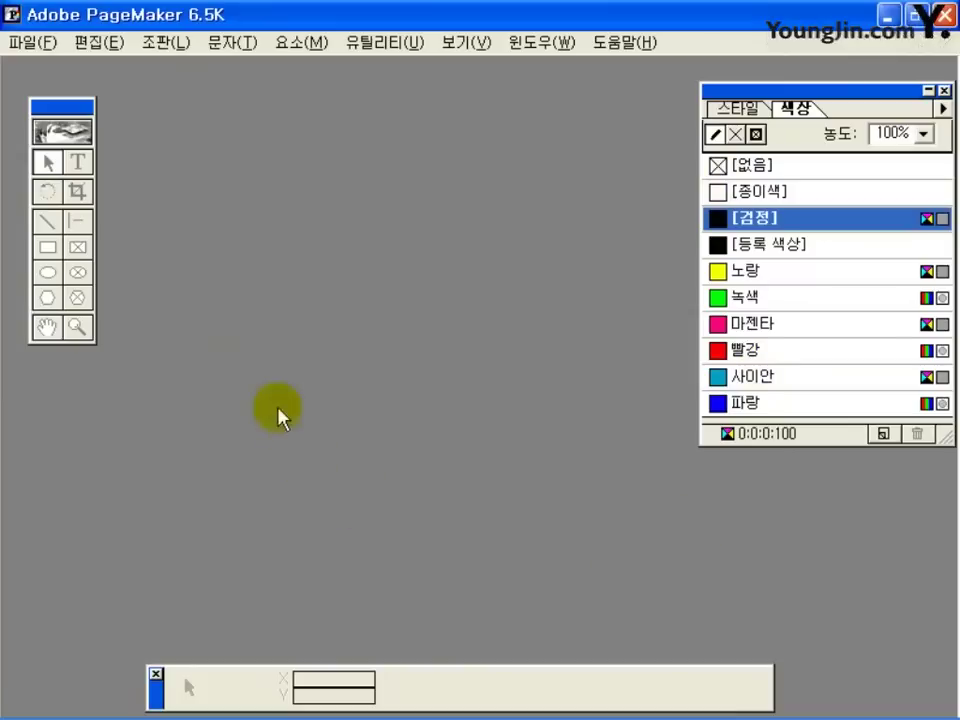
# In PageMaker, create a single-sided portrait A4 publication with 12 mm side margins, 15.5 mm top and bottom margins and 100 dpi printer resolution.
pyautogui.click(34, 44)
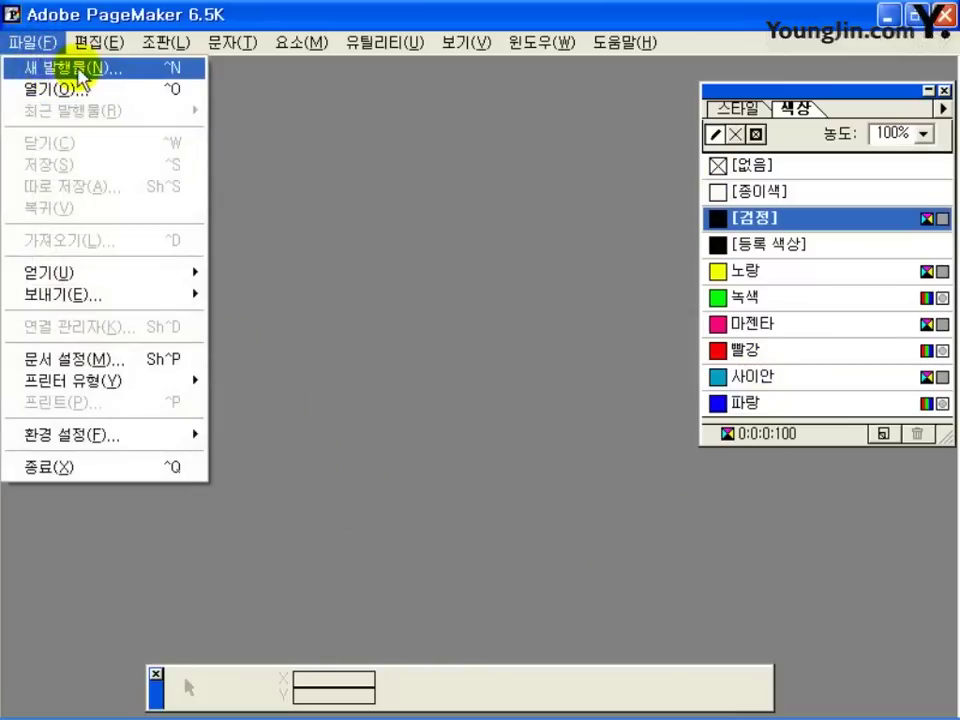
pyautogui.click(56, 70)
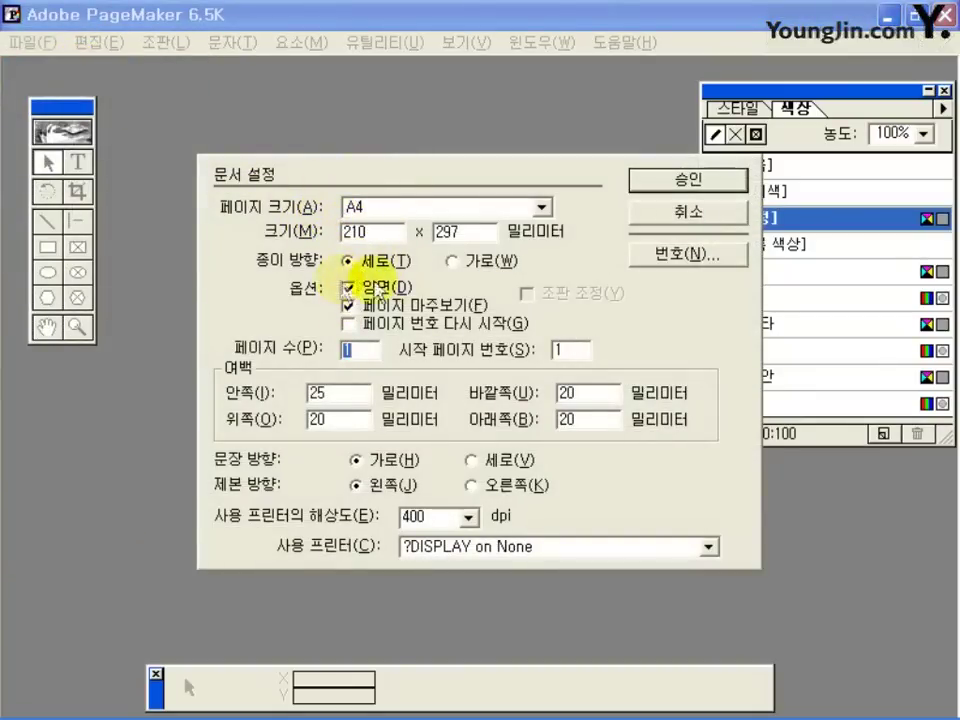
pyautogui.click(369, 292)
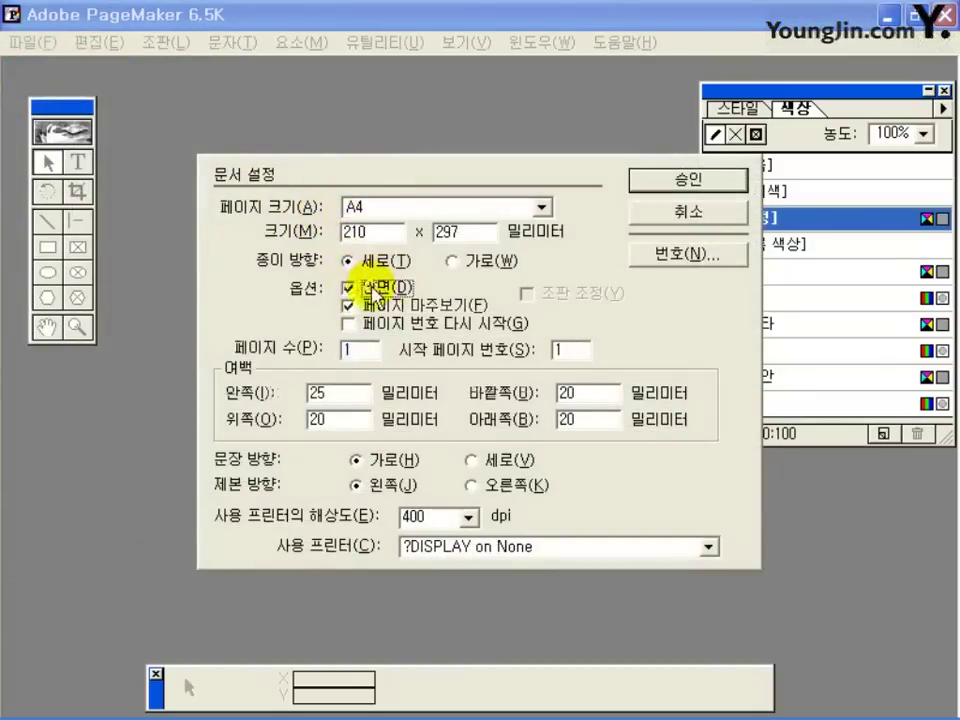
pyautogui.doubleClick(346, 395)
pyautogui.write('1')
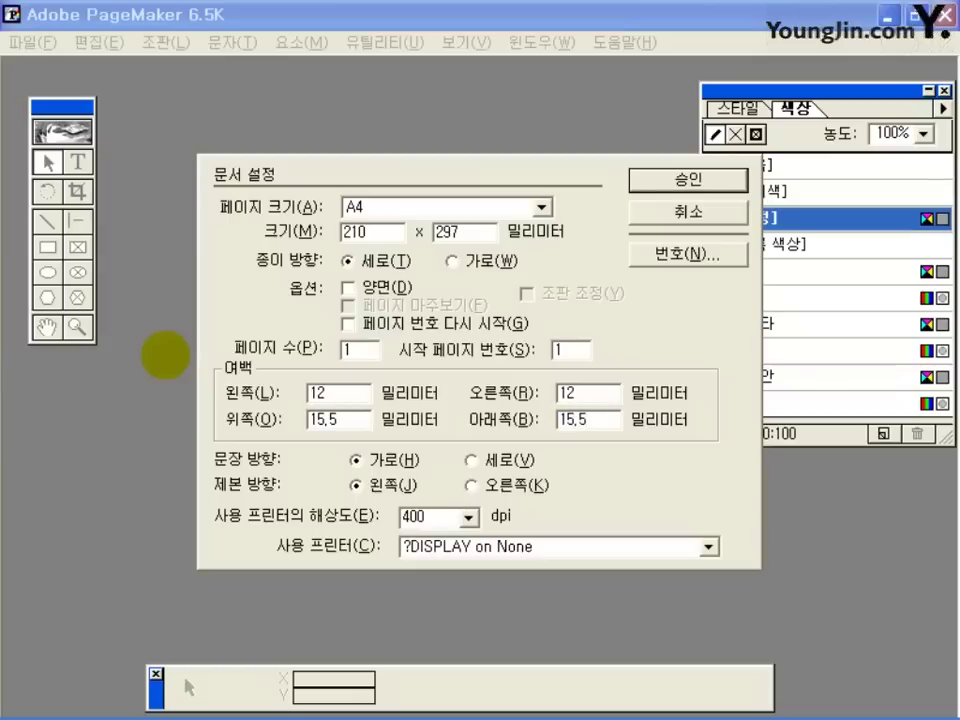
pyautogui.doubleClick(416, 516)
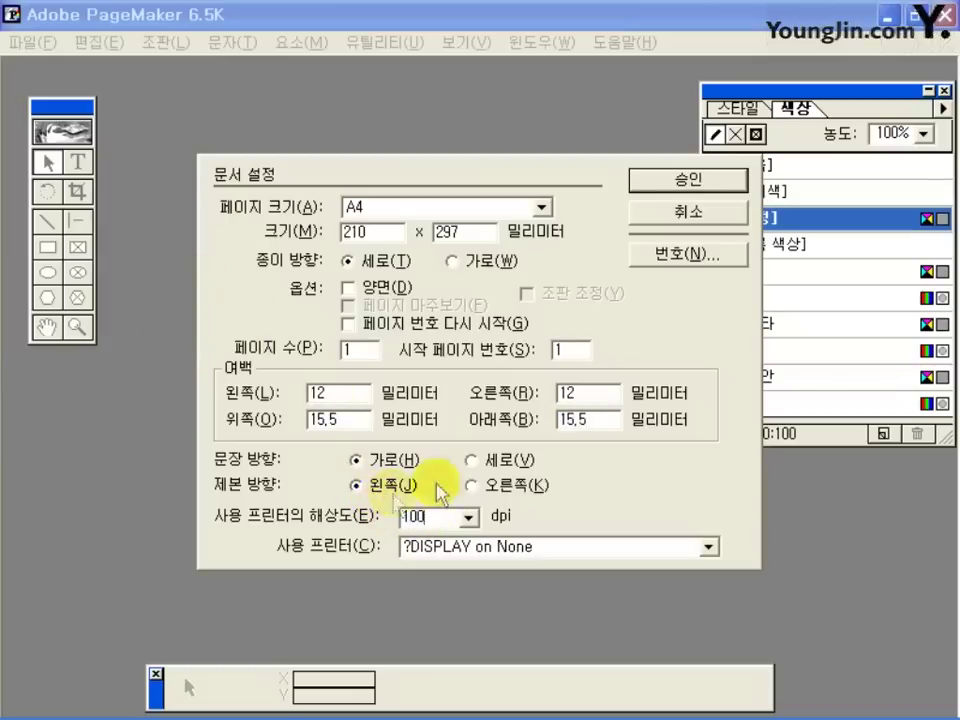
pyautogui.click(646, 188)
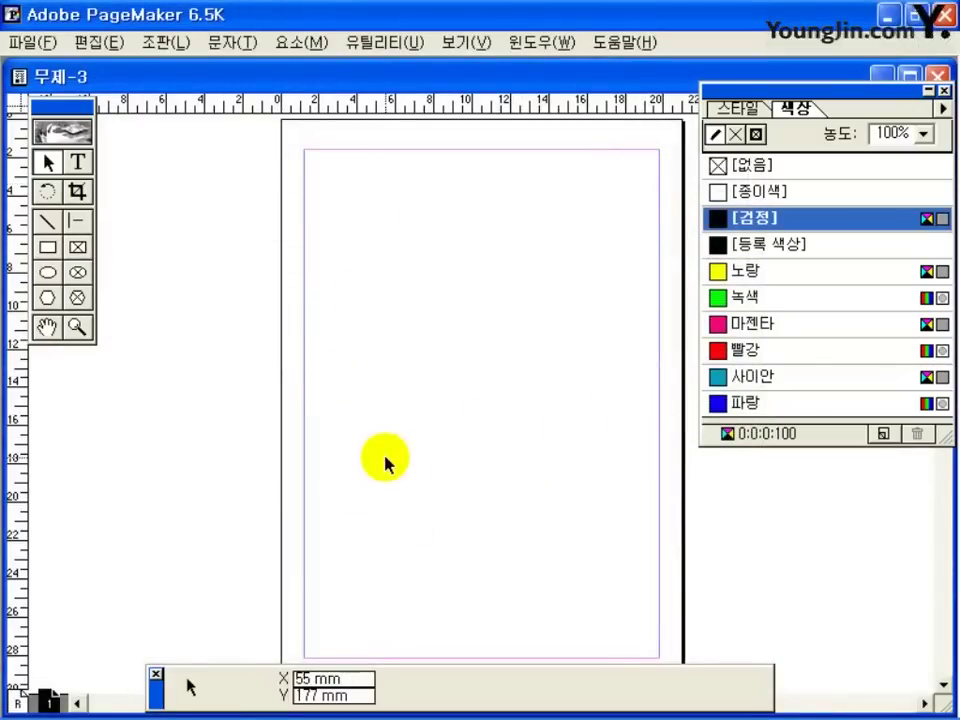
# Move the ruler zero point to the upper-left corner of the page margins.
pyautogui.click(77, 326)
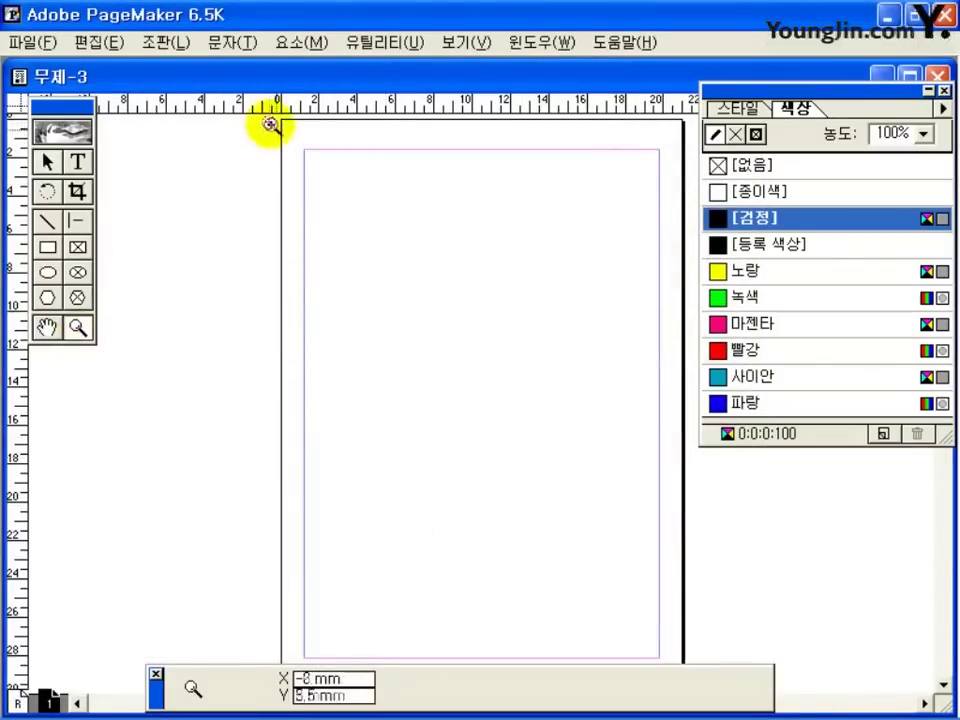
pyautogui.moveTo(270, 124); pyautogui.dragTo(346, 191)
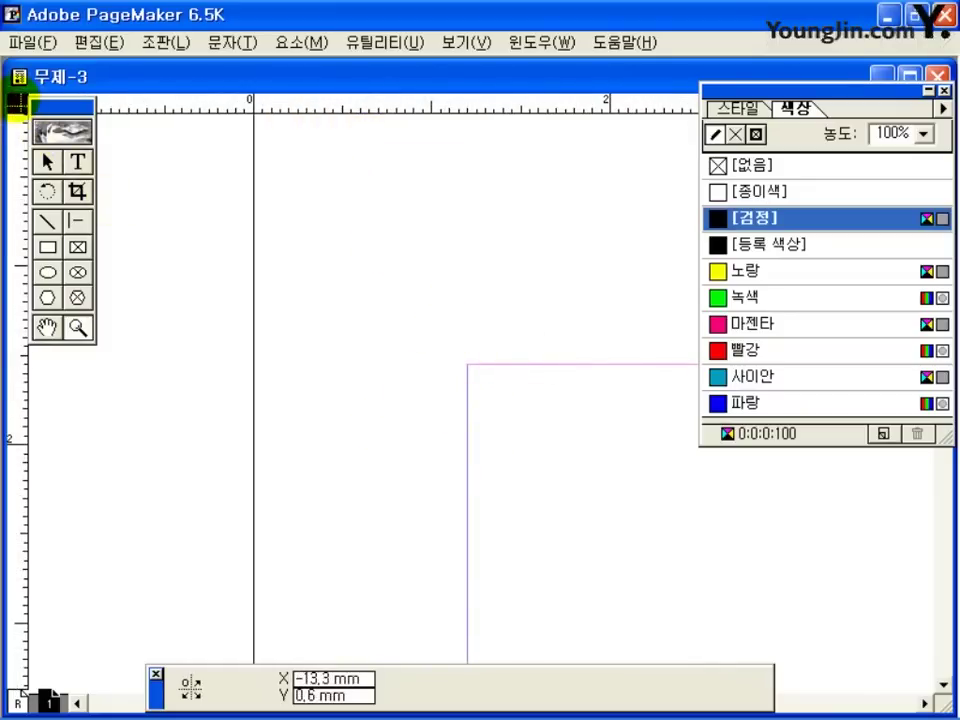
pyautogui.moveTo(17, 103); pyautogui.dragTo(467, 364)
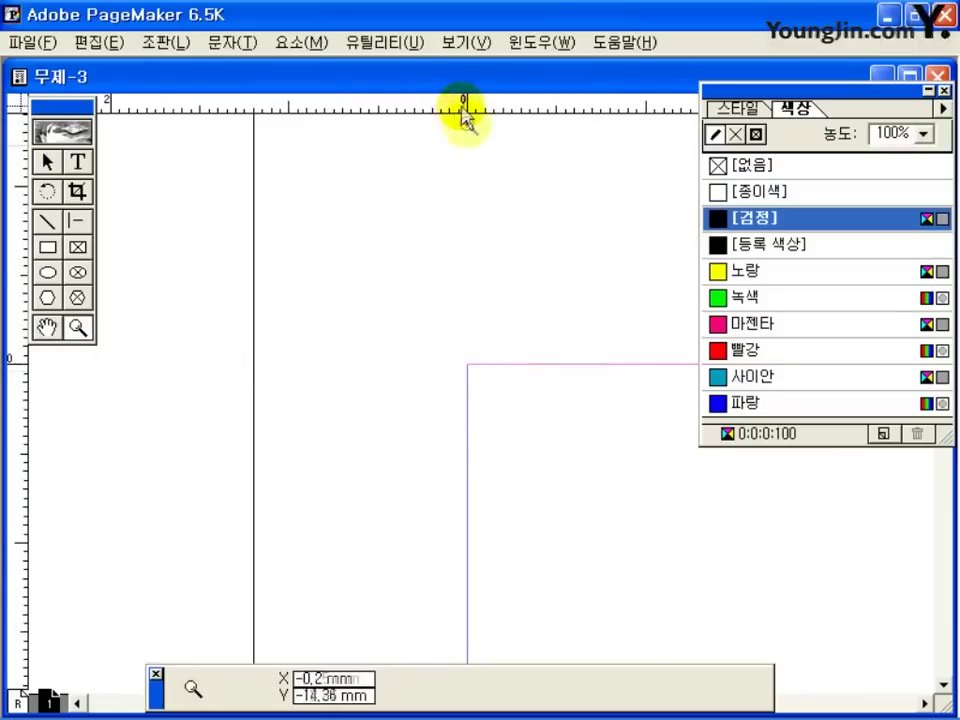
# Place vertical guides at 3 mm and 183 mm and horizontal guides at 3 mm and 263 mm, inside the margin frame.
pyautogui.moveTo(22, 348); pyautogui.dragTo(521, 375)
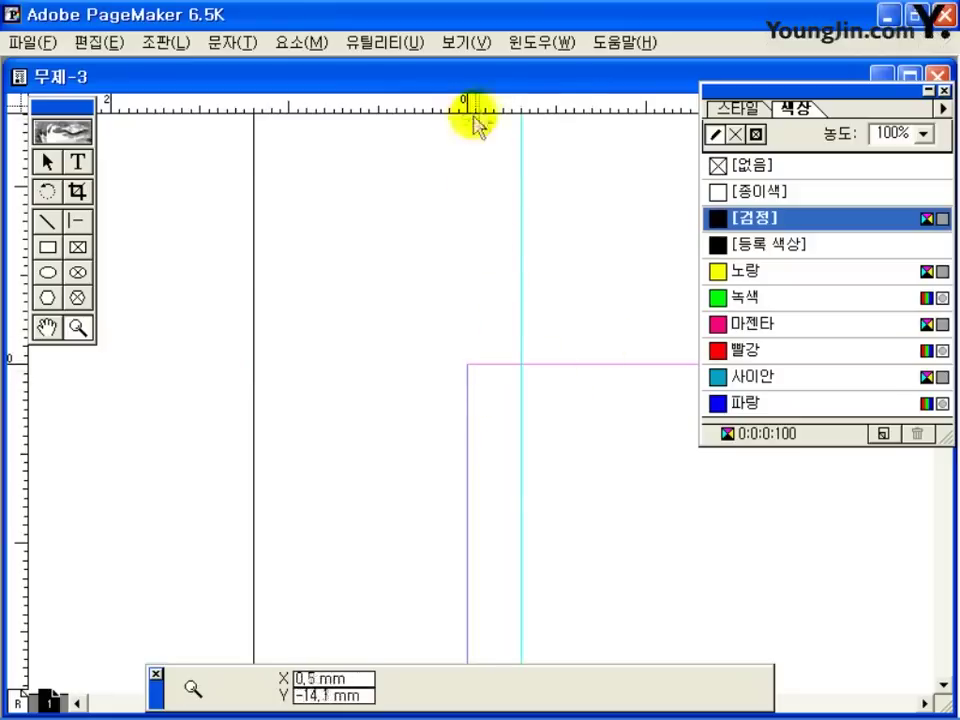
pyautogui.moveTo(481, 103); pyautogui.dragTo(493, 419)
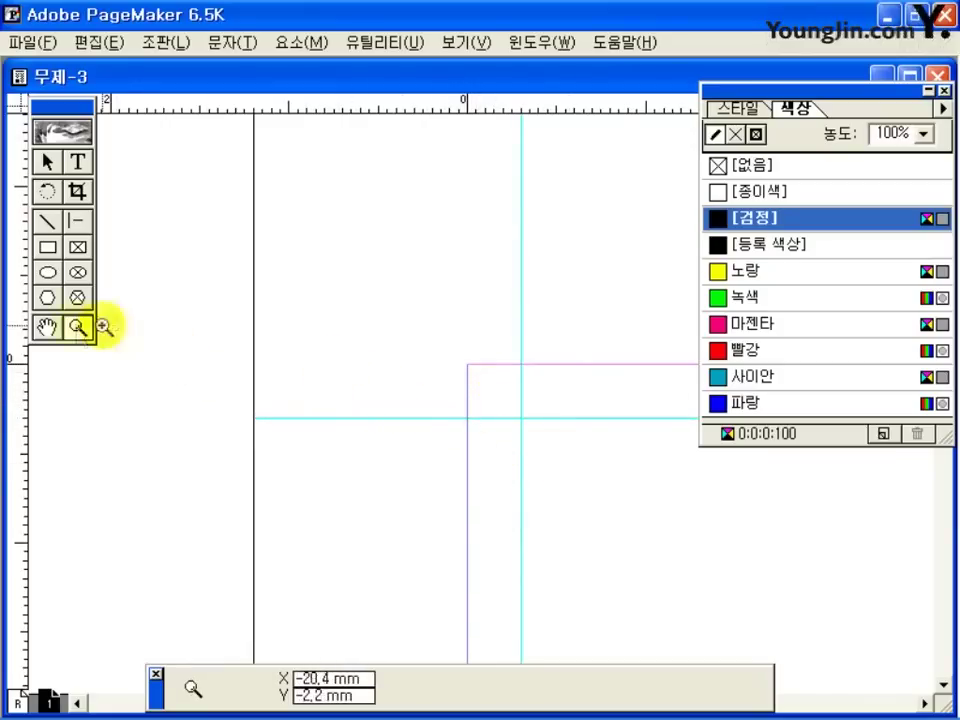
pyautogui.click(43, 326)
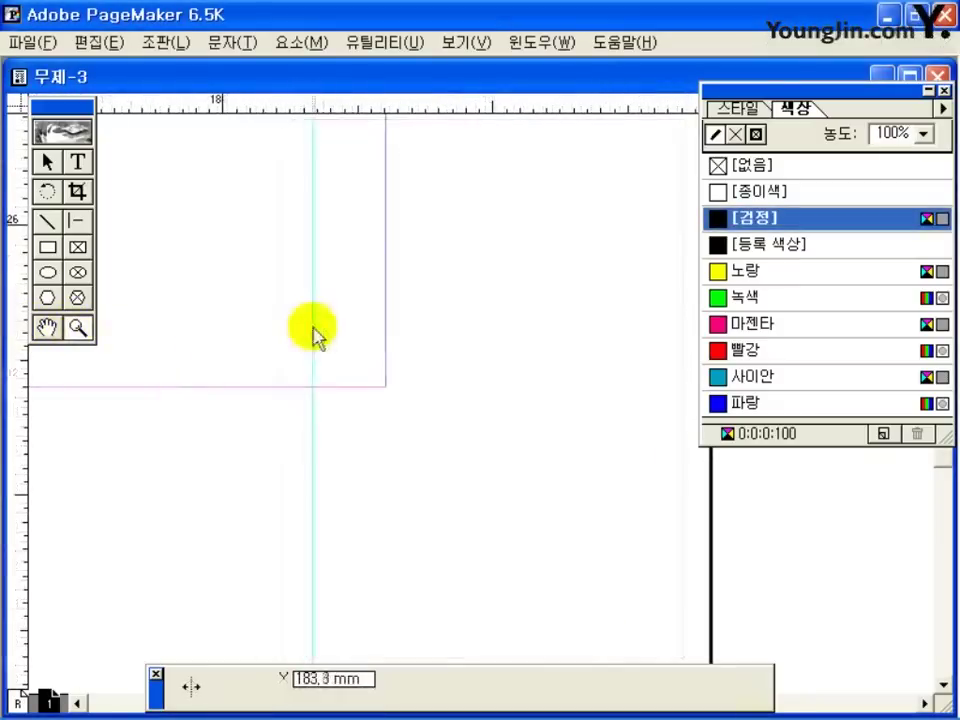
pyautogui.moveTo(313, 334)
pyautogui.mouseDown()
pyautogui.moveTo(330, 335)
pyautogui.moveTo(306, 336)
pyautogui.mouseUp()
pyautogui.moveTo(289, 107); pyautogui.dragTo(288, 306)
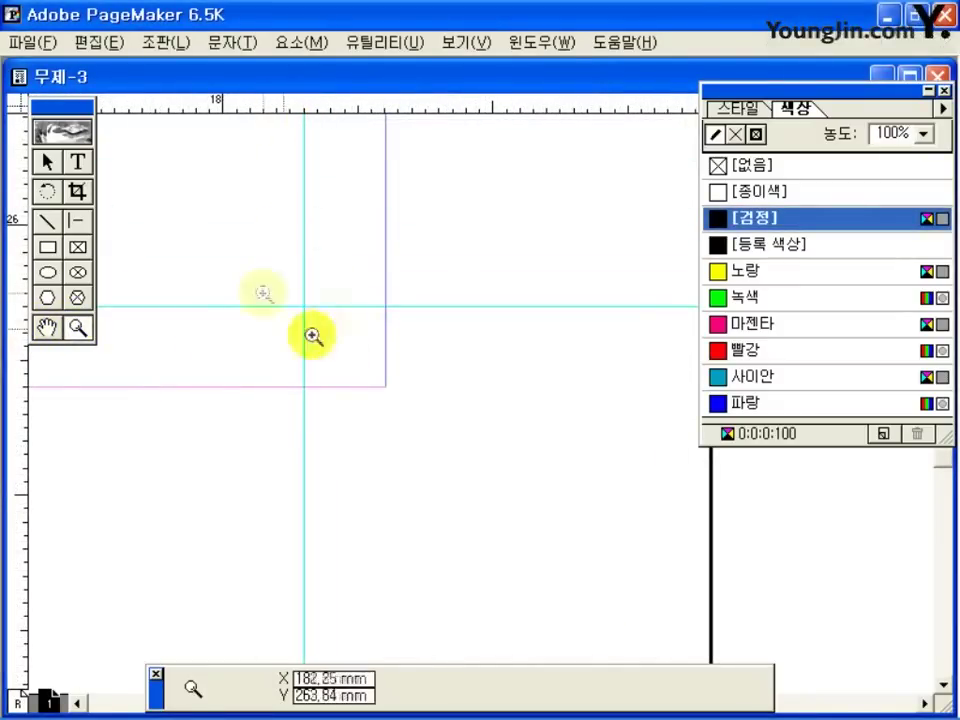
pyautogui.click(48, 327)
pyautogui.hotkey('ctrl', '0')
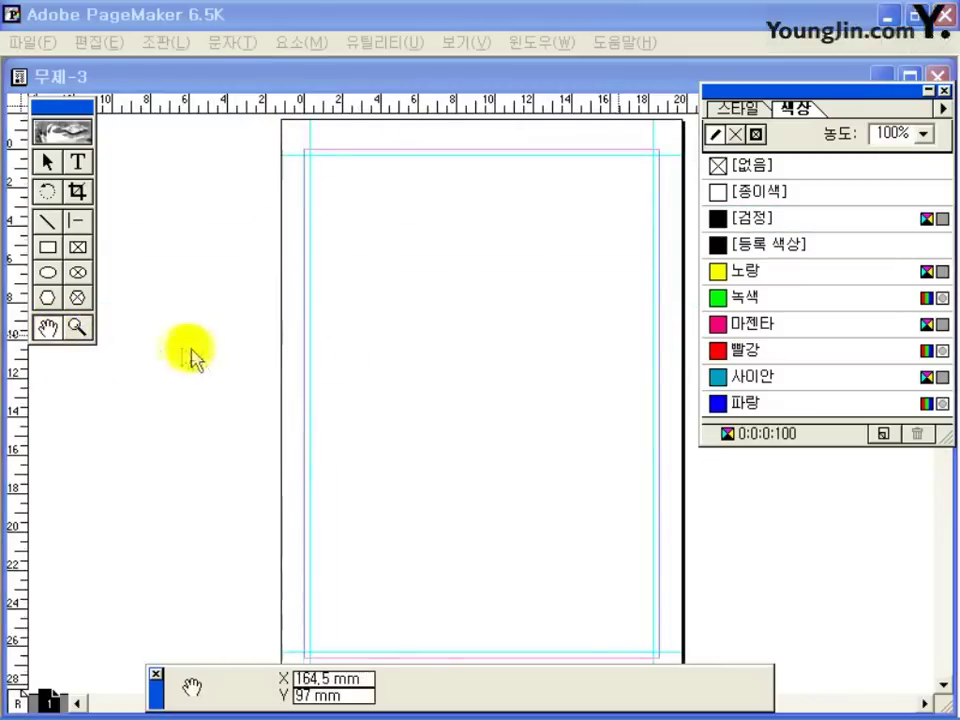
# Draw a vertical crop mark 5 mm long upward from the top margin line at X 3 mm with the constrained-line tool.
pyautogui.click(77, 327)
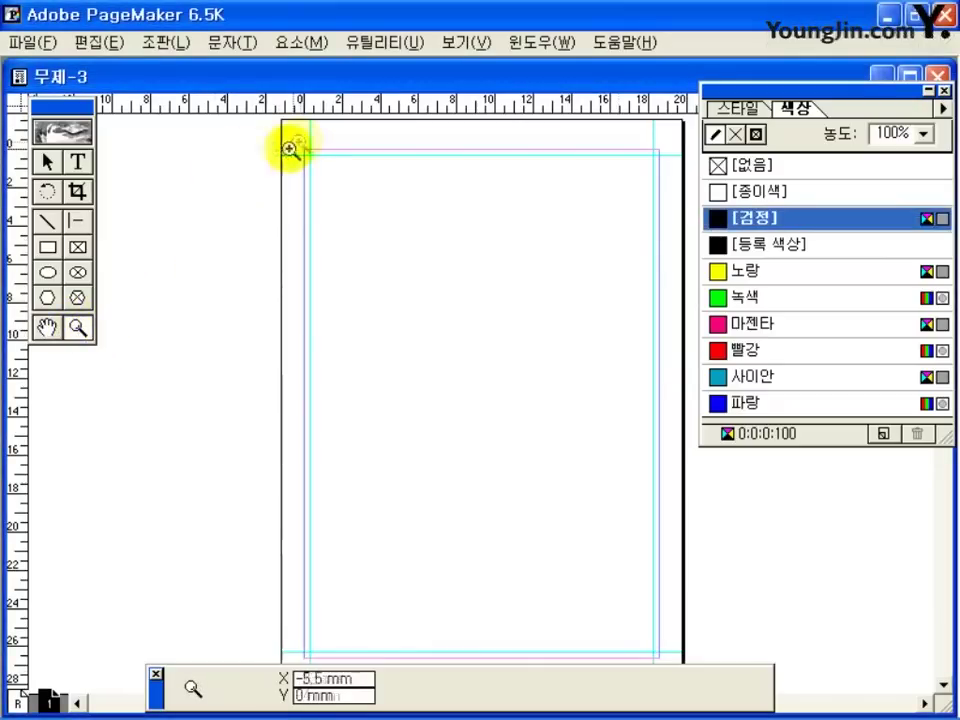
pyautogui.moveTo(291, 149); pyautogui.dragTo(336, 186)
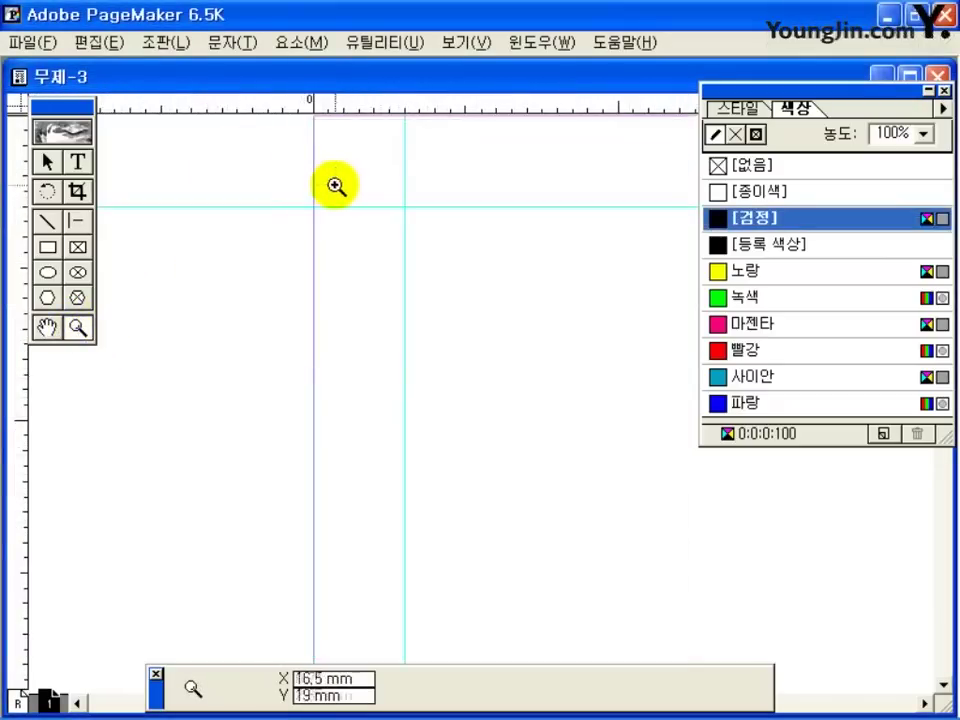
pyautogui.moveTo(394, 197); pyautogui.dragTo(370, 257)
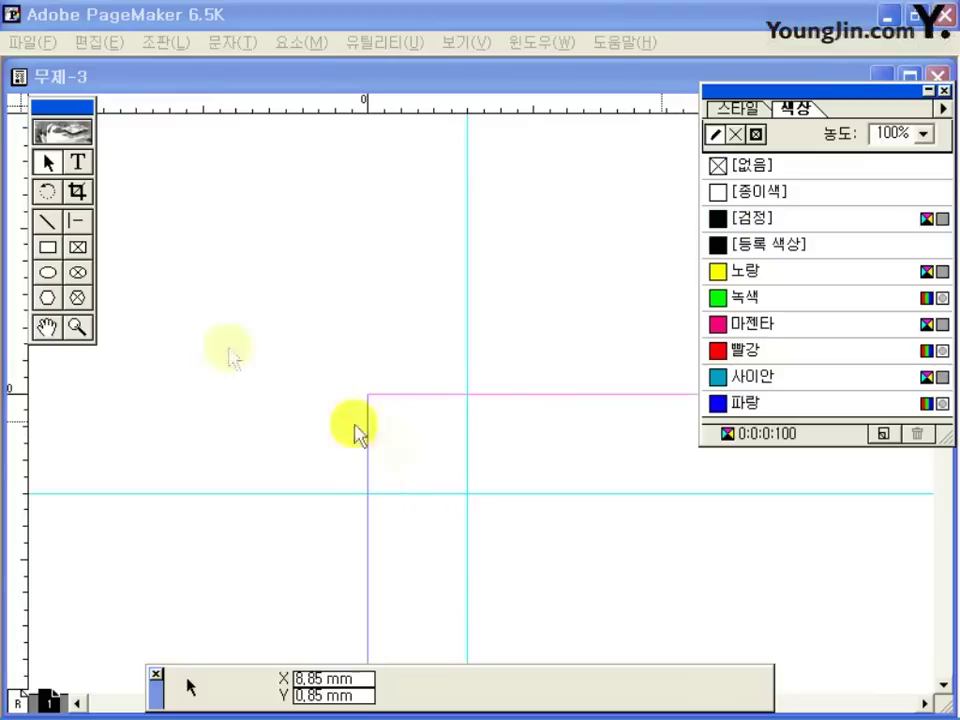
pyautogui.click(76, 222)
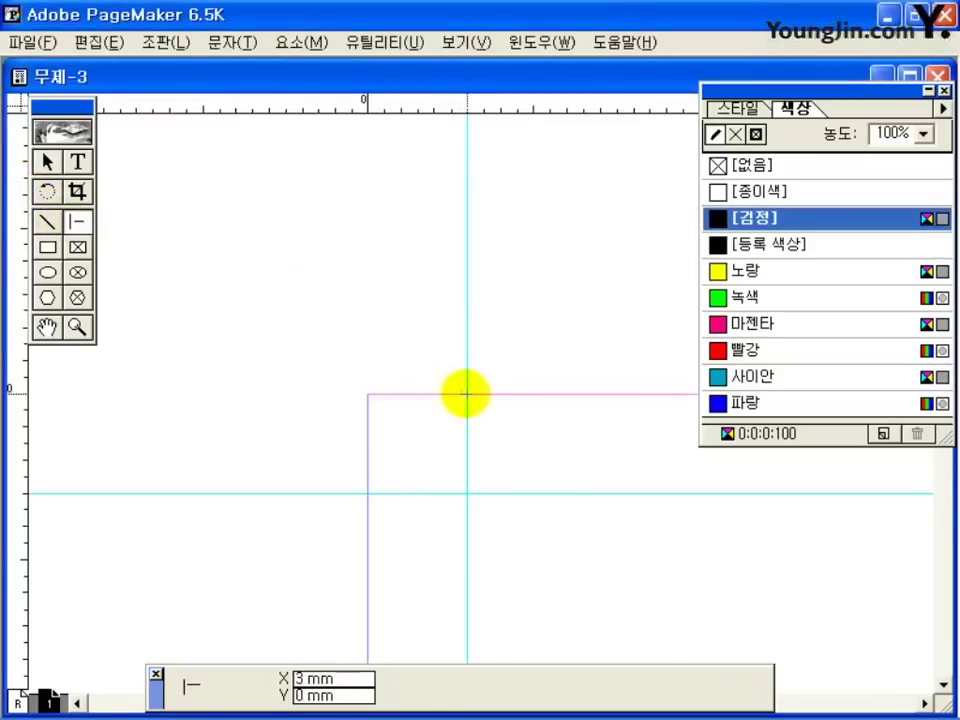
pyautogui.moveTo(466, 394); pyautogui.dragTo(450, 226)
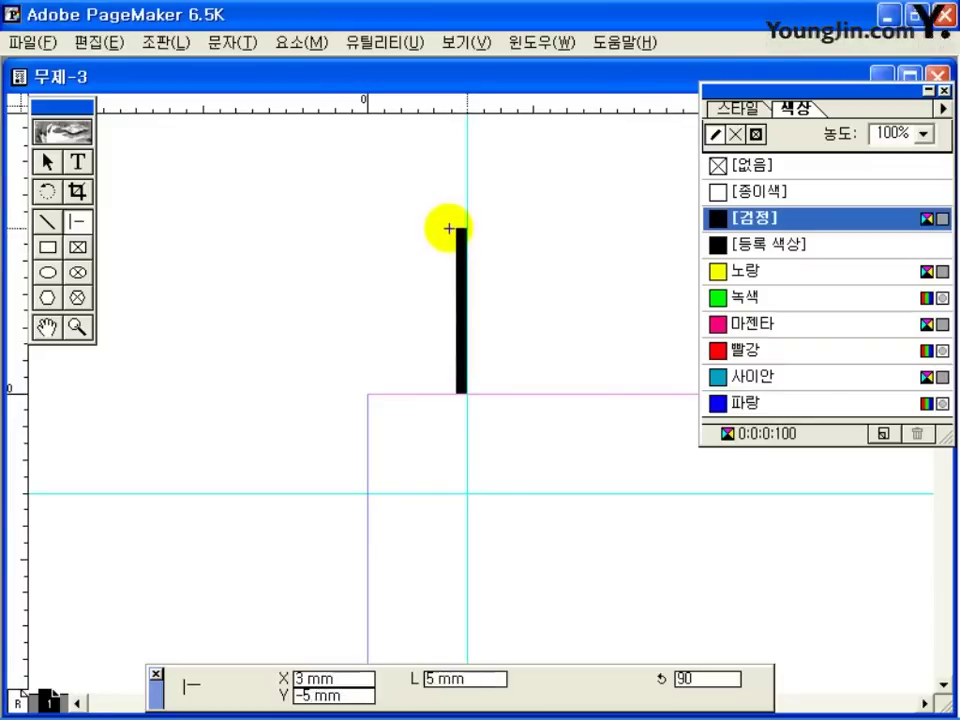
# Draw a horizontal crop mark 5 mm long outward from the left margin line at Y 3 mm with the constrained-line tool.
pyautogui.moveTo(449, 229); pyautogui.dragTo(448, 225)
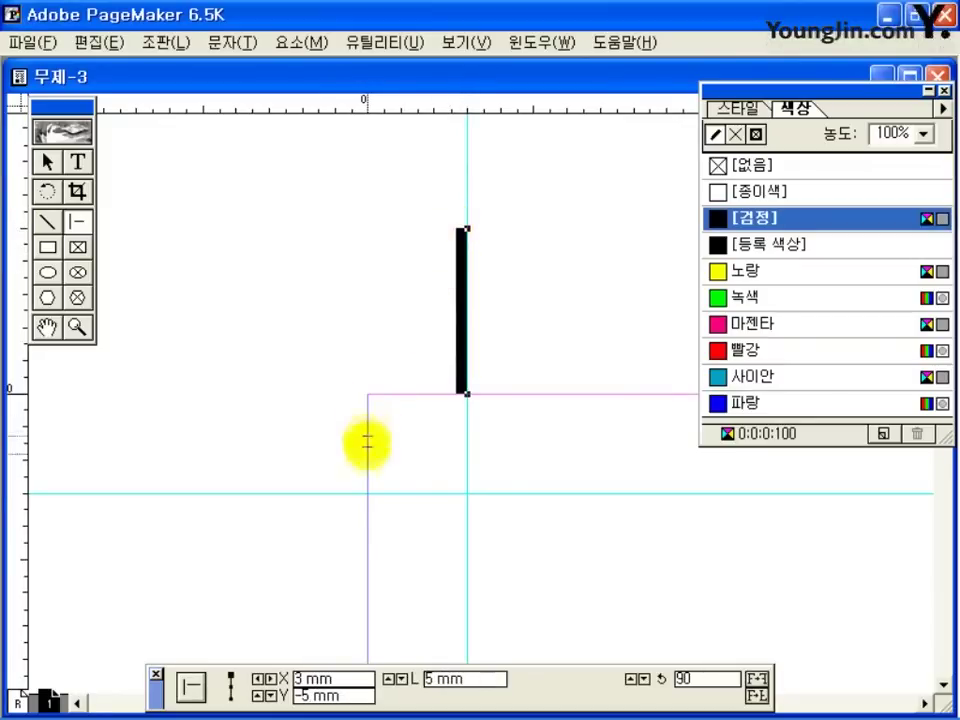
pyautogui.moveTo(367, 494); pyautogui.dragTo(203, 475)
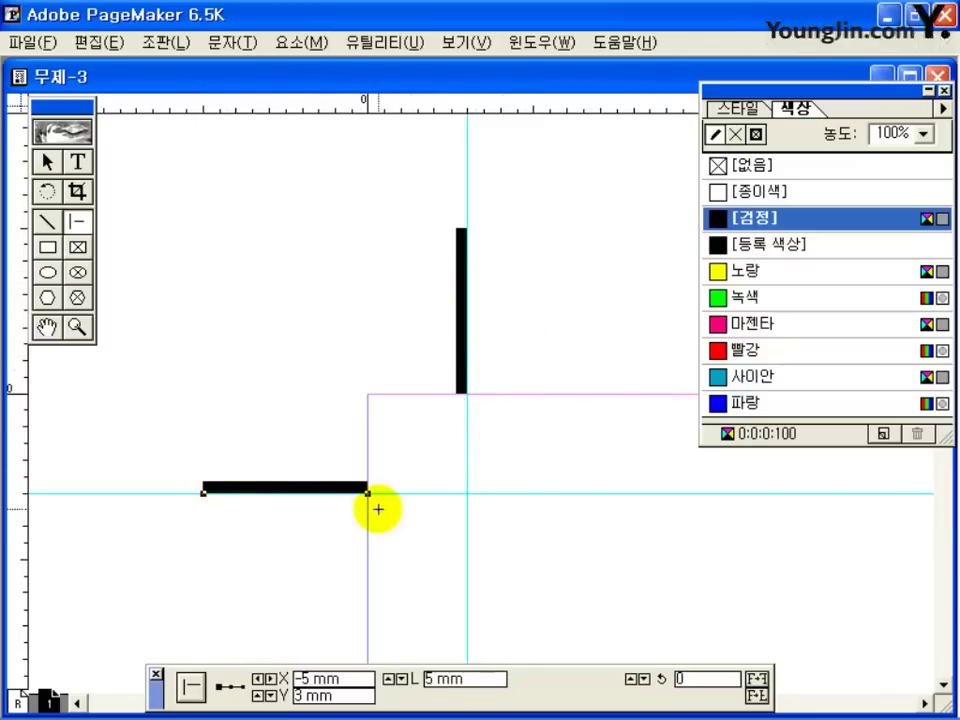
# Copy both upper-left crop marks, paste them near the page's upper-right corner and flip the copies horizontally.
pyautogui.click(45, 162)
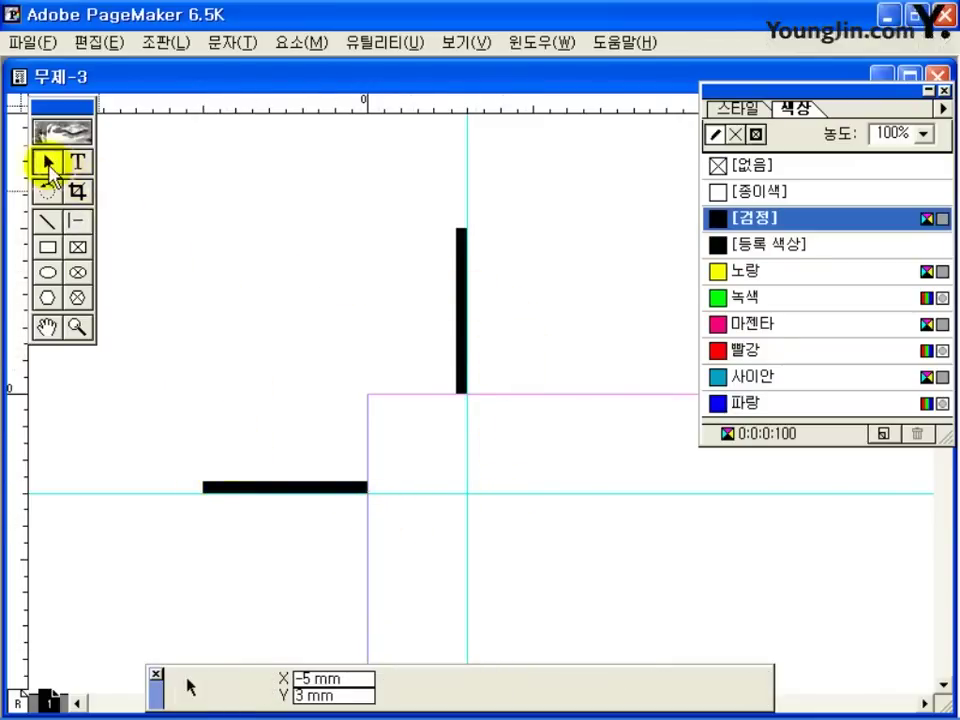
pyautogui.click(305, 489)
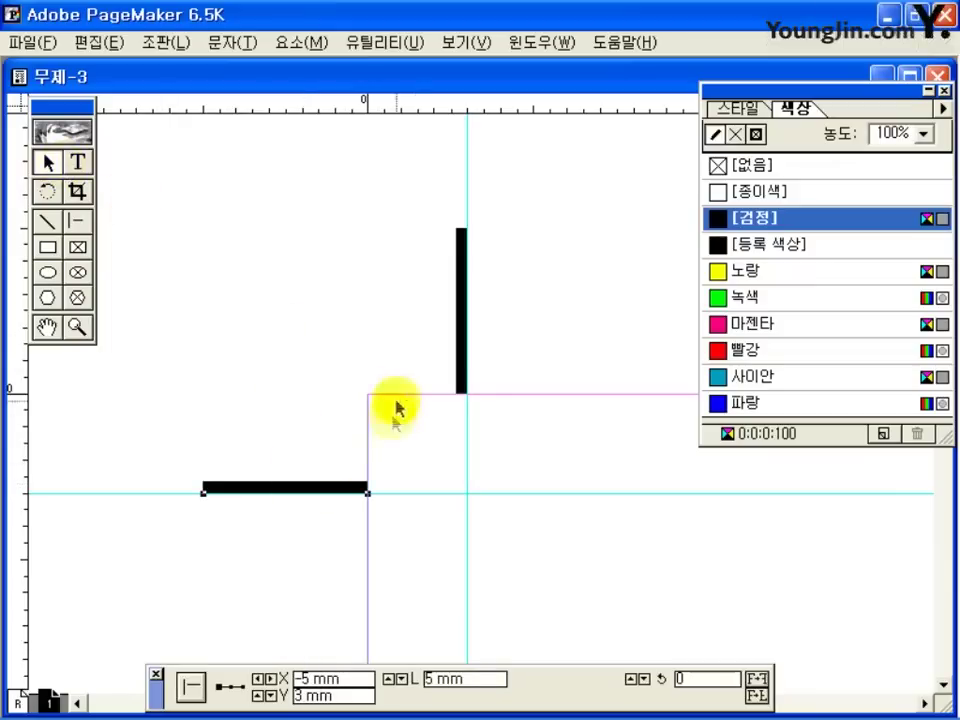
pyautogui.keyDown('shift'); pyautogui.click(461, 347); pyautogui.keyUp('shift')
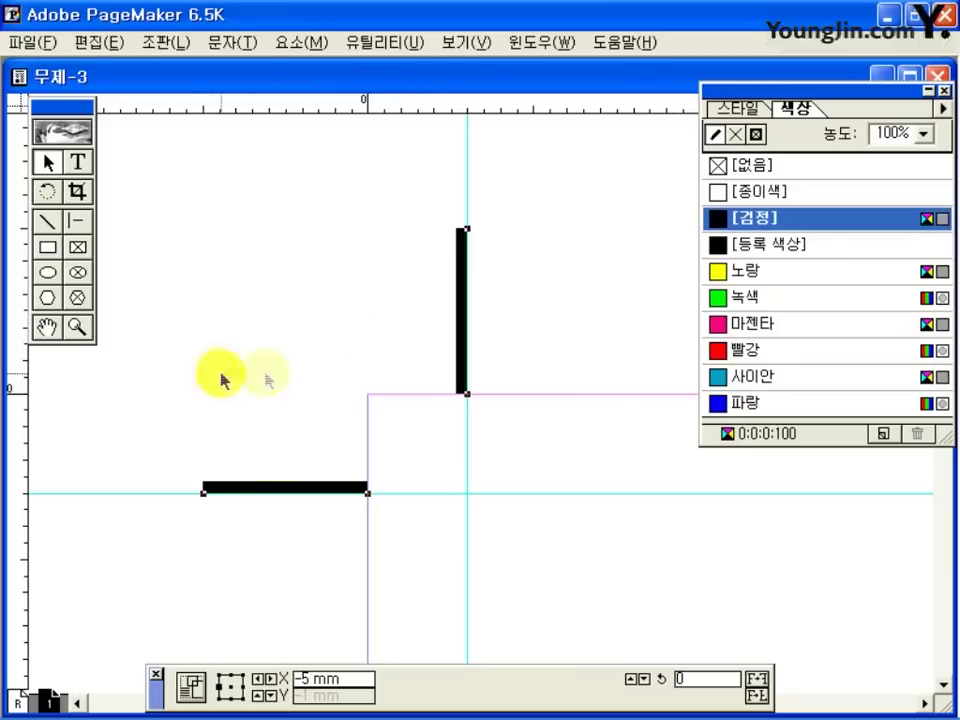
pyautogui.doubleClick(54, 332)
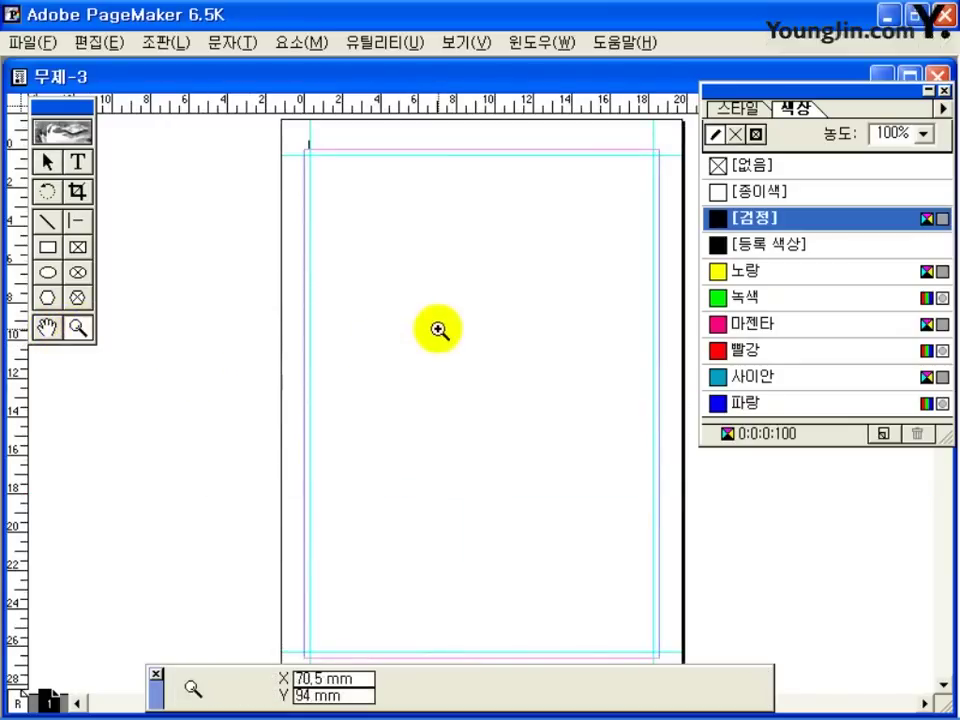
pyautogui.moveTo(630, 140); pyautogui.dragTo(677, 180)
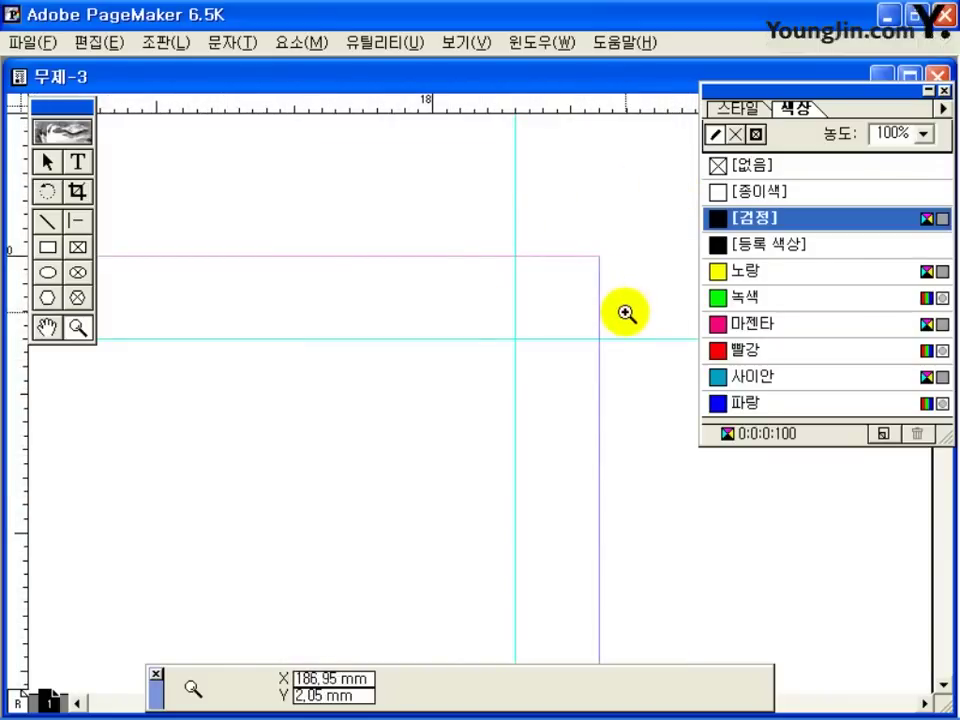
pyautogui.hotkey('shift', 'F1')
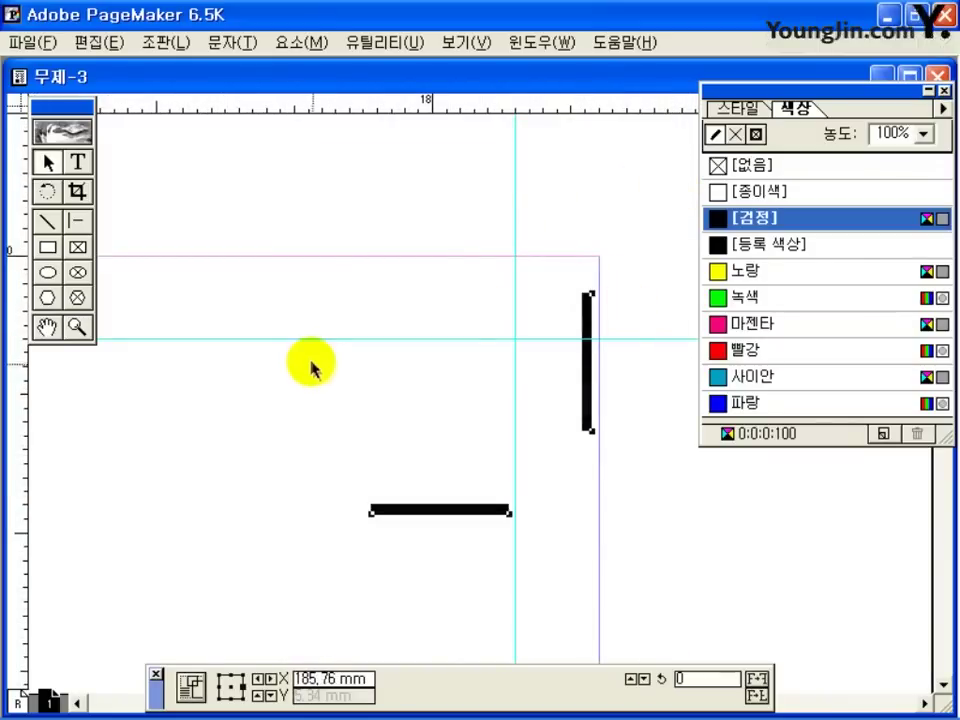
pyautogui.write('193.75')
pyautogui.click(757, 685)
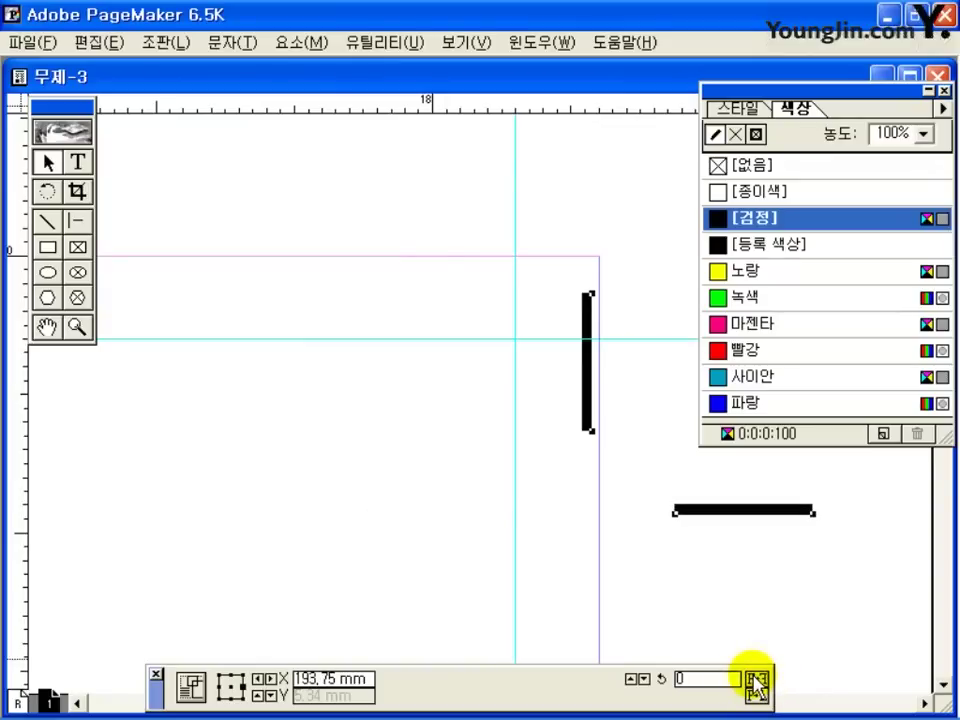
# Align the copied vertical mark to the 183 mm guide above the top margin and the horizontal mark to the 3 mm guide outside the right margin.
pyautogui.click(634, 446)
pyautogui.moveTo(590, 410); pyautogui.dragTo(528, 232)
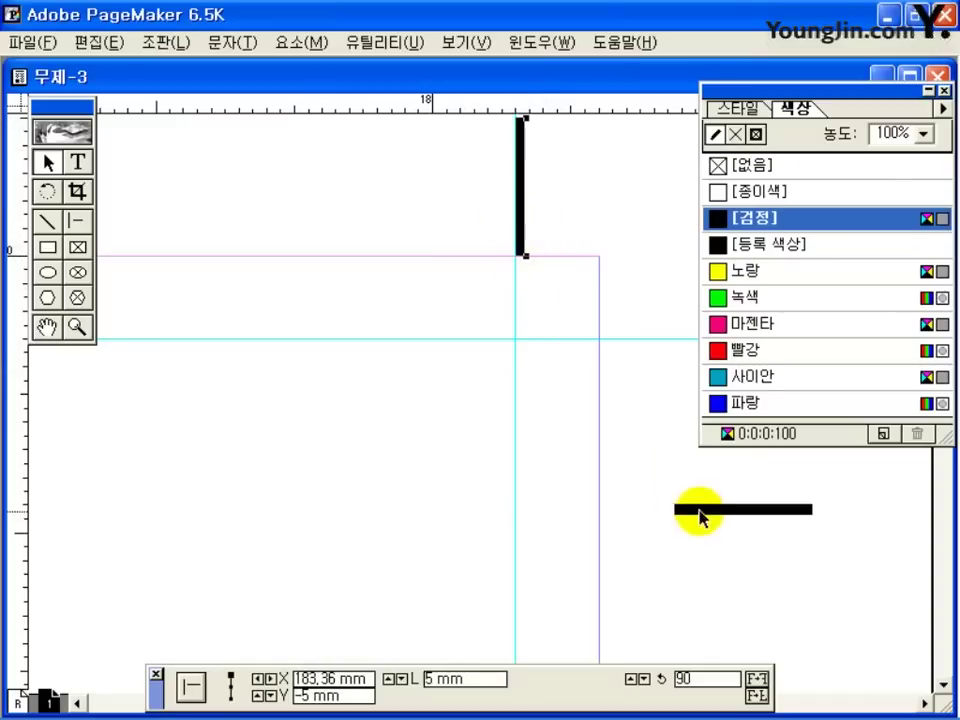
pyautogui.moveTo(700, 518); pyautogui.dragTo(551, 396)
# Place 5 mm crop marks at the lower-right and lower-left corners, aligned to the trim guides and starting outside the margin frame.
pyautogui.click(47, 327)
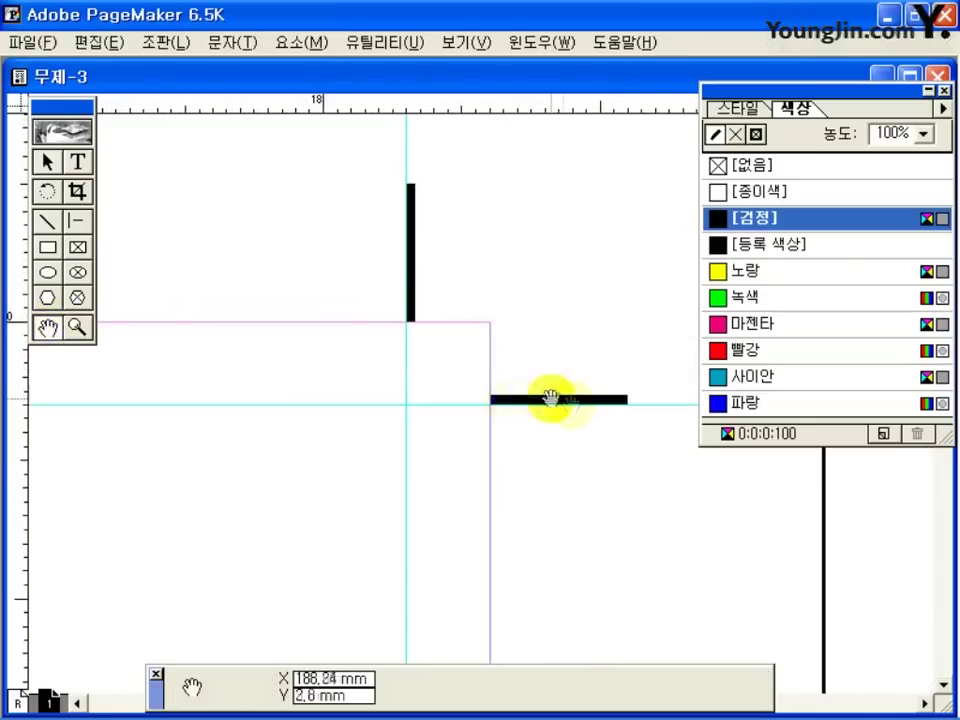
pyautogui.click(45, 162)
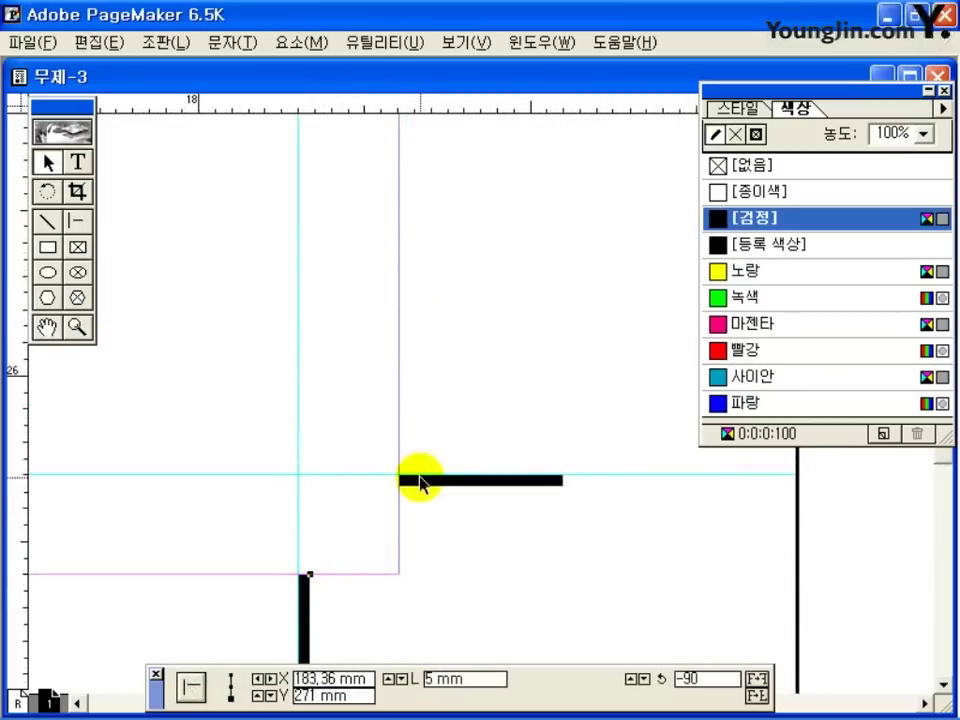
pyautogui.click(420, 481)
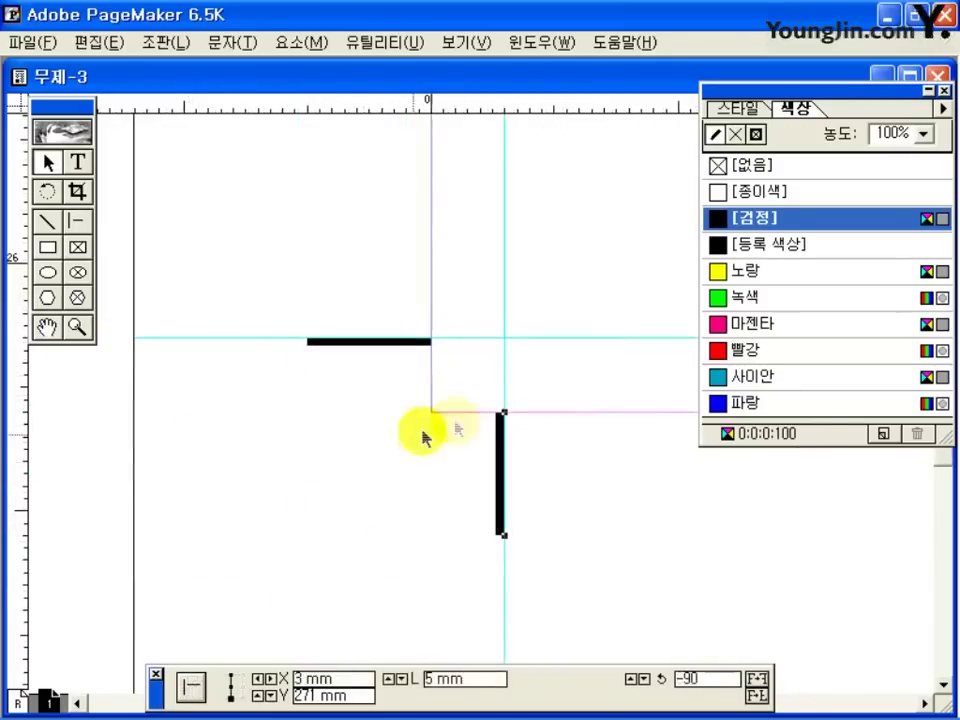
pyautogui.click(422, 435)
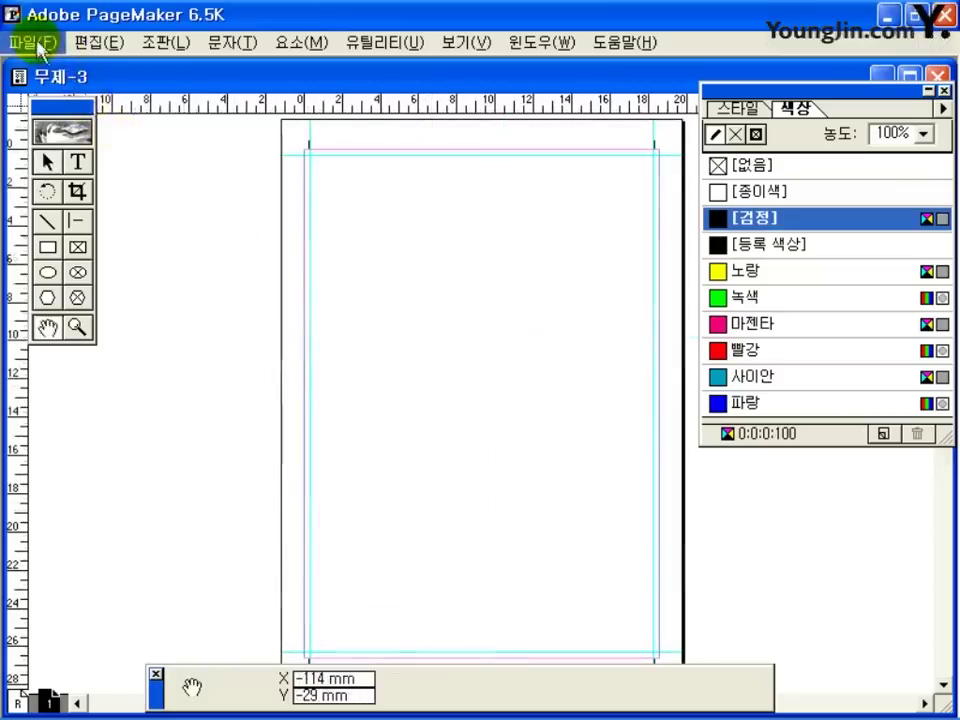
# Import 01.jpg without embedding a full copy and place it at the upper-left corner of the margin frame.
pyautogui.click(35, 42)
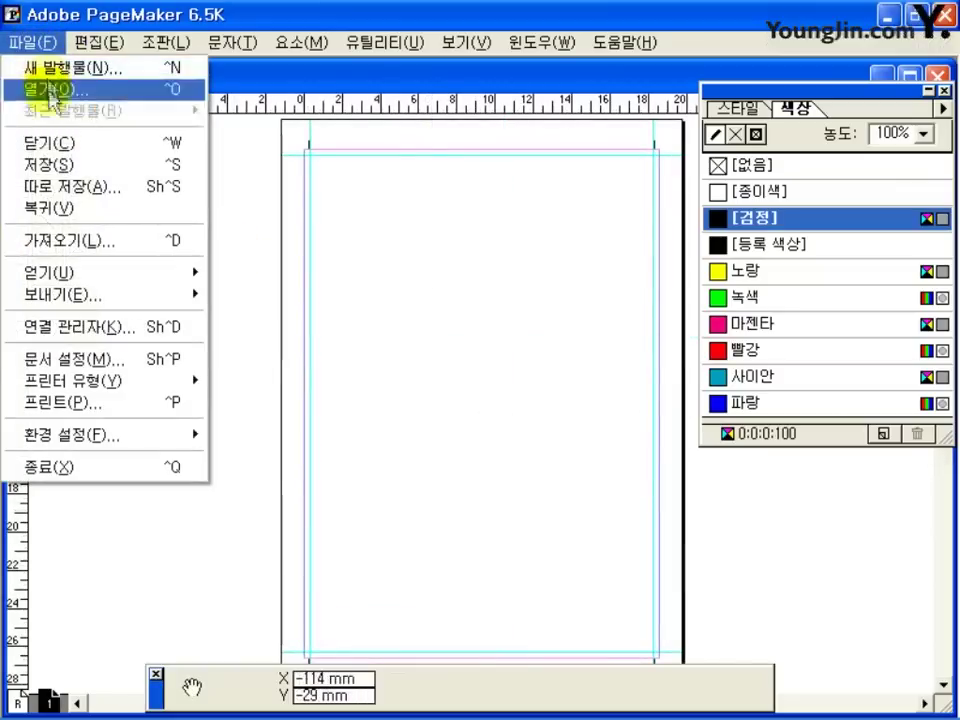
pyautogui.click(90, 241)
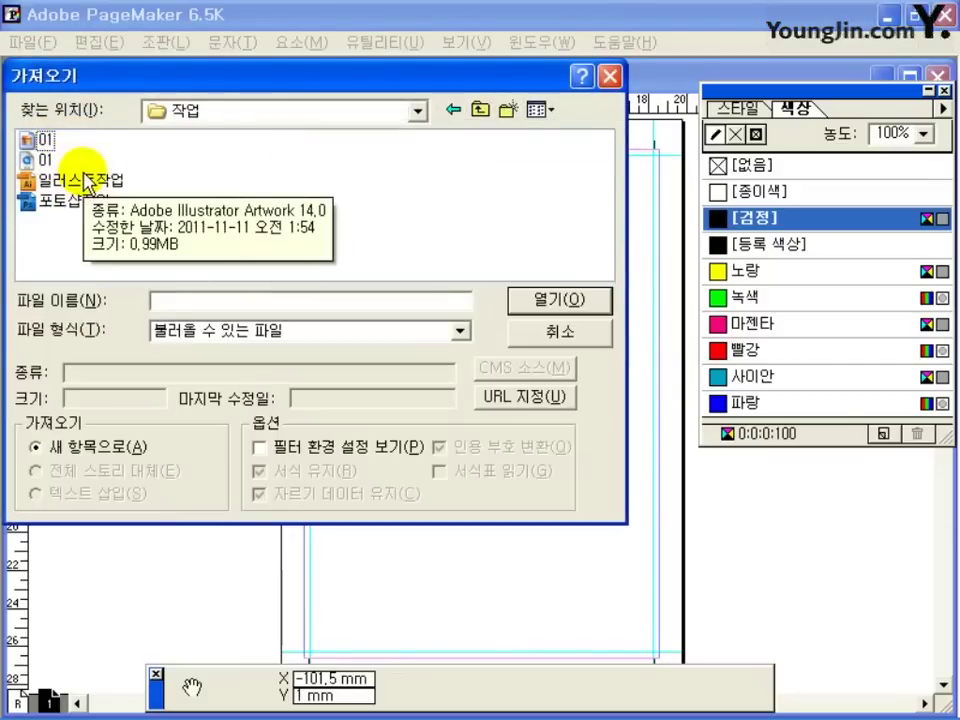
pyautogui.doubleClick(38, 141)
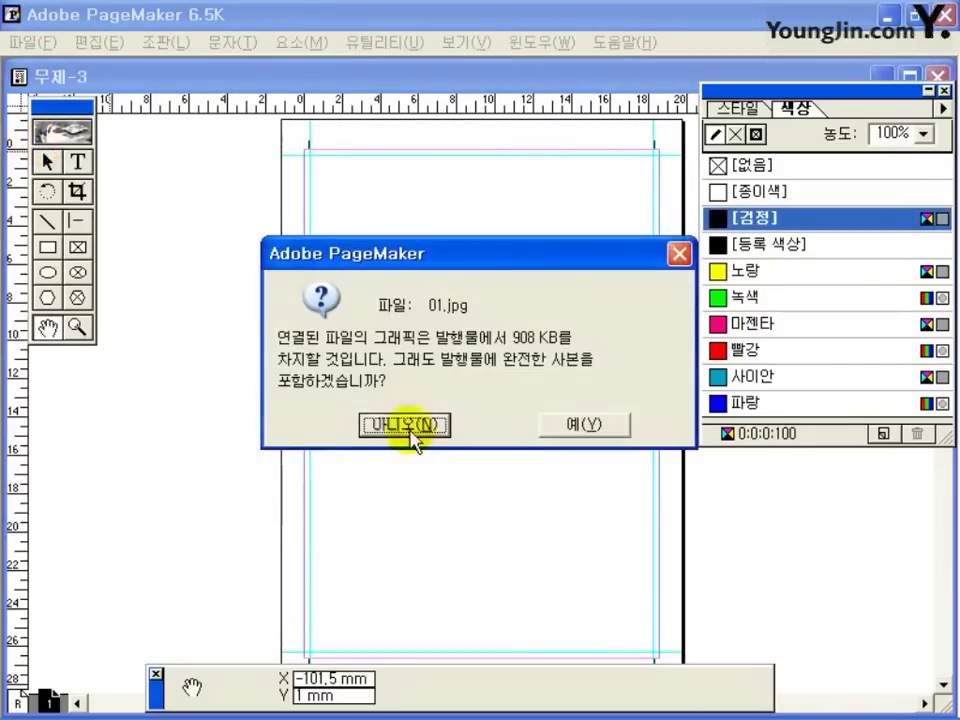
pyautogui.click(410, 426)
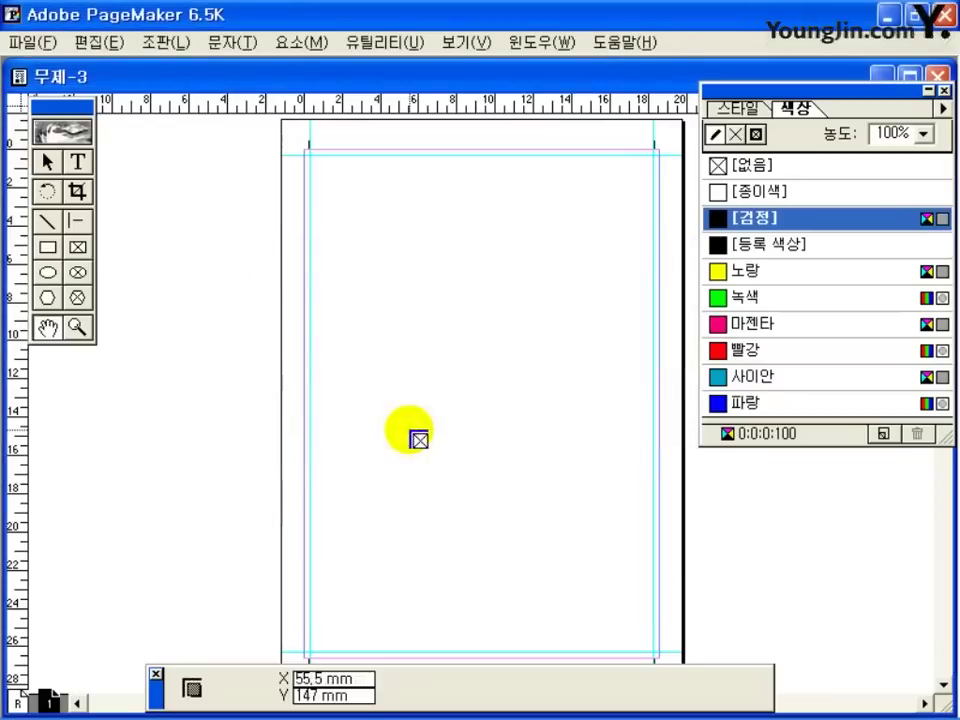
pyautogui.click(307, 152)
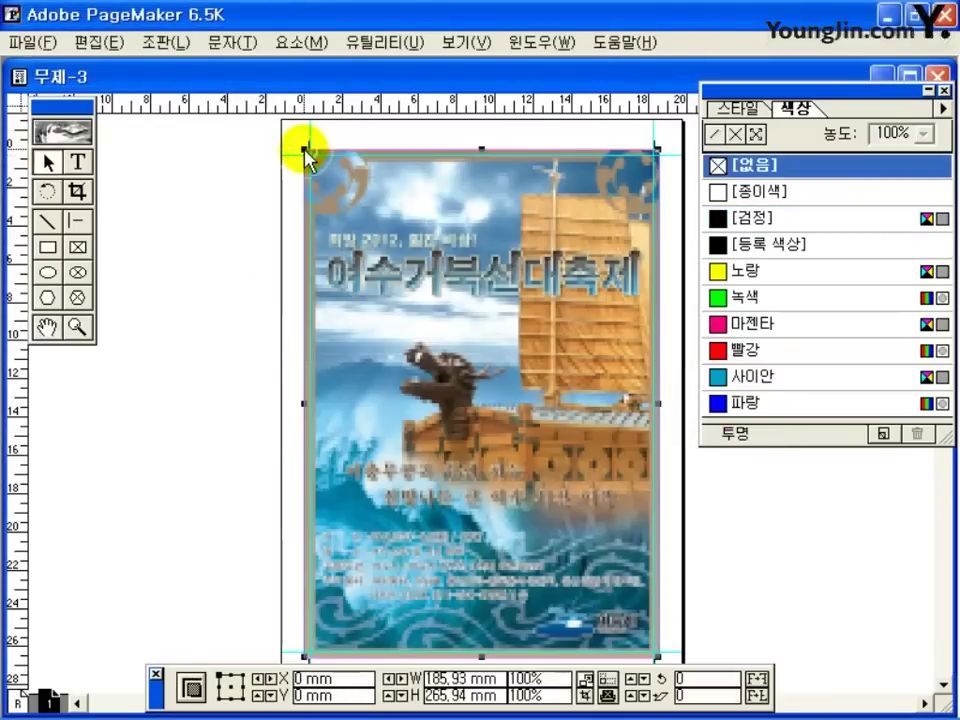
# Set the placed poster image to 186 mm wide and 266 mm high.
pyautogui.click(373, 545)
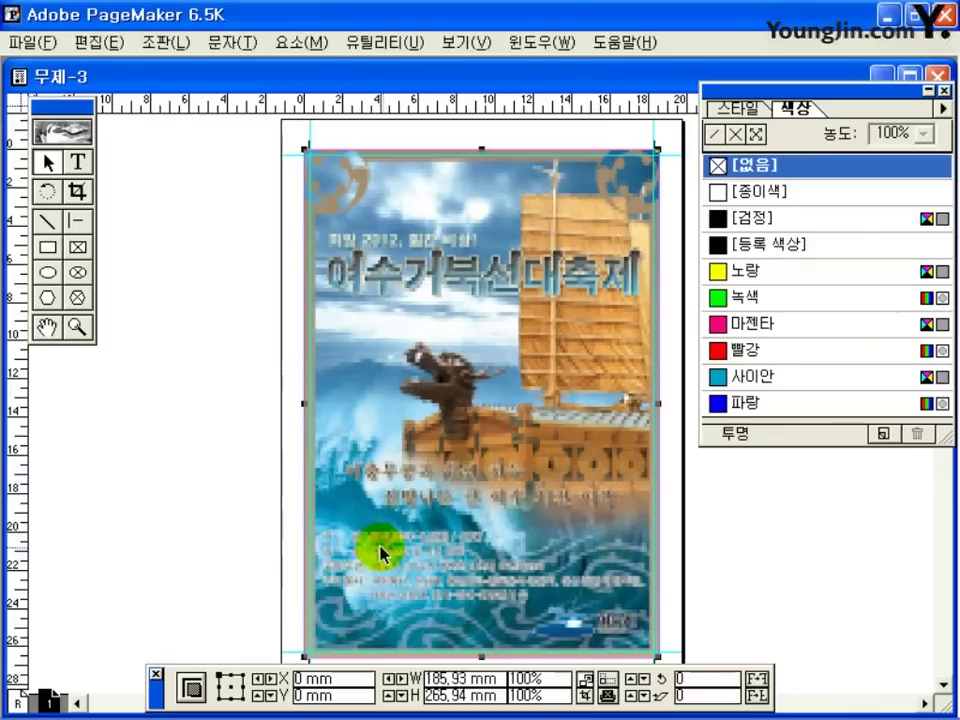
pyautogui.moveTo(495, 679); pyautogui.dragTo(365, 690)
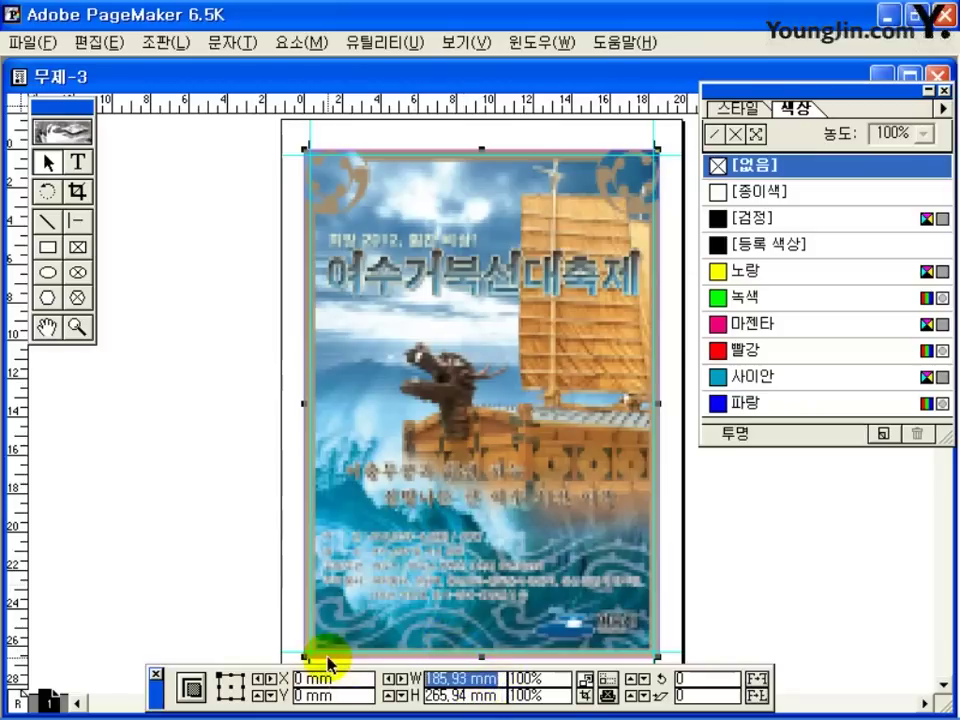
pyautogui.write('186')
pyautogui.press('Tab')
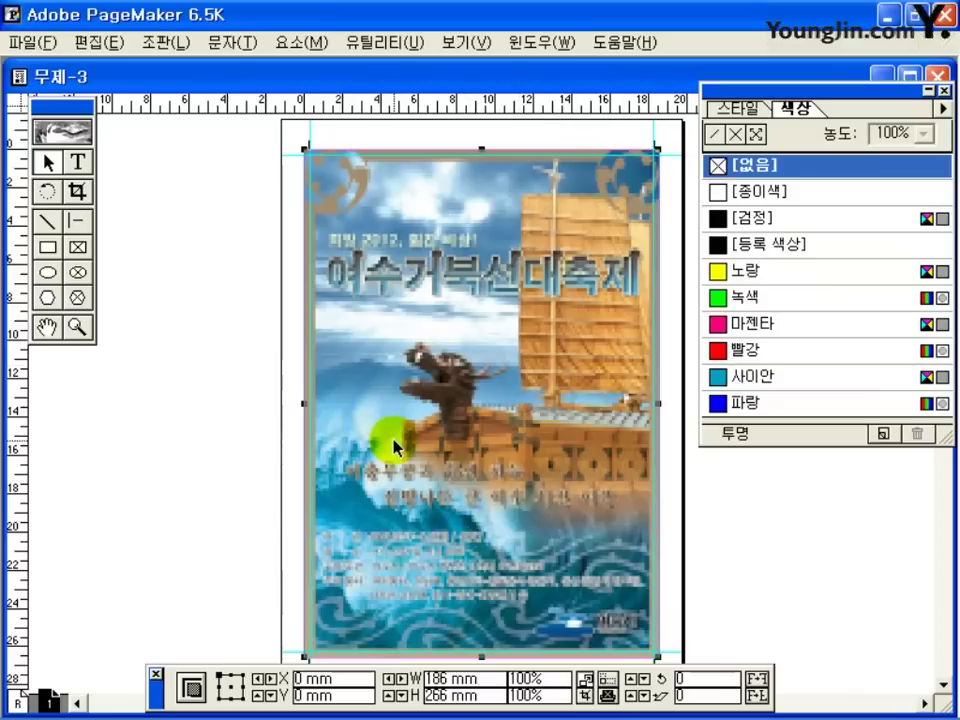
# Change the graphics display preference to high resolution (고해상도).
pyautogui.click(35, 43)
pyautogui.moveTo(86, 437)
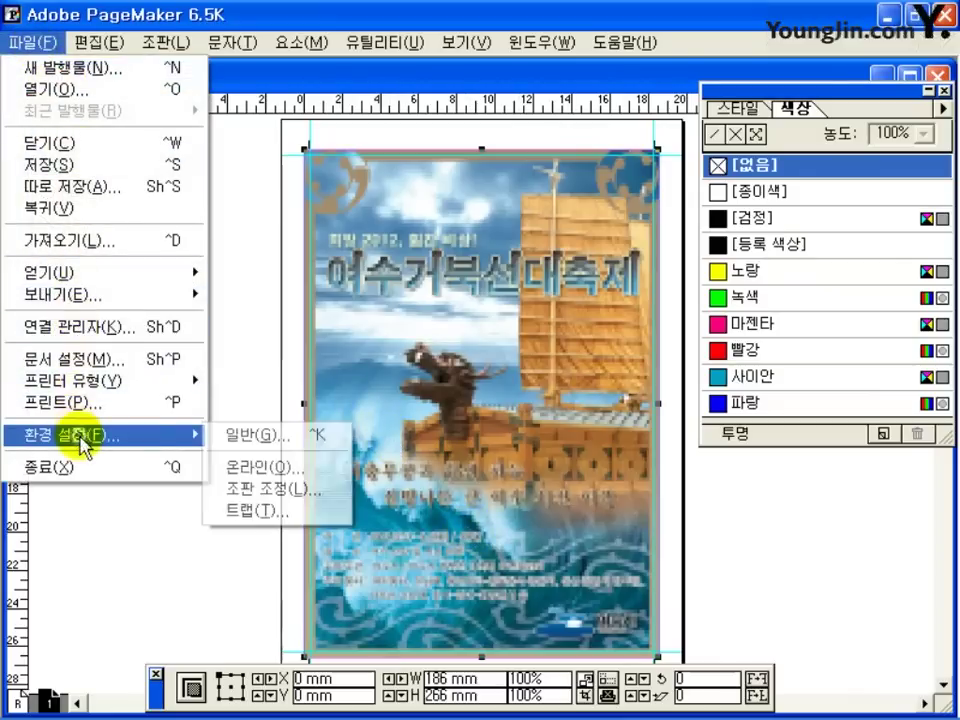
pyautogui.click(245, 435)
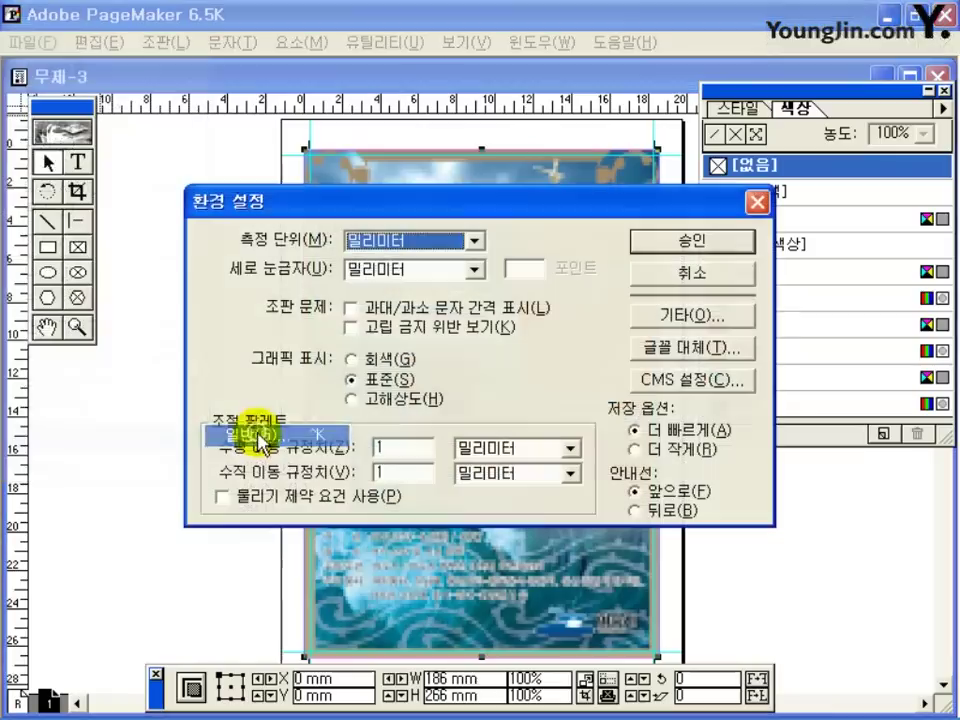
pyautogui.click(356, 399)
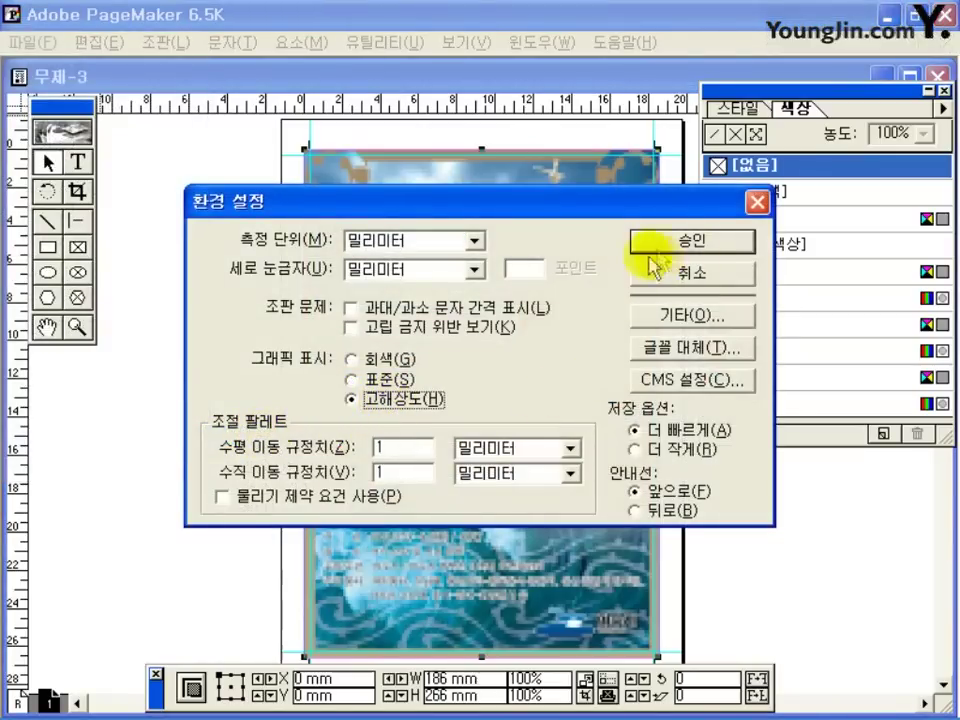
pyautogui.click(690, 244)
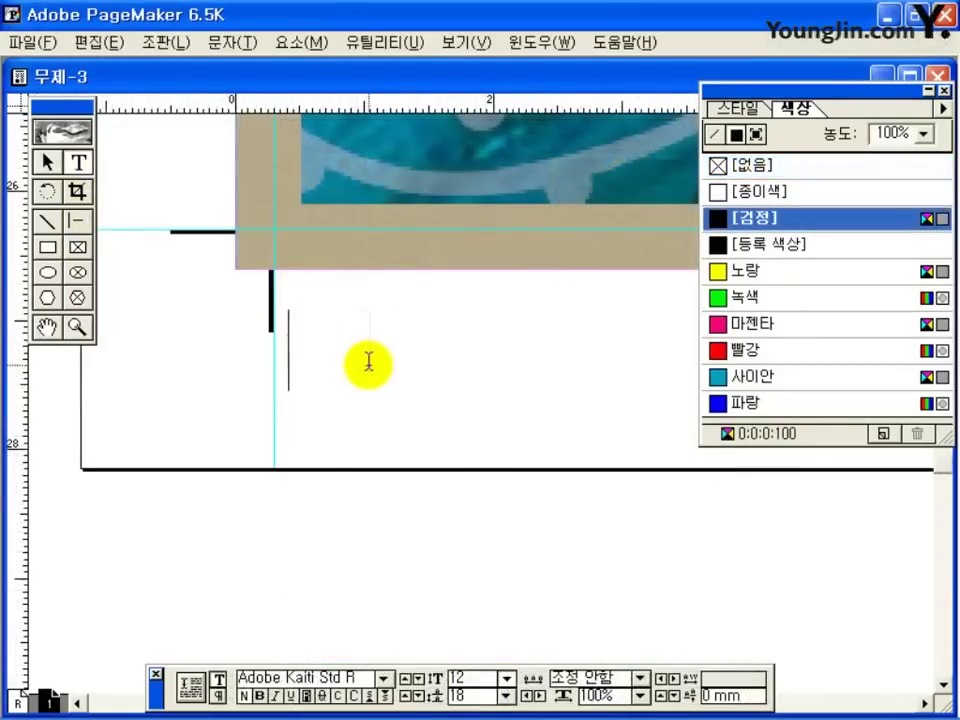
# Add the text 01 below the poster's lower-left corner and format it in 돋움 at 10 pt.
pyautogui.write('01')
pyautogui.hotkey('ctrl', 'a')
pyautogui.click(385, 678)
pyautogui.scroll(-10, 381, 608)
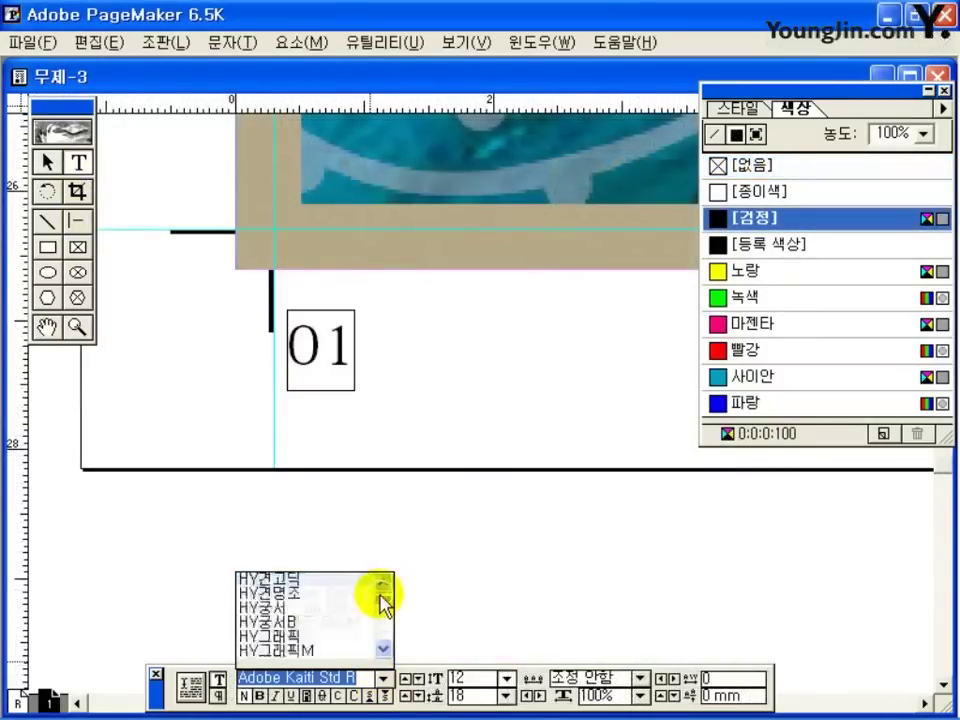
pyautogui.scroll(-5, 386, 640)
pyautogui.click(298, 583)
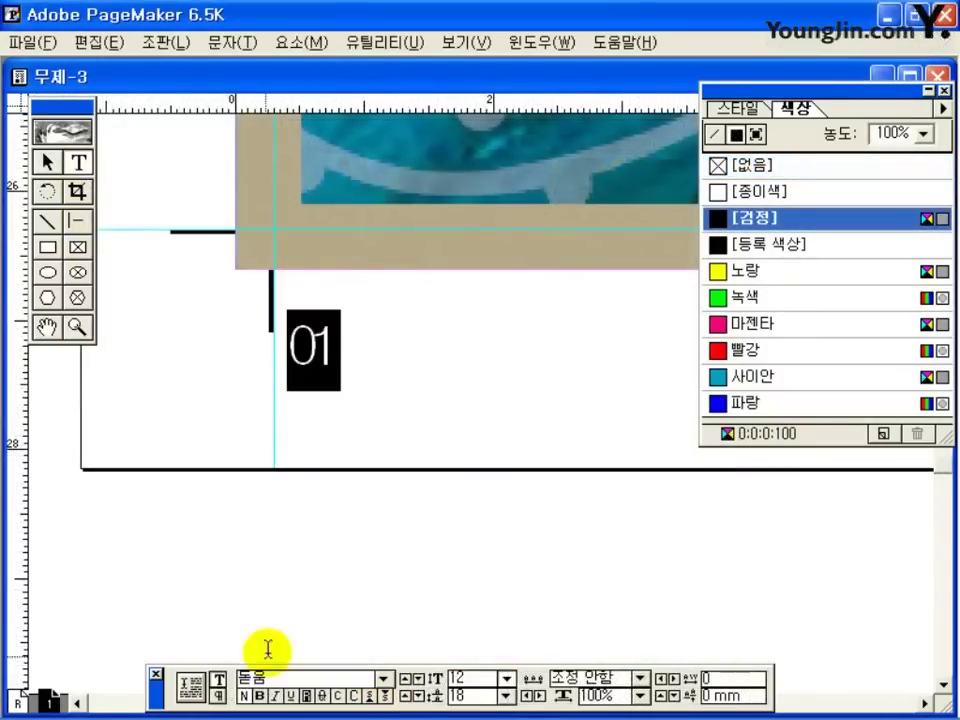
pyautogui.doubleClick(480, 679)
pyautogui.write('10')
pyautogui.press('Return')
# Move the 01 text block up beside the lower-left vertical crop mark, to about X 3.8 mm, Y 267.4 mm.
pyautogui.click(46, 160)
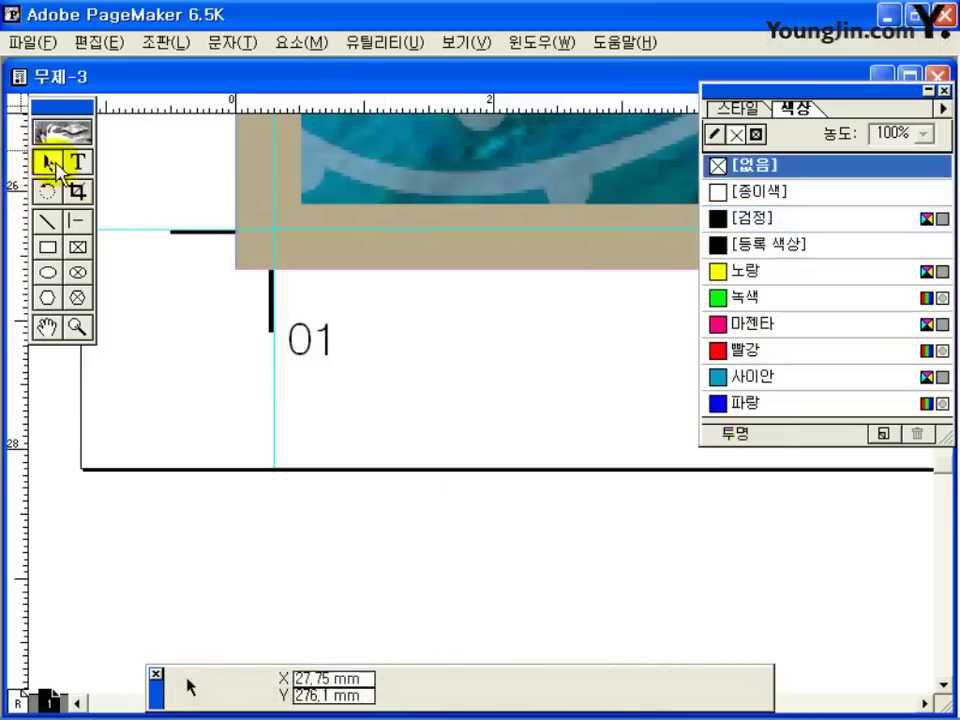
pyautogui.click(304, 330)
pyautogui.moveTo(299, 327)
pyautogui.mouseDown()
pyautogui.moveTo(295, 334)
pyautogui.moveTo(309, 330)
pyautogui.mouseUp()
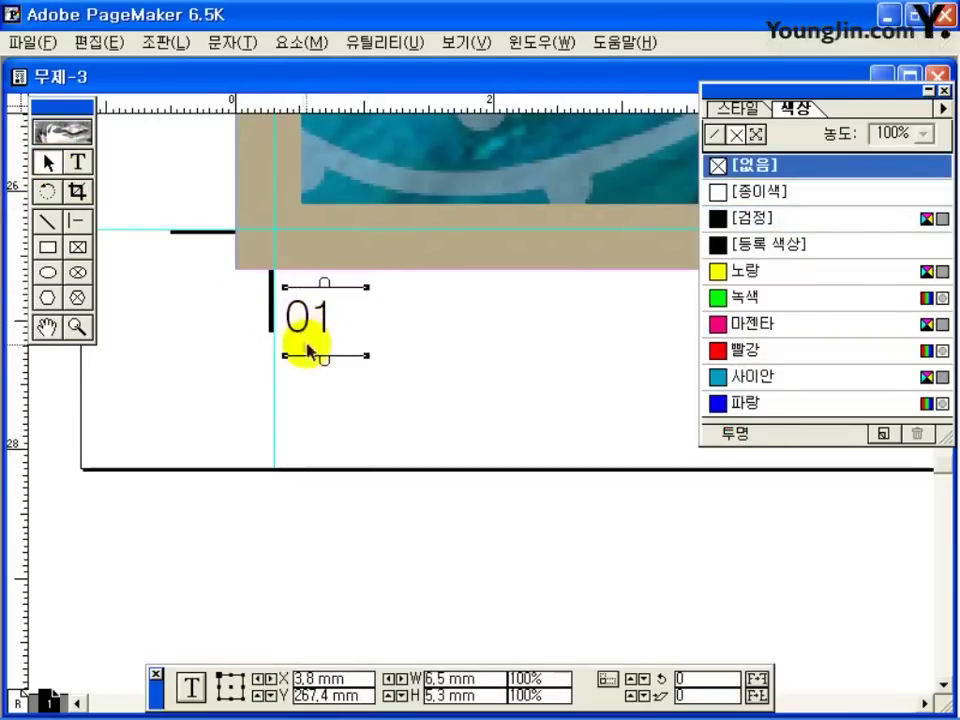
pyautogui.click(273, 340)
pyautogui.doubleClick(46, 326)
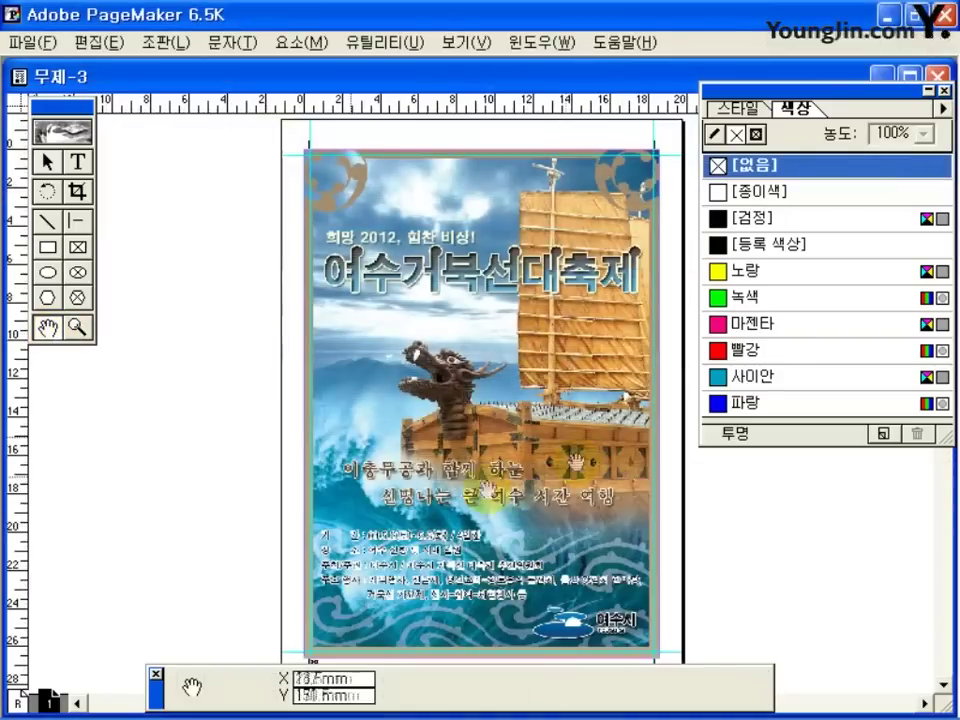
# Save the publication as 01 in the 작업 folder.
pyautogui.click(21, 43)
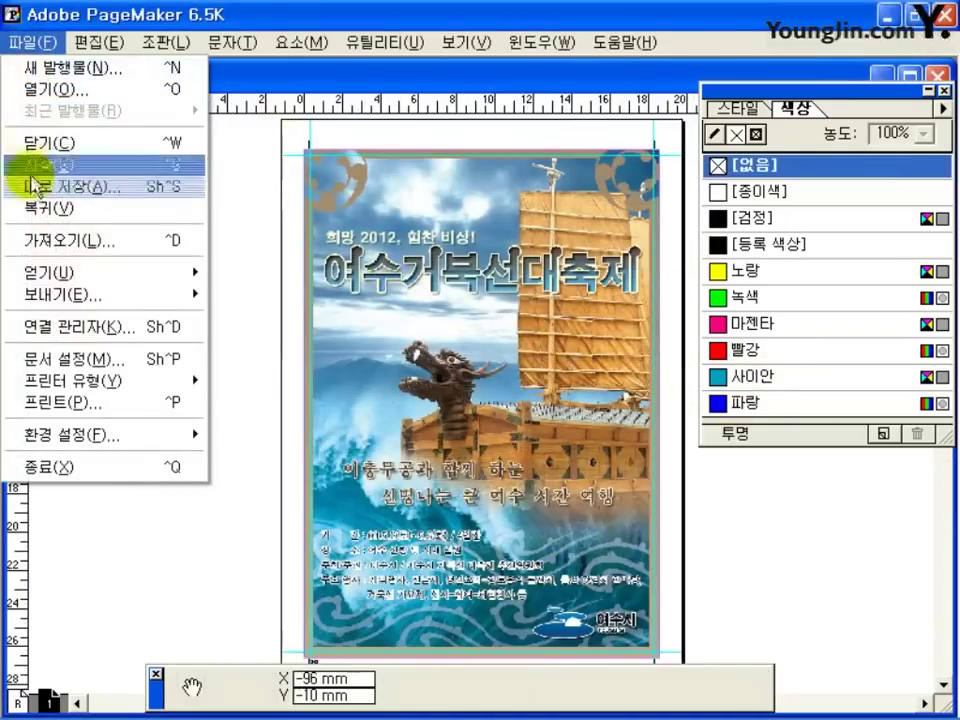
pyautogui.click(26, 167)
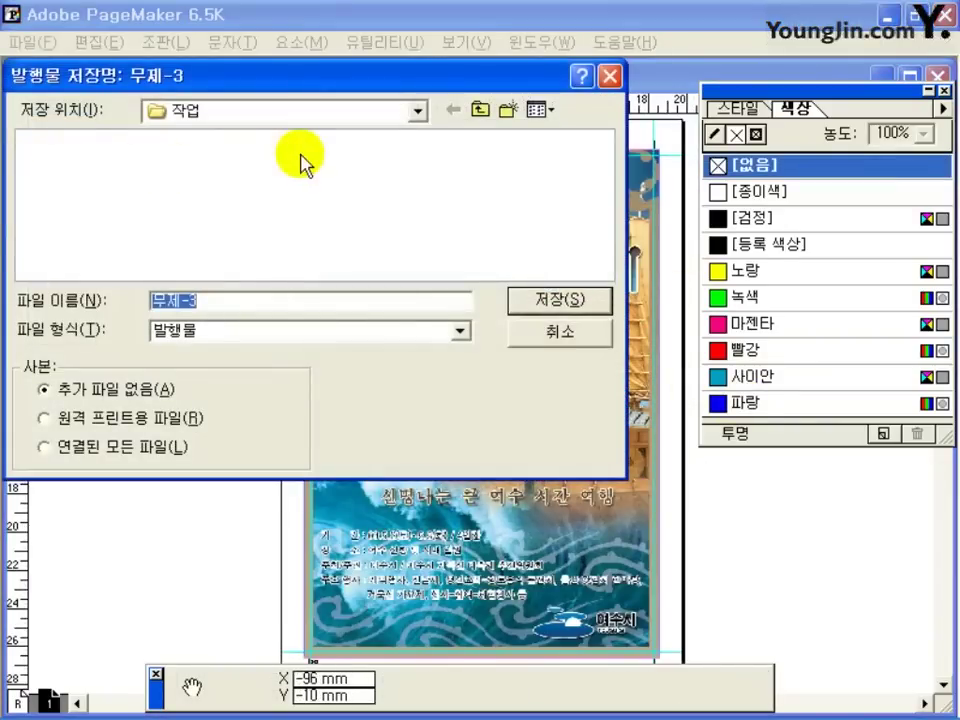
pyautogui.write('01')
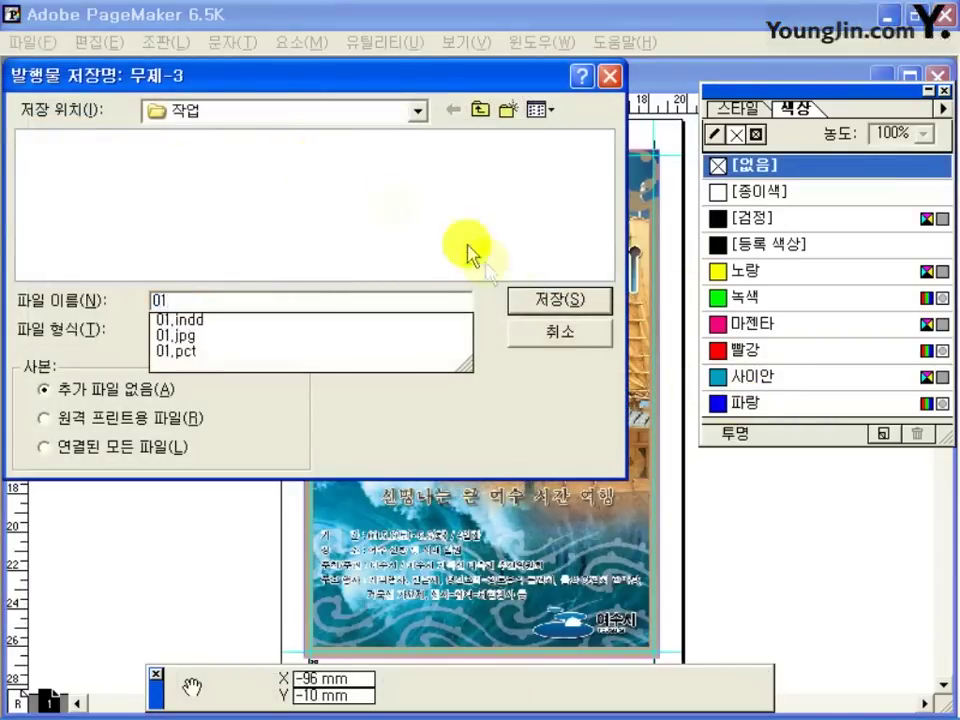
pyautogui.click(531, 300)
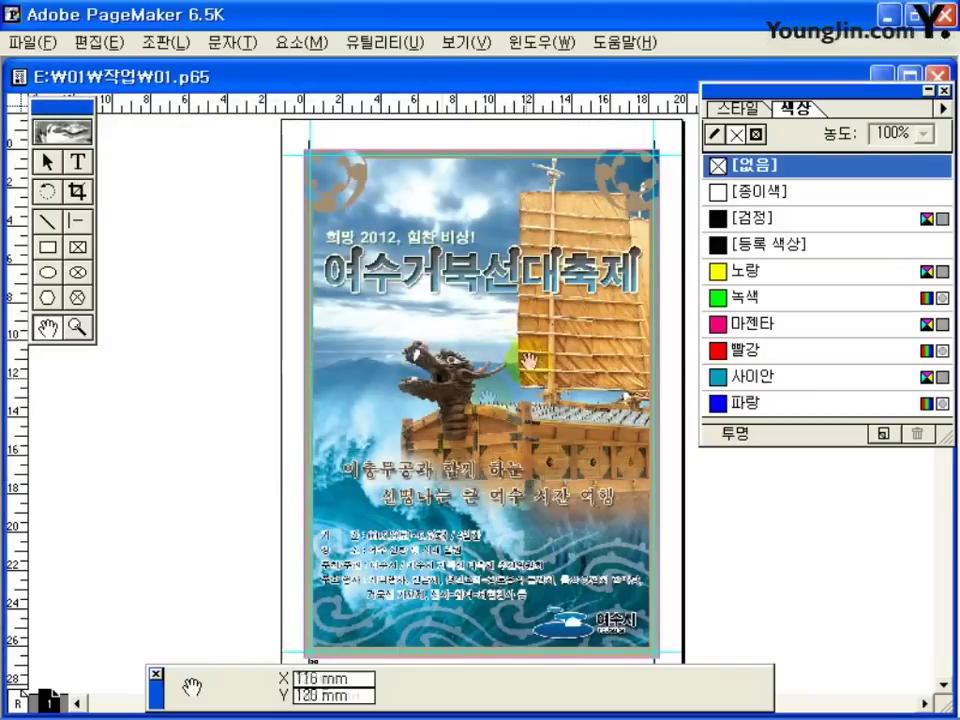
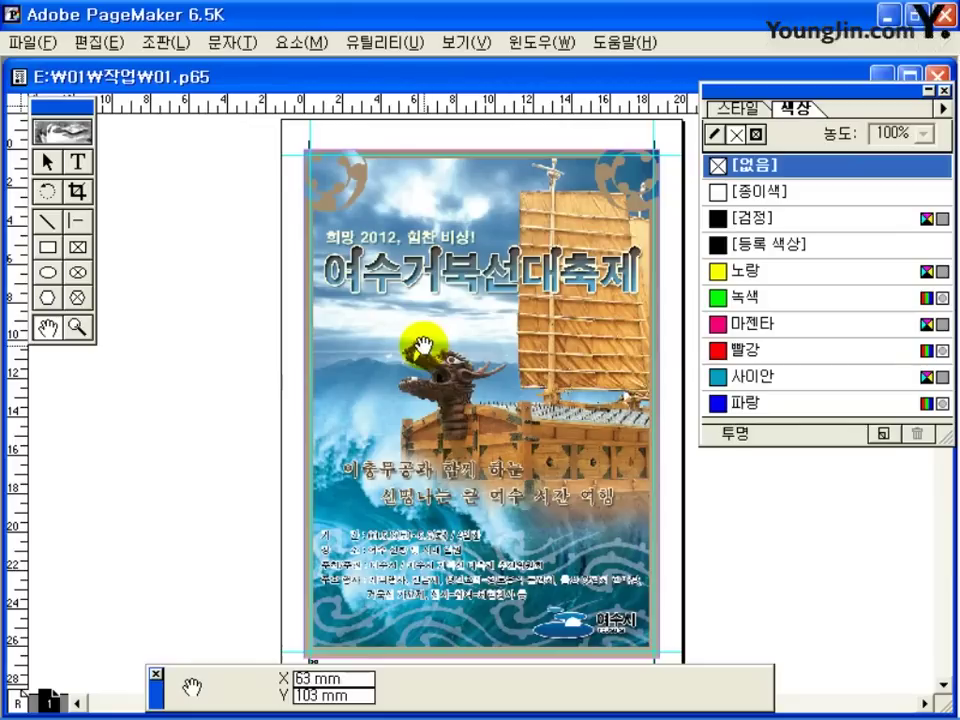
pyautogui.click(33, 43)
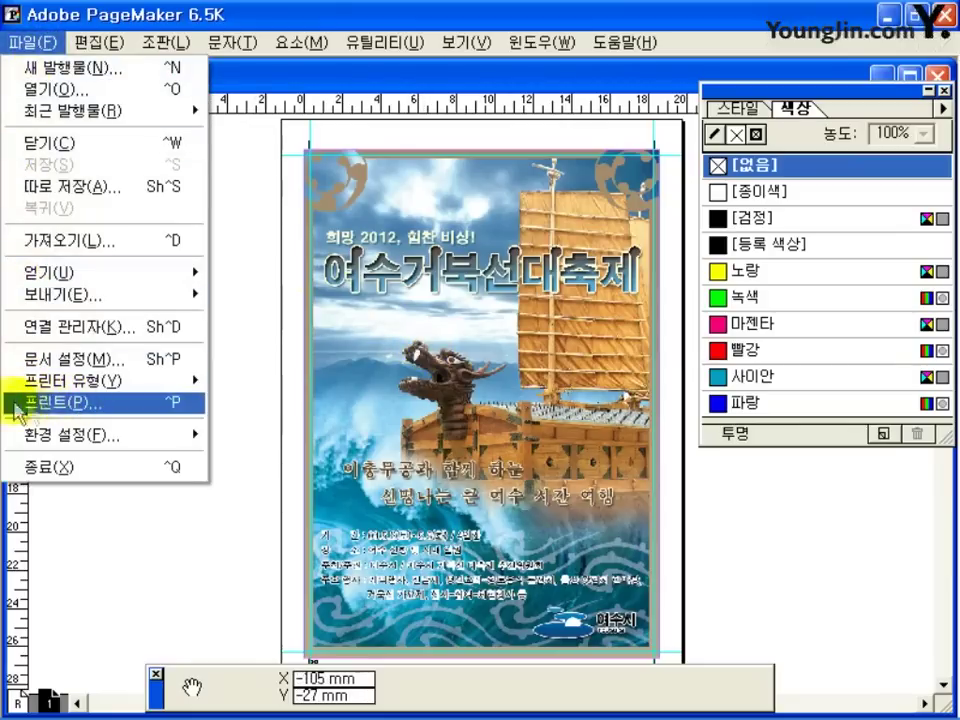
pyautogui.click(257, 336)
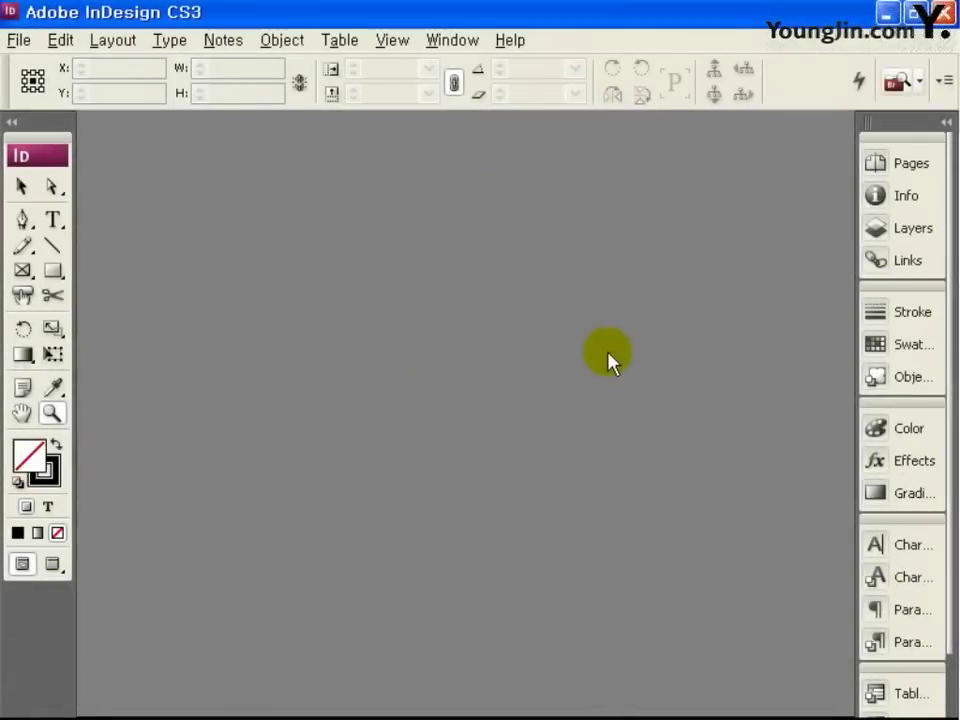
# In InDesign, create a one-page A4 document without facing pages, with 15.5 mm top and bottom and 12 mm left and right margins.
pyautogui.hotkey('ctrl', 'n')
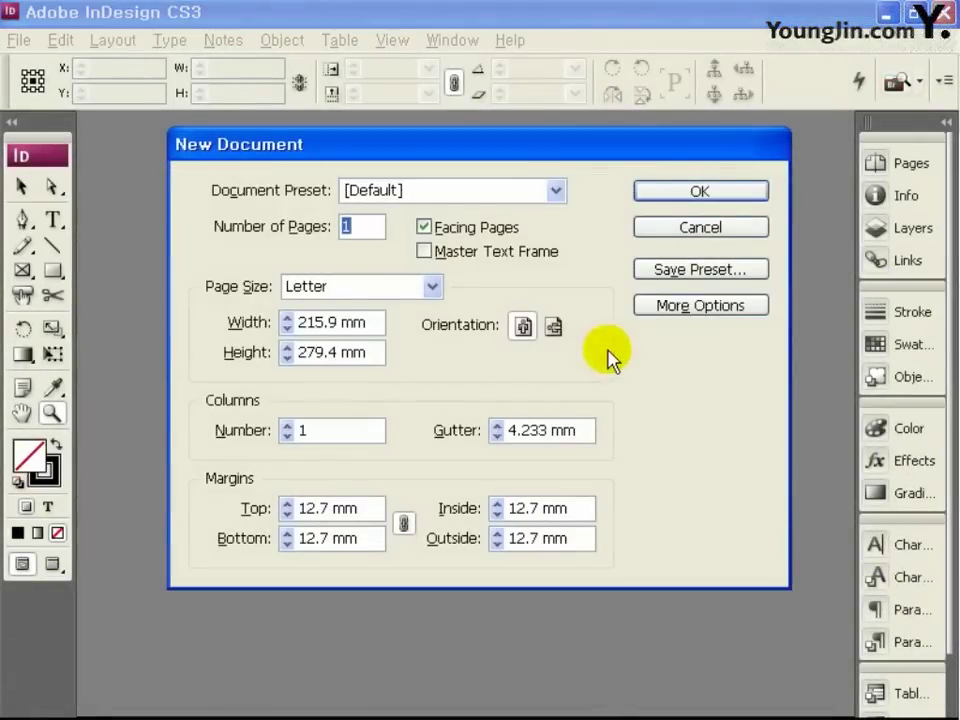
pyautogui.click(430, 227)
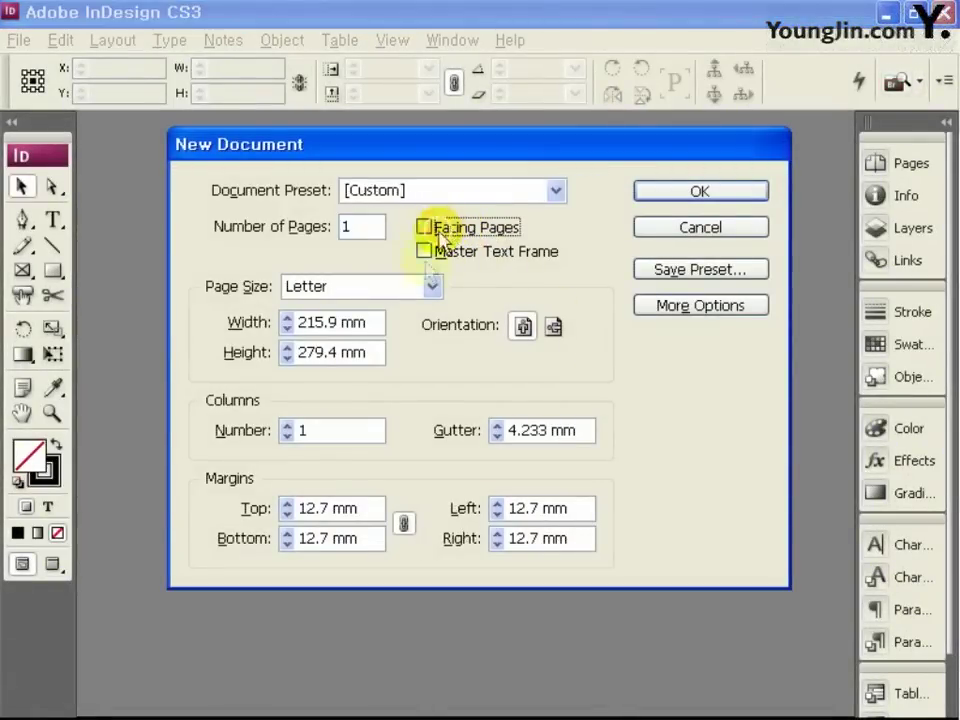
pyautogui.click(429, 288)
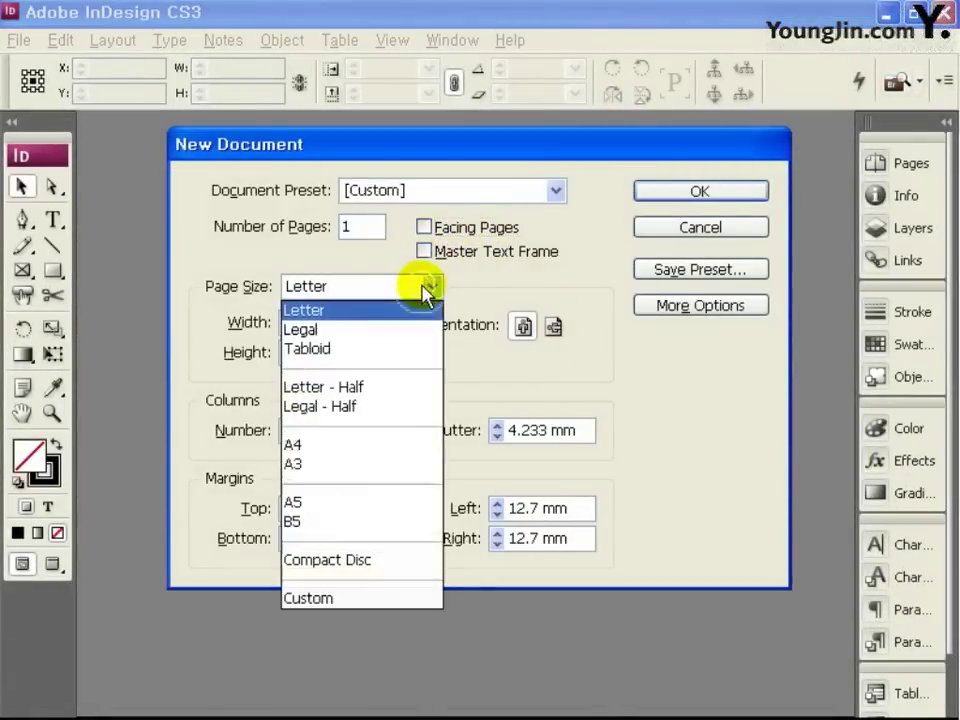
pyautogui.click(372, 446)
pyautogui.moveTo(312, 512); pyautogui.dragTo(350, 510)
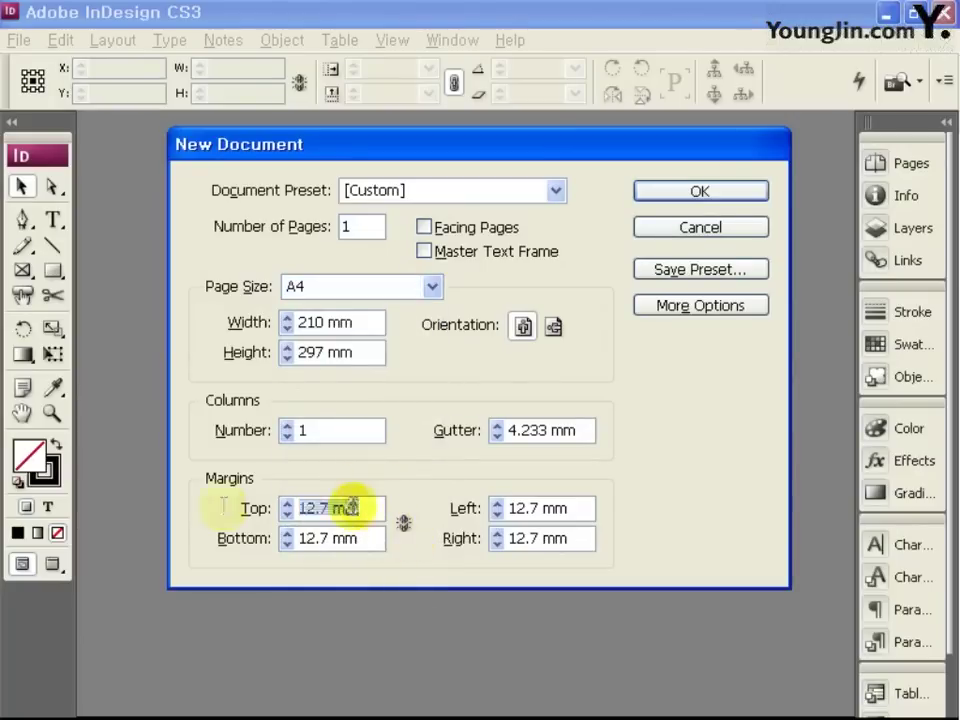
pyautogui.write('15.5')
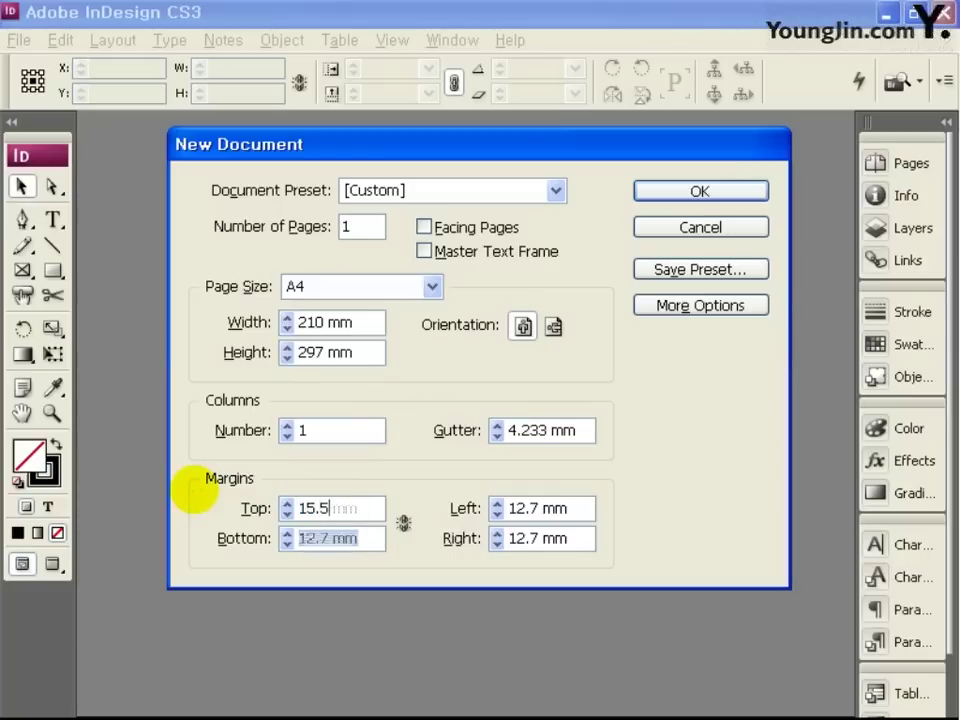
pyautogui.write('12')
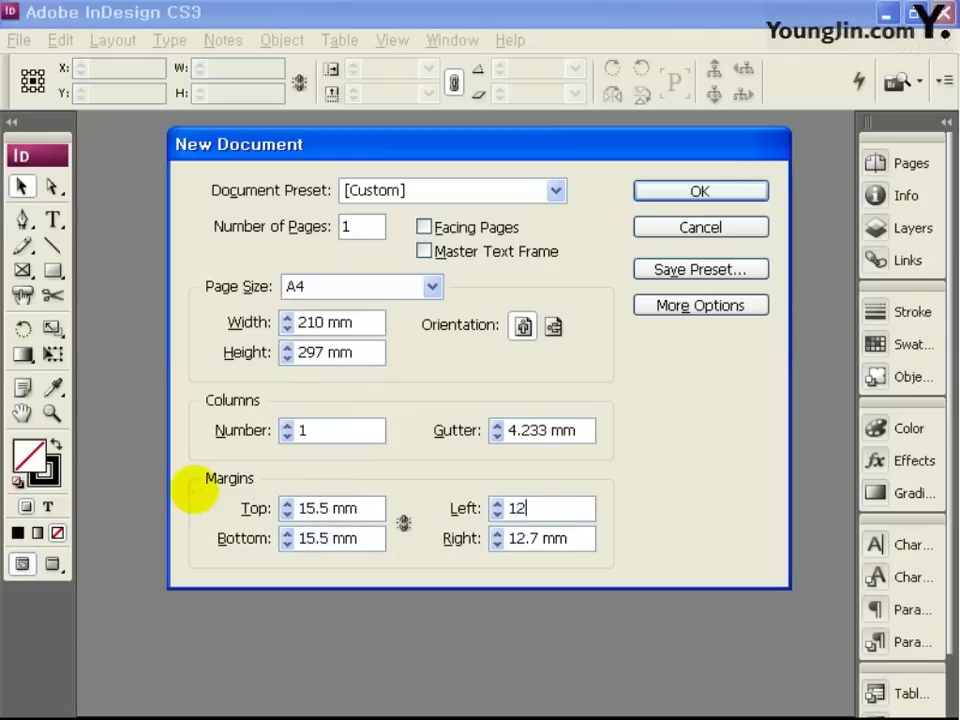
pyautogui.press('Tab')
pyautogui.write('12')
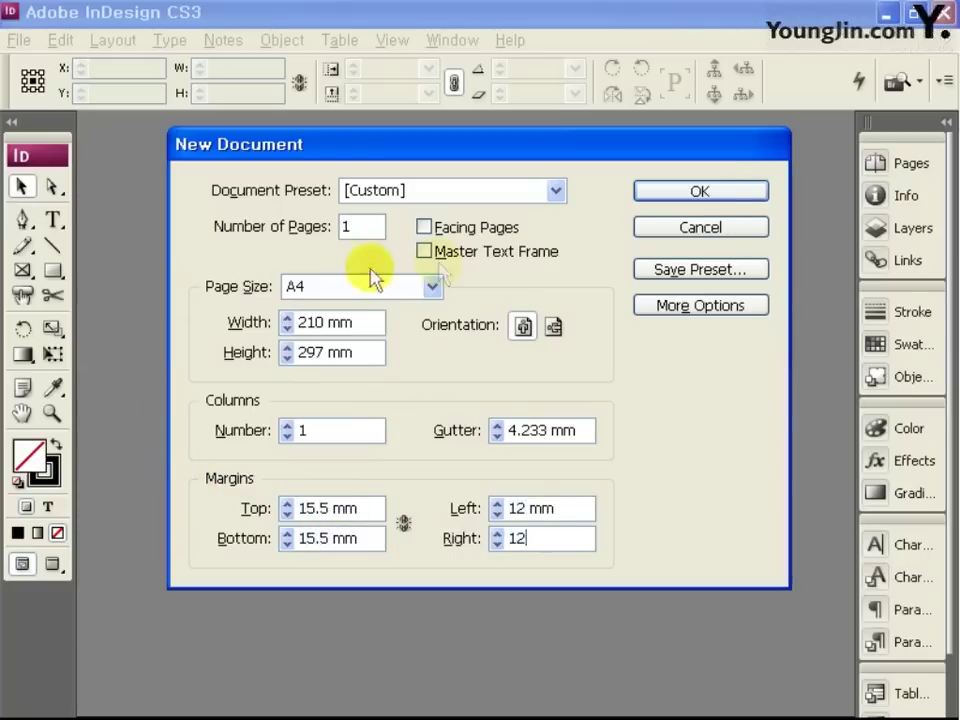
pyautogui.click(700, 192)
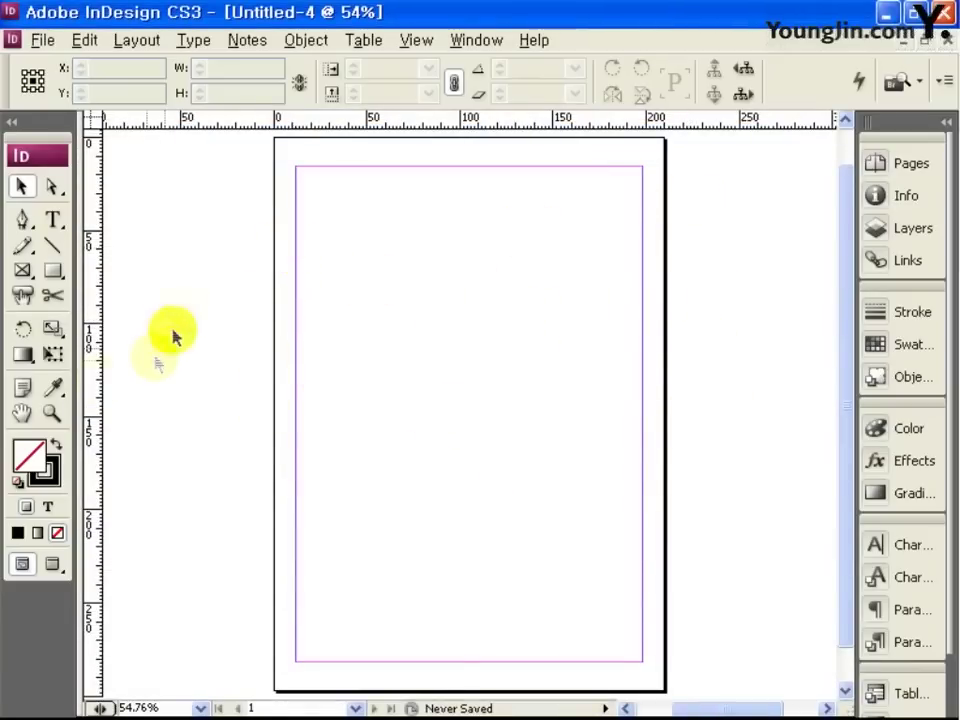
# Set the ruler zero point to the upper-left corner of the page margins.
pyautogui.press('z')
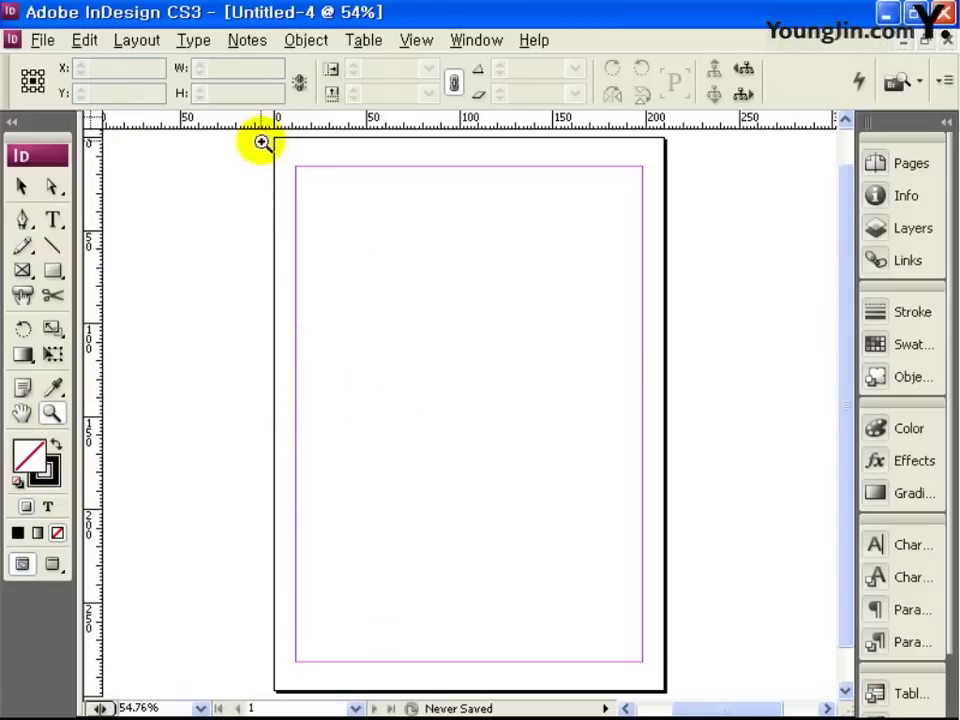
pyautogui.moveTo(262, 143); pyautogui.dragTo(346, 224)
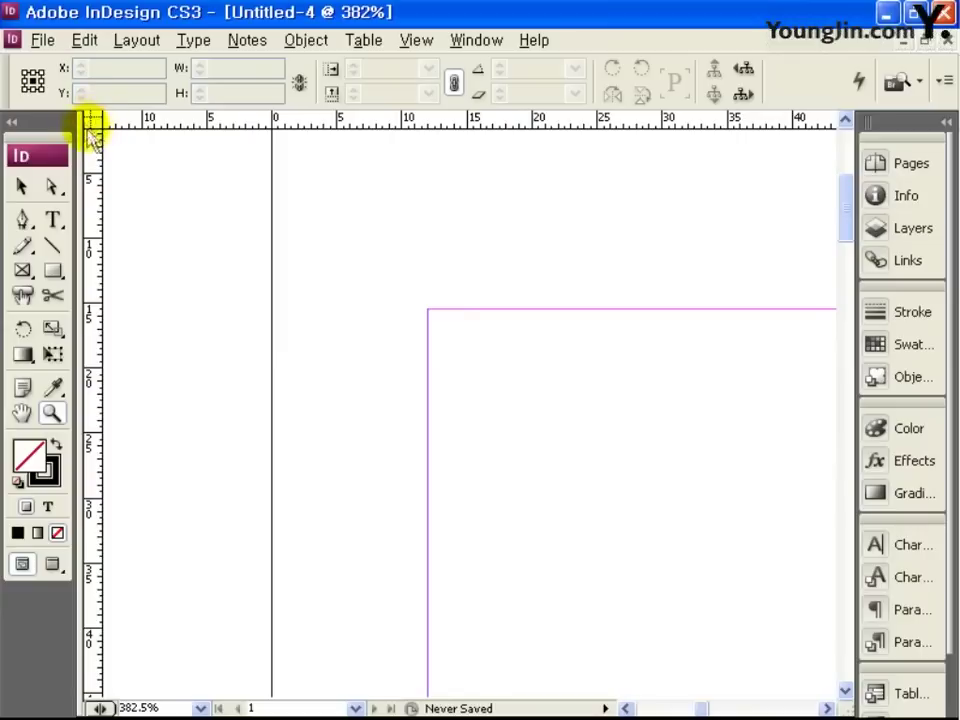
pyautogui.moveTo(92, 125); pyautogui.dragTo(430, 310)
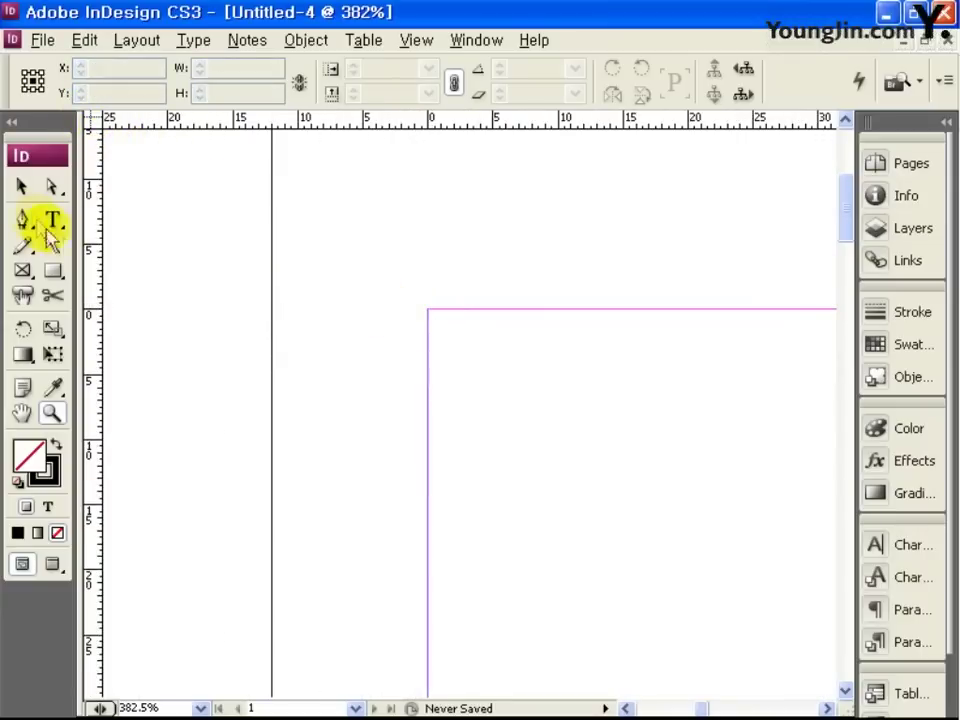
# Add vertical guides at X 3 mm and 183 mm and horizontal guides at Y 3 mm and 263 mm.
pyautogui.click(22, 188)
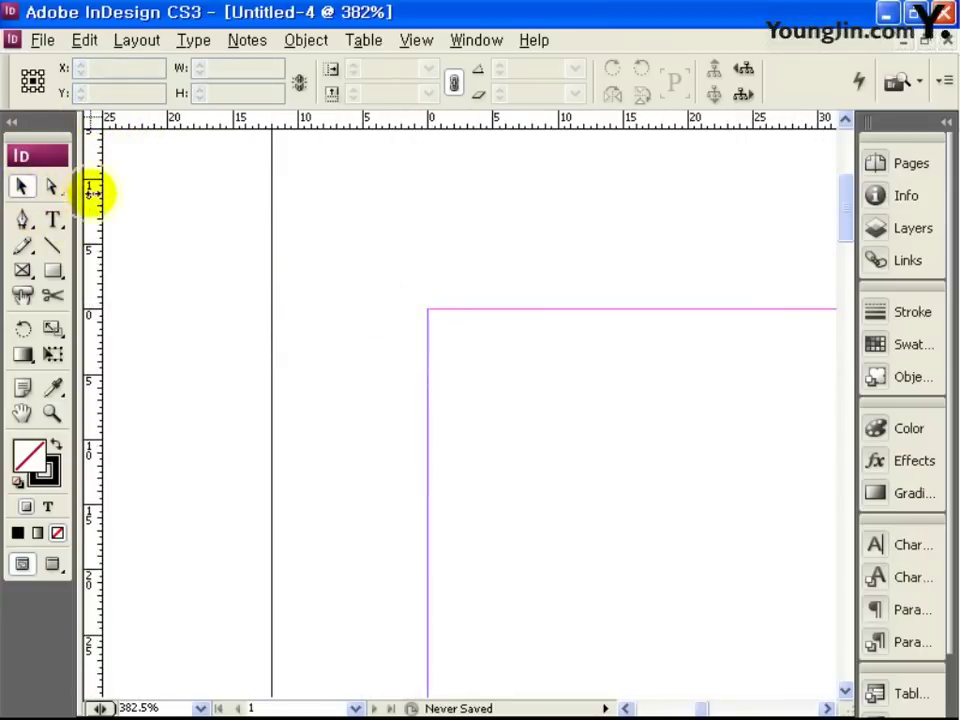
pyautogui.moveTo(92, 193); pyautogui.dragTo(335, 196)
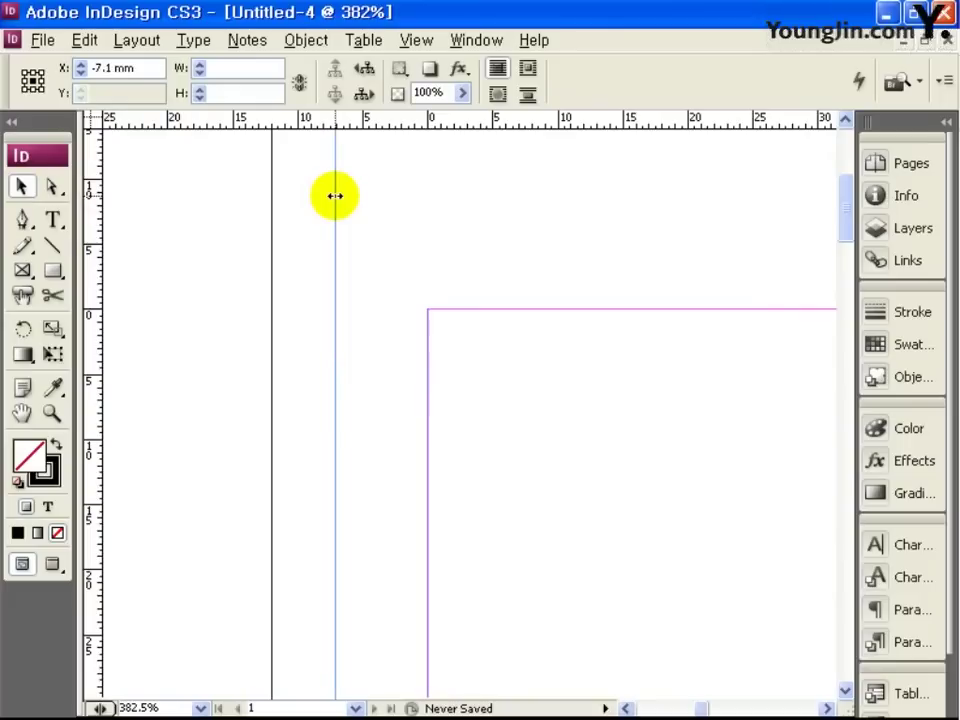
pyautogui.moveTo(335, 196); pyautogui.dragTo(467, 207)
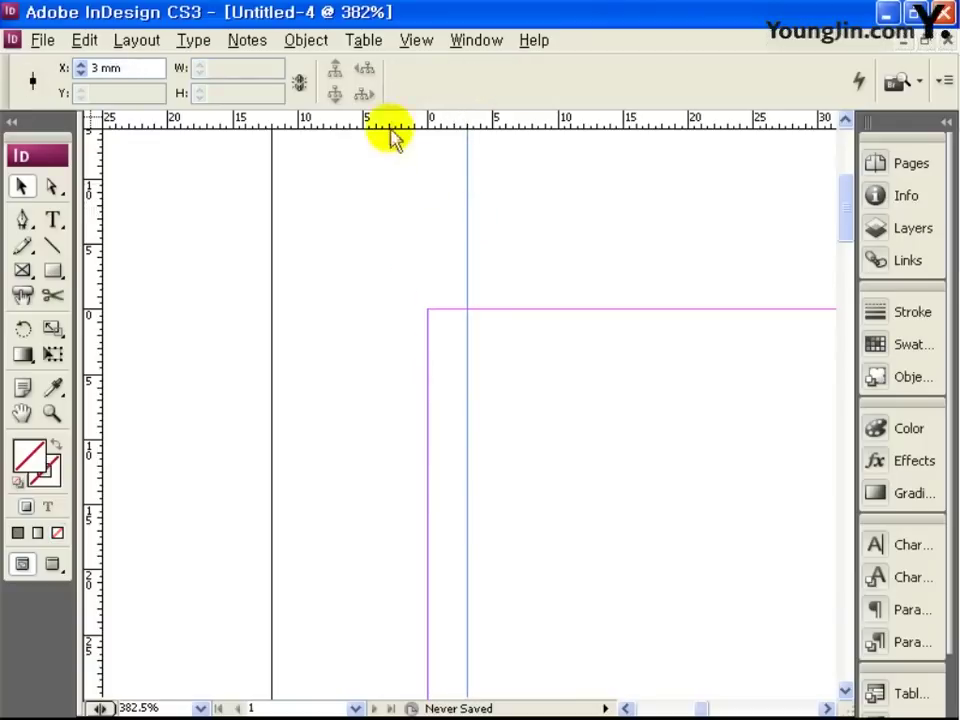
pyautogui.moveTo(390, 124); pyautogui.dragTo(417, 348)
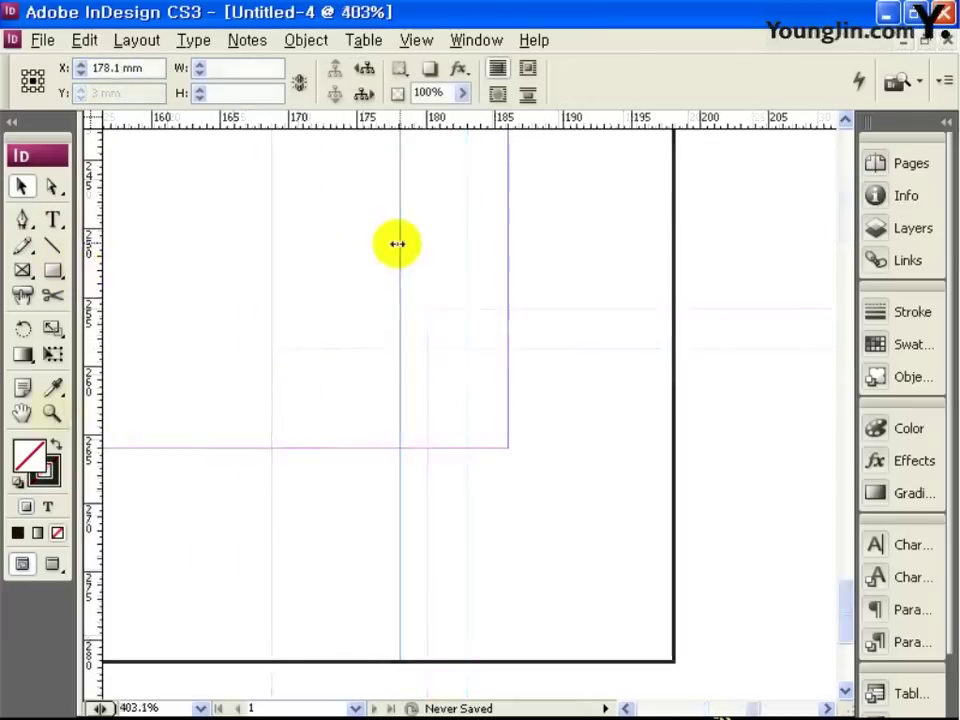
pyautogui.moveTo(397, 243); pyautogui.dragTo(467, 228)
pyautogui.moveTo(467, 117); pyautogui.dragTo(473, 407)
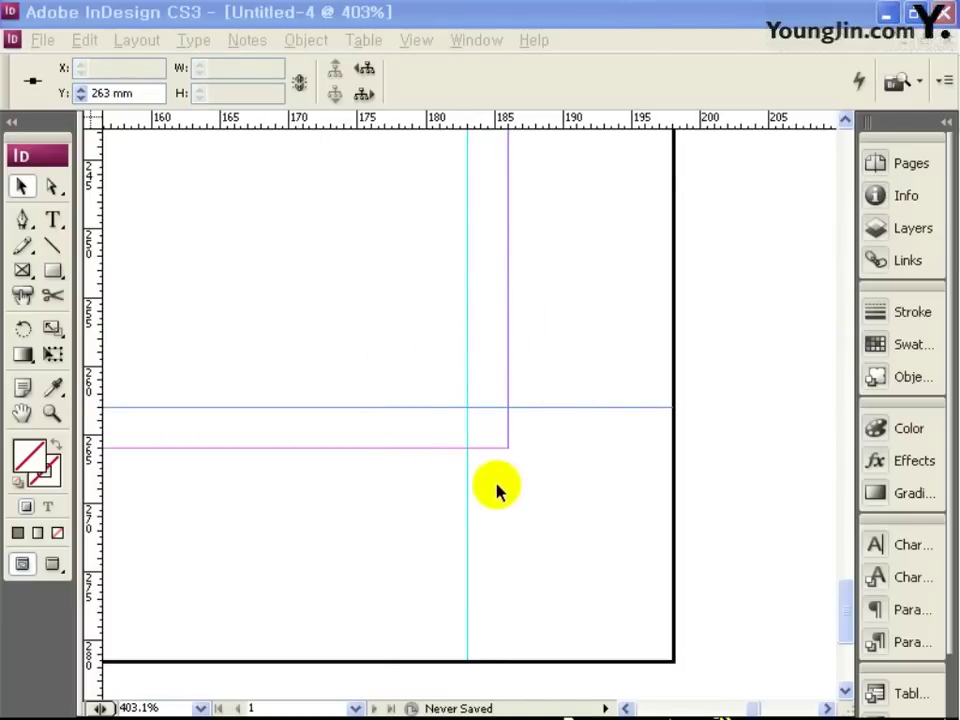
# Draw a 5 mm vertical crop mark above the upper-left margin corner and align it against the 3 mm vertical guide.
pyautogui.doubleClick(22, 412)
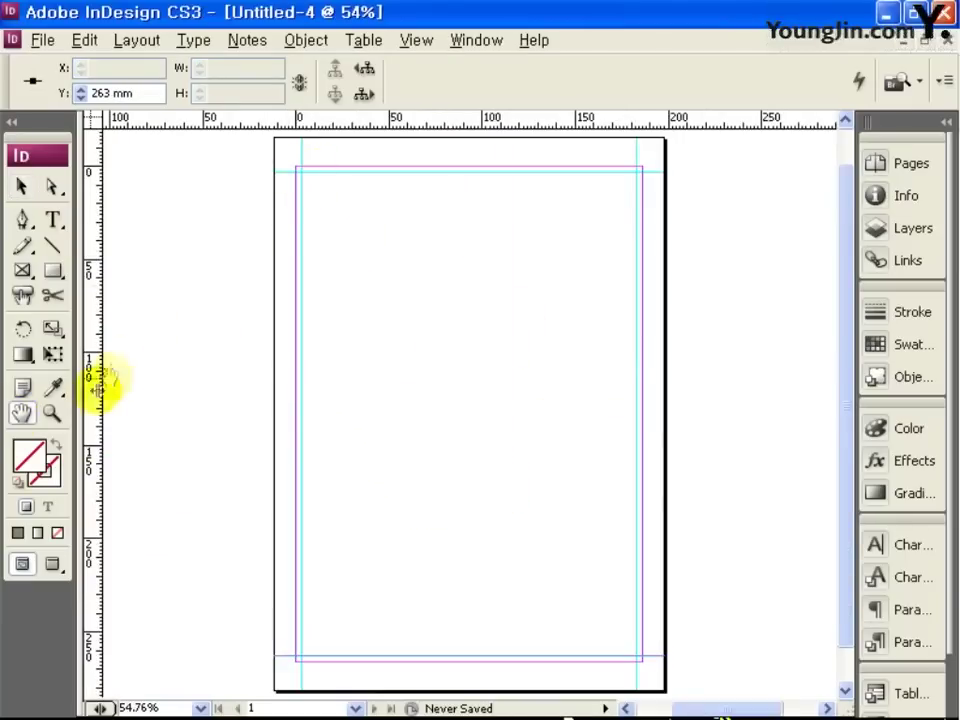
pyautogui.click(52, 412)
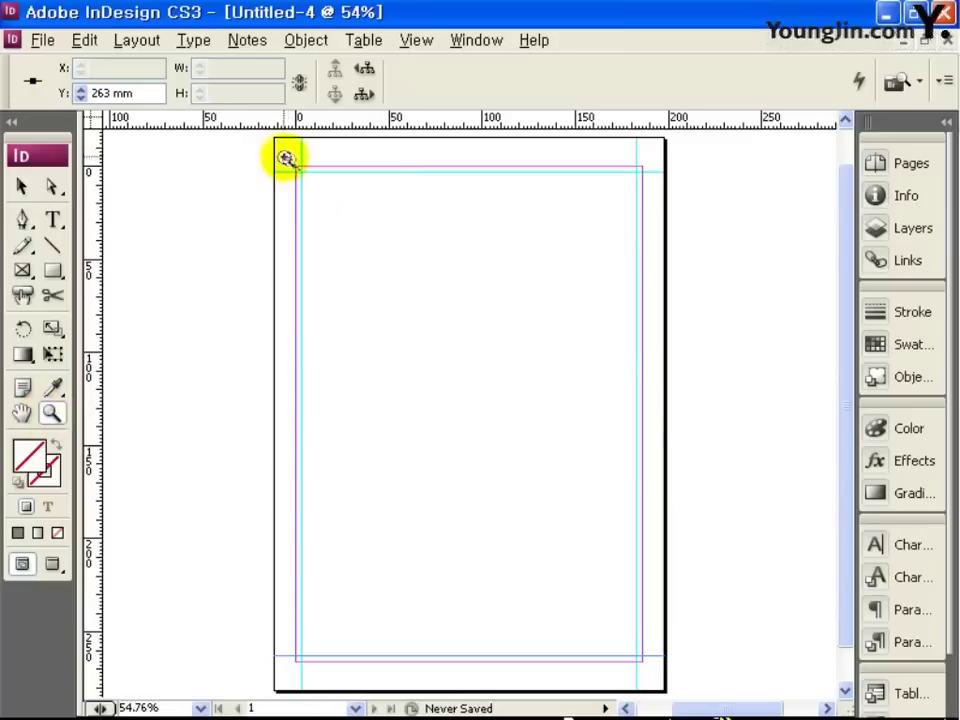
pyautogui.moveTo(285, 158); pyautogui.dragTo(345, 210)
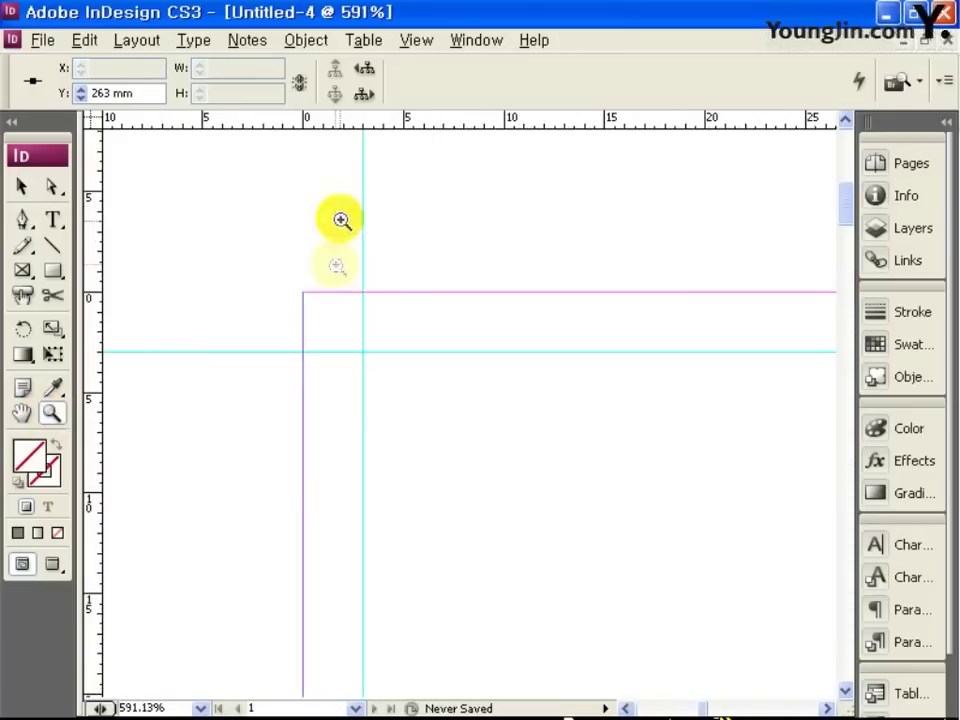
pyautogui.click(52, 246)
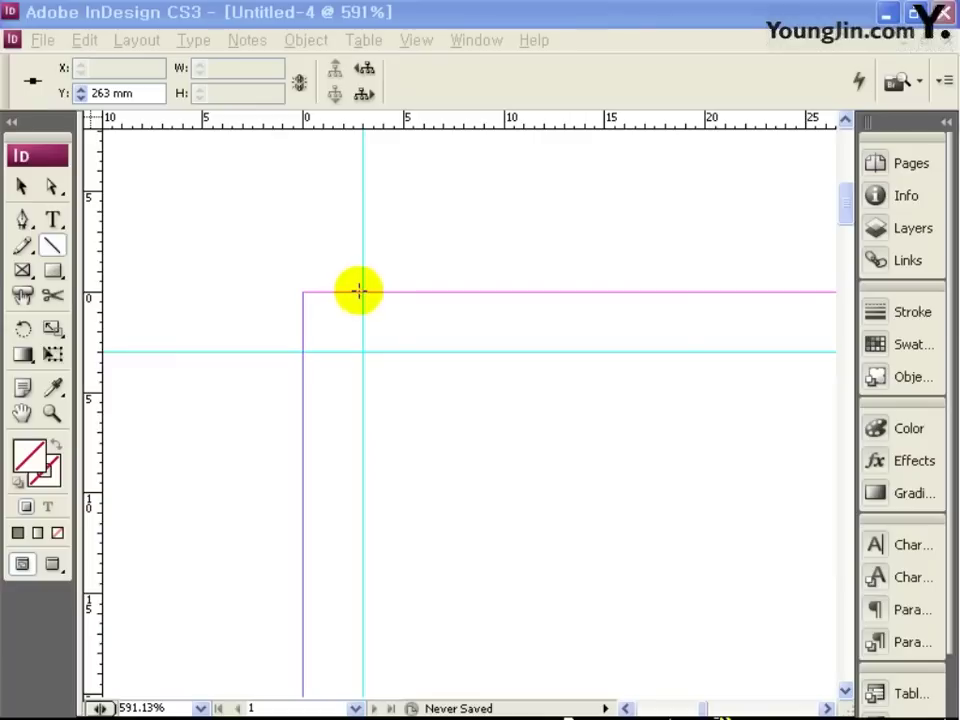
pyautogui.moveTo(362, 291); pyautogui.dragTo(365, 188)
pyautogui.tripleClick(242, 66)
pyautogui.write('5')
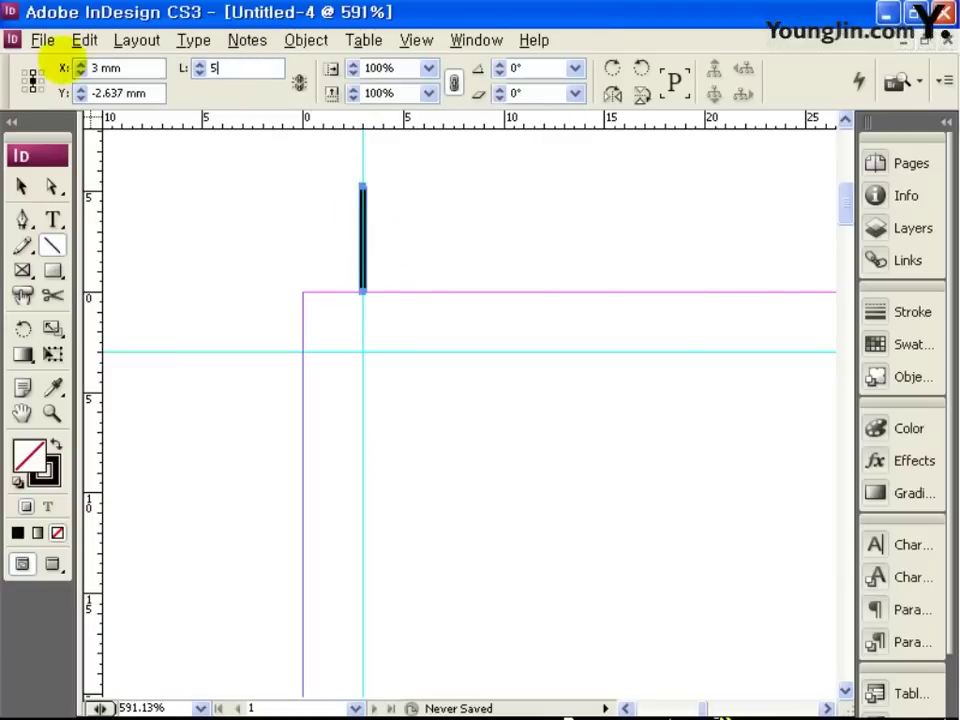
pyautogui.press('Return')
pyautogui.click(20, 187)
pyautogui.moveTo(364, 208); pyautogui.dragTo(378, 207)
# Draw a 5 mm horizontal crop mark outside the upper-left margin corner, aligned against the 3 mm horizontal guide.
pyautogui.click(52, 245)
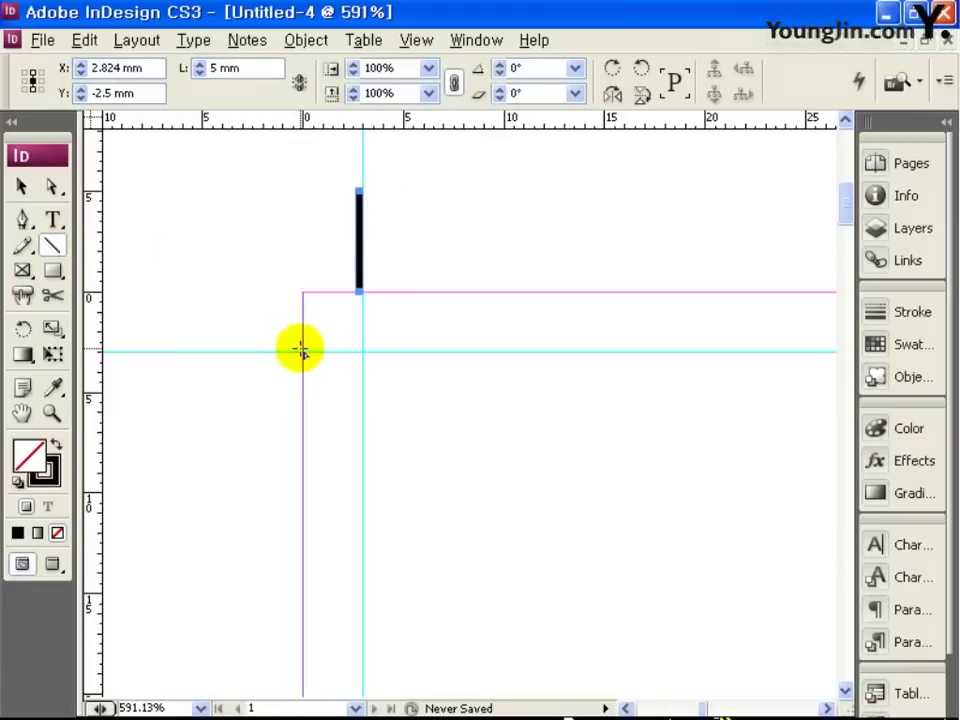
pyautogui.moveTo(284, 350); pyautogui.dragTo(236, 347)
pyautogui.tripleClick(250, 67)
pyautogui.write('5')
pyautogui.press('Return')
pyautogui.click(22, 188)
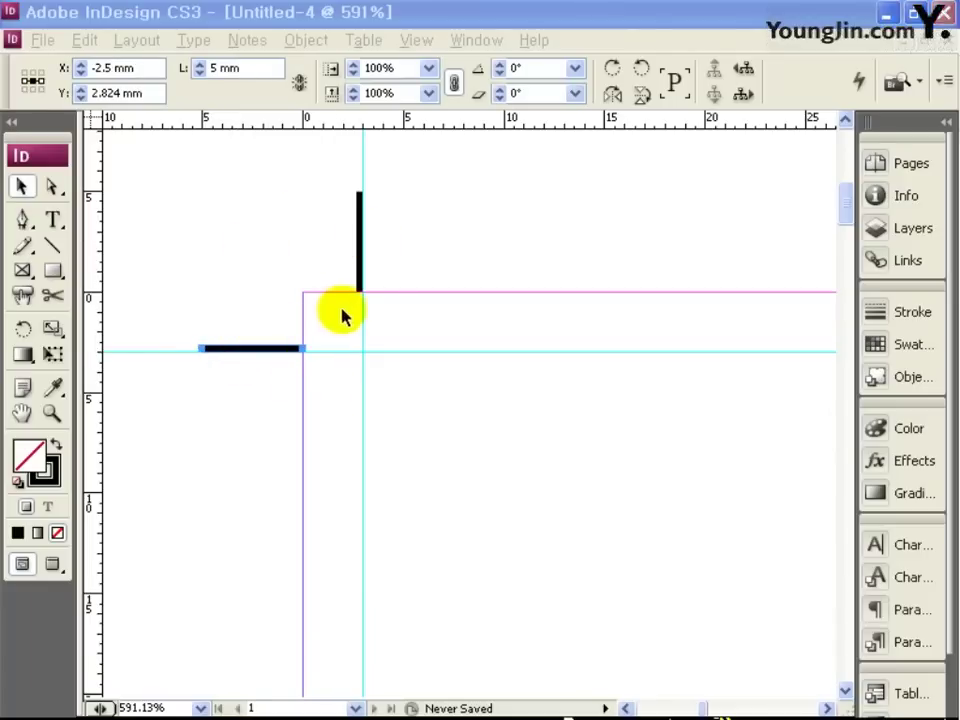
# Copy both crop marks, paste them near the upper-right margin corner, and rotate the pasted pair 90° clockwise.
pyautogui.click(293, 320)
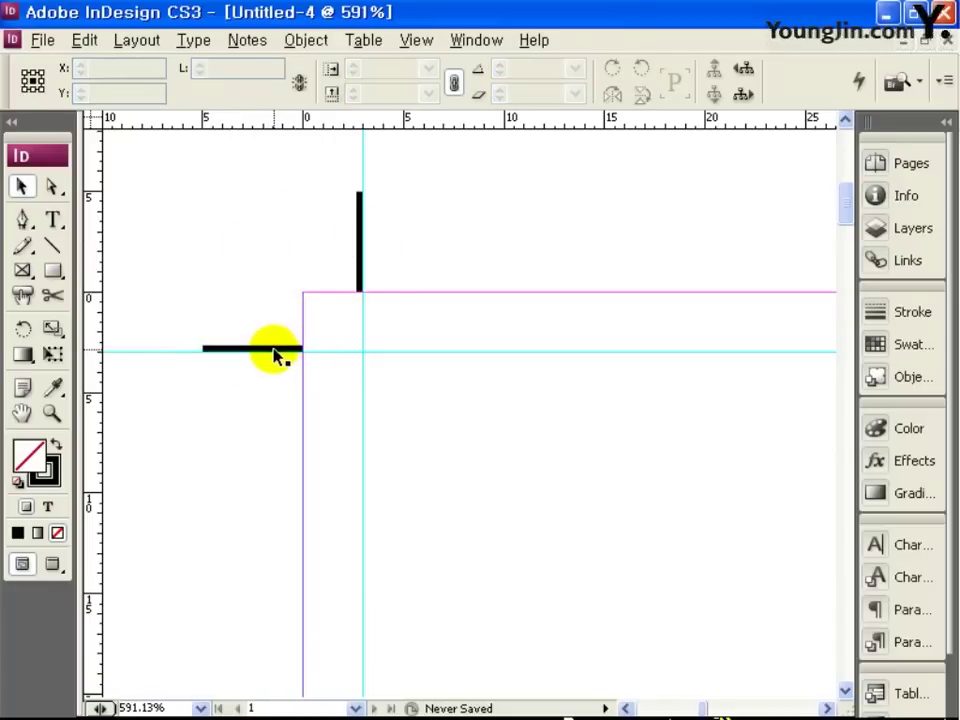
pyautogui.click(275, 356)
pyautogui.click(364, 268)
pyautogui.click(360, 266)
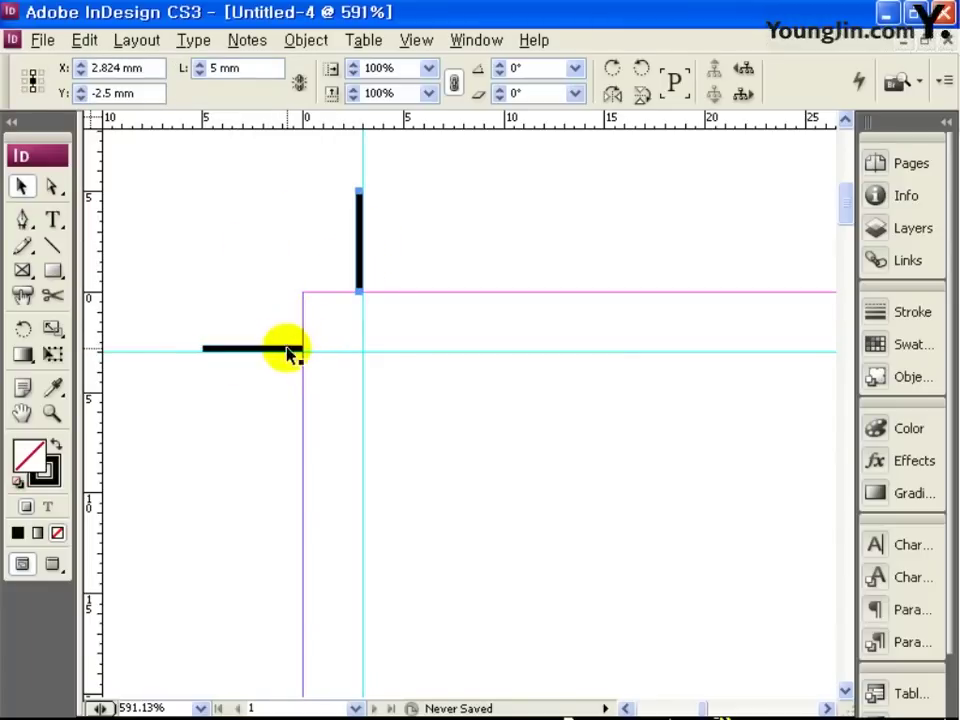
pyautogui.keyDown('shift'); pyautogui.click(289, 352); pyautogui.keyUp('shift')
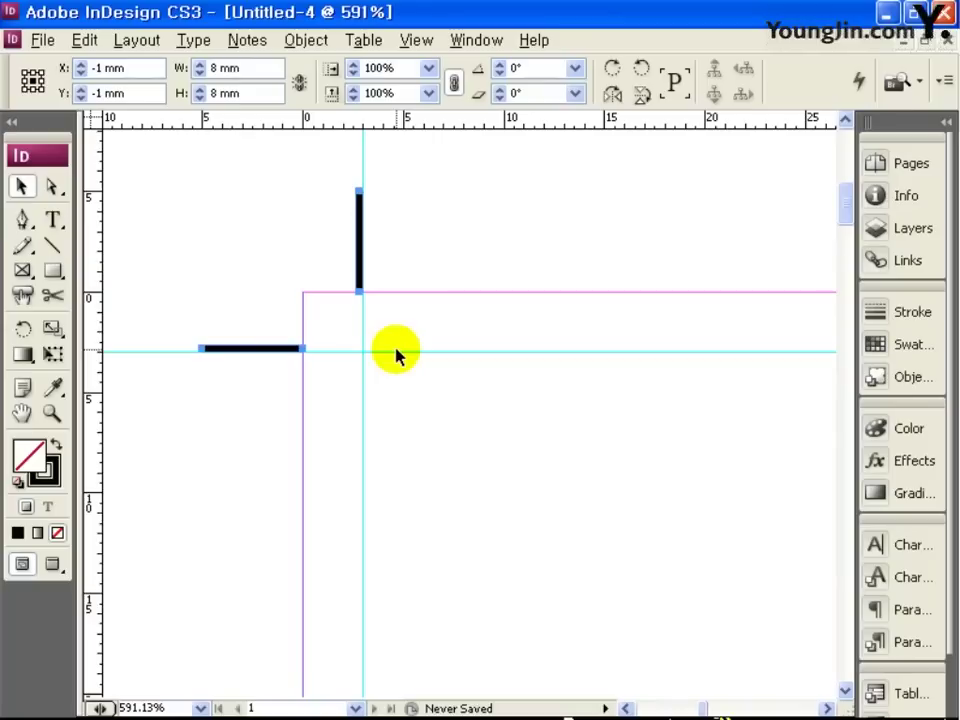
pyautogui.click(22, 414)
pyautogui.doubleClick(22, 414)
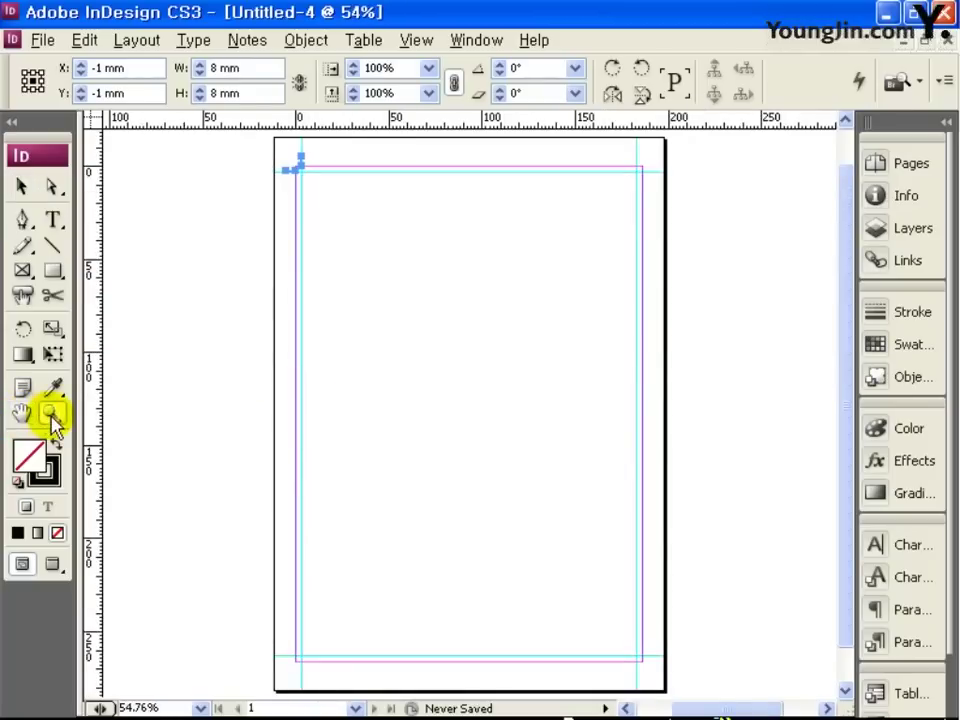
pyautogui.click(52, 413)
pyautogui.moveTo(614, 146); pyautogui.dragTo(677, 206)
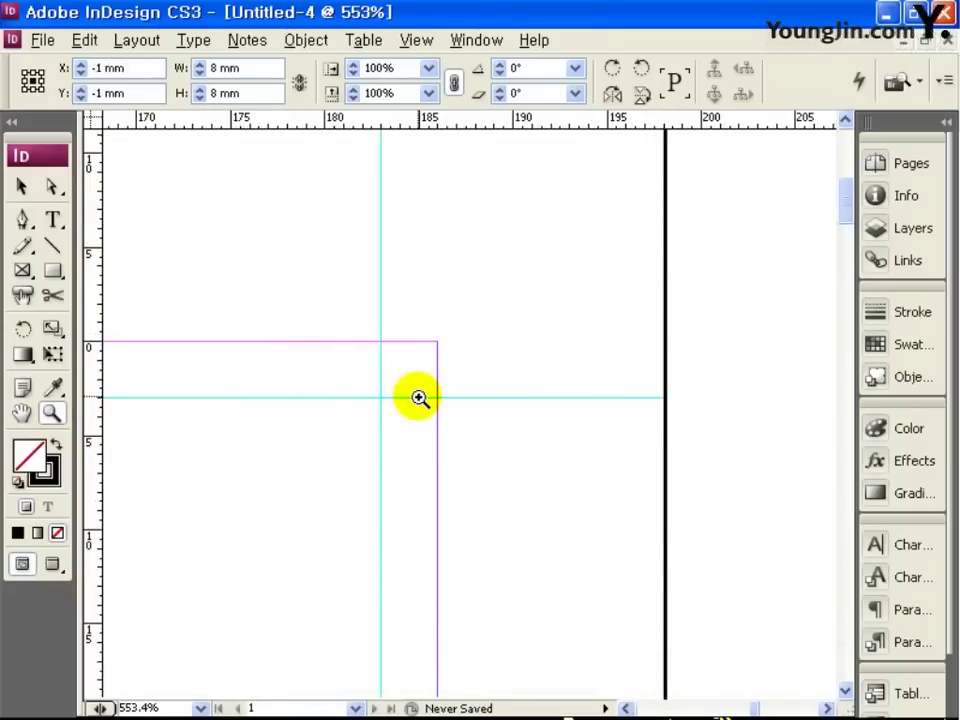
pyautogui.hotkey('ctrl', 'v')
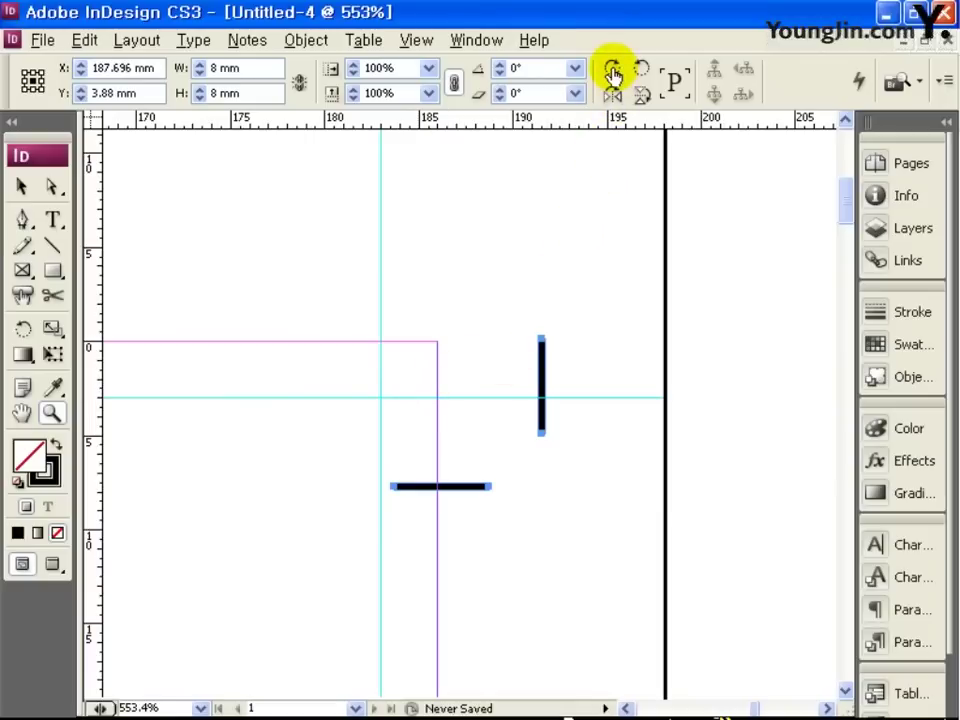
pyautogui.click(612, 74)
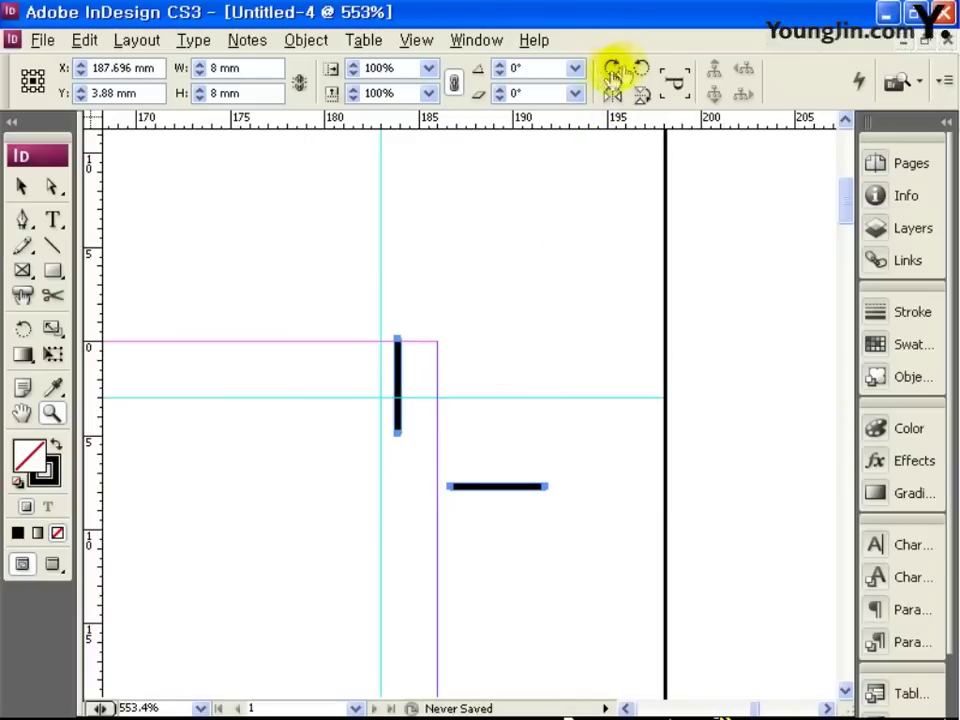
# Align the upper-right crop marks against the 183 mm and 3 mm guides, and the lower-left pair against the 3 mm and 263 mm guides.
pyautogui.click(22, 187)
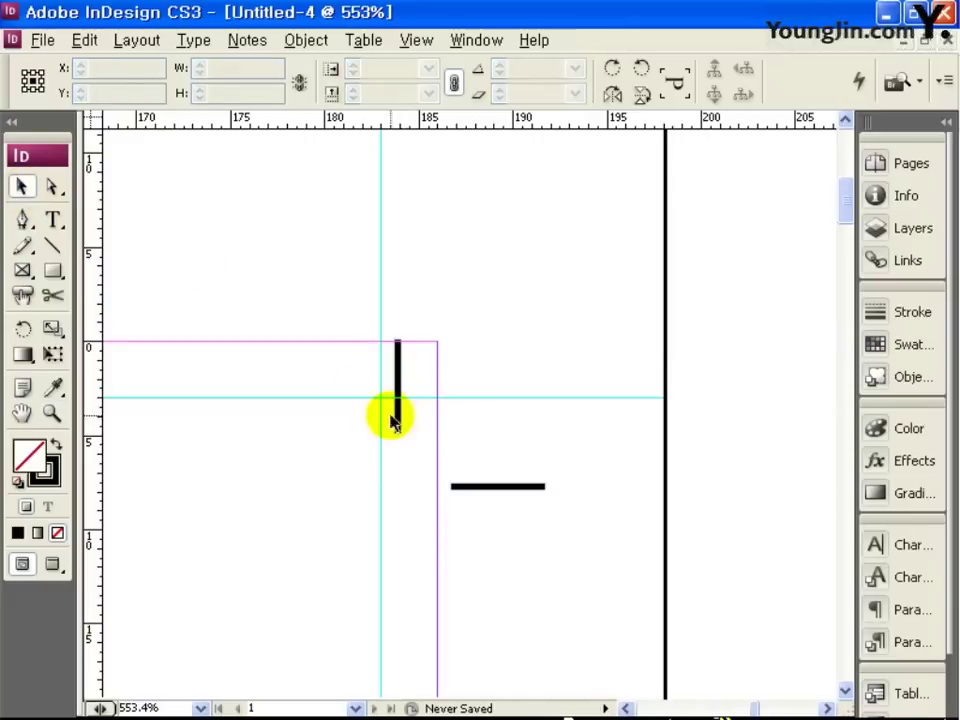
pyautogui.moveTo(398, 421); pyautogui.dragTo(385, 328)
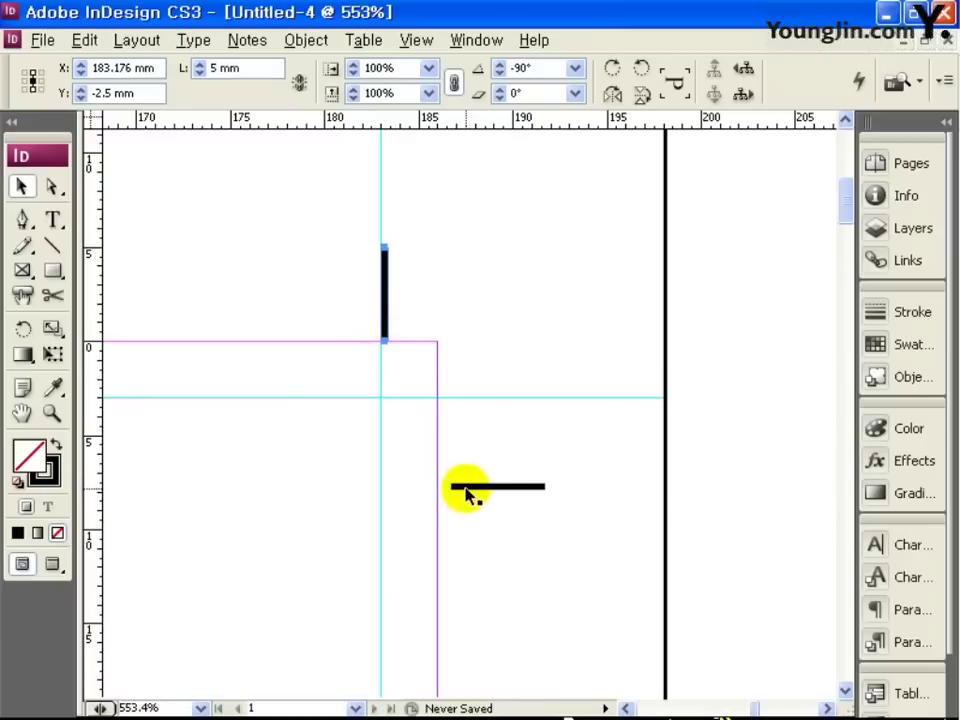
pyautogui.moveTo(466, 491); pyautogui.dragTo(456, 402)
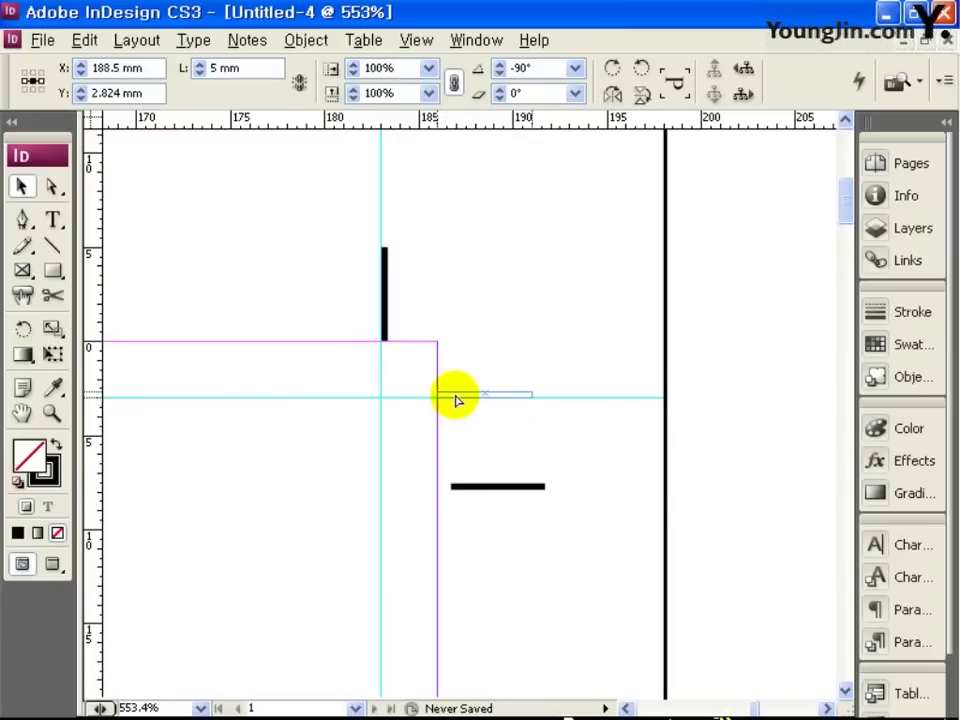
pyautogui.moveTo(456, 400); pyautogui.dragTo(456, 401)
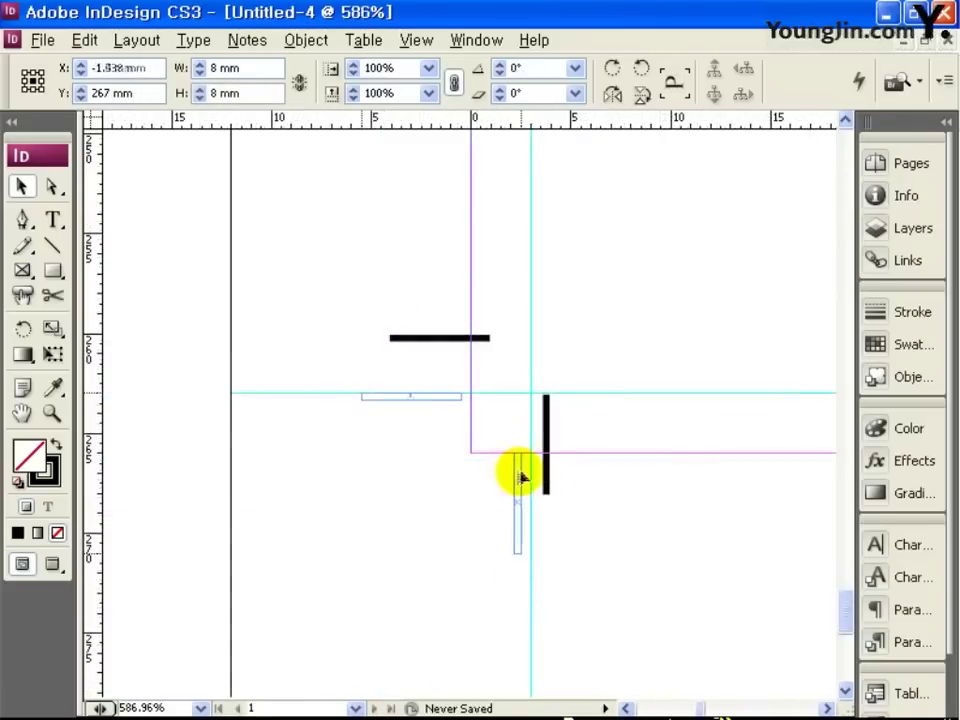
pyautogui.moveTo(520, 478); pyautogui.dragTo(530, 477)
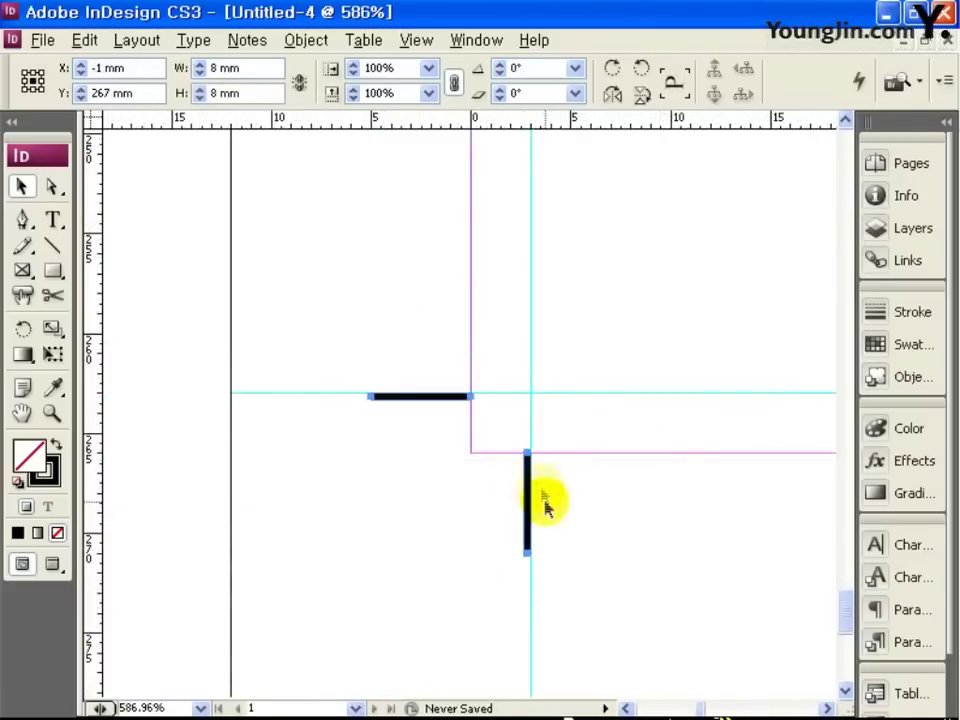
# Place the second 01 file from the 작업 folder at the upper-left corner of the margins.
pyautogui.hotkey('ctrl', '0')
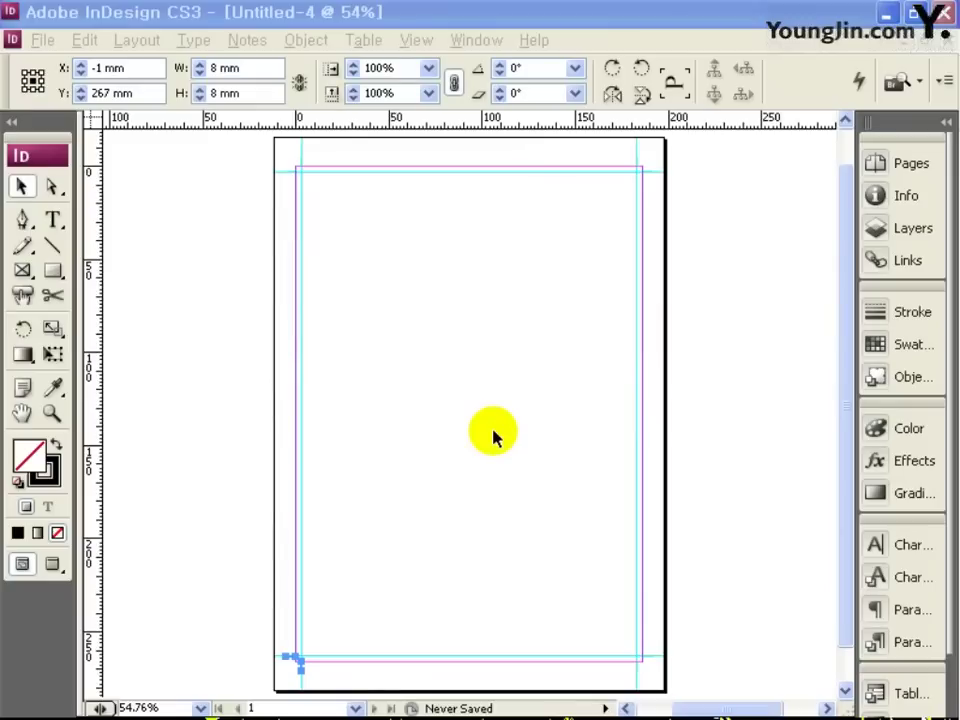
pyautogui.hotkey('ctrl', 'd')
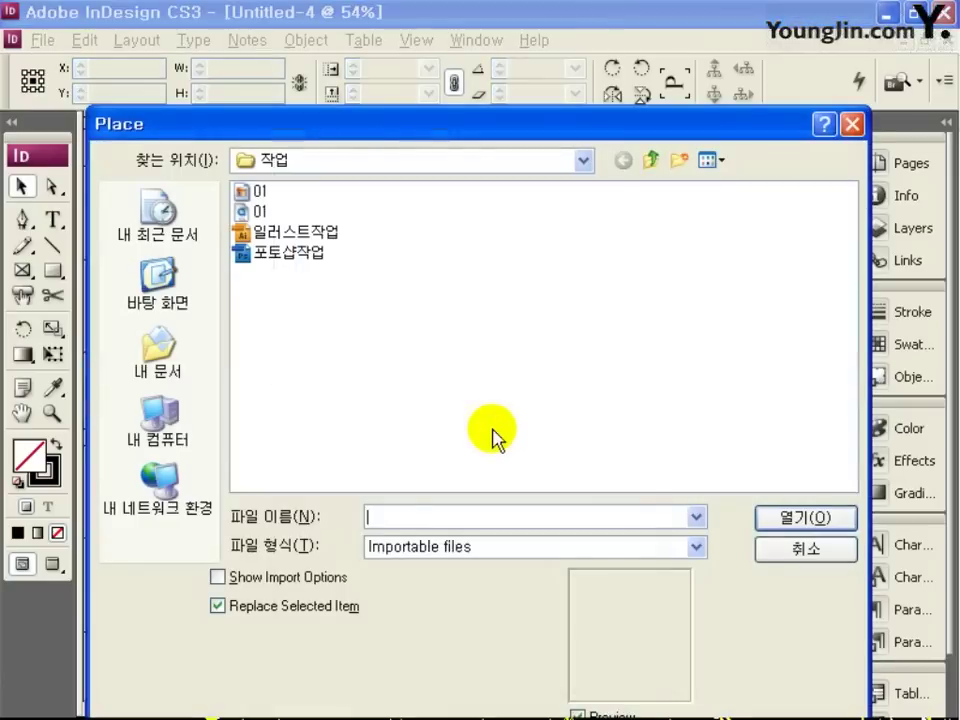
pyautogui.doubleClick(256, 211)
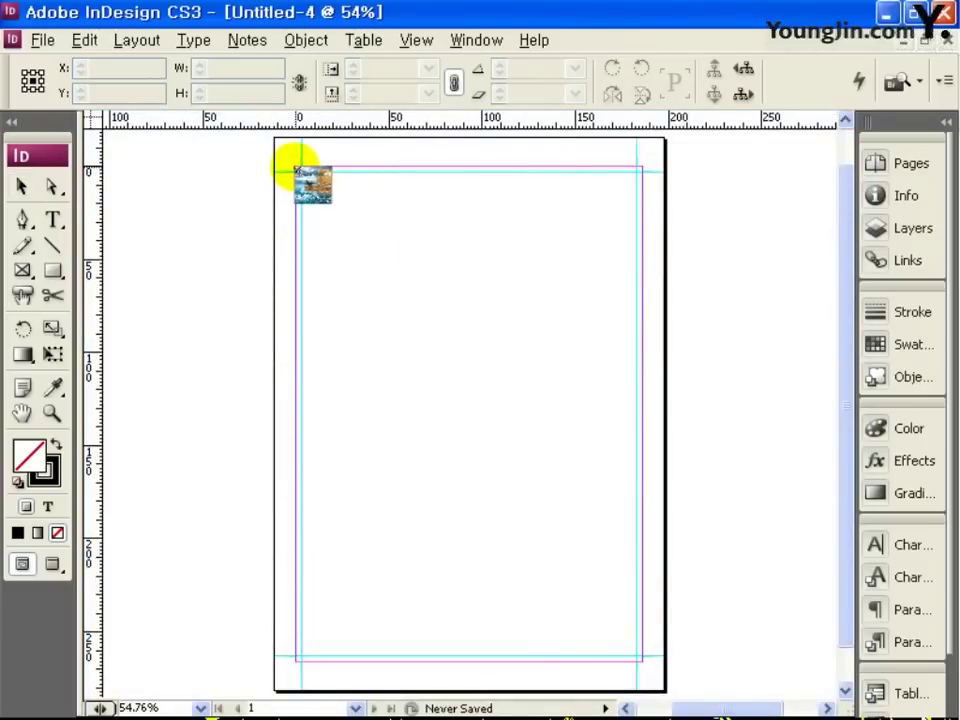
pyautogui.click(297, 169)
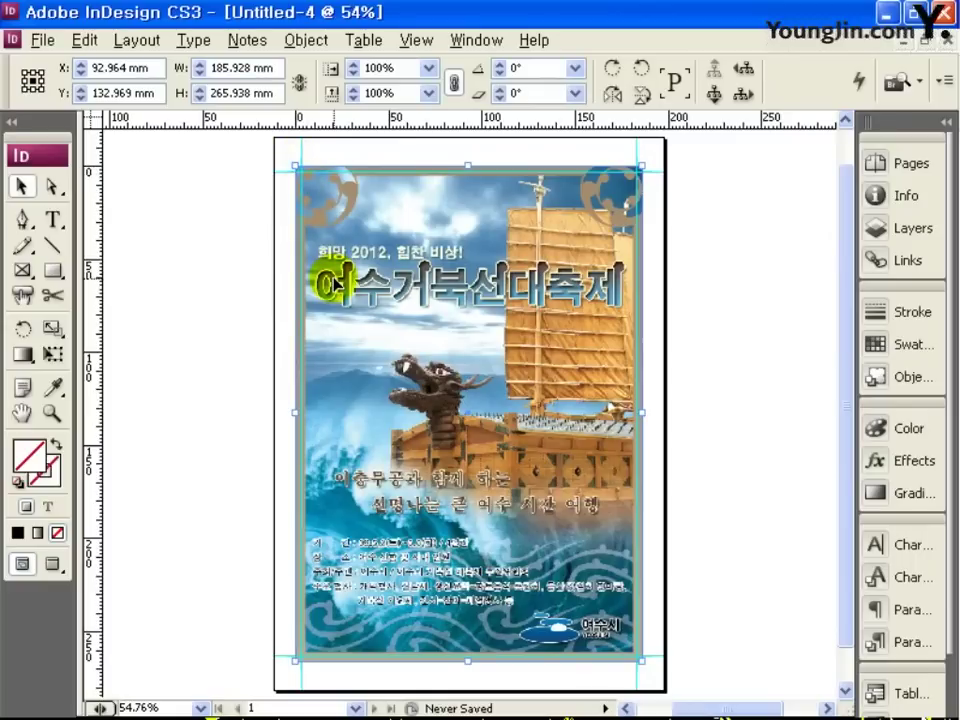
pyautogui.moveTo(341, 287); pyautogui.dragTo(342, 287)
# Set the placed poster's frame size to 186 mm wide and 266 mm high.
pyautogui.tripleClick(235, 68)
pyautogui.write('1')
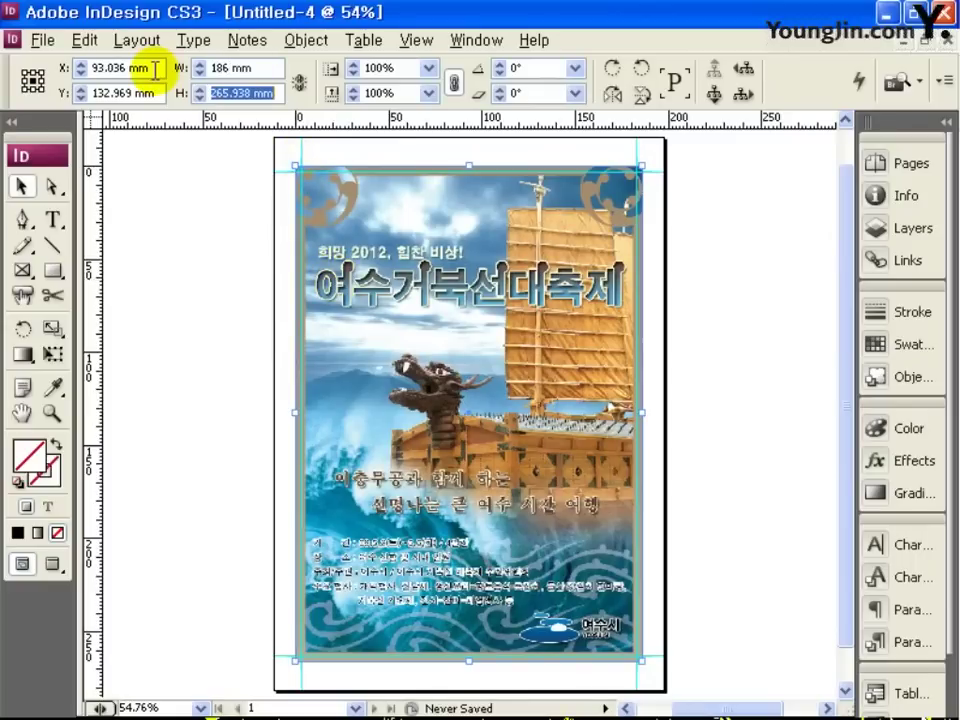
pyautogui.press('Return')
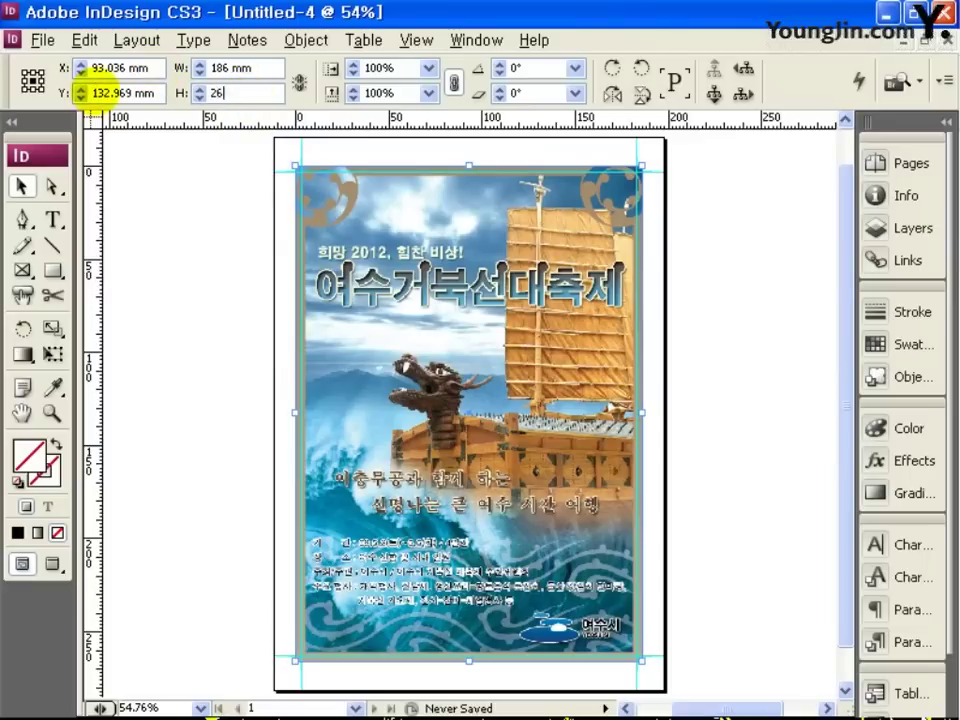
pyautogui.click(231, 93)
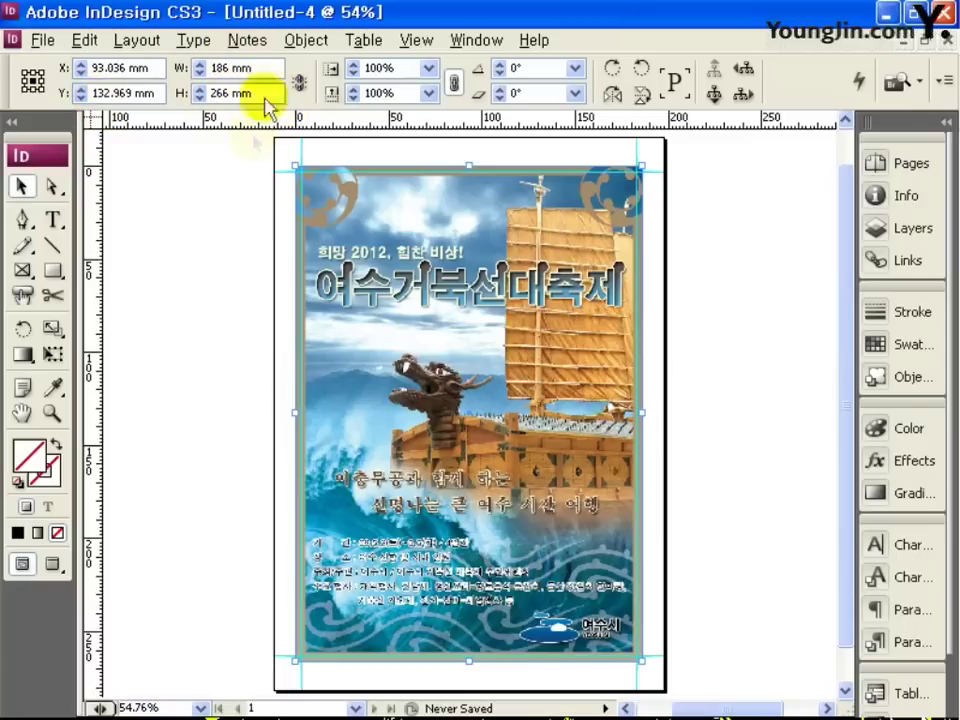
# Set the poster image's display performance to High Quality Display.
pyautogui.click(452, 414)
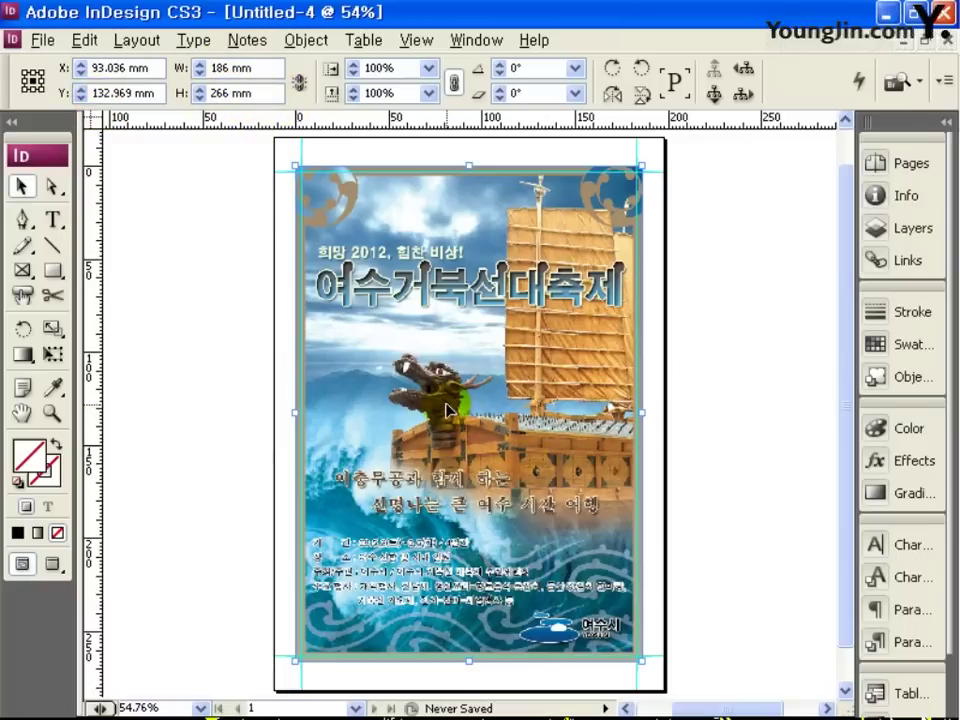
pyautogui.rightClick(436, 400)
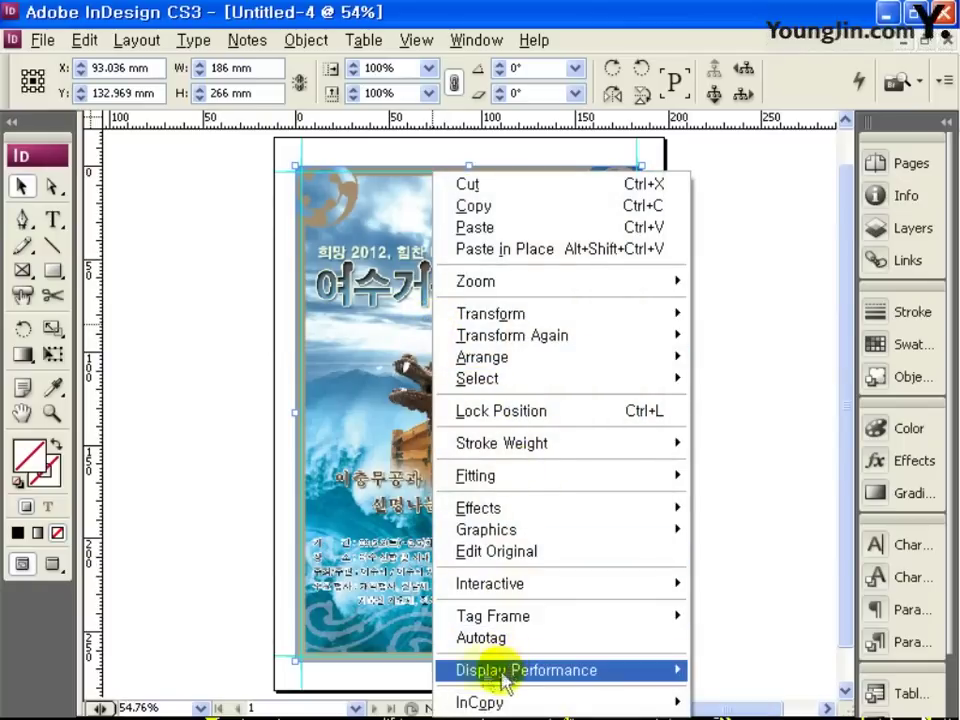
pyautogui.moveTo(545, 680)
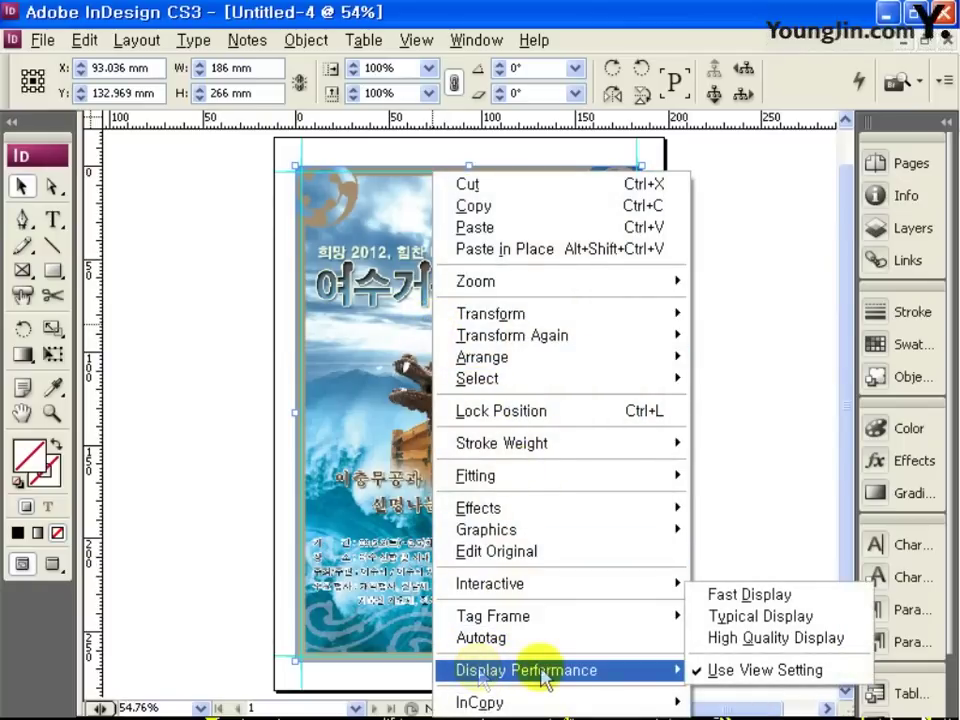
pyautogui.click(757, 640)
# Add a text frame about 5.6 × 3.3 mm reading 01 beside the lower-left vertical crop mark and set its font to Dotum.
pyautogui.moveTo(311, 514)
pyautogui.mouseDown()
pyautogui.moveTo(332, 536)
pyautogui.moveTo(393, 560)
pyautogui.mouseUp()
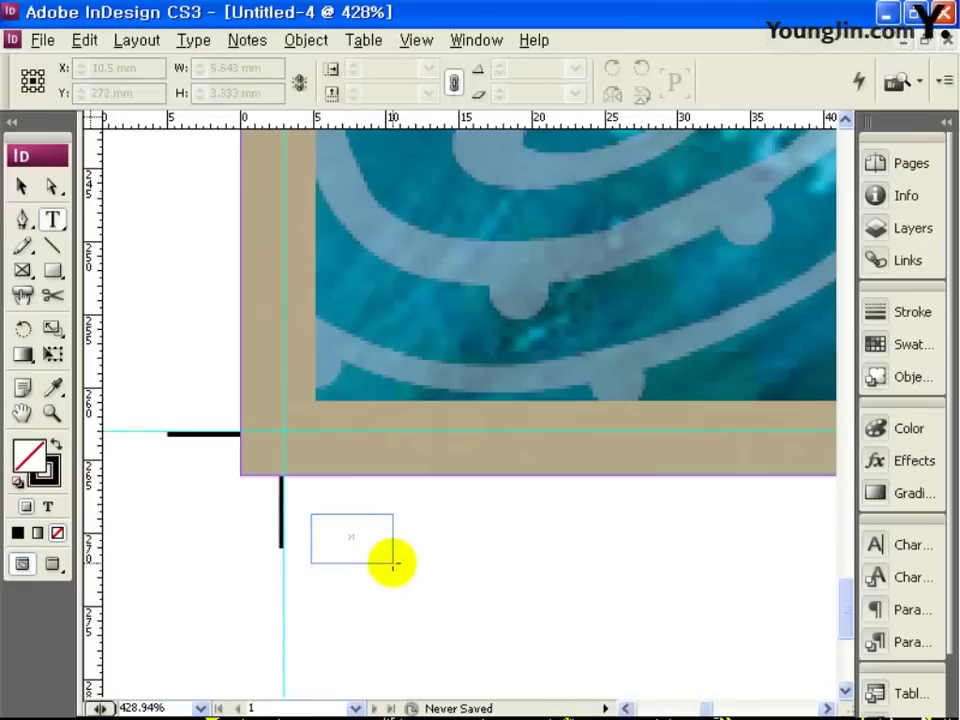
pyautogui.write('01')
pyautogui.moveTo(375, 518); pyautogui.dragTo(295, 535)
pyautogui.click(224, 68)
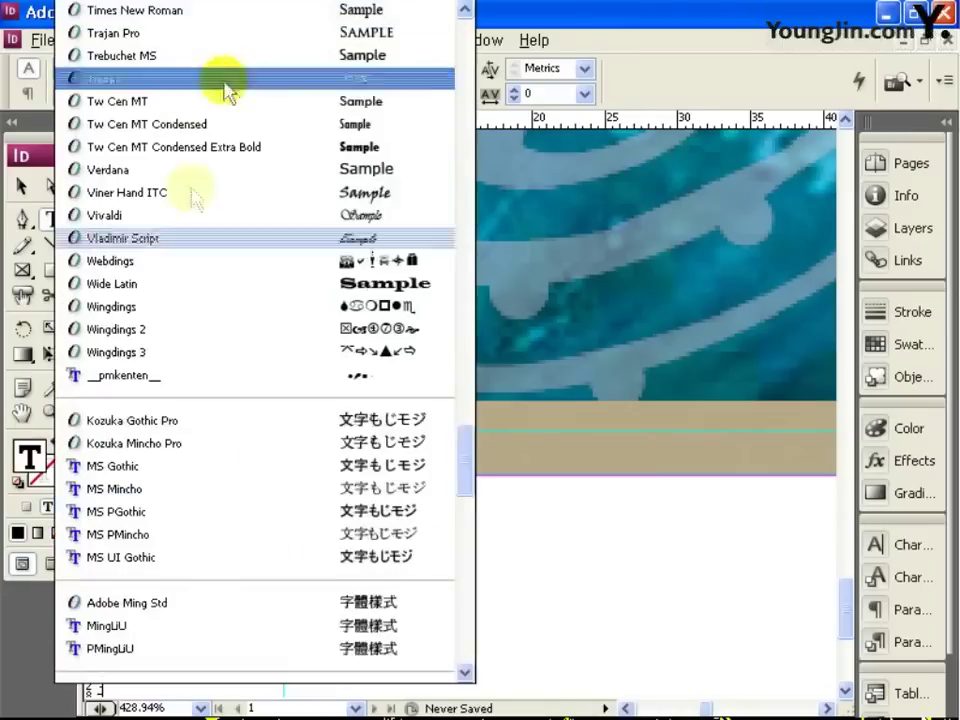
pyautogui.scroll(-5, 192, 560)
pyautogui.scroll(-3, 192, 620)
pyautogui.click(156, 579)
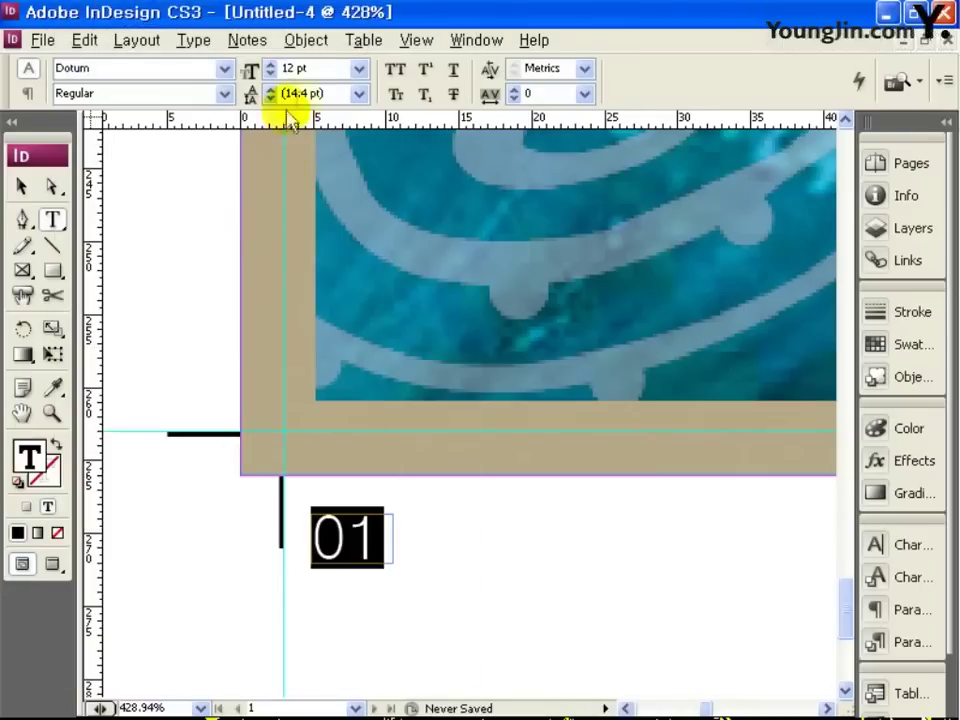
# Set the 01 label's text size to 10 pt and move its frame slightly closer to the crop mark.
pyautogui.write('10')
pyautogui.press('Return')
pyautogui.click(21, 186)
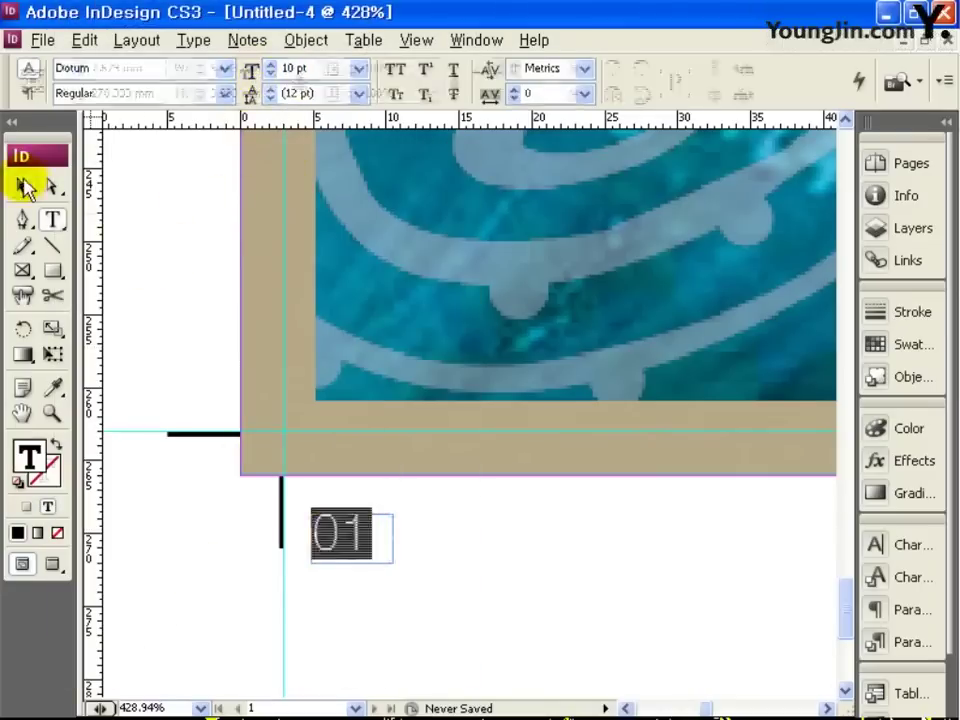
pyautogui.moveTo(330, 545); pyautogui.dragTo(323, 547)
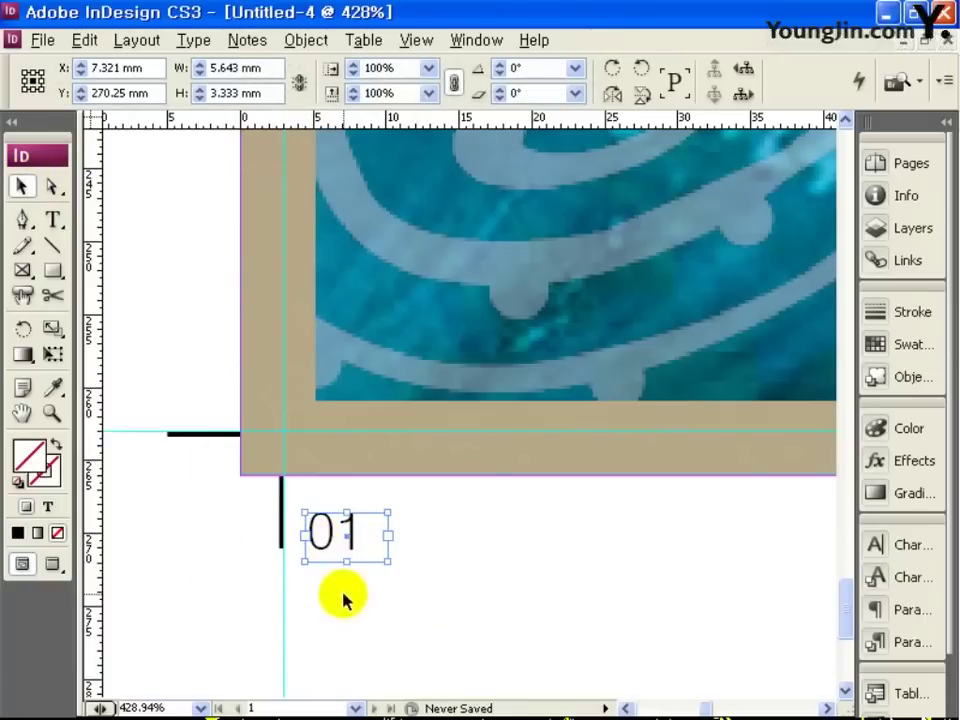
# Save the layout as the InDesign CS3 document 01 in the 작업 folder.
pyautogui.doubleClick(24, 415)
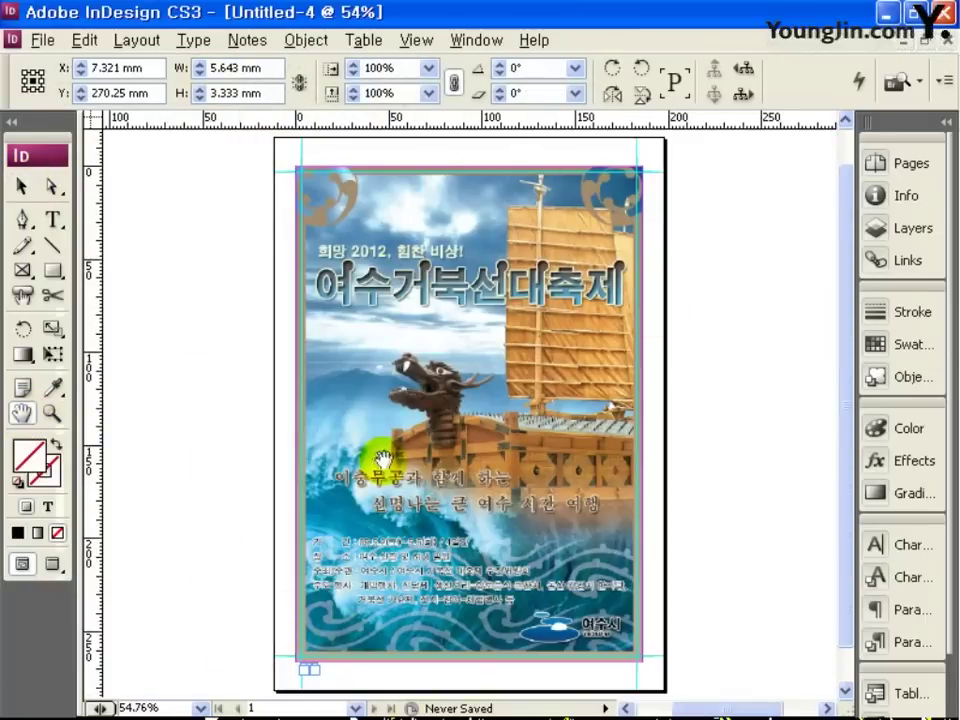
pyautogui.hotkey('ctrl', 's')
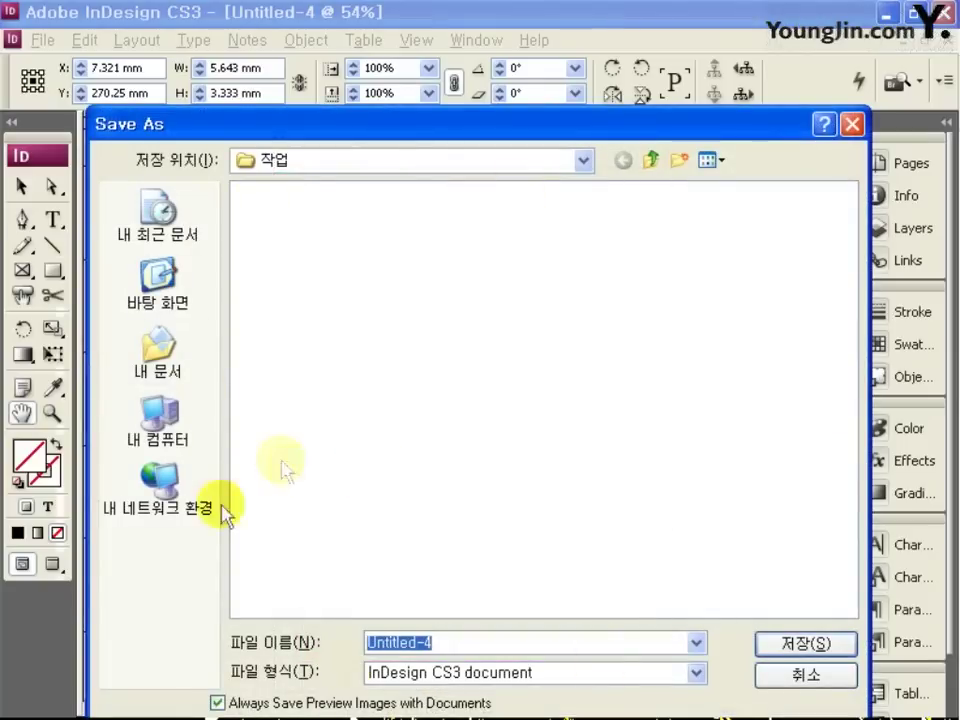
pyautogui.write('01')
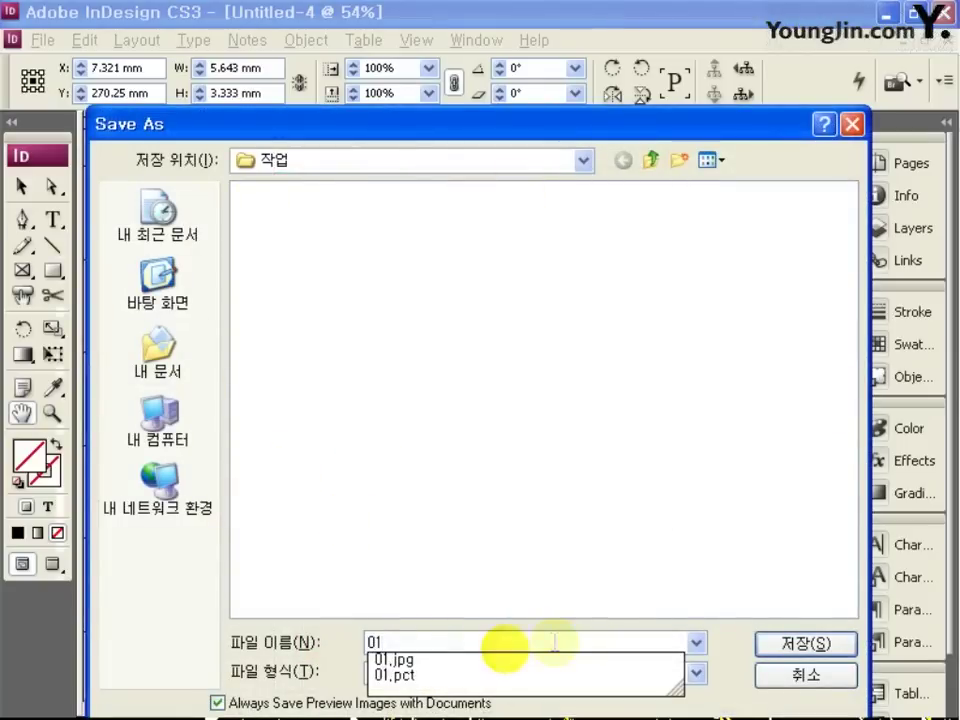
pyautogui.click(801, 648)
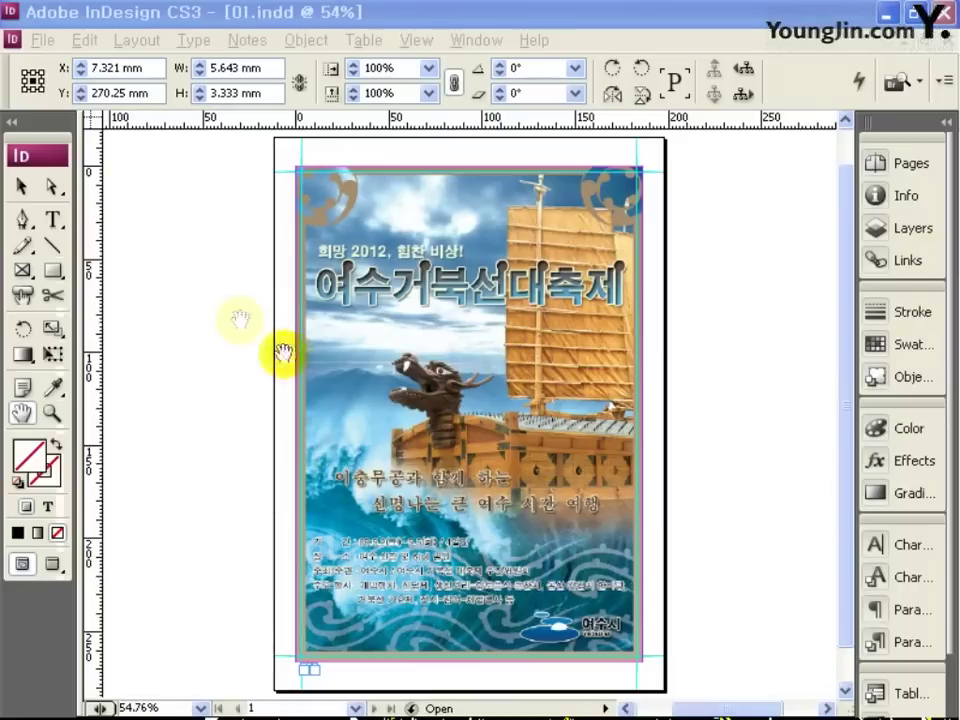
pyautogui.click(42, 40)
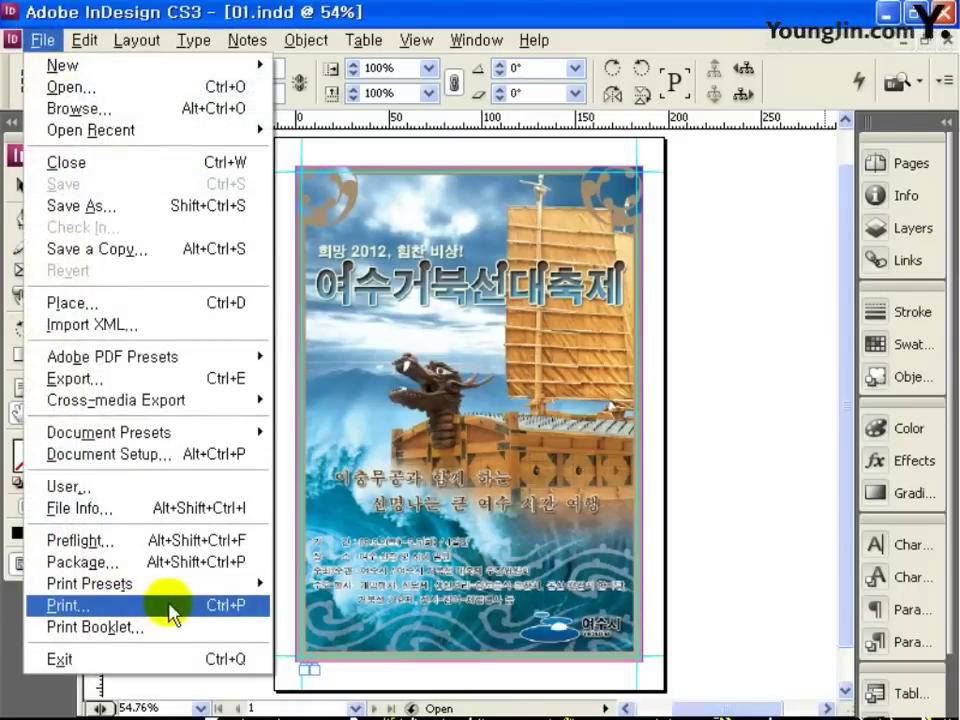
pyautogui.click(632, 504)
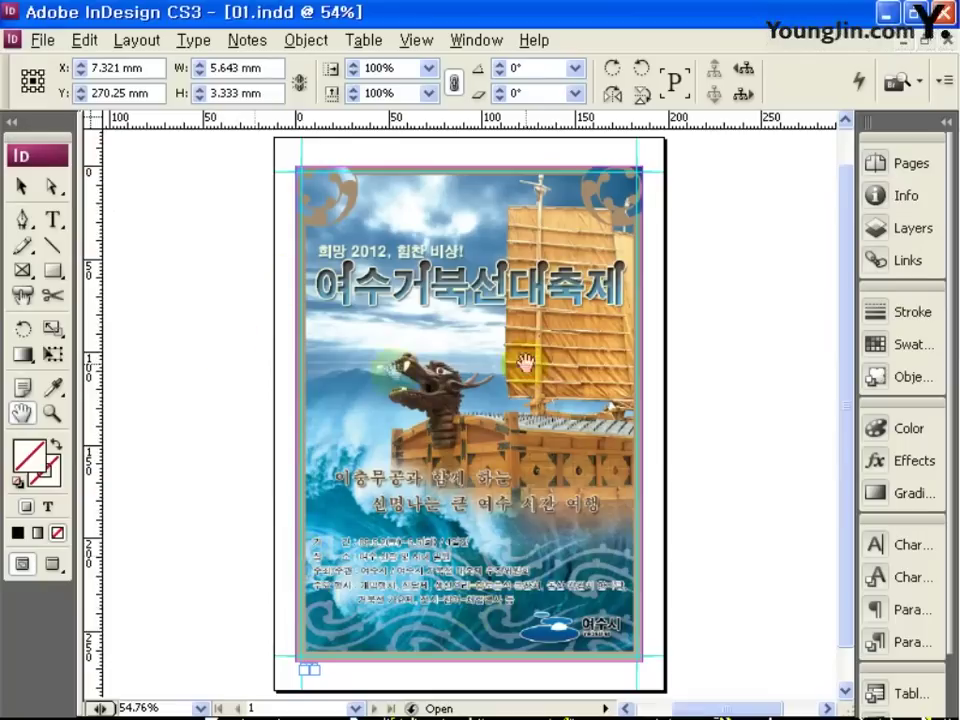
pyautogui.click(21, 186)
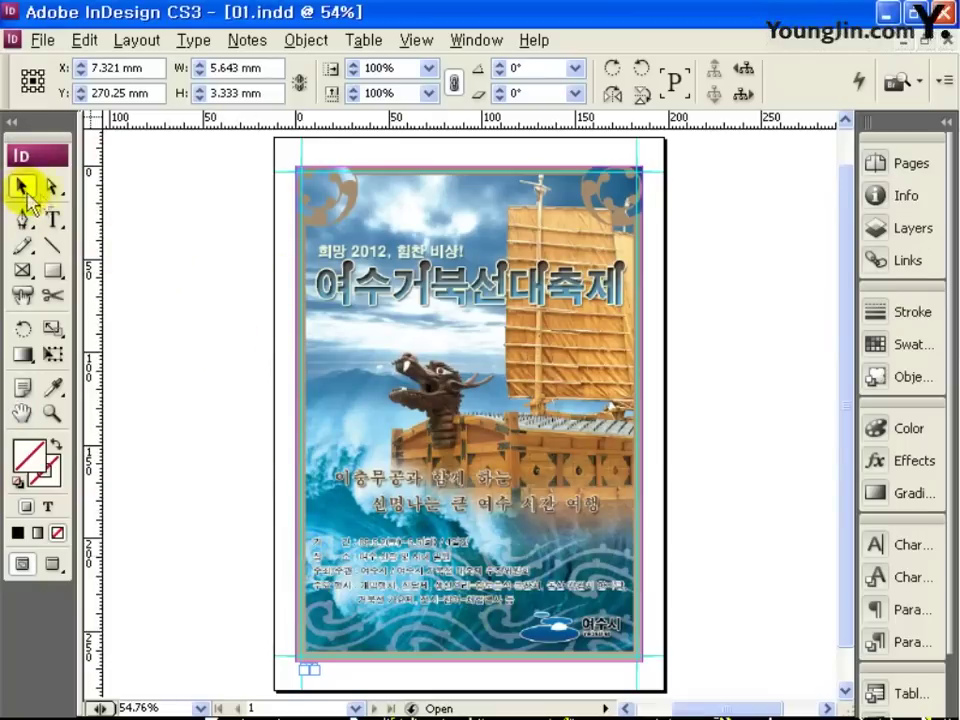